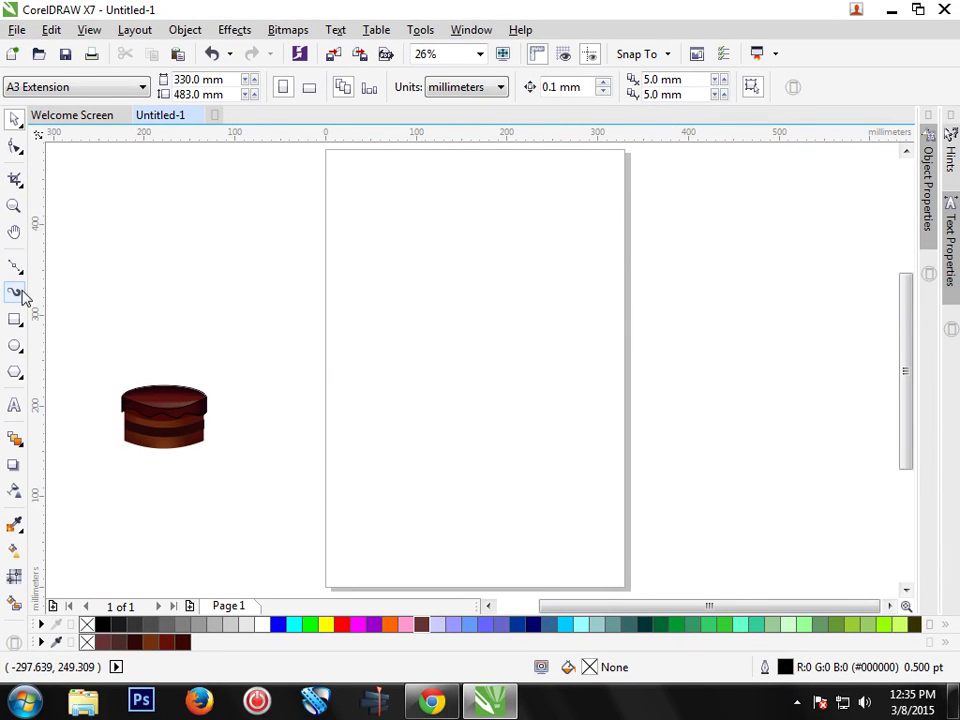
Step: Draw a large rectangle on the lower page and convert it to curves
{"action": "left_click", "coordinate": [15, 319]}
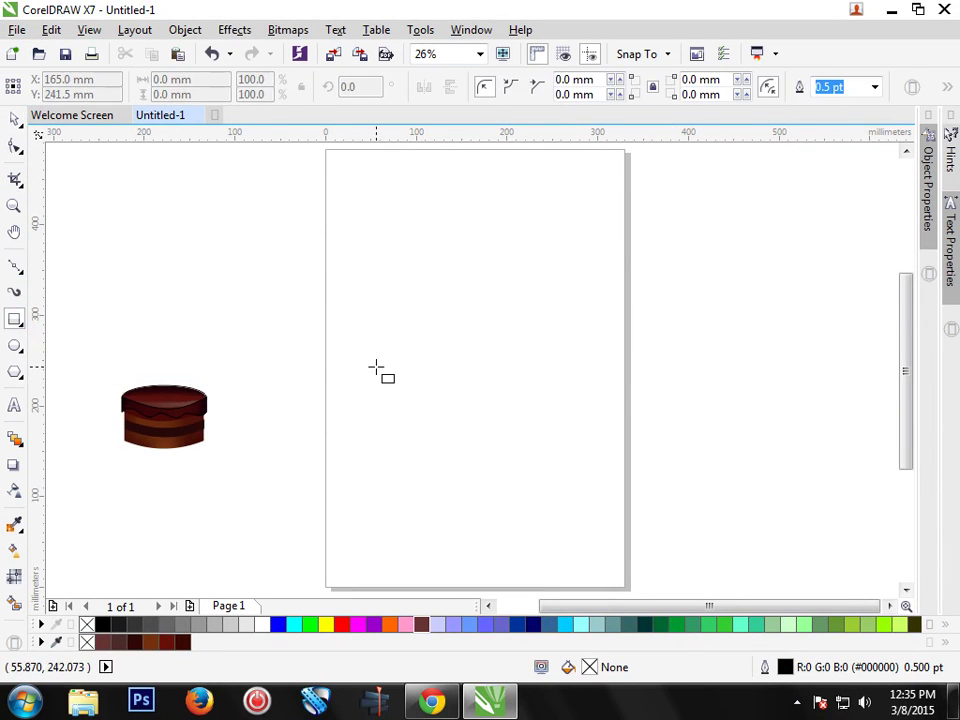
{"action": "mouse_move", "coordinate": [357, 393]}
{"action": "left_mouse_down"}
{"action": "mouse_move", "coordinate": [445, 462]}
{"action": "mouse_move", "coordinate": [565, 503]}
{"action": "mouse_move", "coordinate": [577, 523]}
{"action": "left_mouse_up"}
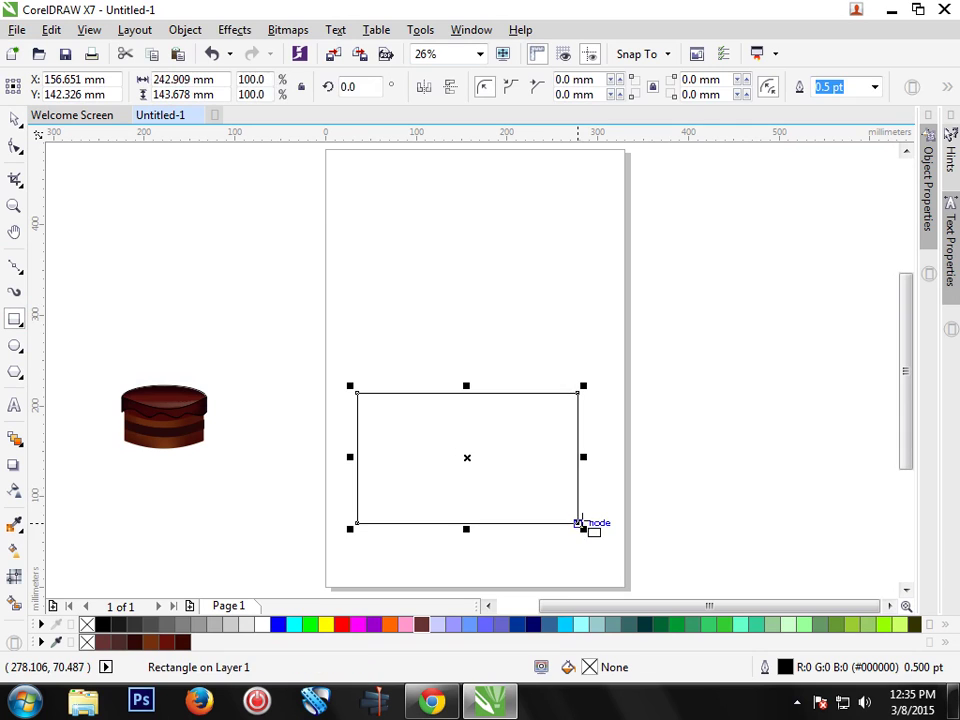
{"action": "left_click", "coordinate": [13, 146]}
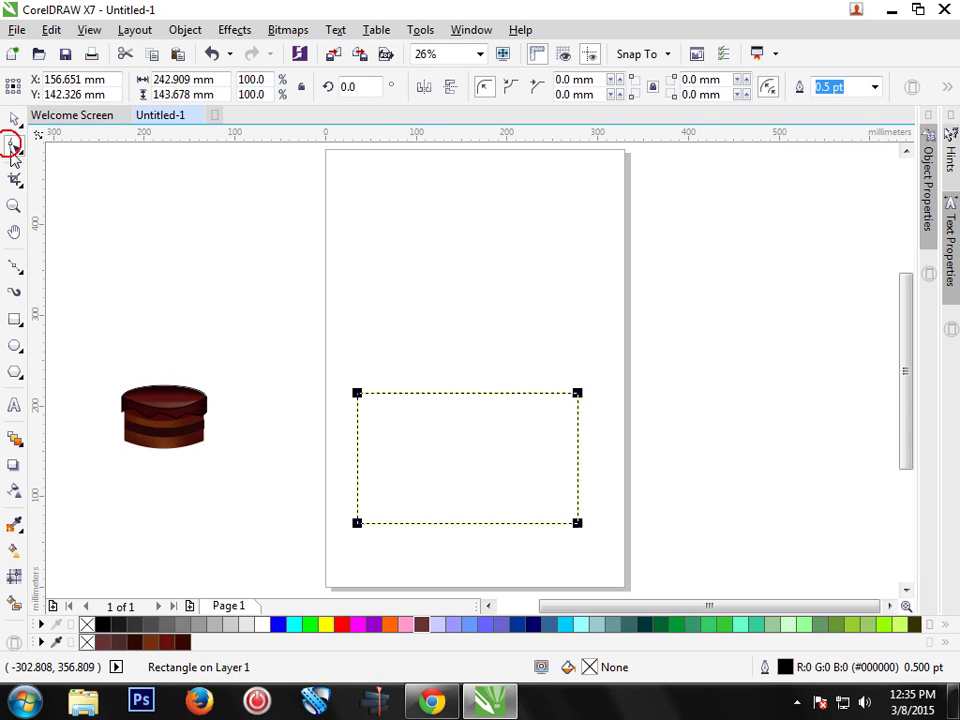
{"action": "right_click", "coordinate": [439, 440]}
{"action": "left_click", "coordinate": [549, 250]}
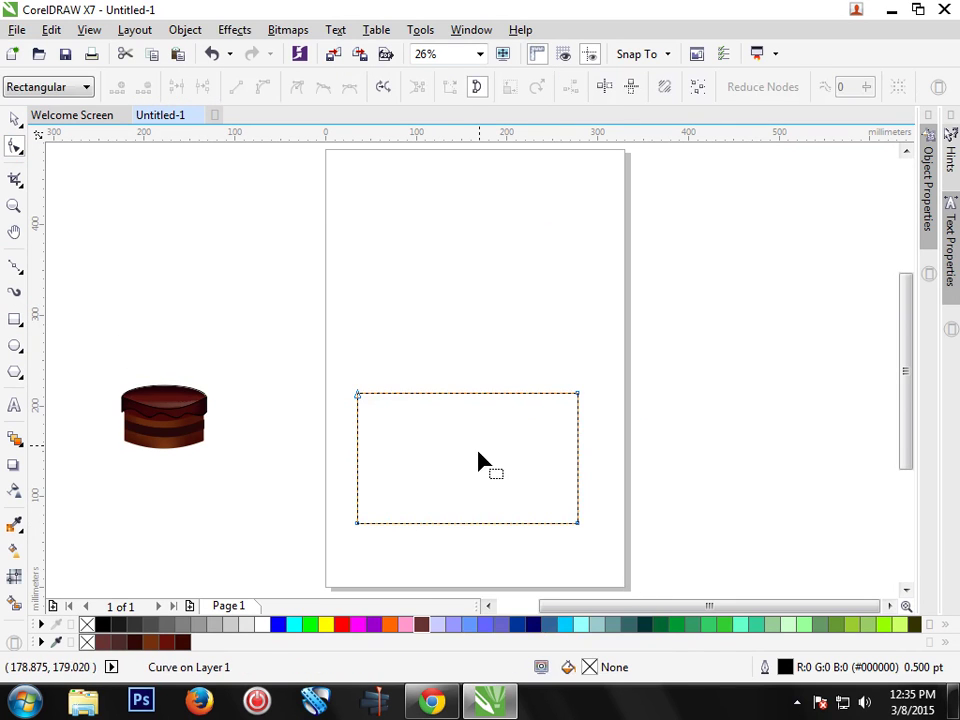
Step: Turn the rectangle's bottom edge into a curve and bow it downward
{"action": "left_click", "coordinate": [462, 523]}
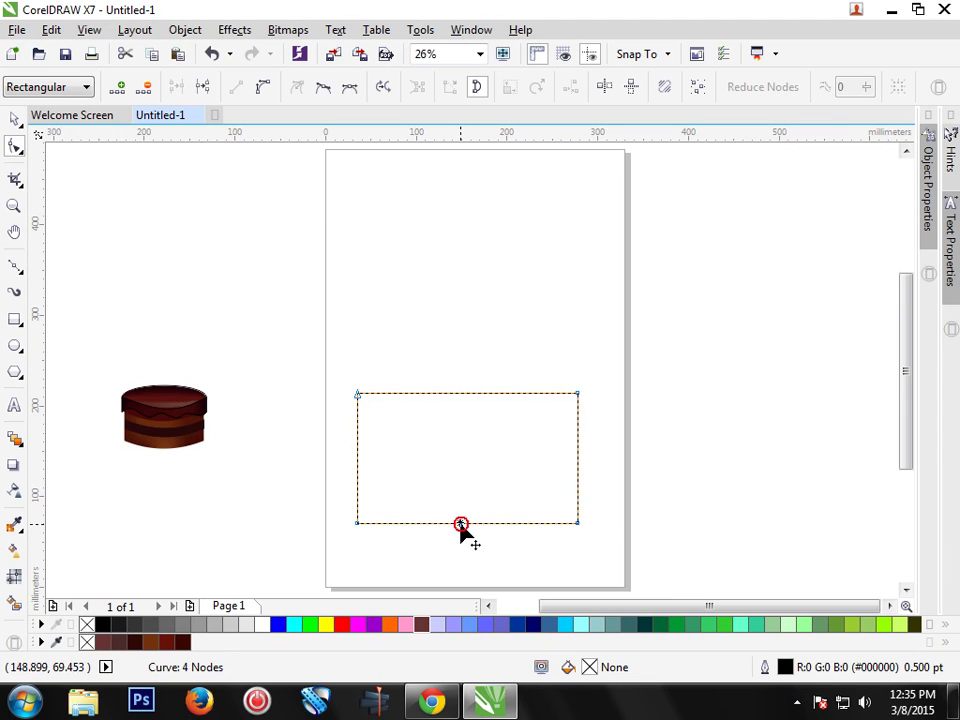
{"action": "right_click", "coordinate": [462, 523]}
{"action": "left_click", "coordinate": [516, 280]}
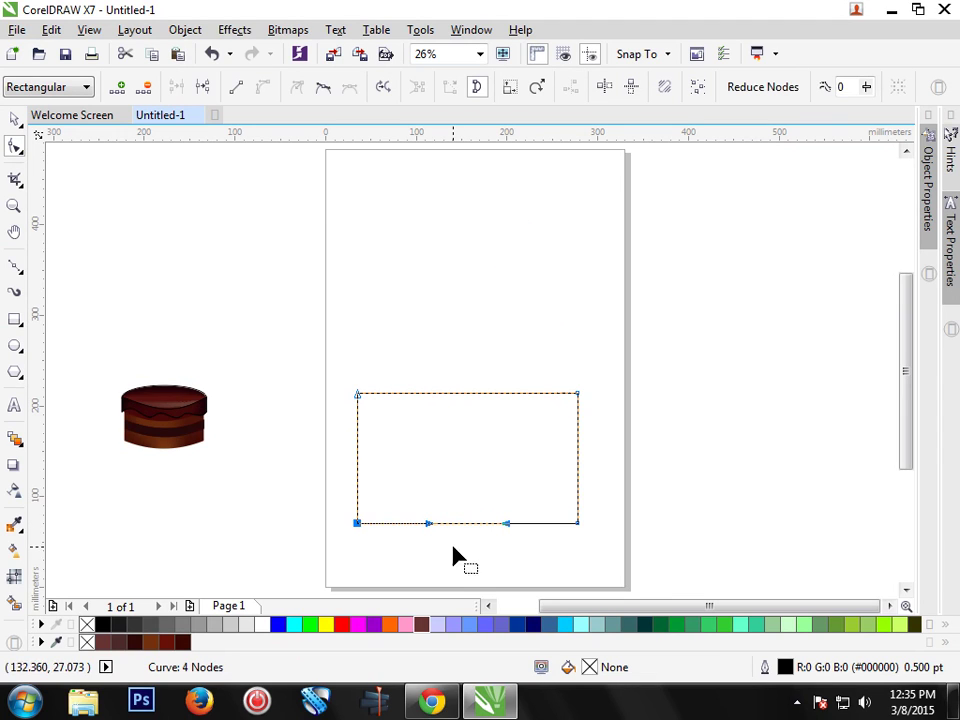
{"action": "left_click_drag", "start_coordinate": [460, 524], "coordinate": [463, 546]}
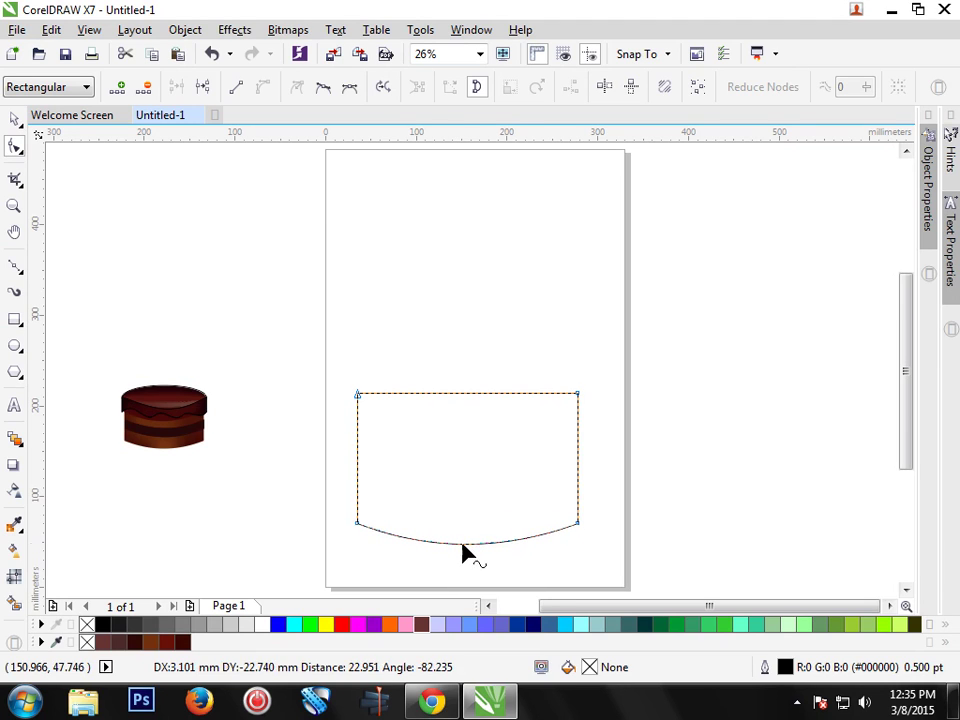
Step: Turn the top edge into a curve and bow it downward to match
{"action": "left_click", "coordinate": [450, 388]}
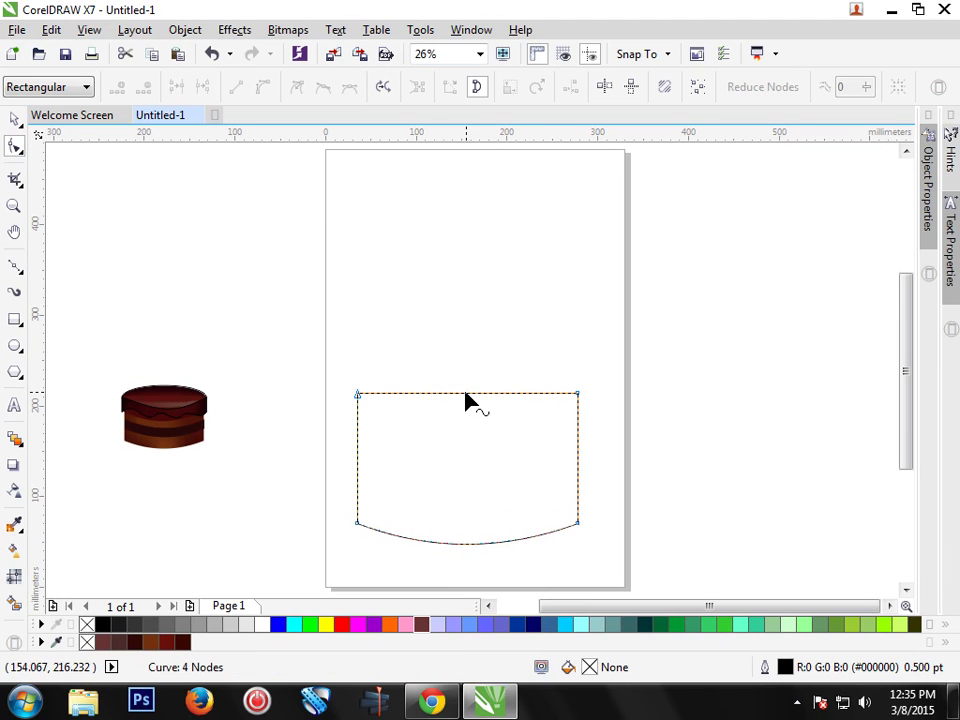
{"action": "right_click", "coordinate": [465, 392]}
{"action": "left_click", "coordinate": [572, 146]}
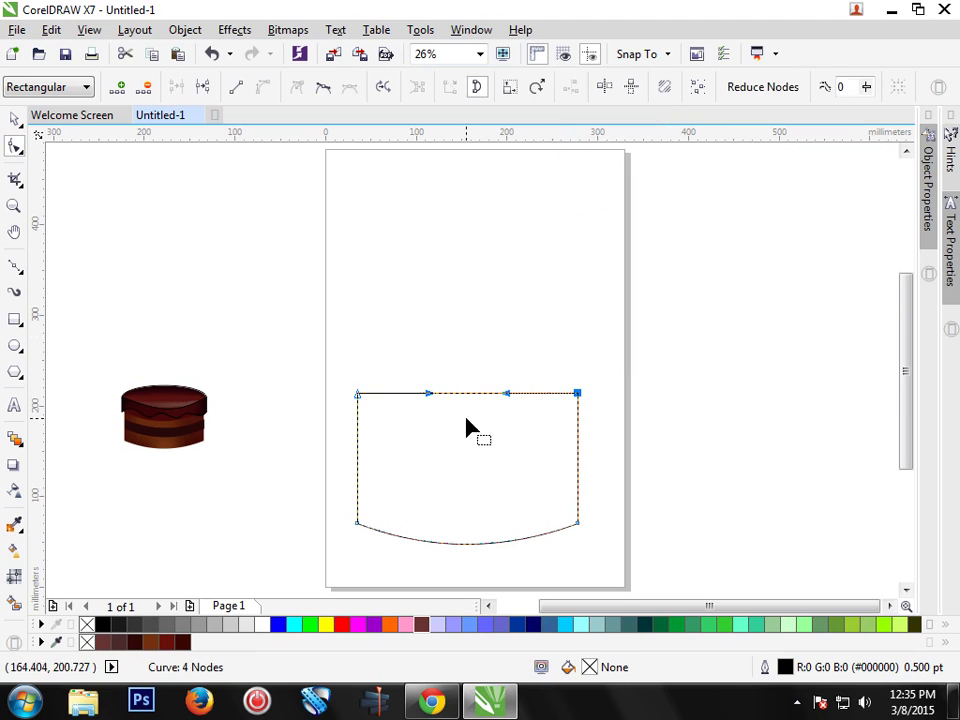
{"action": "left_click_drag", "start_coordinate": [455, 400], "coordinate": [459, 422]}
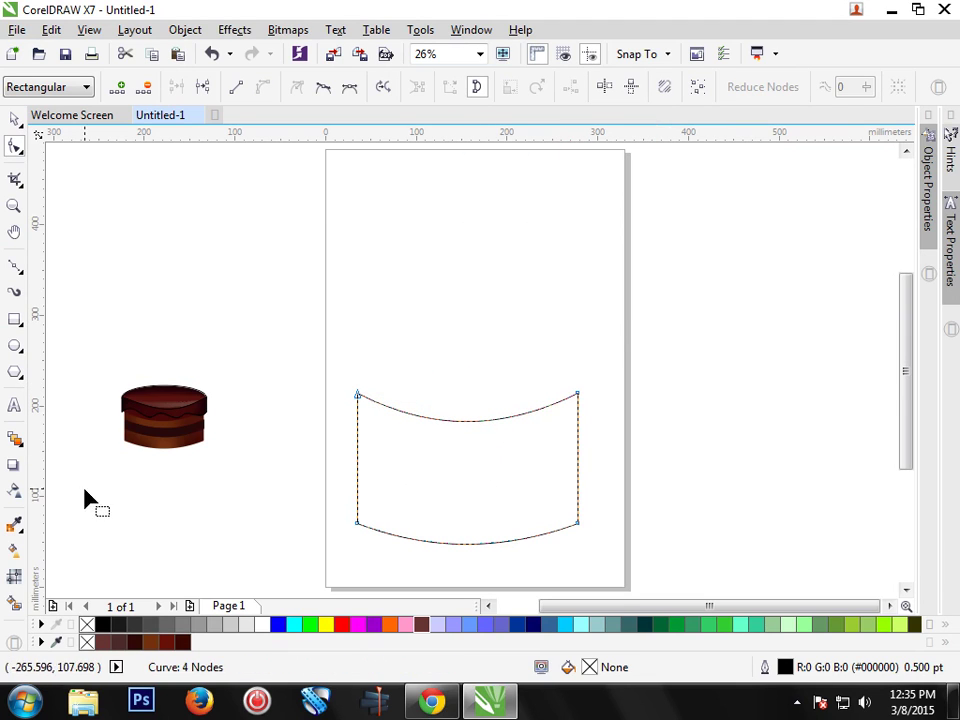
{"action": "left_click", "coordinate": [14, 119]}
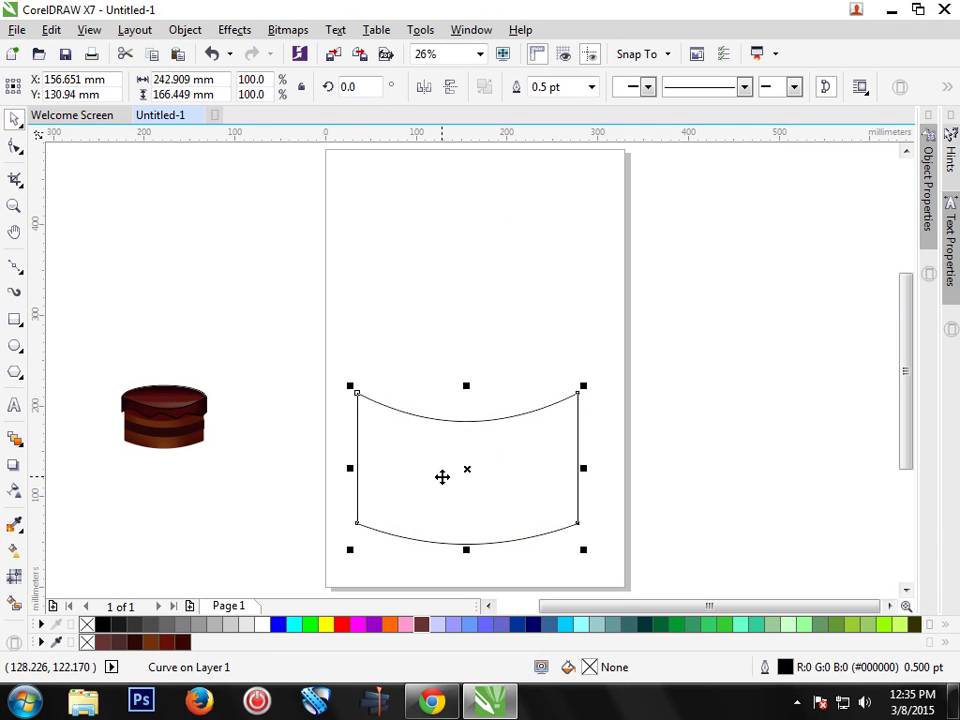
Step: Squash a copy of the shape into a thin band with both edges bowed downward
{"action": "left_click_drag", "start_coordinate": [466, 548], "coordinate": [495, 492]}
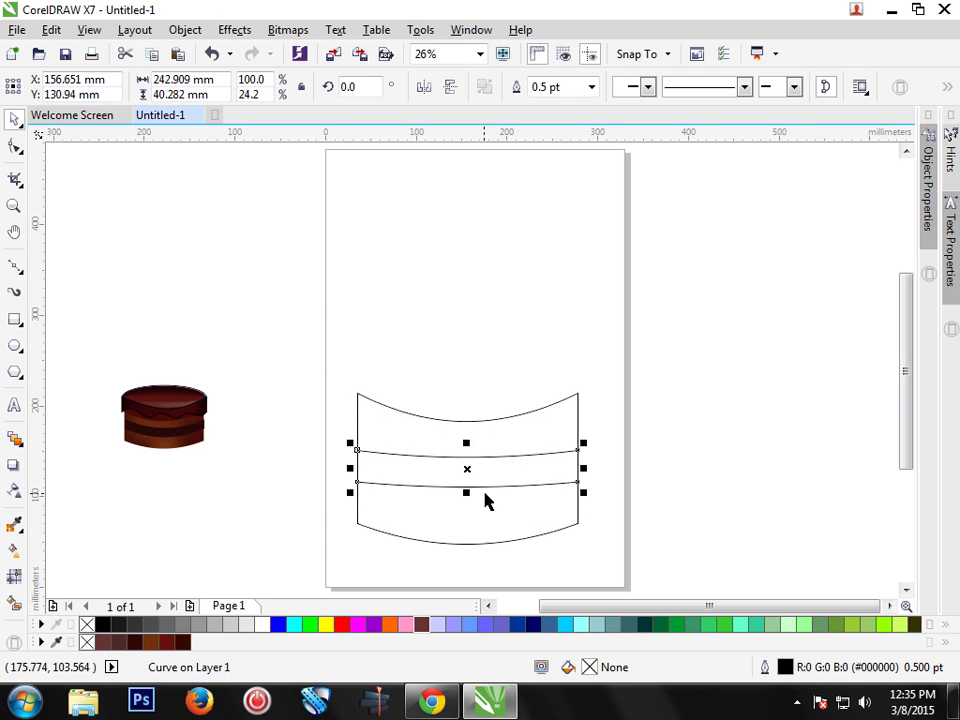
{"action": "left_click", "coordinate": [15, 150]}
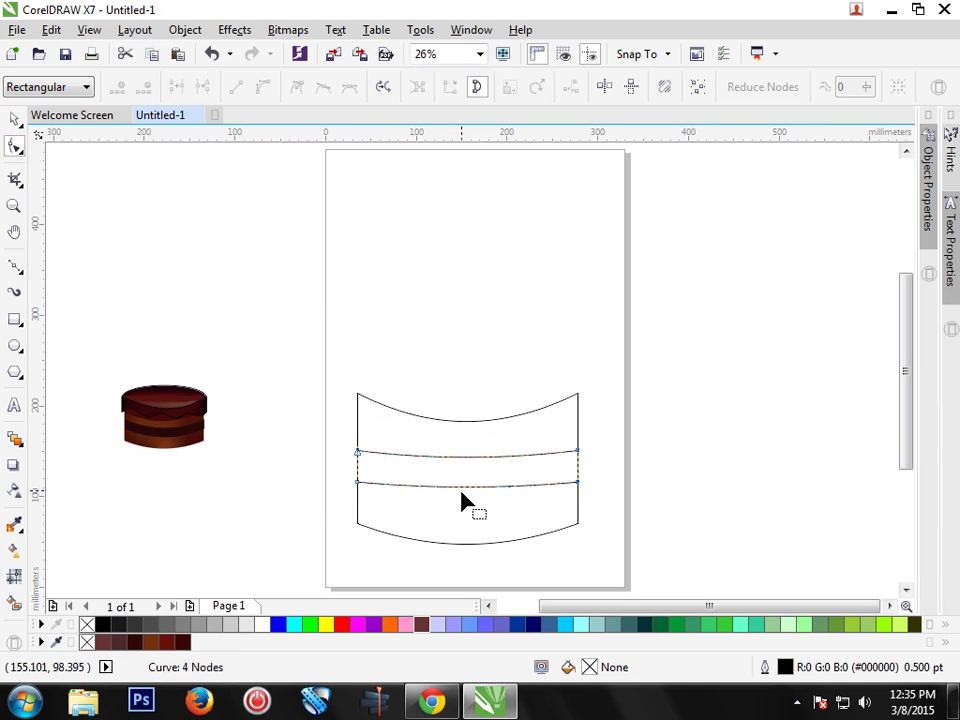
{"action": "left_click", "coordinate": [465, 486]}
{"action": "right_click", "coordinate": [465, 486]}
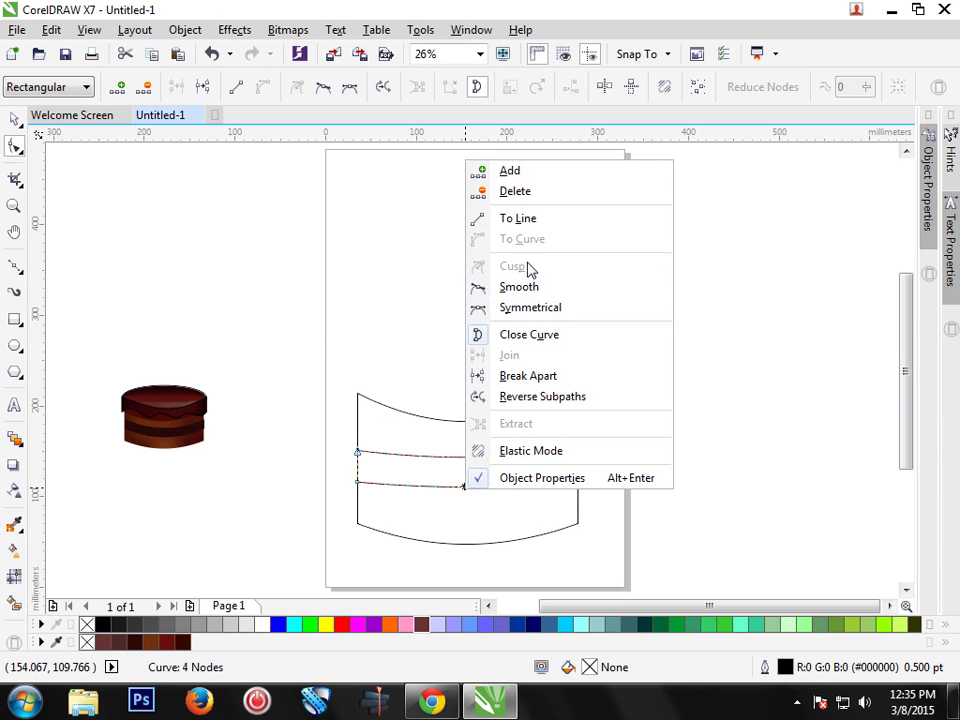
{"action": "left_click", "coordinate": [461, 487]}
{"action": "left_click_drag", "start_coordinate": [463, 487], "coordinate": [467, 510]}
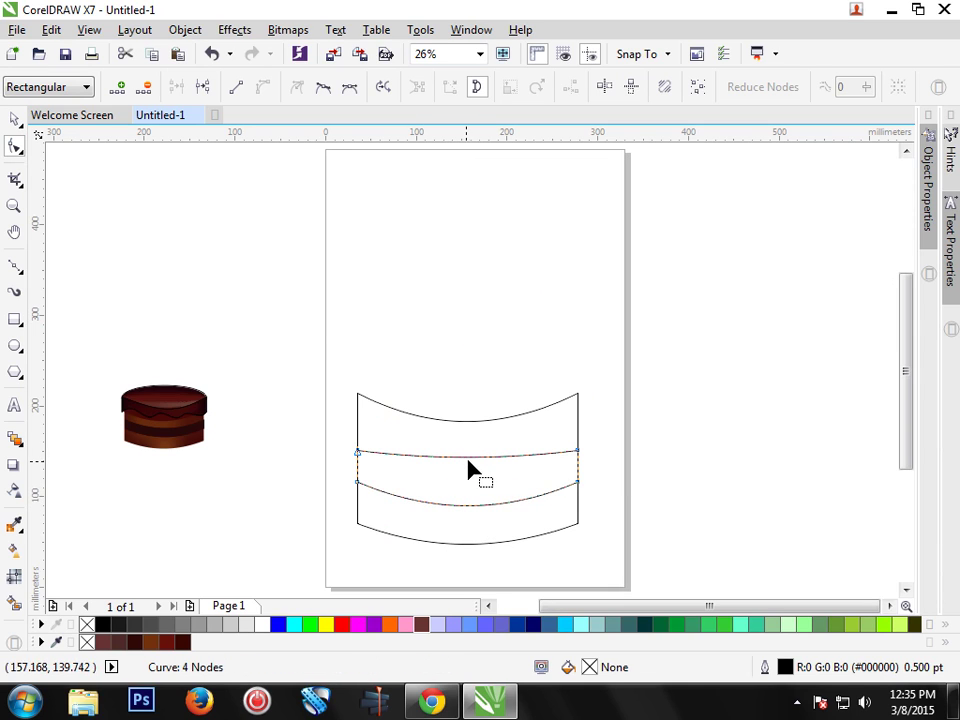
{"action": "left_click_drag", "start_coordinate": [461, 457], "coordinate": [461, 482]}
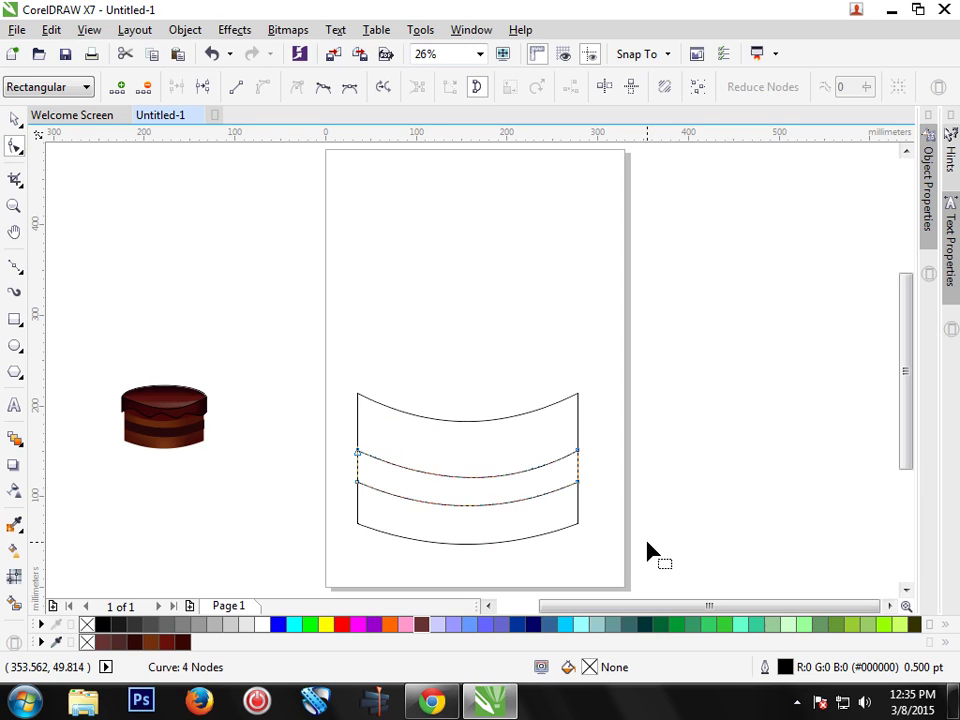
{"action": "left_click", "coordinate": [15, 119]}
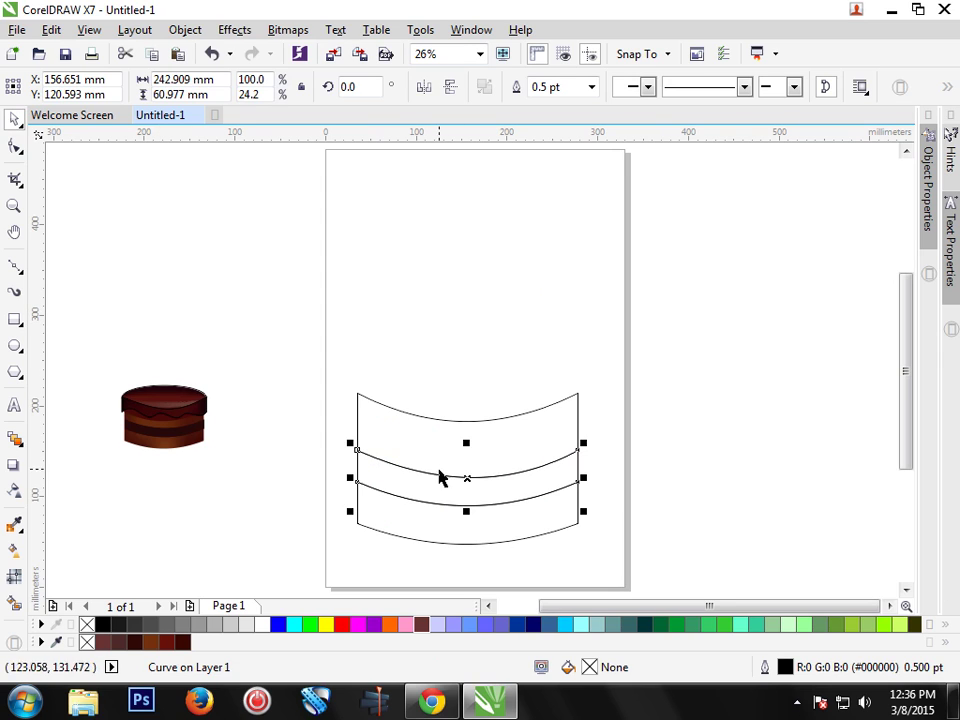
Step: Place a copy of the curved band near the top of the cake shape
{"action": "left_click_drag", "start_coordinate": [465, 482], "coordinate": [477, 422]}
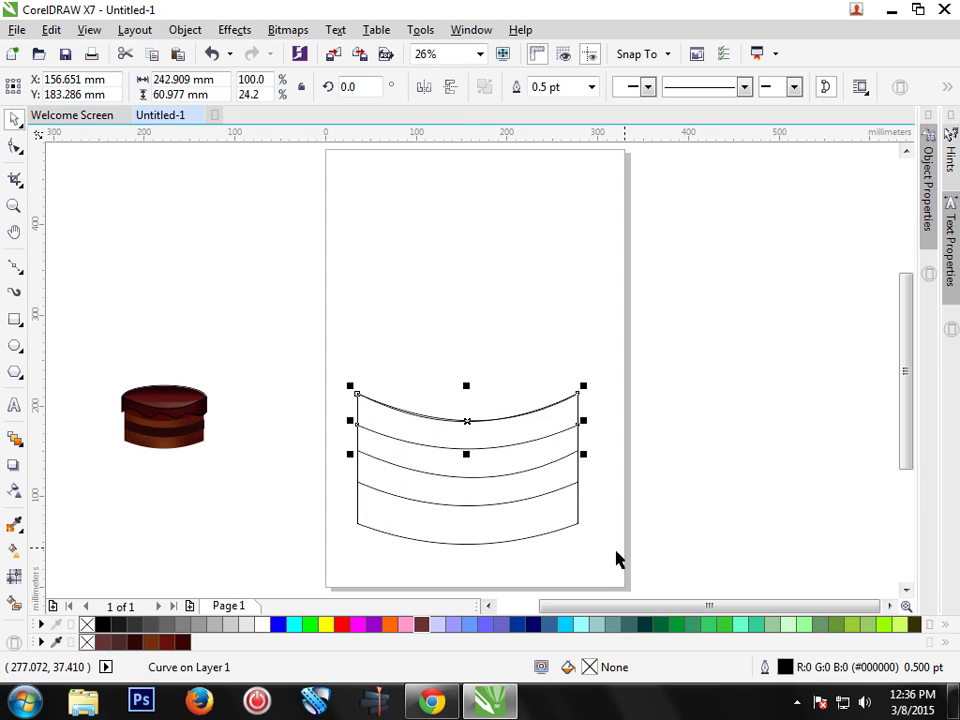
{"action": "left_click", "coordinate": [701, 497]}
{"action": "left_click", "coordinate": [506, 447]}
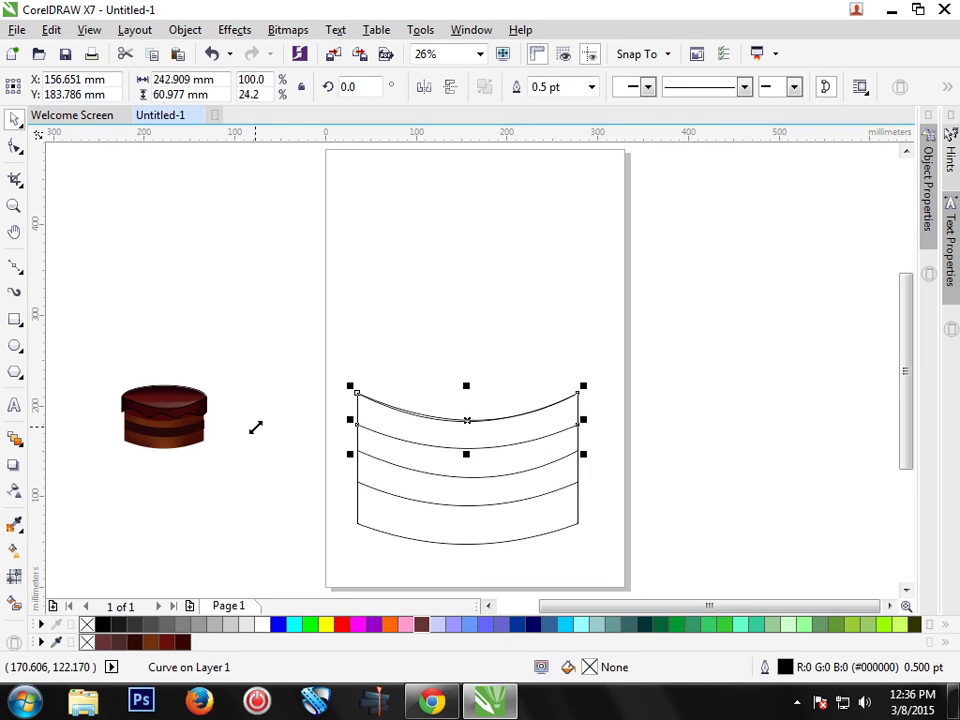
{"action": "left_click", "coordinate": [234, 279]}
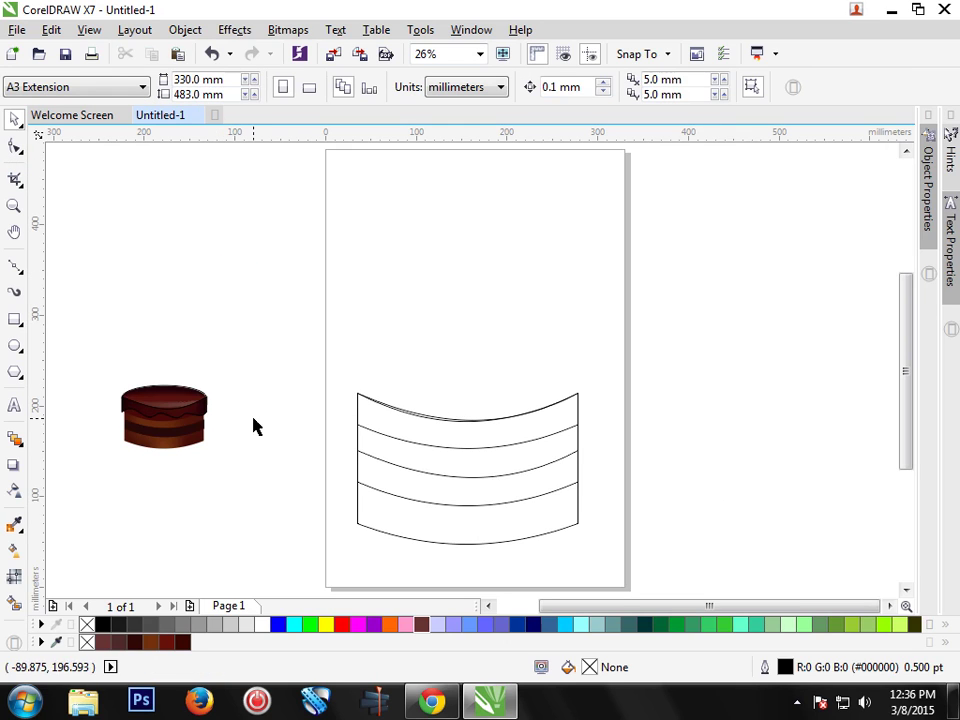
Step: Fill the top band with dark reddish-brown sampled from the sample cake and remove its outline
{"action": "left_click", "coordinate": [456, 448]}
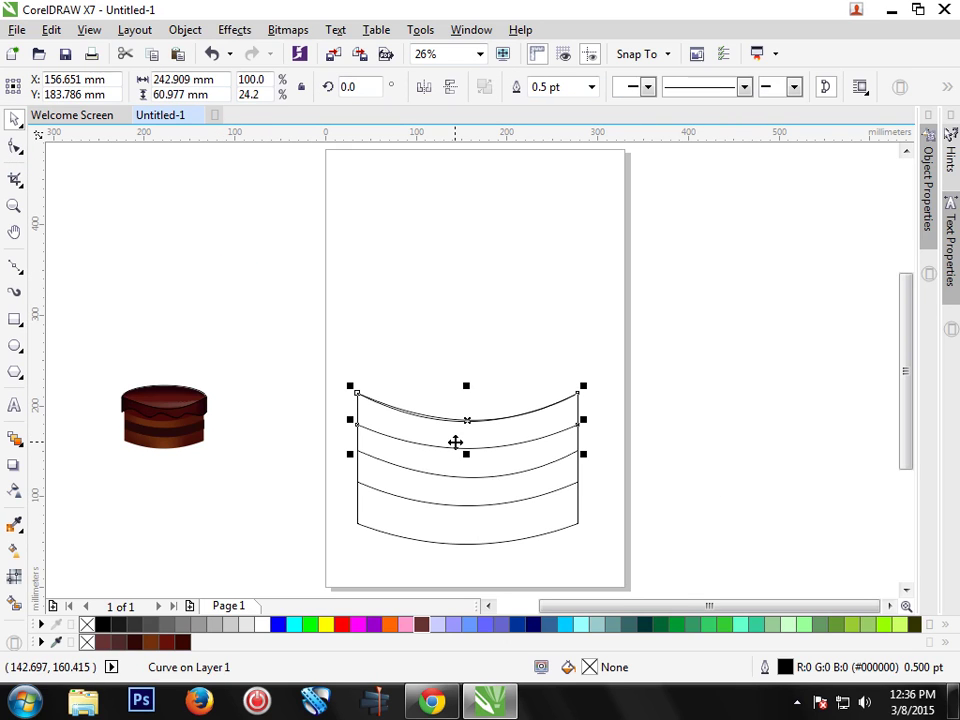
{"action": "left_click", "coordinate": [14, 524]}
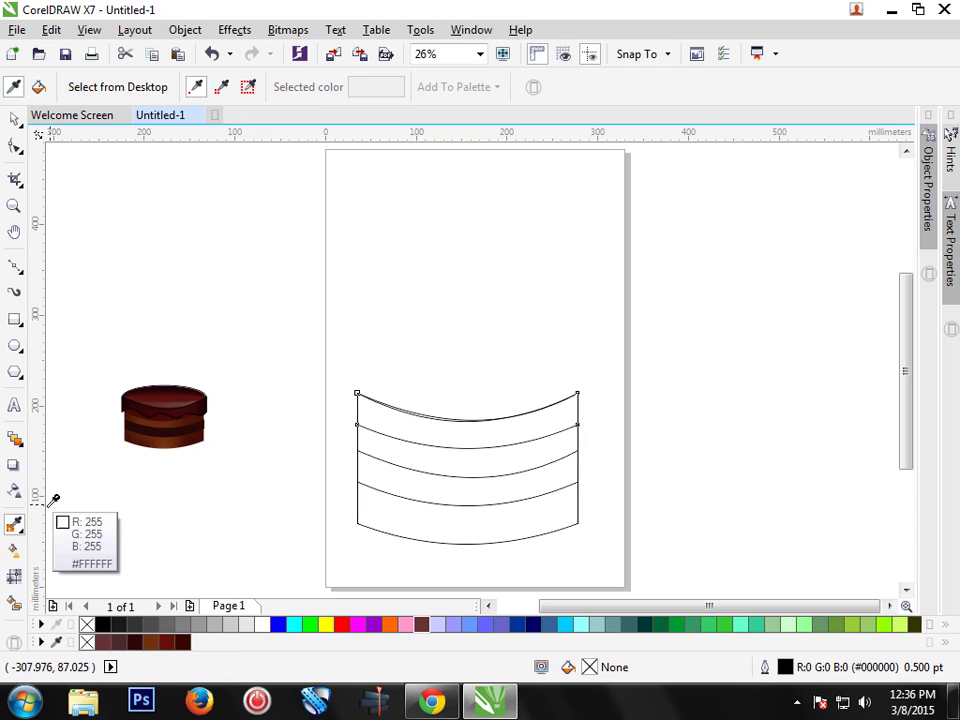
{"action": "left_click", "coordinate": [174, 422]}
{"action": "left_click", "coordinate": [415, 426]}
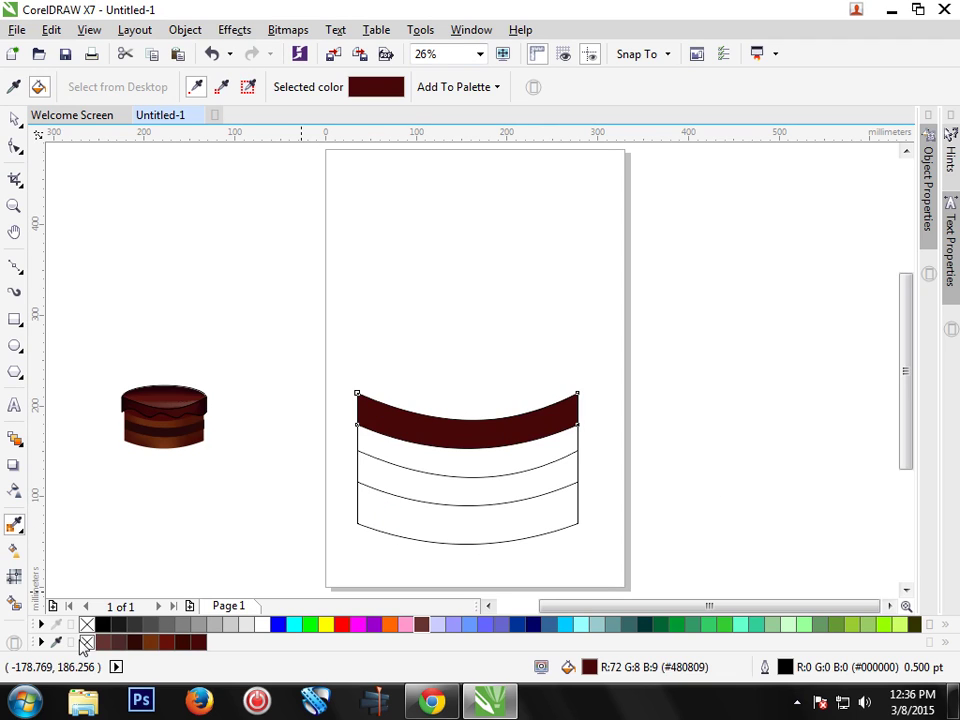
{"action": "right_click", "coordinate": [86, 642]}
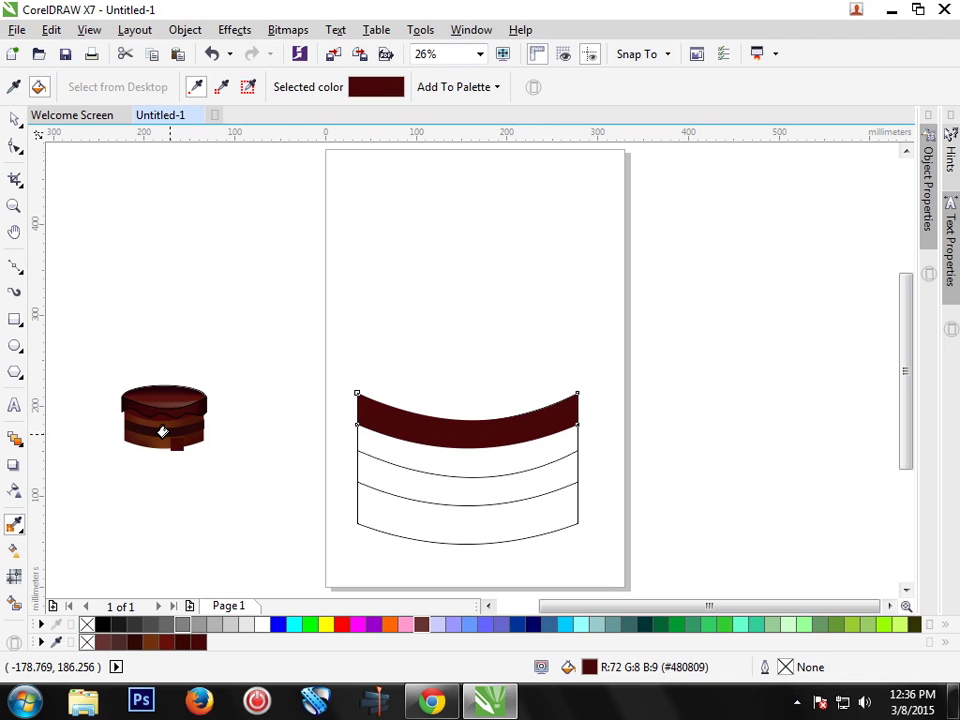
{"action": "left_click", "coordinate": [13, 527]}
Step: Fill the lower middle band with a darker sampled brown and remove its outline
{"action": "left_click", "coordinate": [12, 122]}
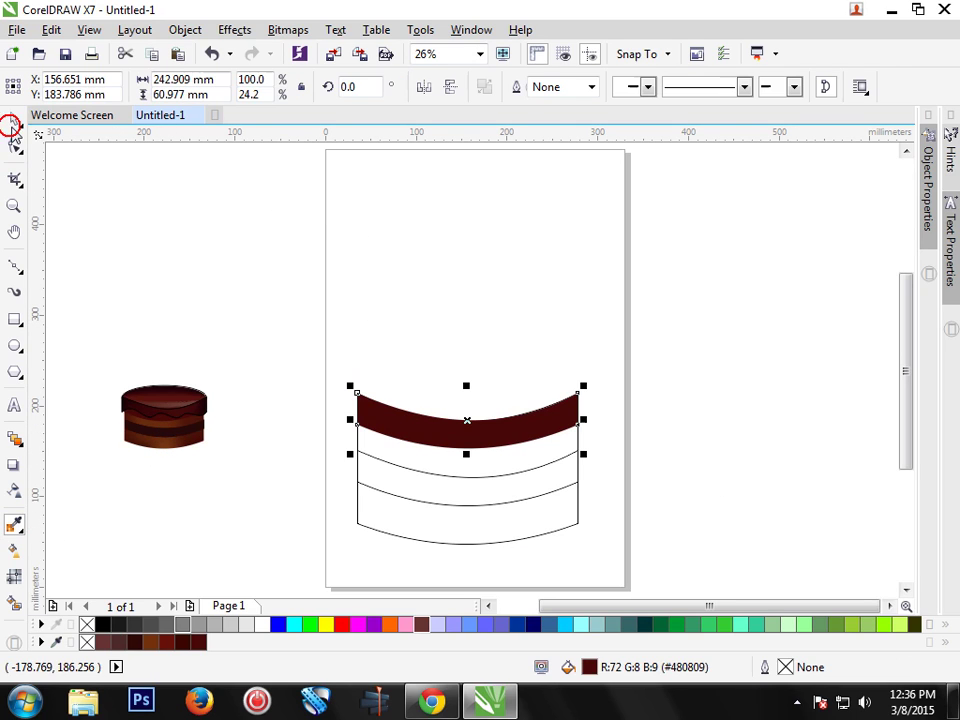
{"action": "left_click", "coordinate": [452, 492]}
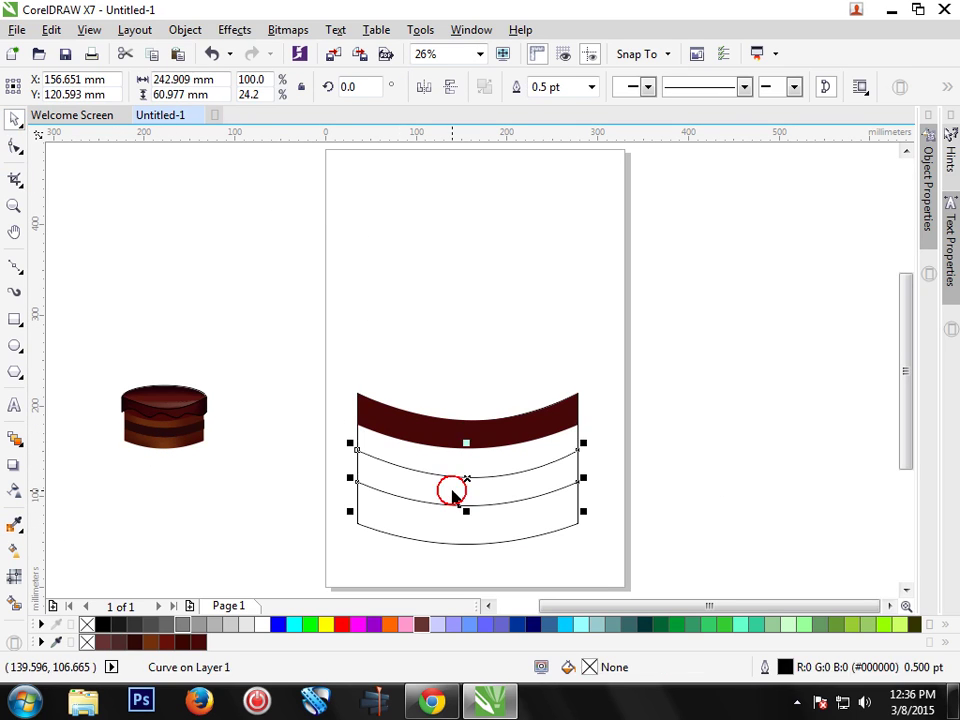
{"action": "left_click", "coordinate": [14, 527]}
{"action": "left_click", "coordinate": [181, 421]}
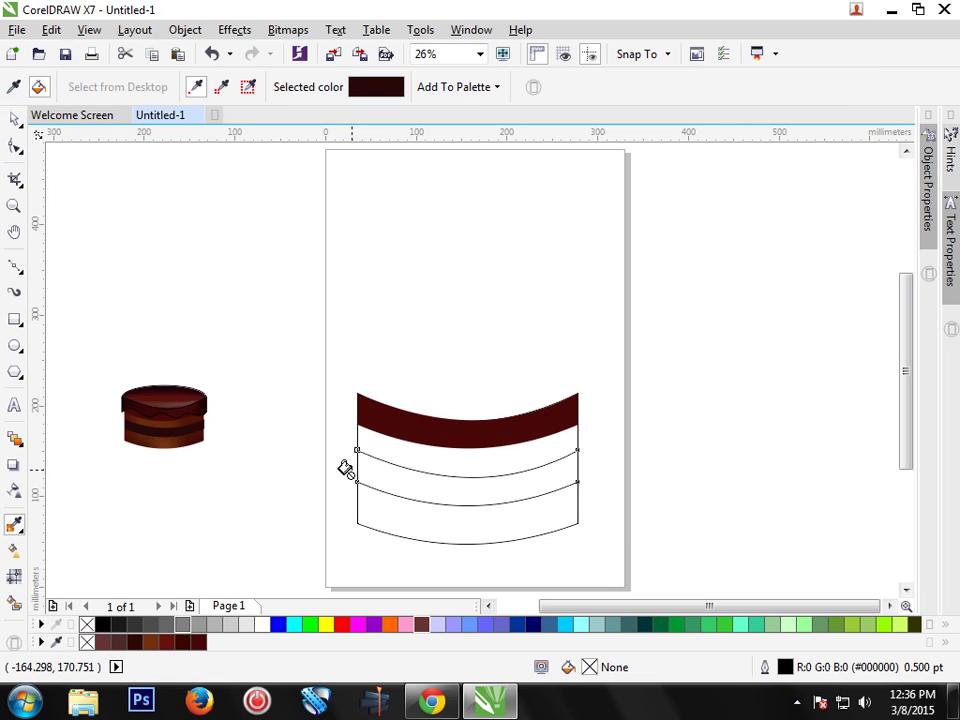
{"action": "left_click", "coordinate": [436, 479]}
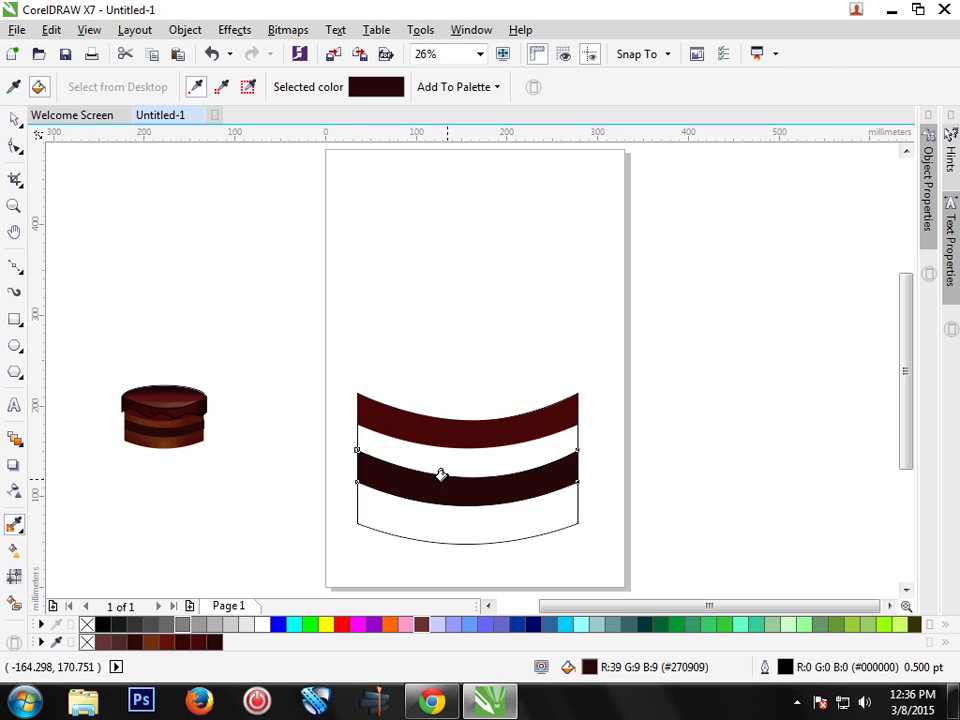
{"action": "right_click", "coordinate": [87, 642]}
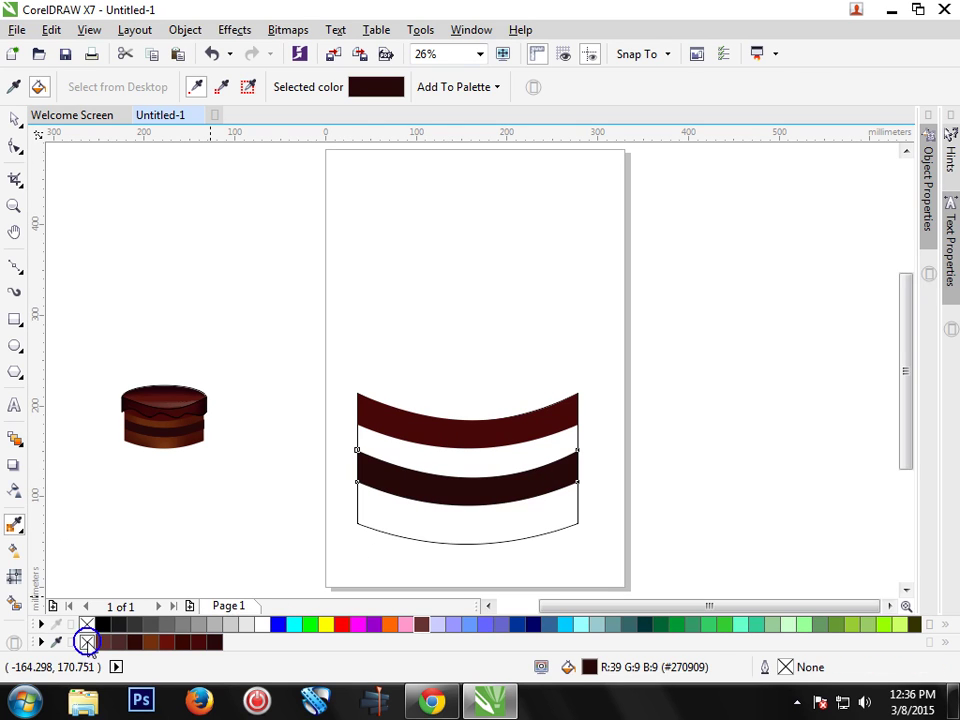
{"action": "left_click", "coordinate": [15, 120]}
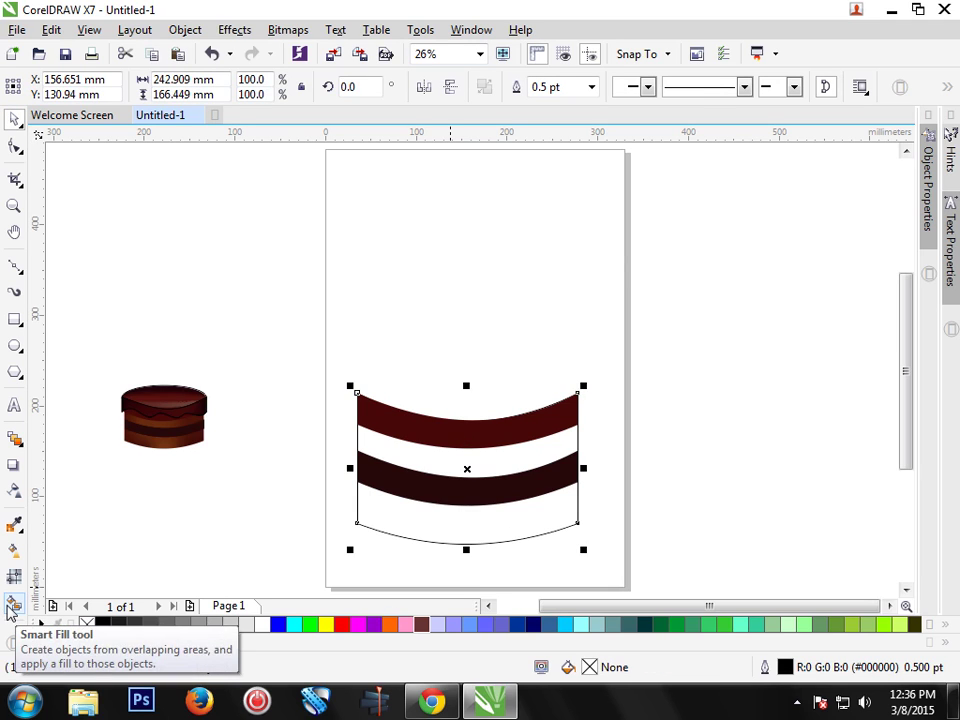
Step: Add a mesh fill to the cake band with two extra vertical lines, making a 4-by-2 grid
{"action": "left_click", "coordinate": [14, 577]}
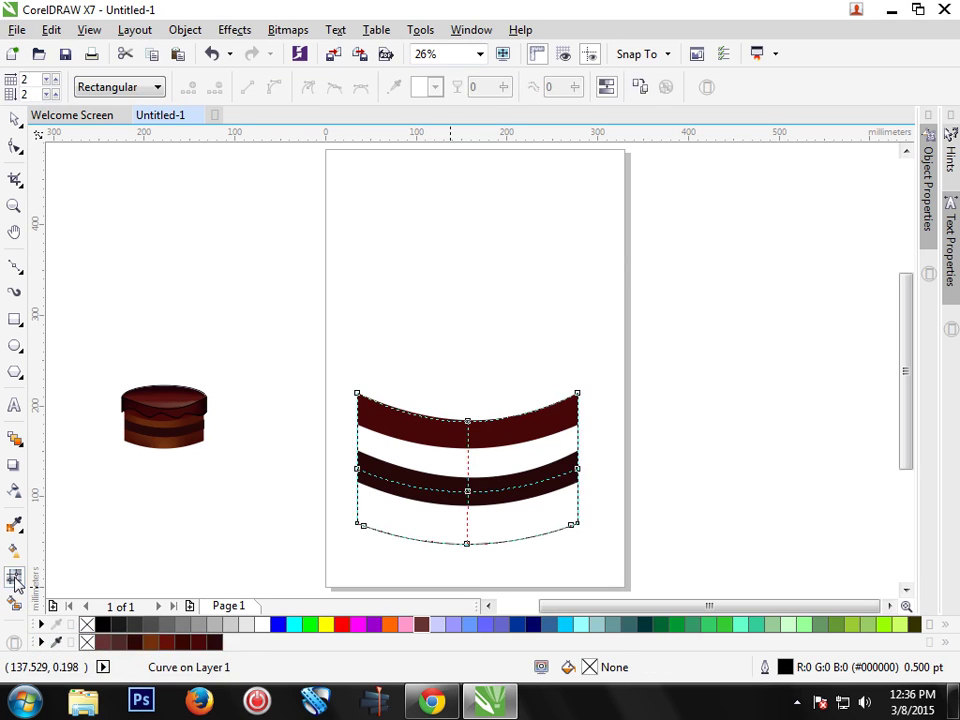
{"action": "double_click", "coordinate": [406, 485]}
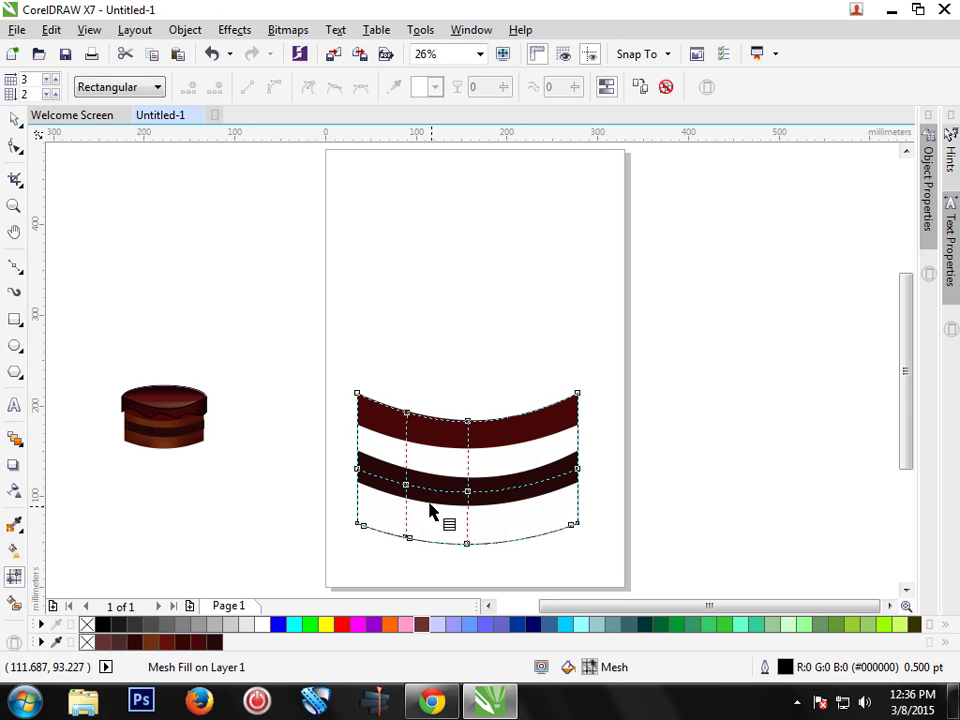
{"action": "double_click", "coordinate": [537, 483]}
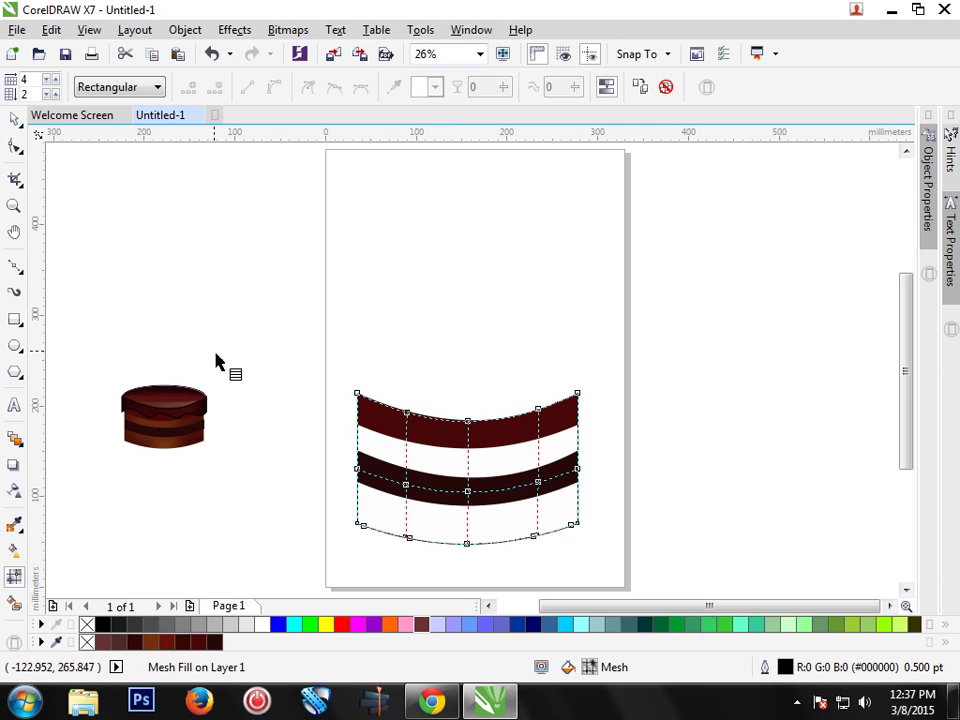
{"action": "left_click", "coordinate": [484, 522]}
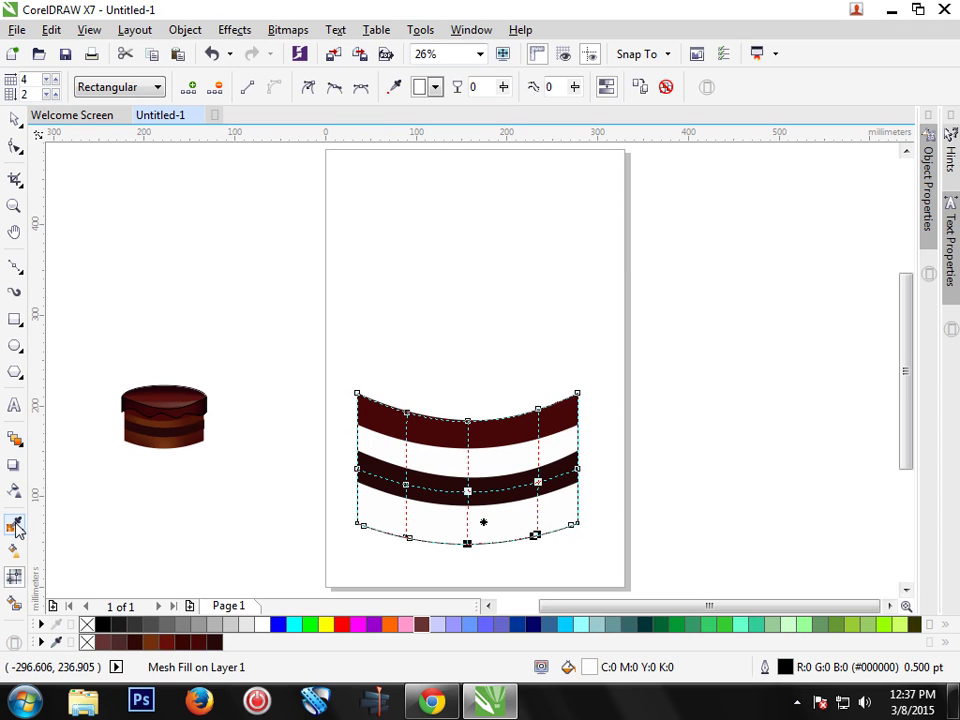
Step: Paint the white mesh patches and edges of the band with brown from the small cake
{"action": "left_click", "coordinate": [393, 87]}
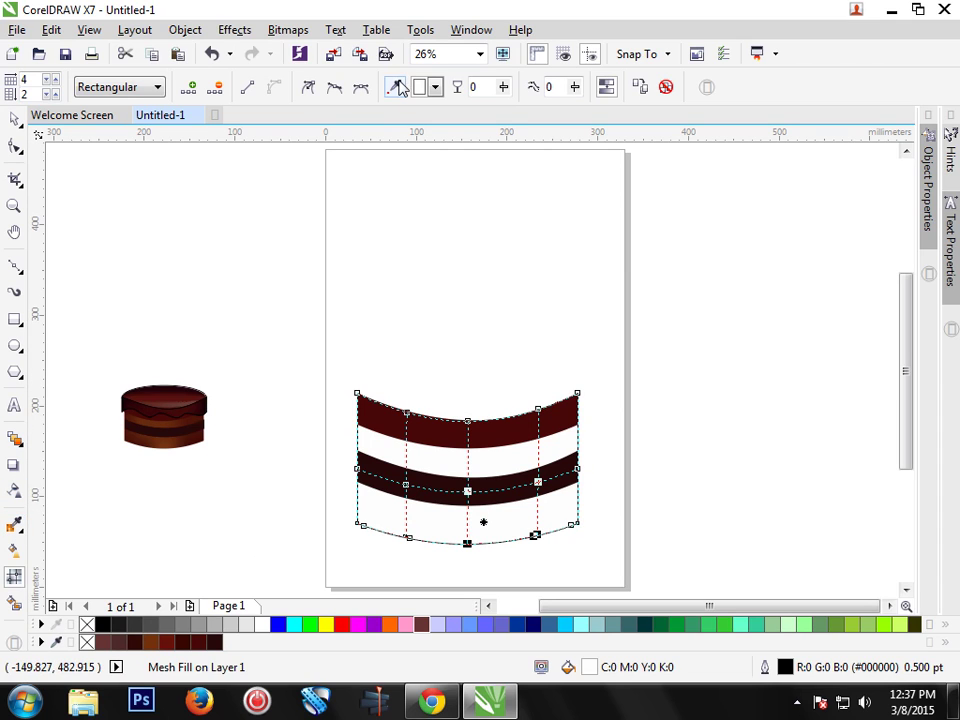
{"action": "left_click", "coordinate": [163, 439]}
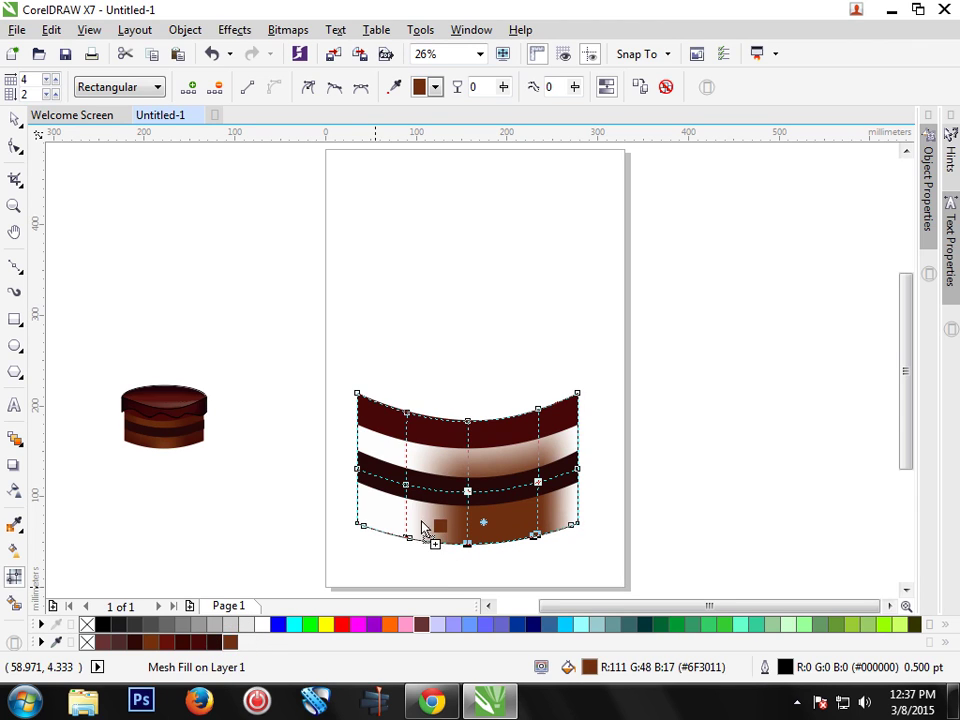
{"action": "left_click_drag", "start_coordinate": [230, 645], "coordinate": [423, 522]}
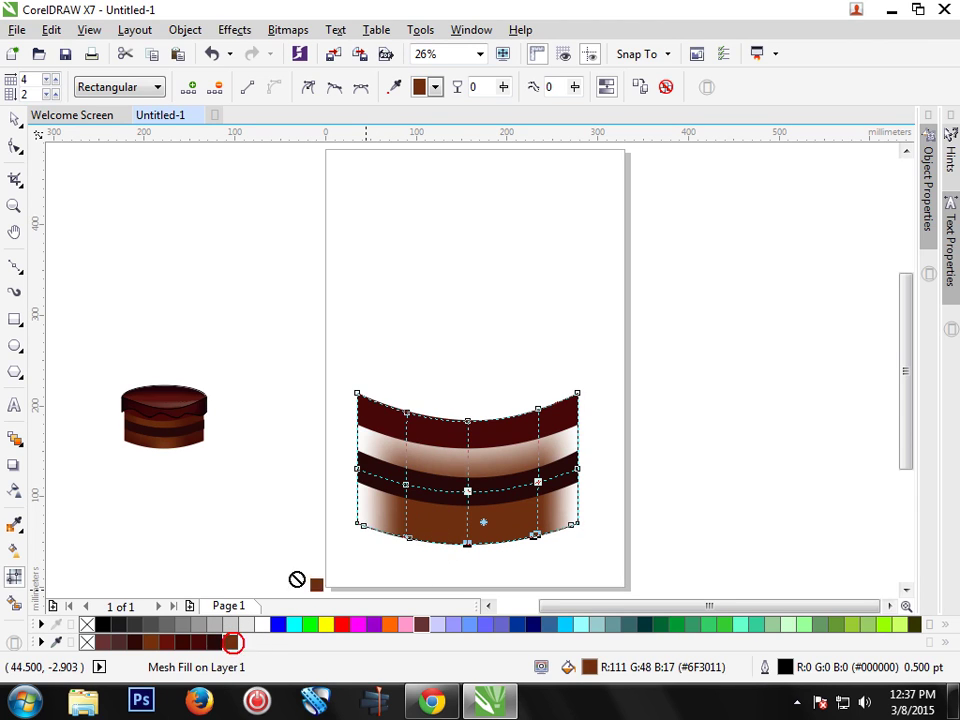
{"action": "left_click_drag", "start_coordinate": [231, 642], "coordinate": [420, 456]}
{"action": "left_click_drag", "start_coordinate": [231, 645], "coordinate": [516, 462]}
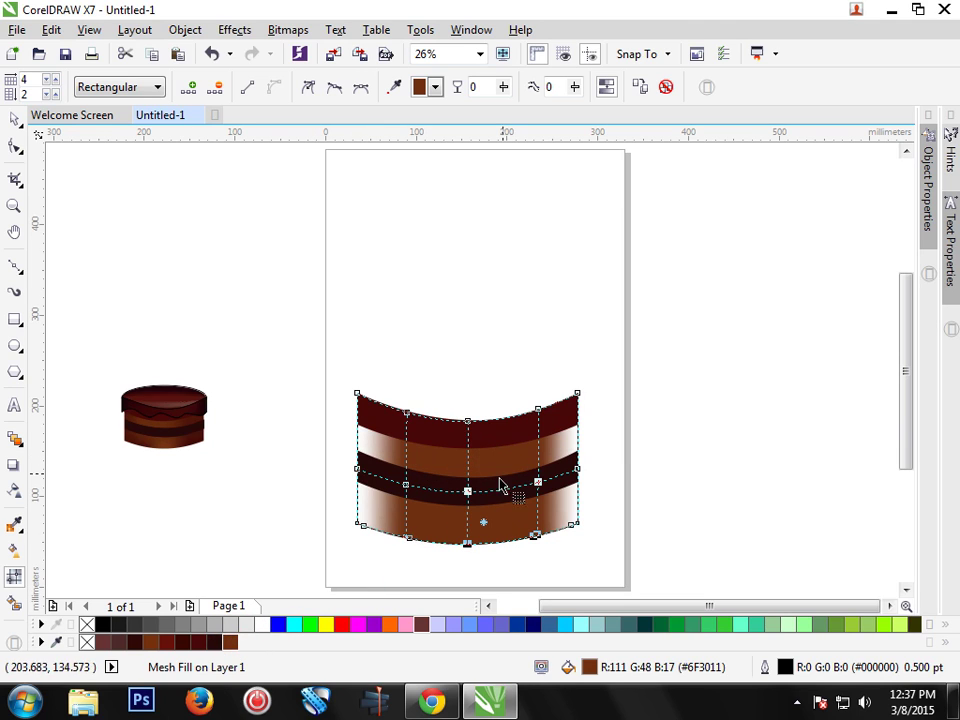
{"action": "left_click_drag", "start_coordinate": [232, 645], "coordinate": [369, 512]}
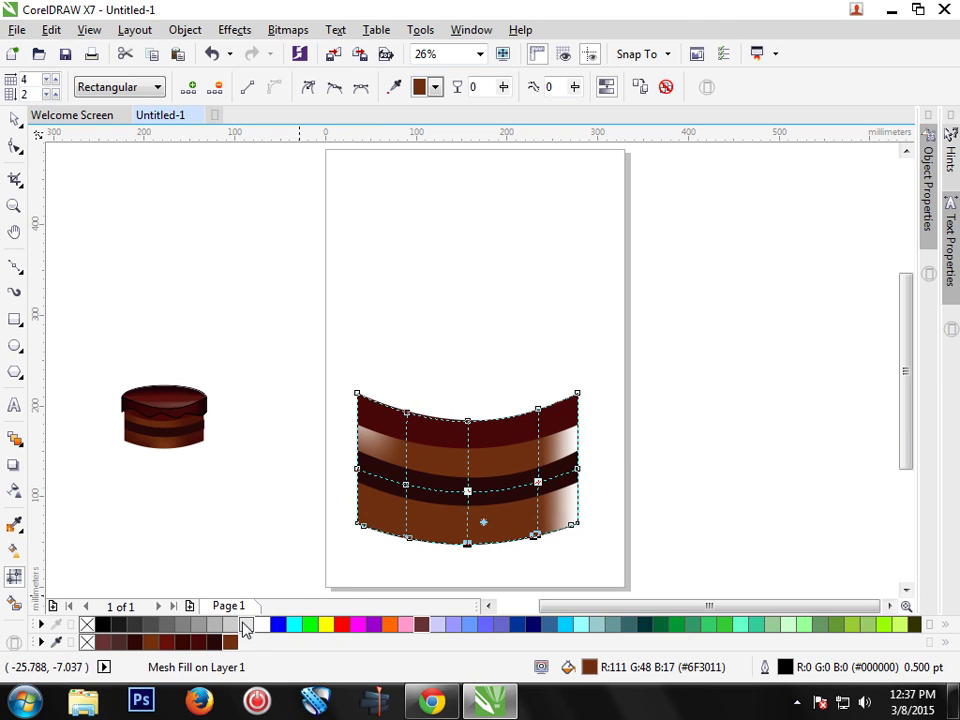
{"action": "left_click_drag", "start_coordinate": [232, 641], "coordinate": [370, 460]}
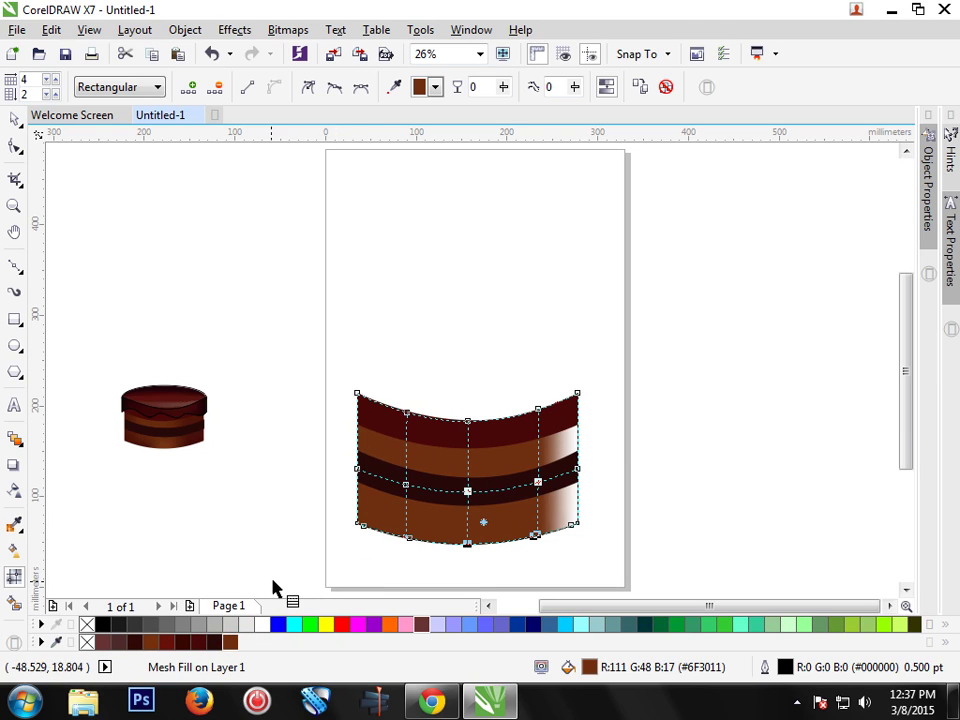
{"action": "left_click_drag", "start_coordinate": [236, 643], "coordinate": [575, 525]}
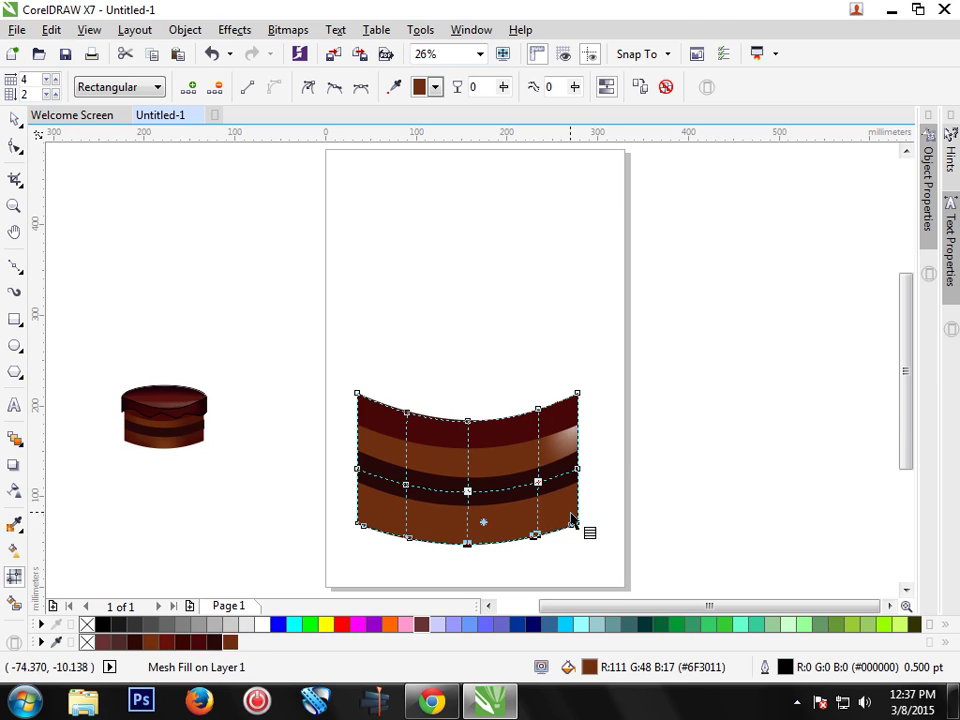
{"action": "left_click_drag", "start_coordinate": [230, 642], "coordinate": [370, 589]}
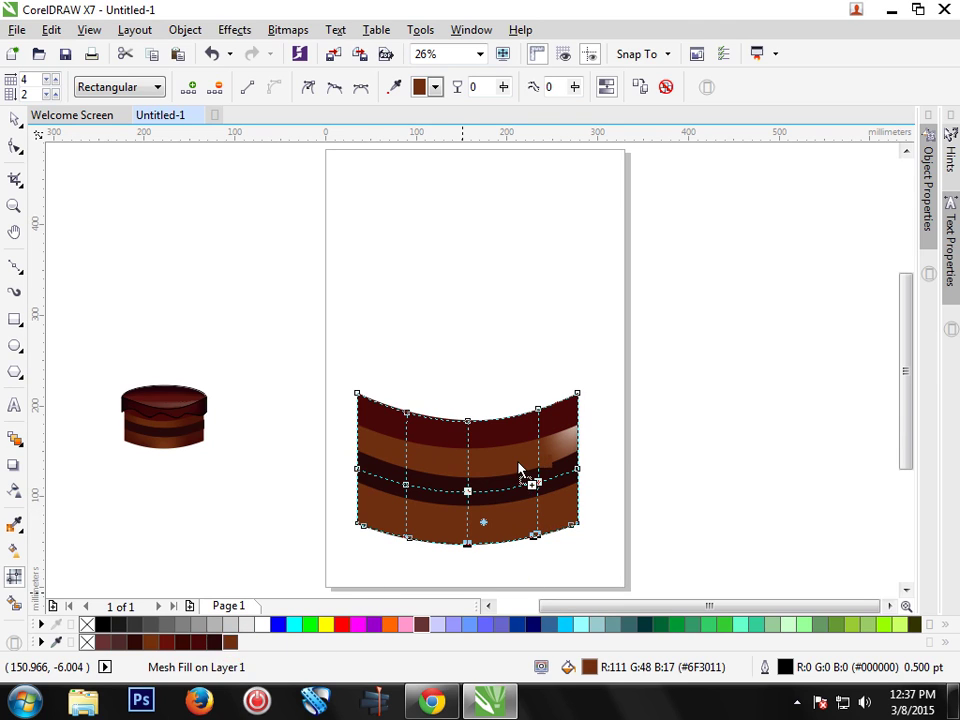
{"action": "left_click_drag", "start_coordinate": [518, 467], "coordinate": [562, 447]}
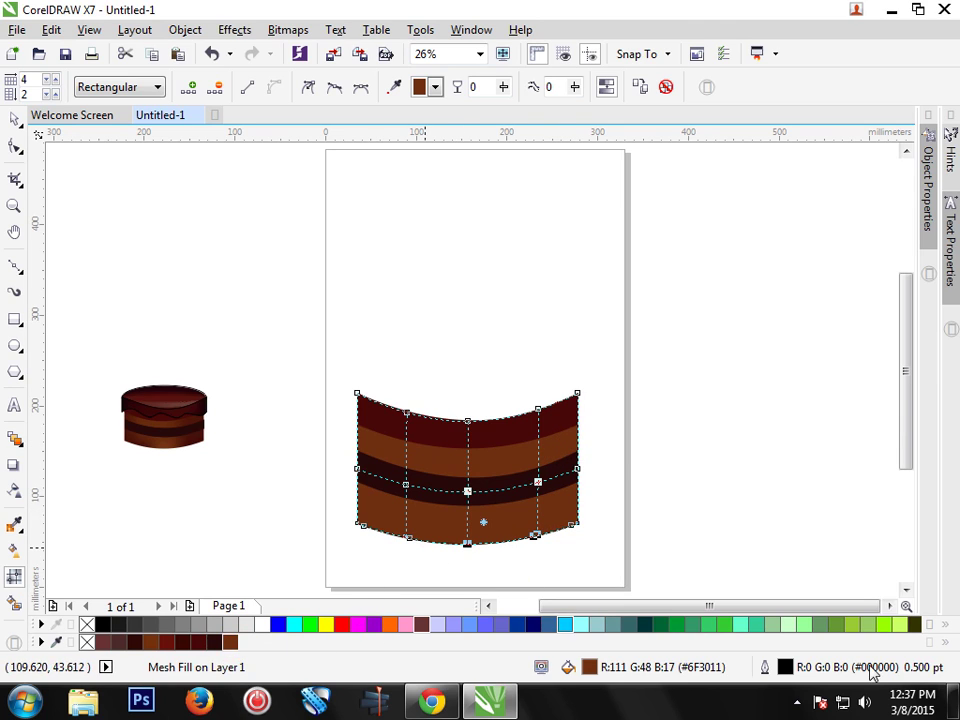
{"action": "left_click", "coordinate": [800, 705]}
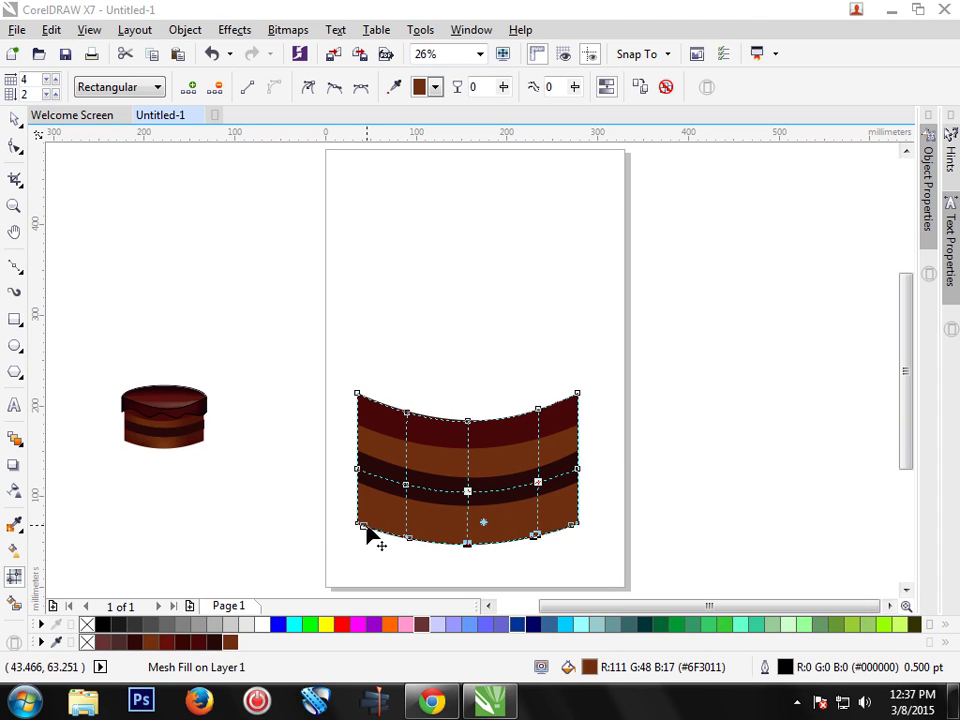
Step: Give the top-left patch and bottom-left node darker browns sampled from the small cake
{"action": "left_click", "coordinate": [370, 444]}
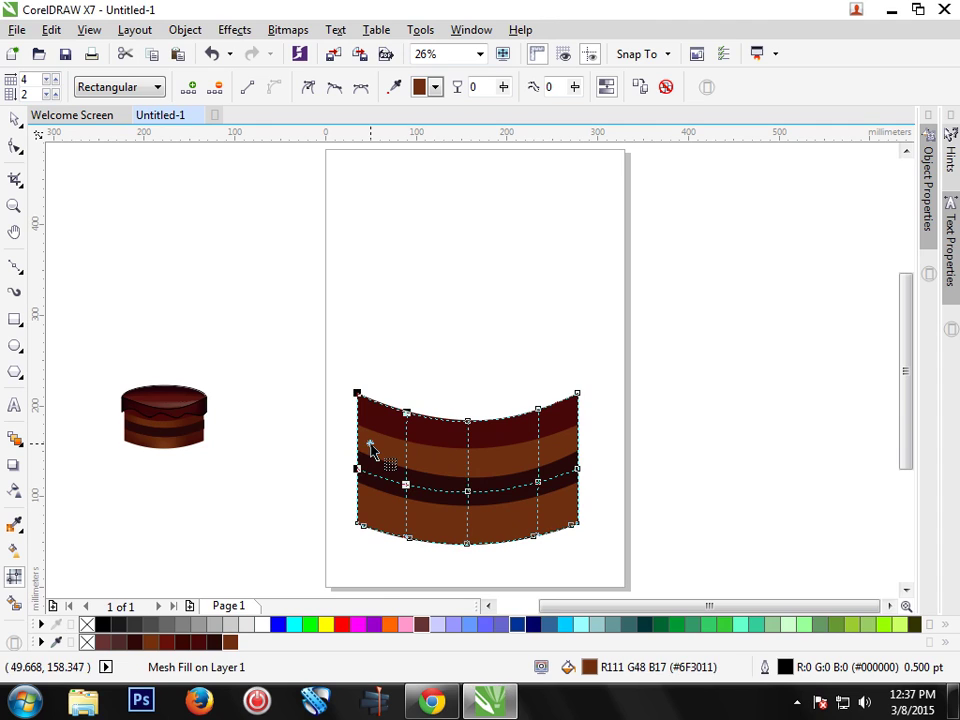
{"action": "left_click", "coordinate": [396, 88]}
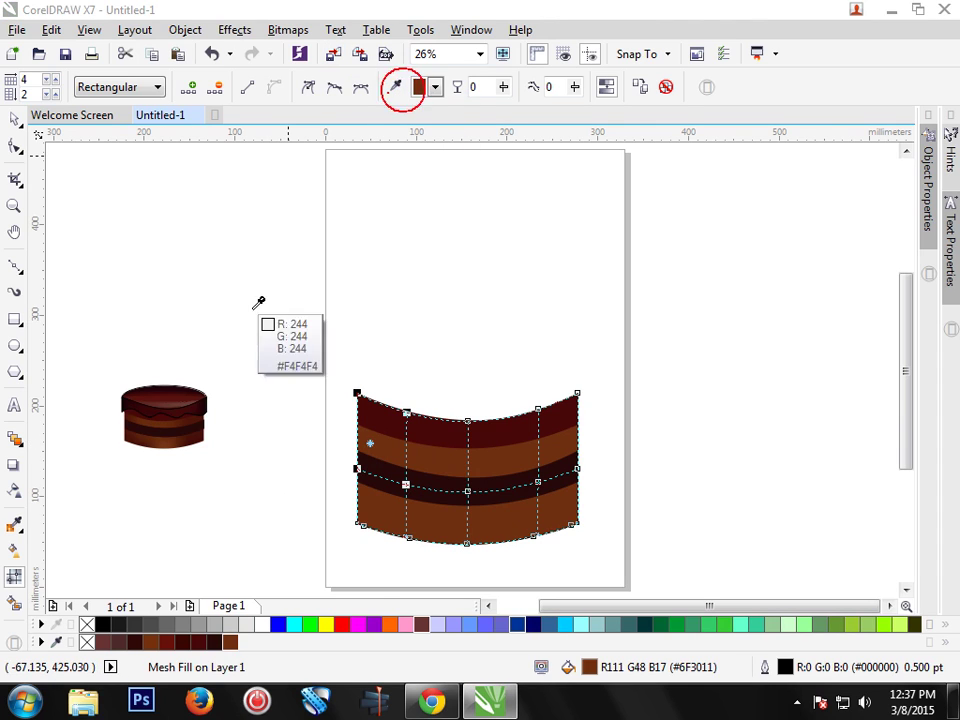
{"action": "left_click", "coordinate": [132, 419]}
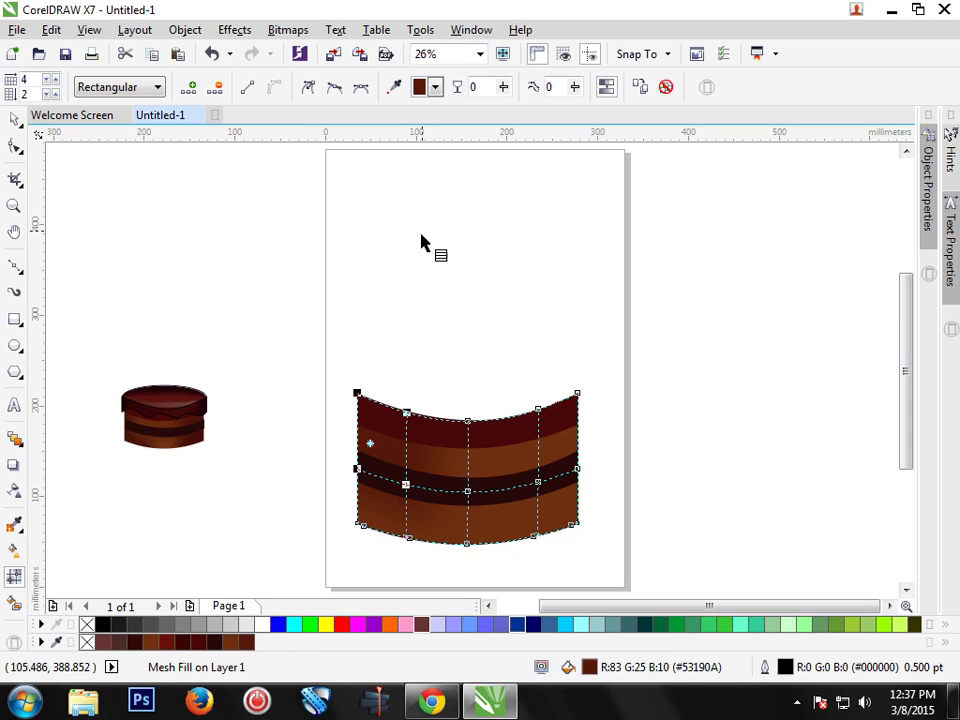
{"action": "left_click", "coordinate": [367, 510]}
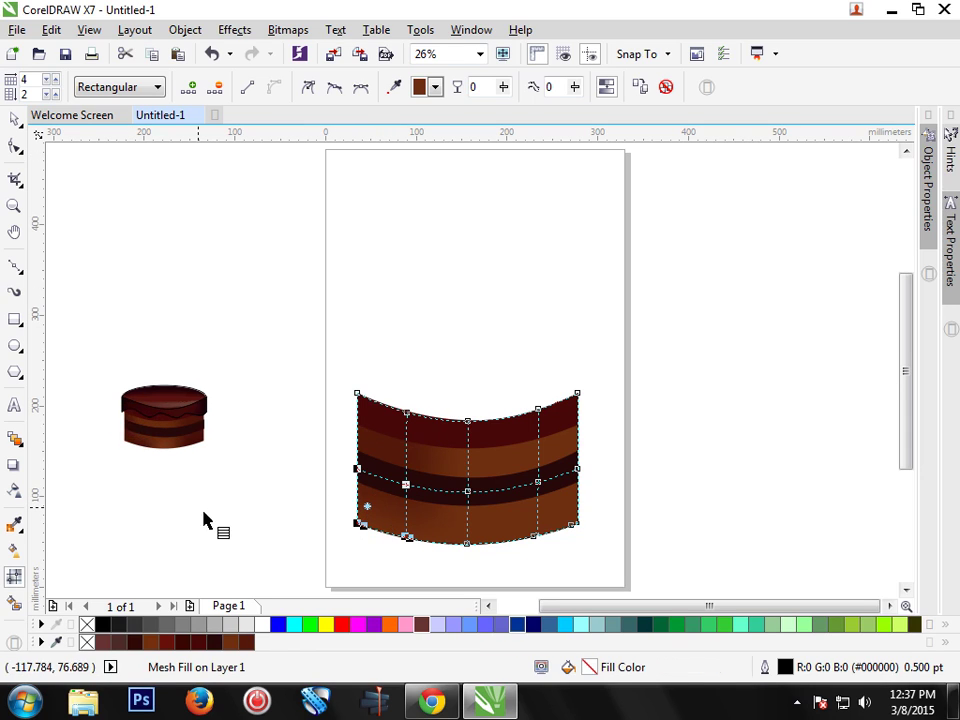
{"action": "left_click", "coordinate": [396, 88]}
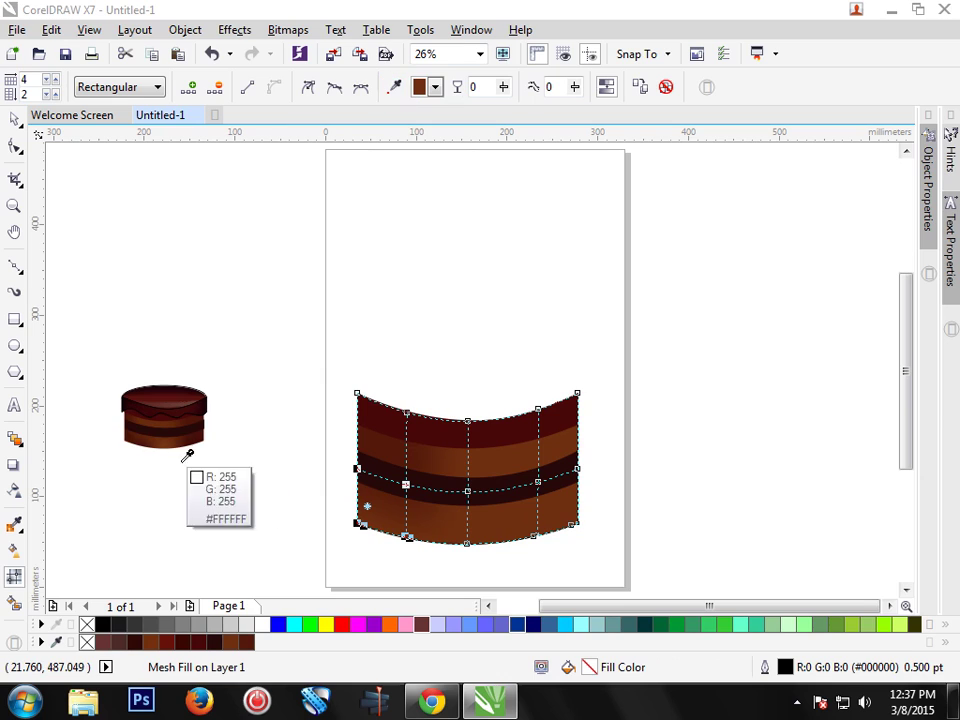
{"action": "left_click", "coordinate": [134, 438]}
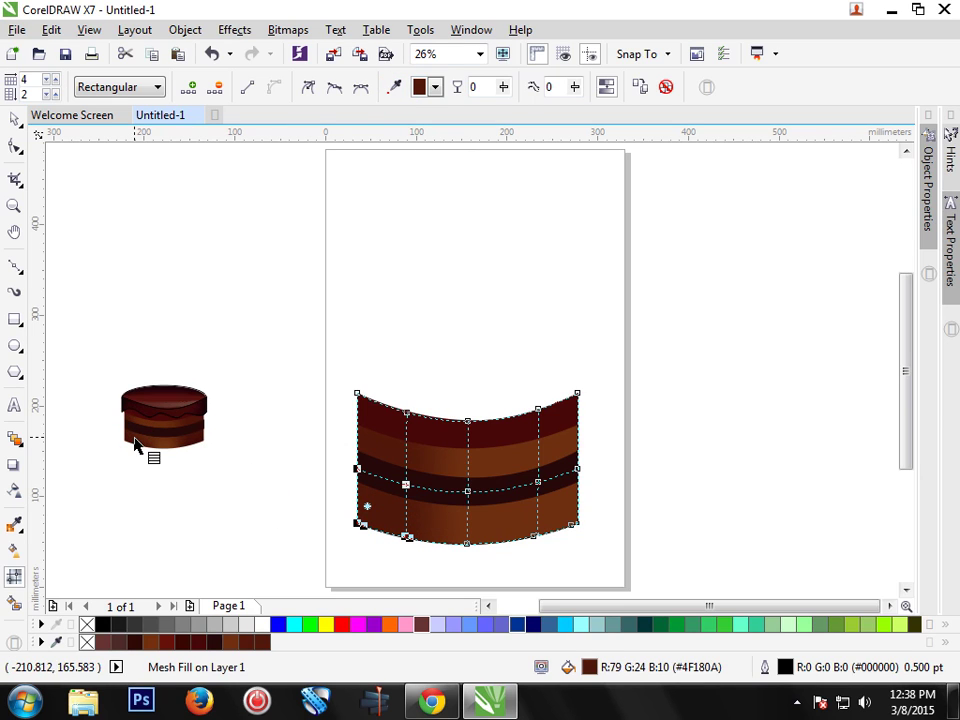
Step: Darken the top-right patch and bottom-right corner with sampled browns
{"action": "left_click", "coordinate": [563, 447]}
{"action": "left_click", "coordinate": [398, 90]}
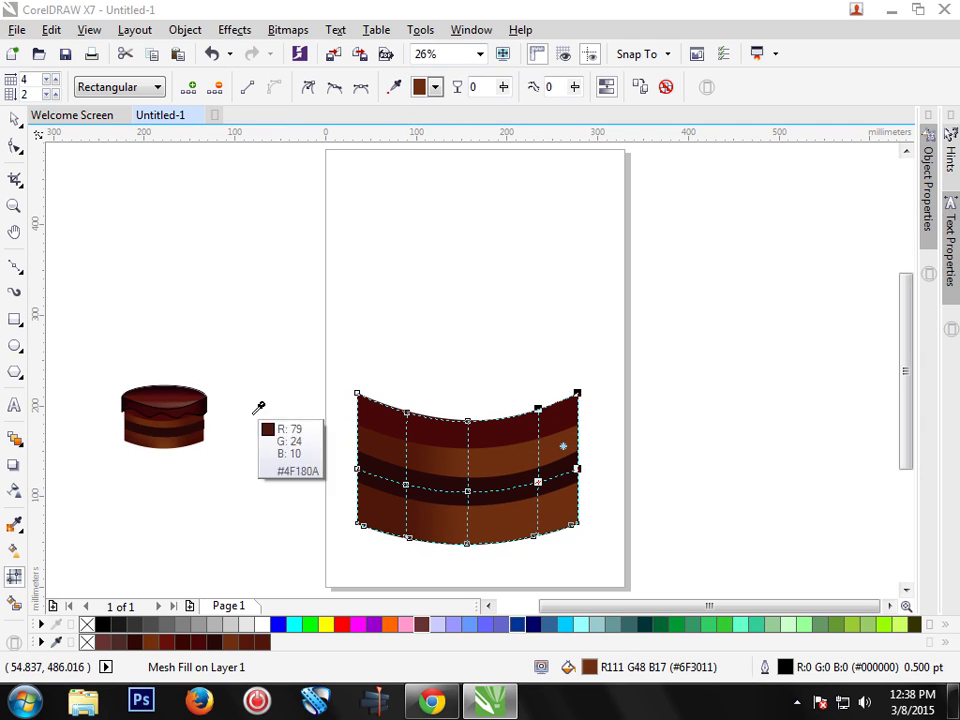
{"action": "left_click", "coordinate": [200, 410]}
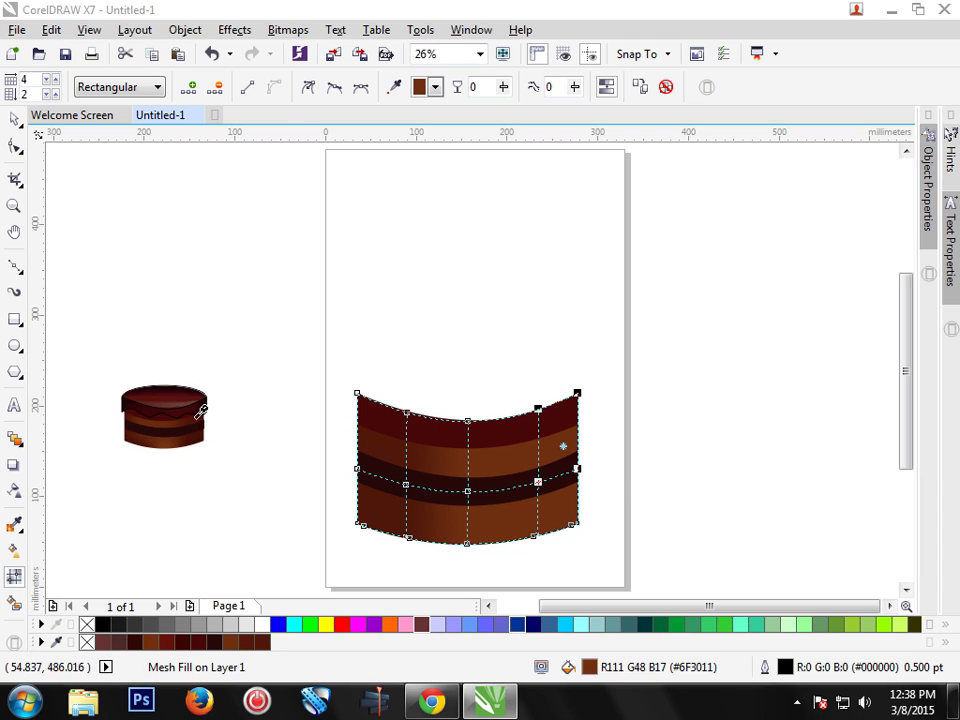
{"action": "left_click", "coordinate": [572, 519]}
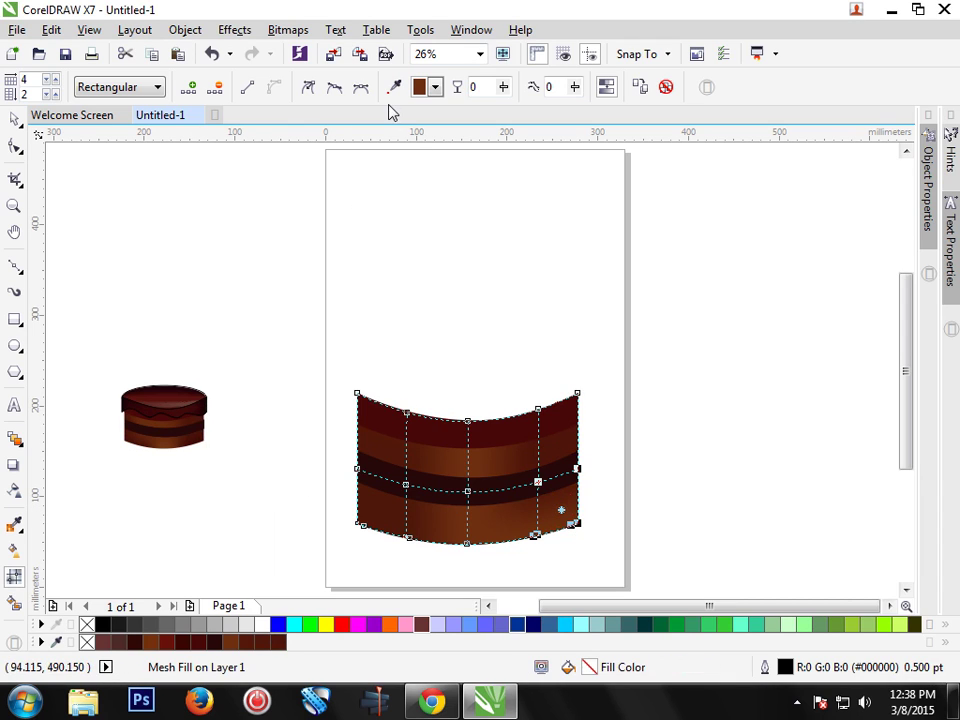
{"action": "left_click", "coordinate": [198, 438]}
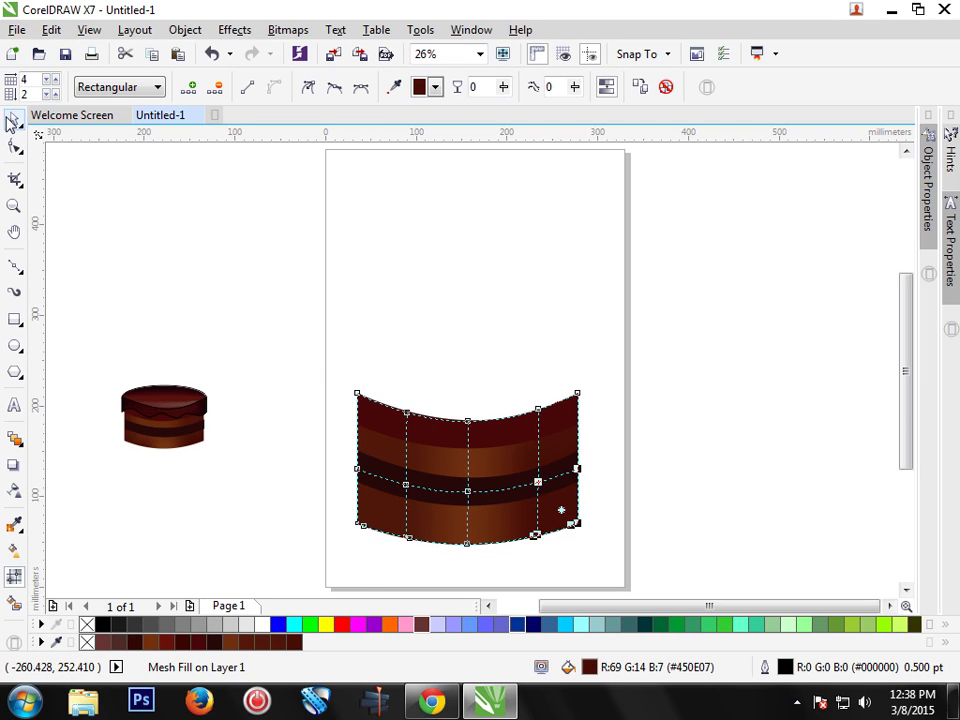
{"action": "left_click", "coordinate": [12, 120]}
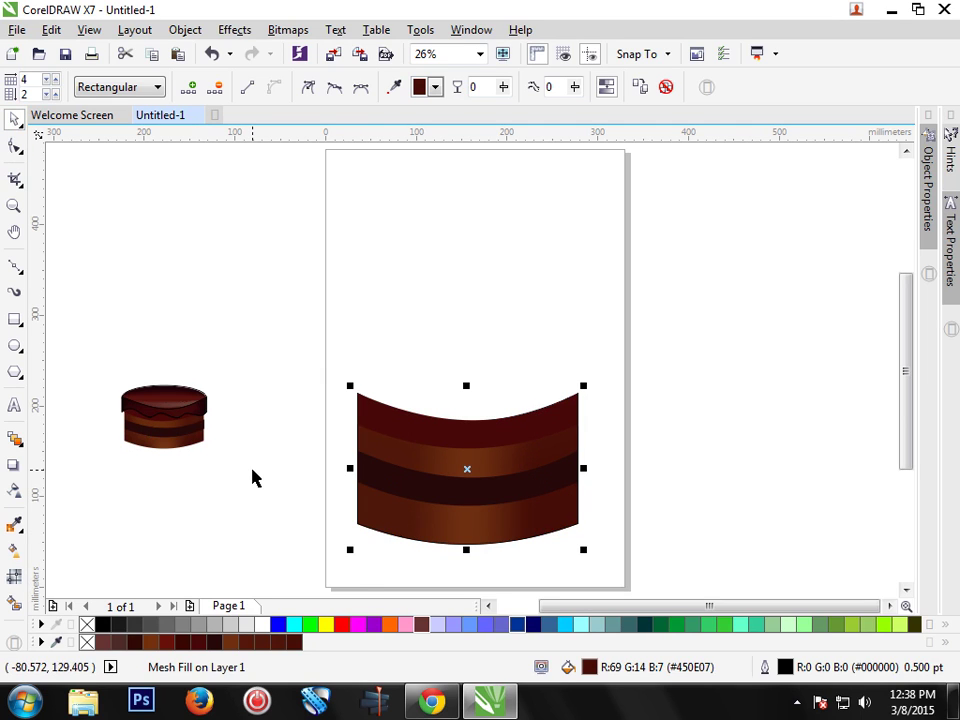
Step: Remove the band's outline and group the band with its two stripes into one object
{"action": "right_click", "coordinate": [86, 642]}
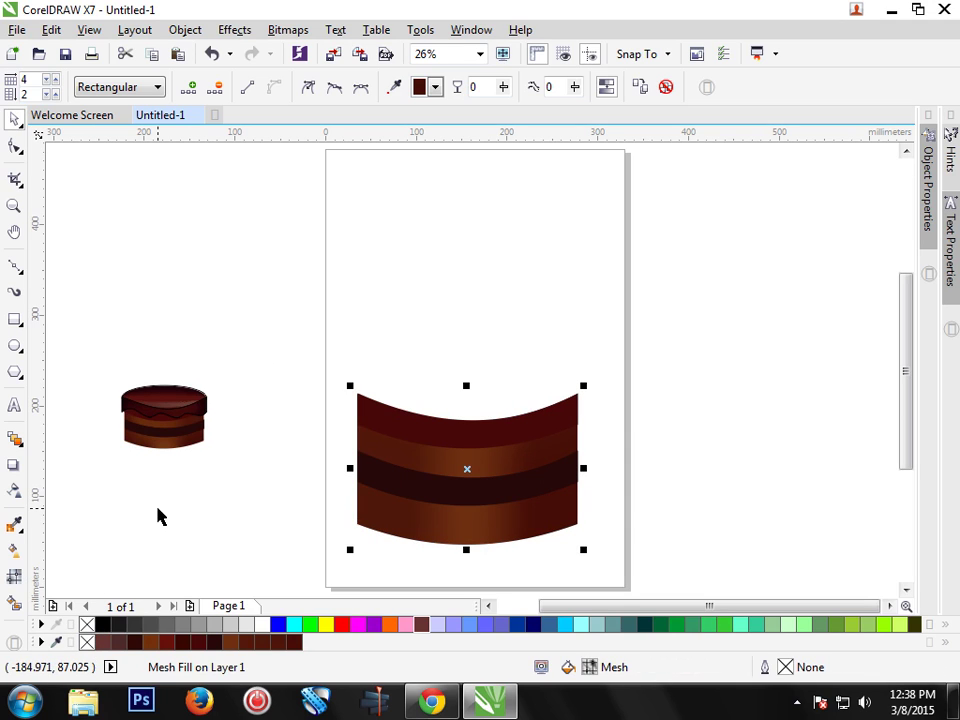
{"action": "left_click", "coordinate": [220, 517]}
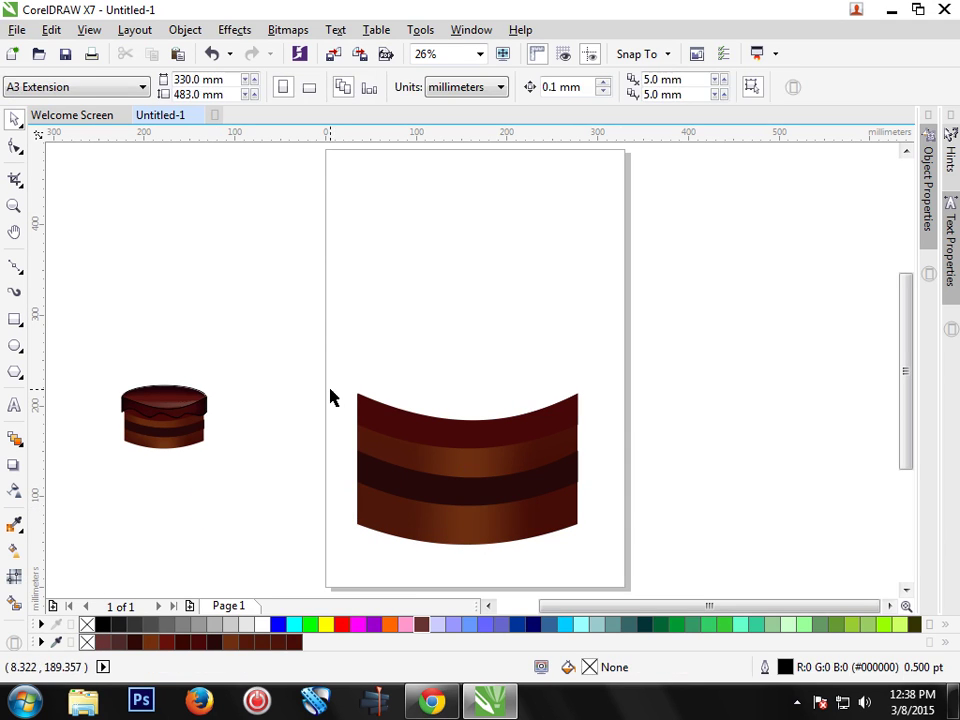
{"action": "left_click_drag", "start_coordinate": [335, 385], "coordinate": [597, 563]}
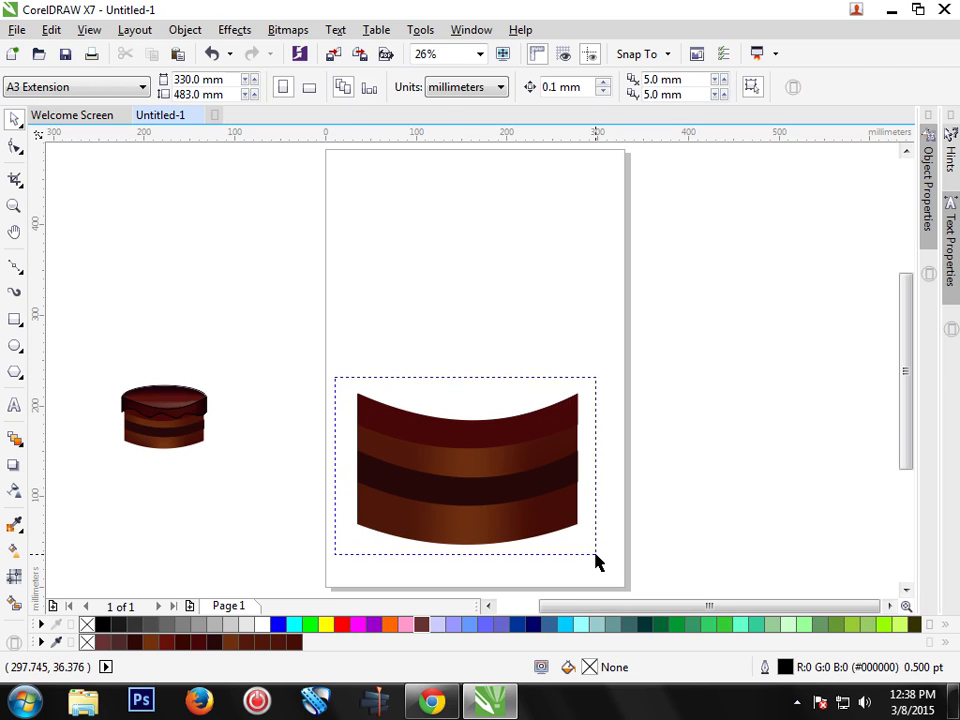
{"action": "left_click", "coordinate": [184, 30]}
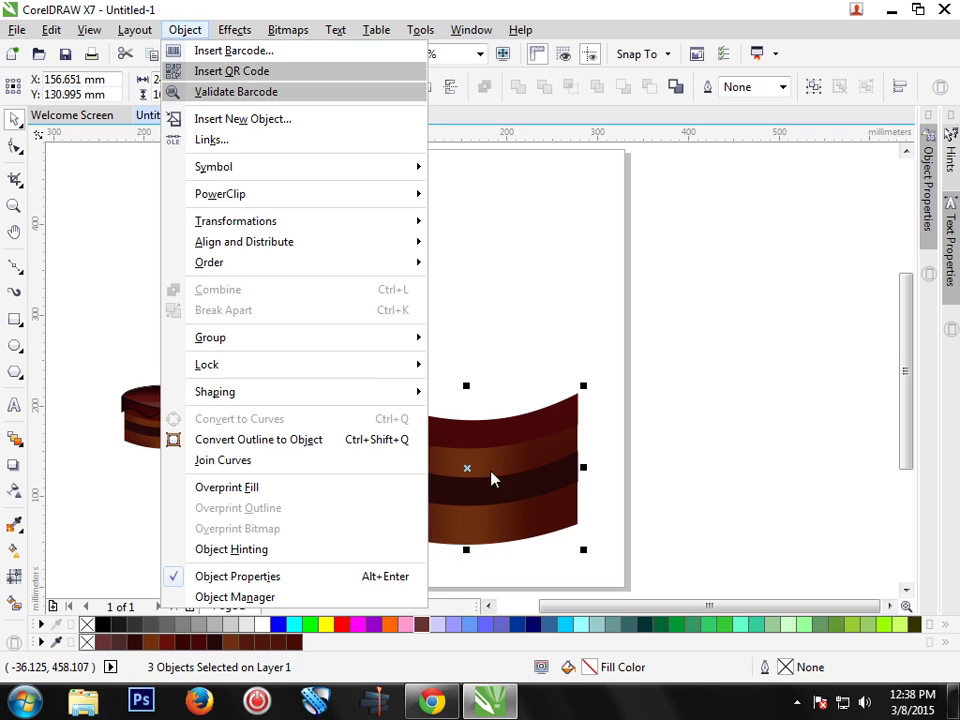
{"action": "left_click", "coordinate": [504, 482]}
{"action": "right_click", "coordinate": [504, 482]}
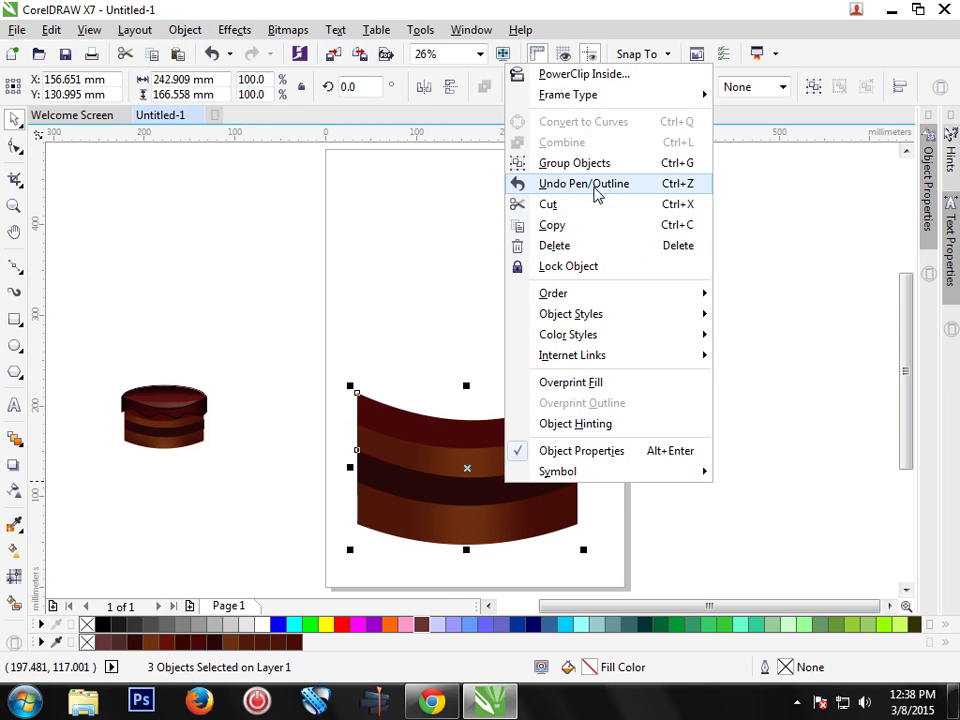
{"action": "left_click", "coordinate": [600, 164]}
{"action": "left_click", "coordinate": [701, 441]}
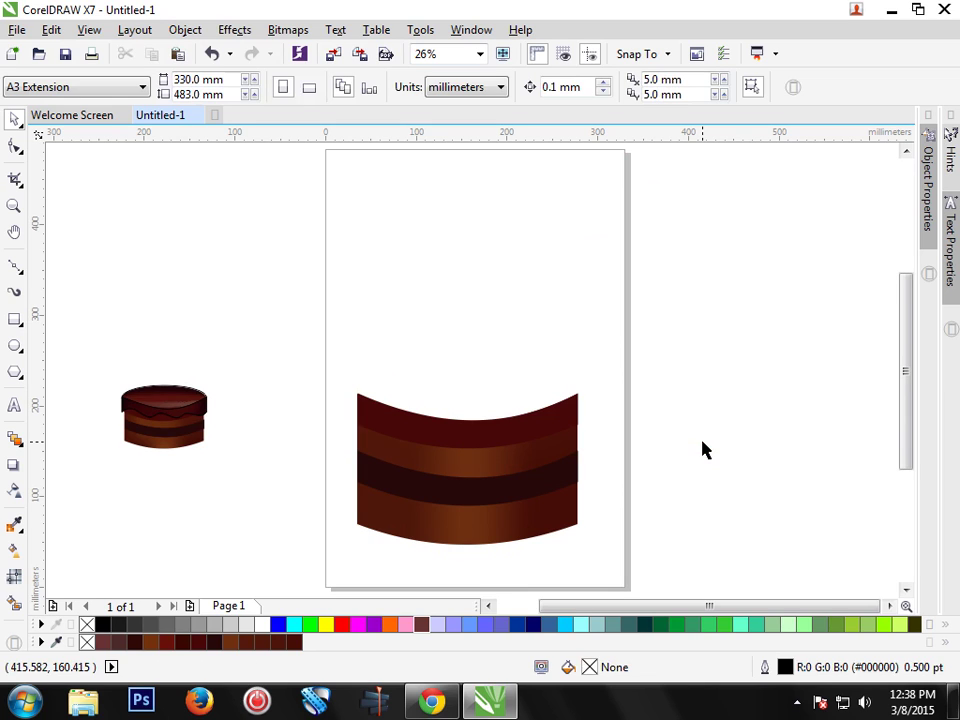
Step: Draw a 272.9 by 62.9 mm rectangle across the large tier's top, covering its upper band
{"action": "left_click", "coordinate": [12, 320]}
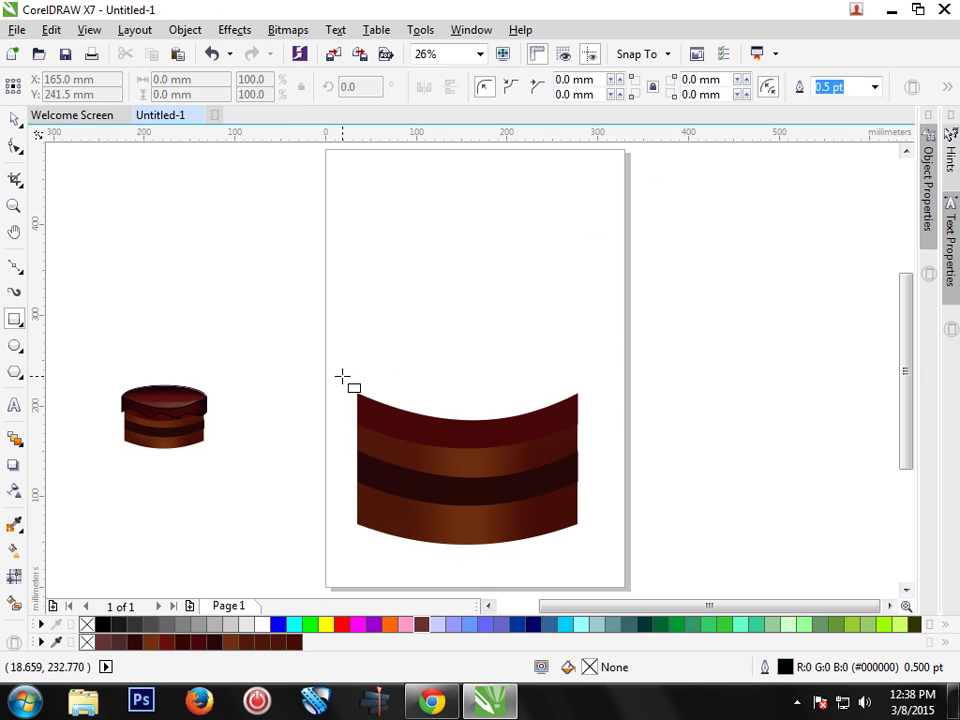
{"action": "mouse_move", "coordinate": [342, 385]}
{"action": "left_mouse_down"}
{"action": "mouse_move", "coordinate": [459, 419]}
{"action": "mouse_move", "coordinate": [592, 418]}
{"action": "mouse_move", "coordinate": [590, 432]}
{"action": "left_mouse_up"}
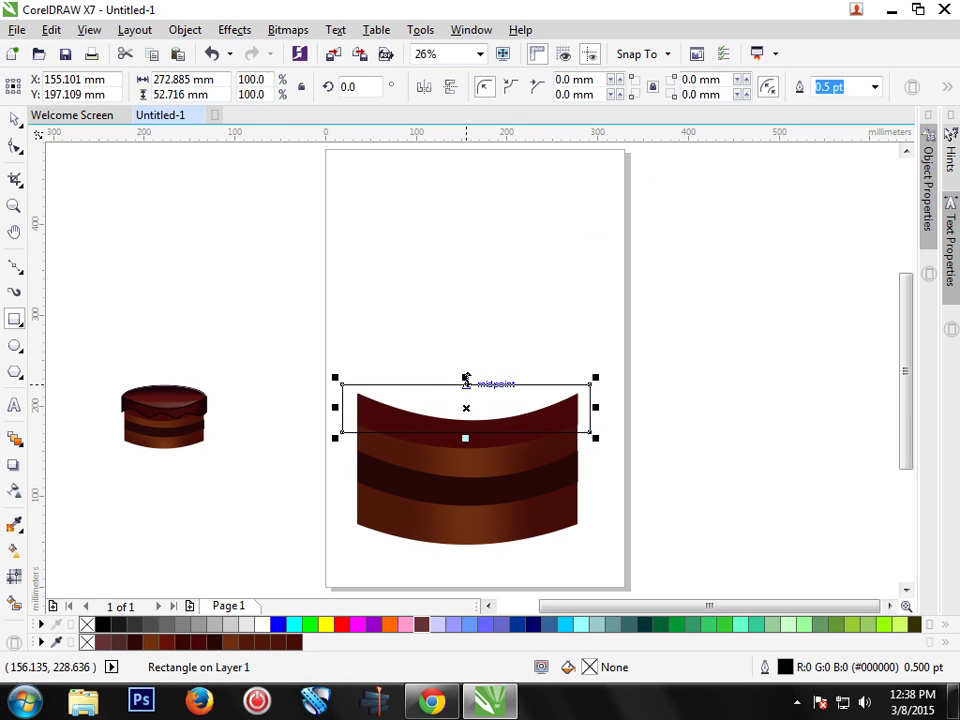
{"action": "left_click_drag", "start_coordinate": [467, 376], "coordinate": [477, 385]}
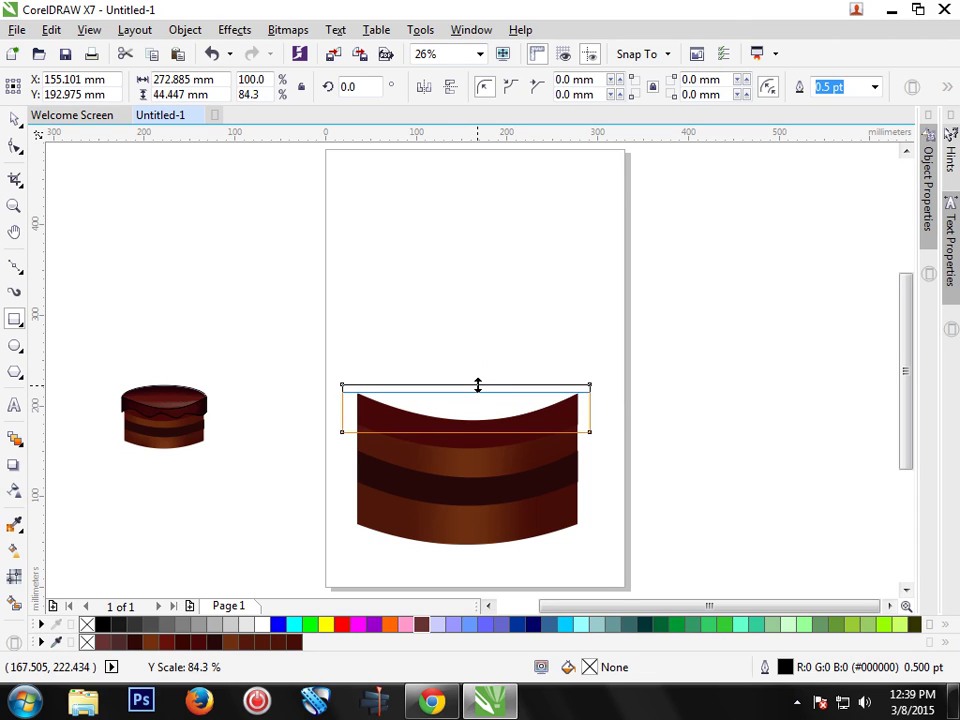
{"action": "mouse_move", "coordinate": [477, 385]}
{"action": "left_mouse_down"}
{"action": "mouse_move", "coordinate": [487, 376]}
{"action": "mouse_move", "coordinate": [467, 366]}
{"action": "left_mouse_up"}
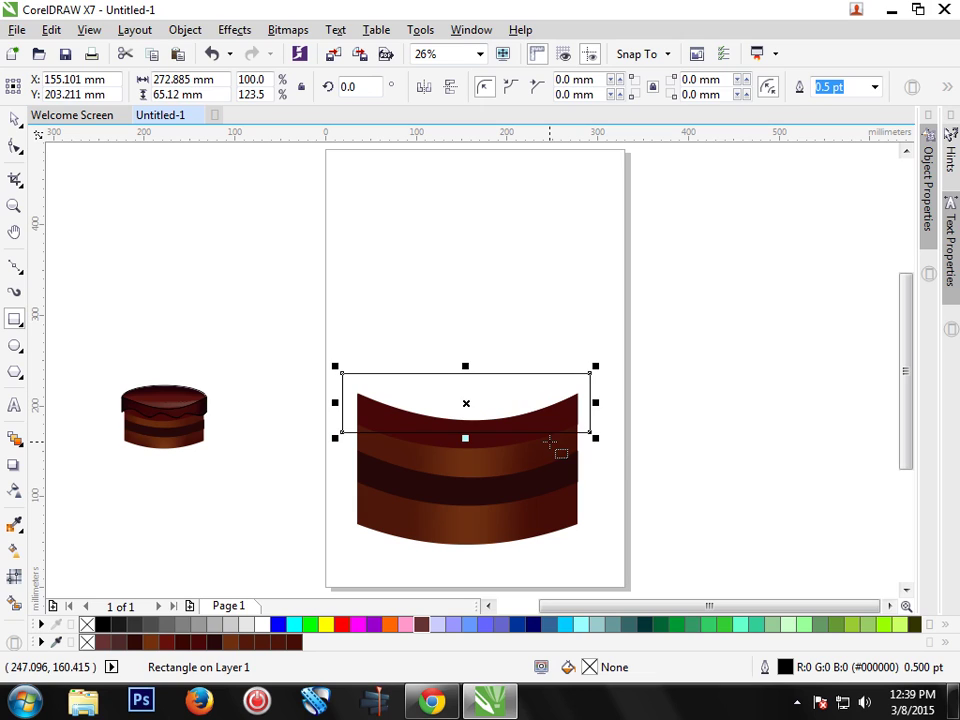
{"action": "left_click_drag", "start_coordinate": [549, 440], "coordinate": [549, 442]}
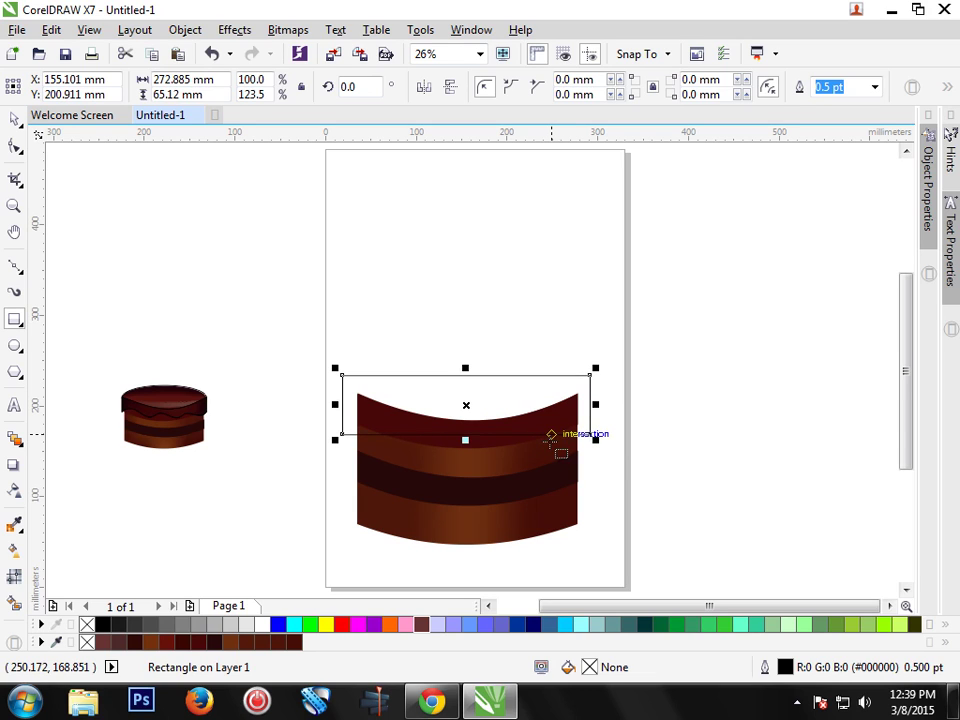
{"action": "left_click_drag", "start_coordinate": [465, 368], "coordinate": [464, 385]}
{"action": "left_click_drag", "start_coordinate": [465, 439], "coordinate": [465, 452]}
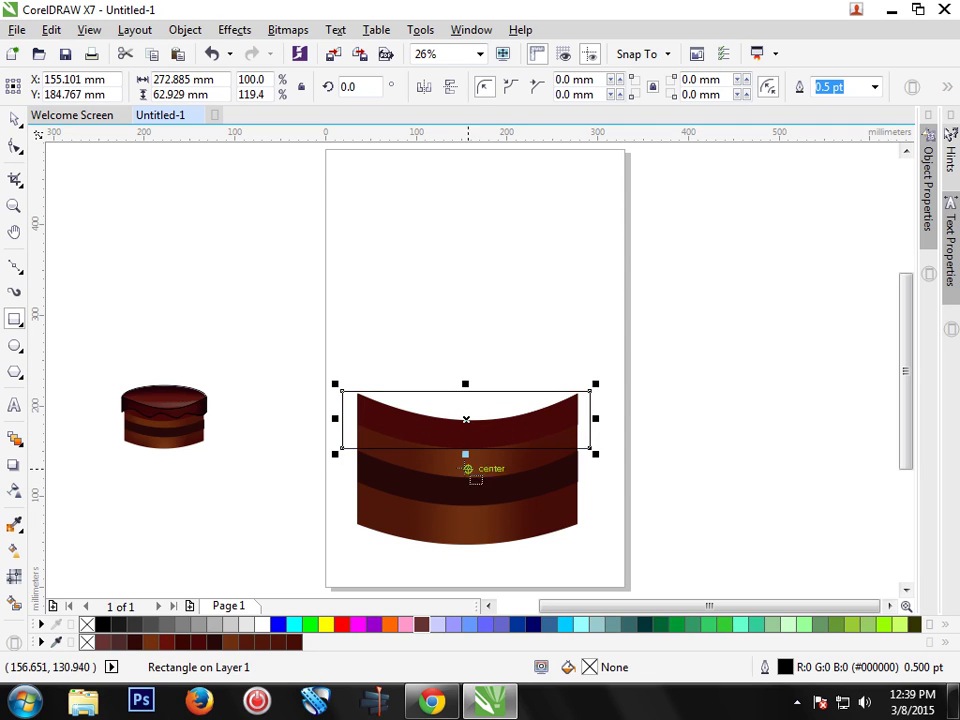
Step: Convert the rectangle to curves and add nodes along its bottom edge
{"action": "left_click", "coordinate": [15, 147]}
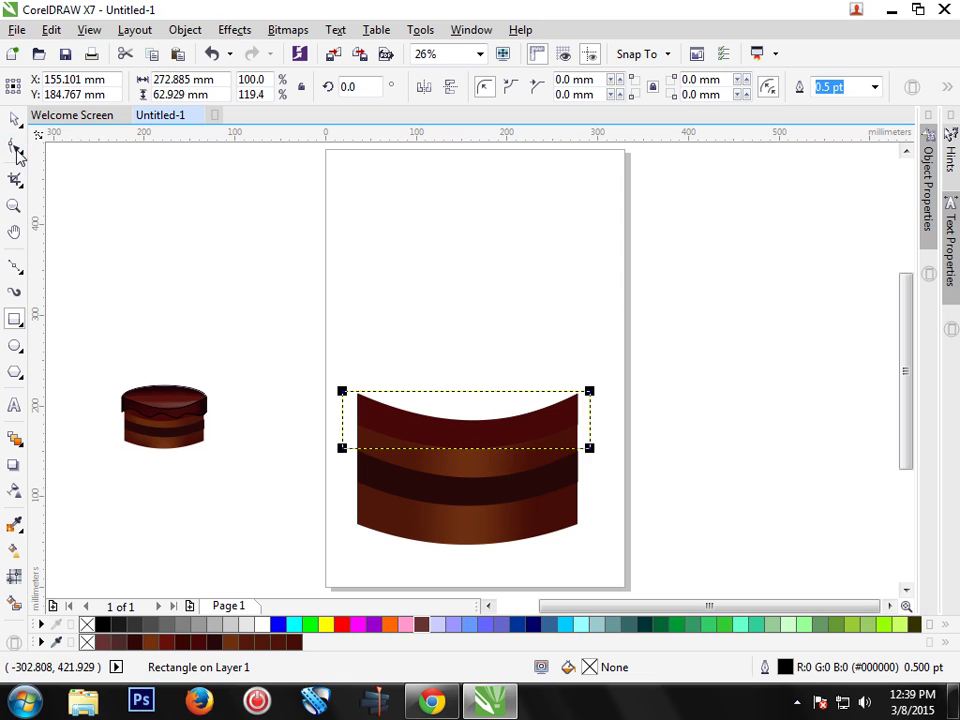
{"action": "right_click", "coordinate": [478, 400]}
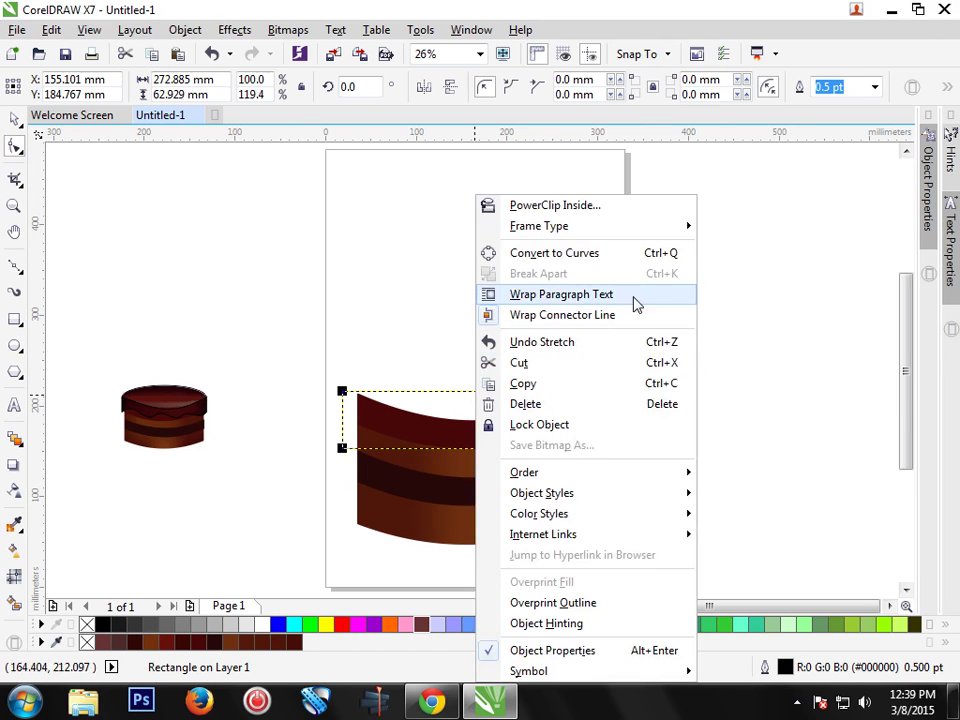
{"action": "left_click", "coordinate": [602, 256]}
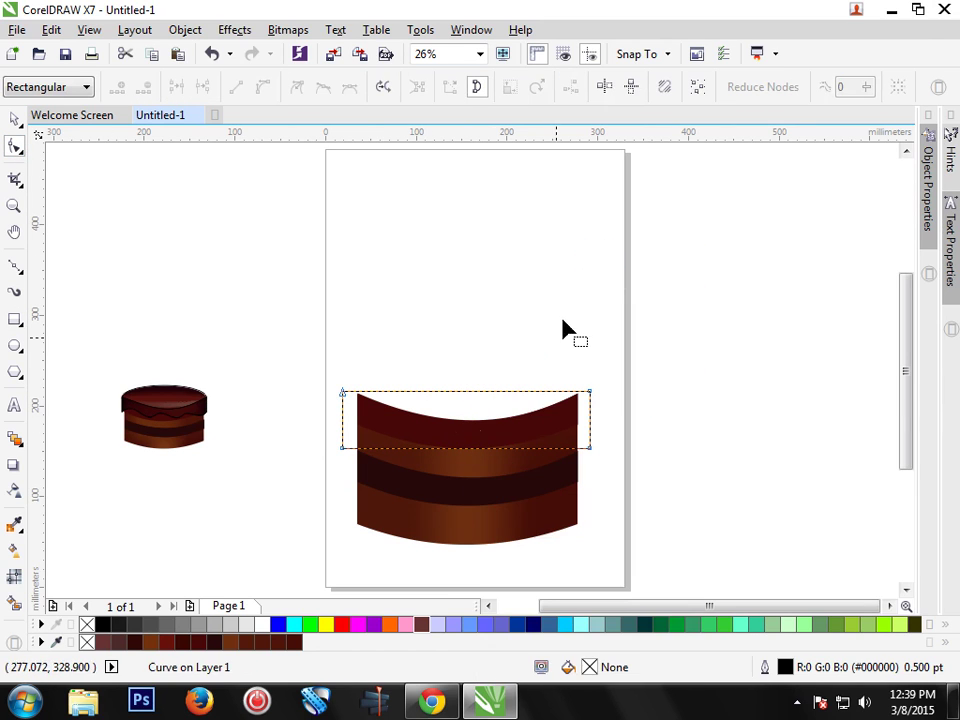
{"action": "left_click", "coordinate": [364, 449]}
{"action": "right_click", "coordinate": [364, 449]}
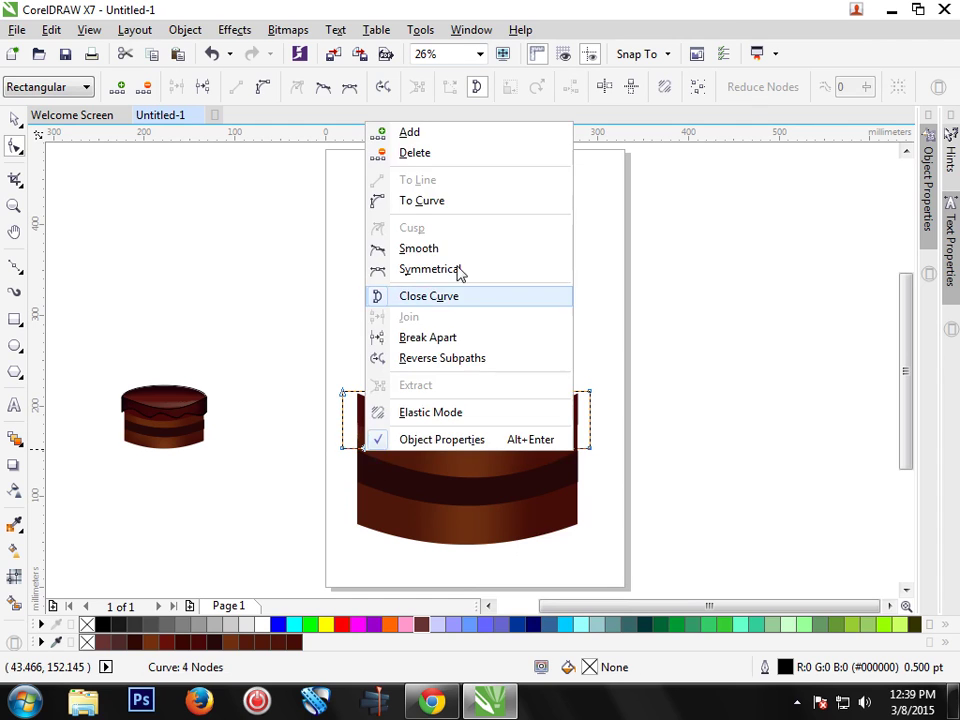
{"action": "left_click", "coordinate": [479, 140]}
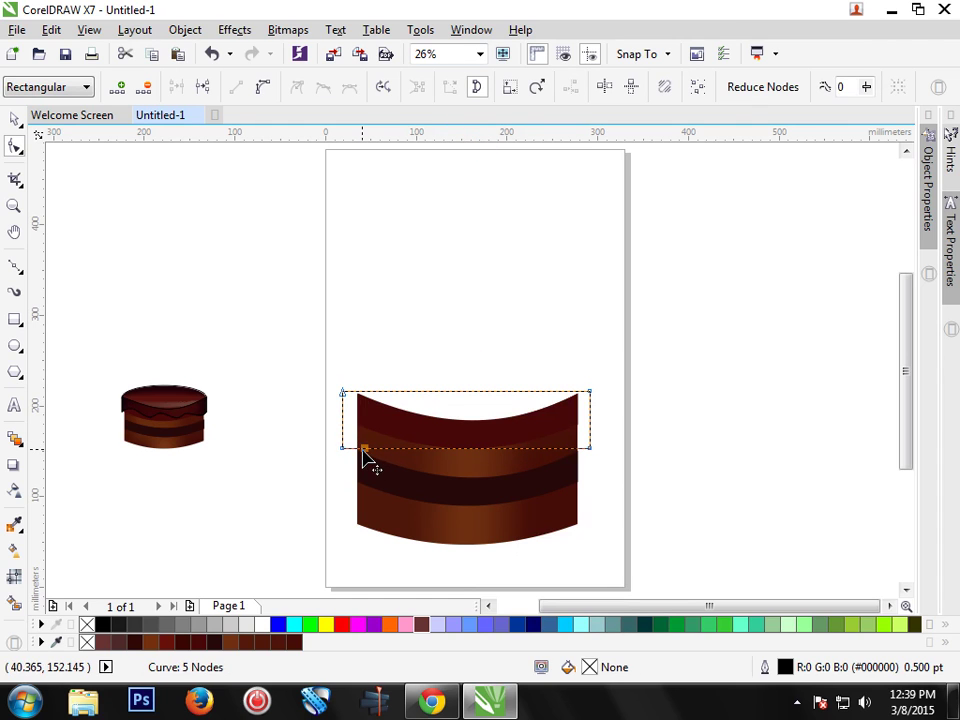
{"action": "mouse_move", "coordinate": [365, 449]}
{"action": "left_mouse_down"}
{"action": "mouse_move", "coordinate": [370, 437]}
{"action": "mouse_move", "coordinate": [372, 447]}
{"action": "left_mouse_up"}
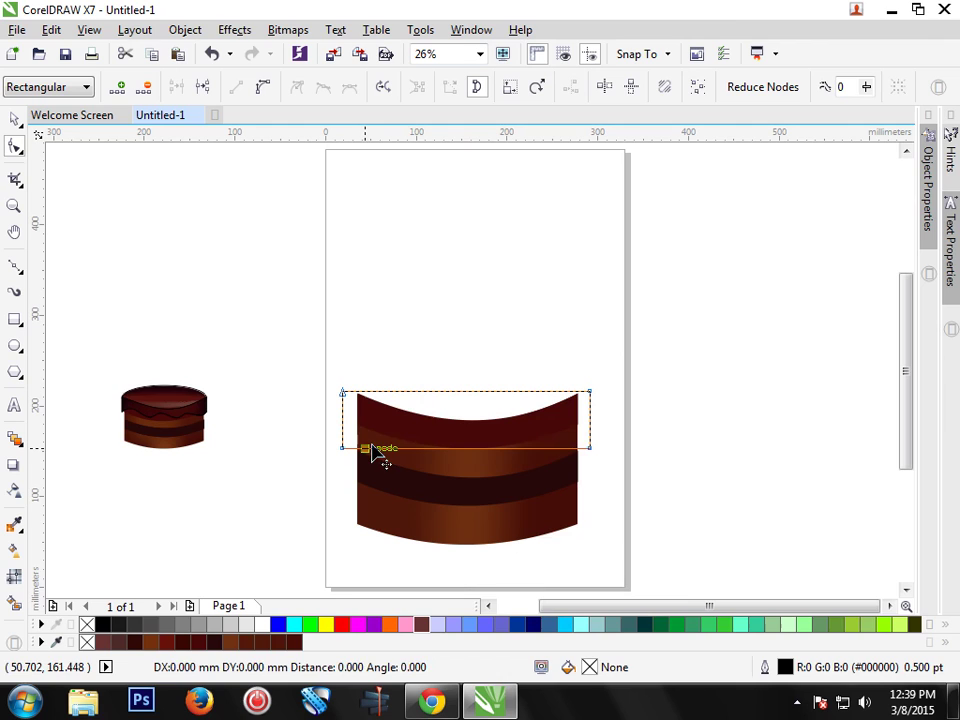
{"action": "double_click", "coordinate": [363, 449]}
{"action": "left_click", "coordinate": [363, 449]}
{"action": "right_click", "coordinate": [364, 450]}
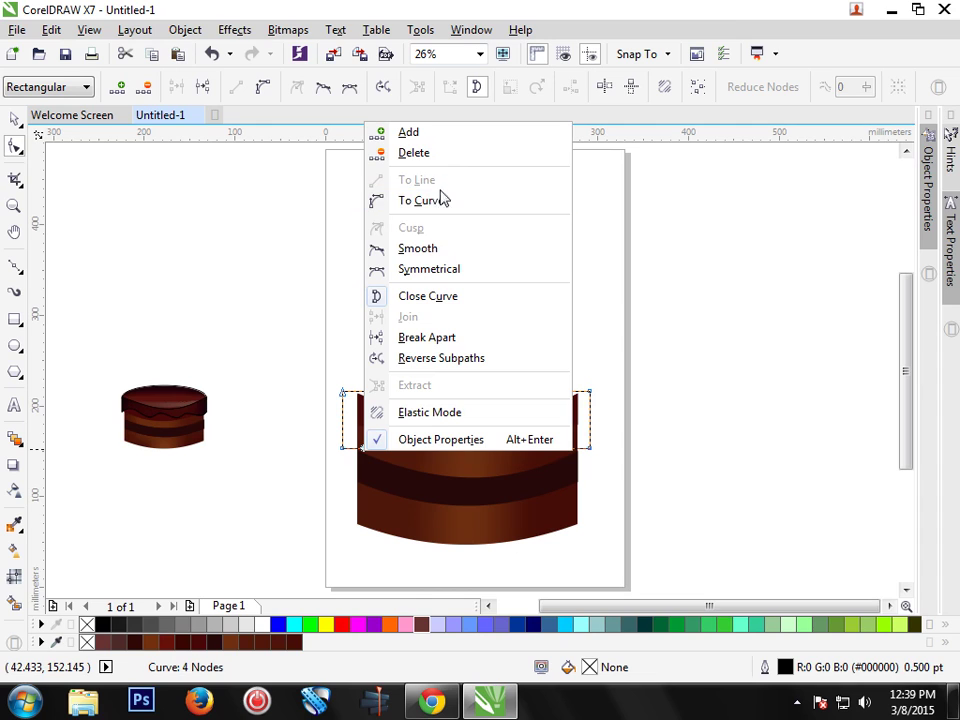
{"action": "left_click", "coordinate": [431, 133]}
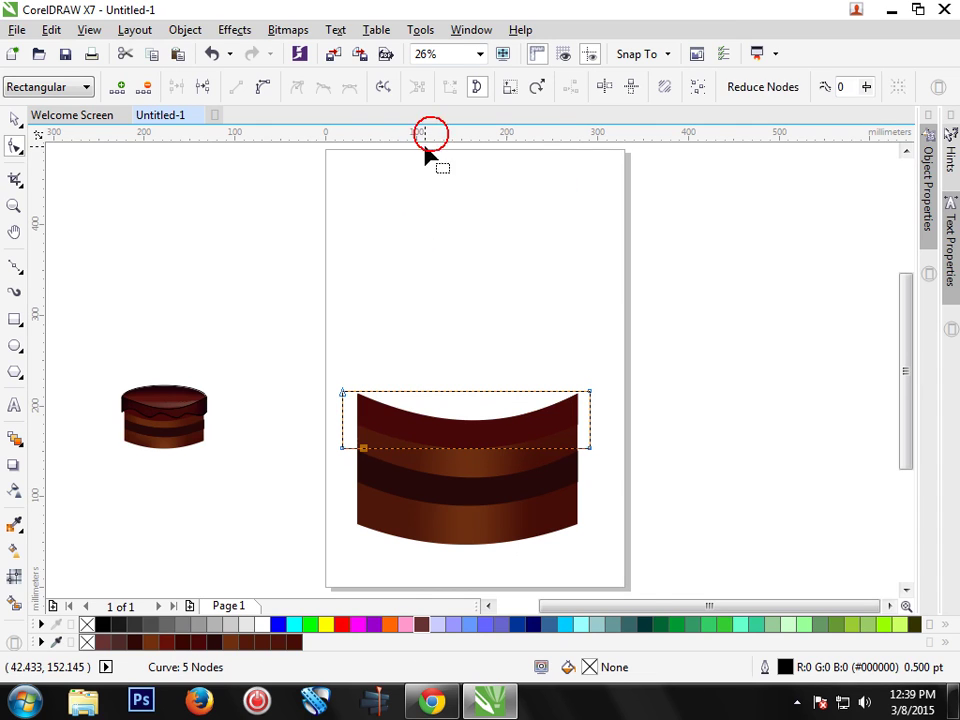
Step: Make the rectangle's bottom edge a curve and sag it down across the tier
{"action": "left_click", "coordinate": [387, 454]}
{"action": "mouse_move", "coordinate": [368, 453]}
{"action": "left_mouse_down"}
{"action": "mouse_move", "coordinate": [377, 473]}
{"action": "mouse_move", "coordinate": [357, 451]}
{"action": "left_mouse_up"}
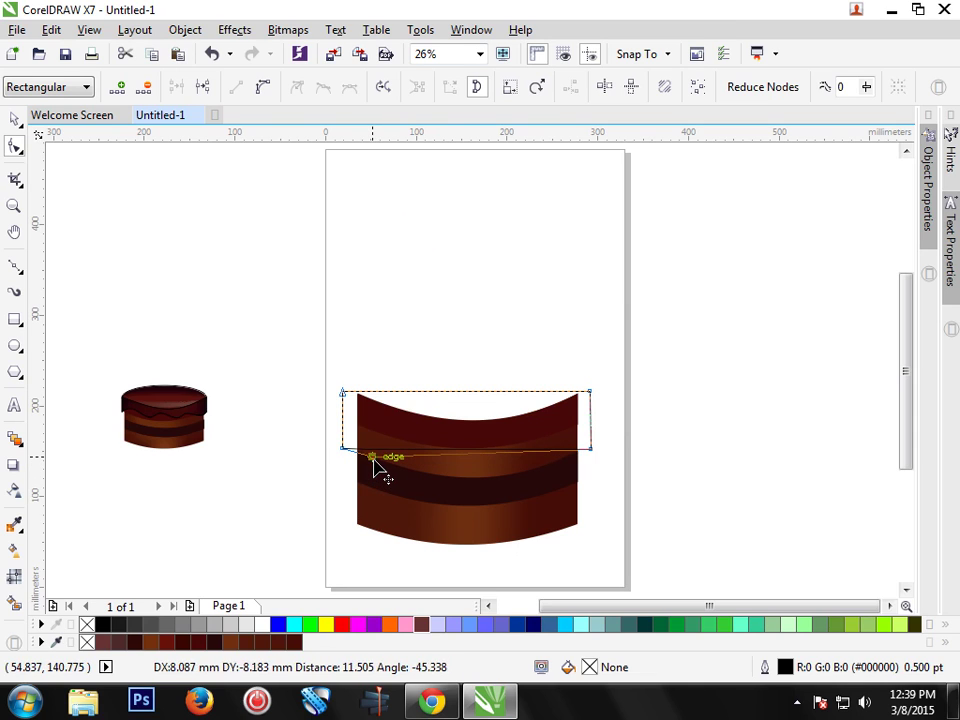
{"action": "left_click", "coordinate": [342, 449]}
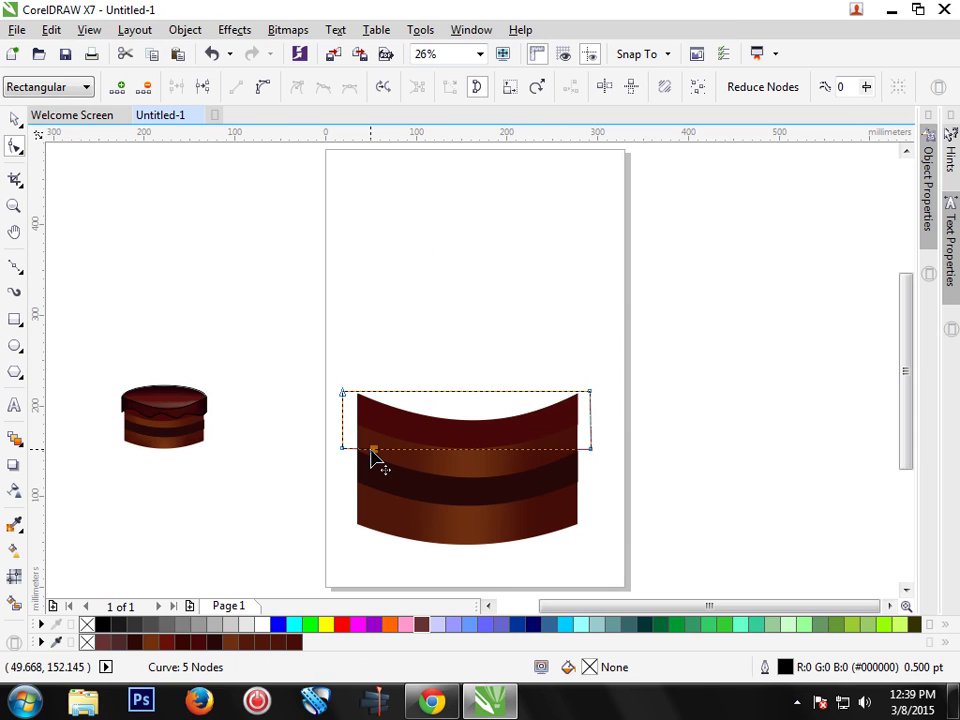
{"action": "left_click", "coordinate": [458, 450]}
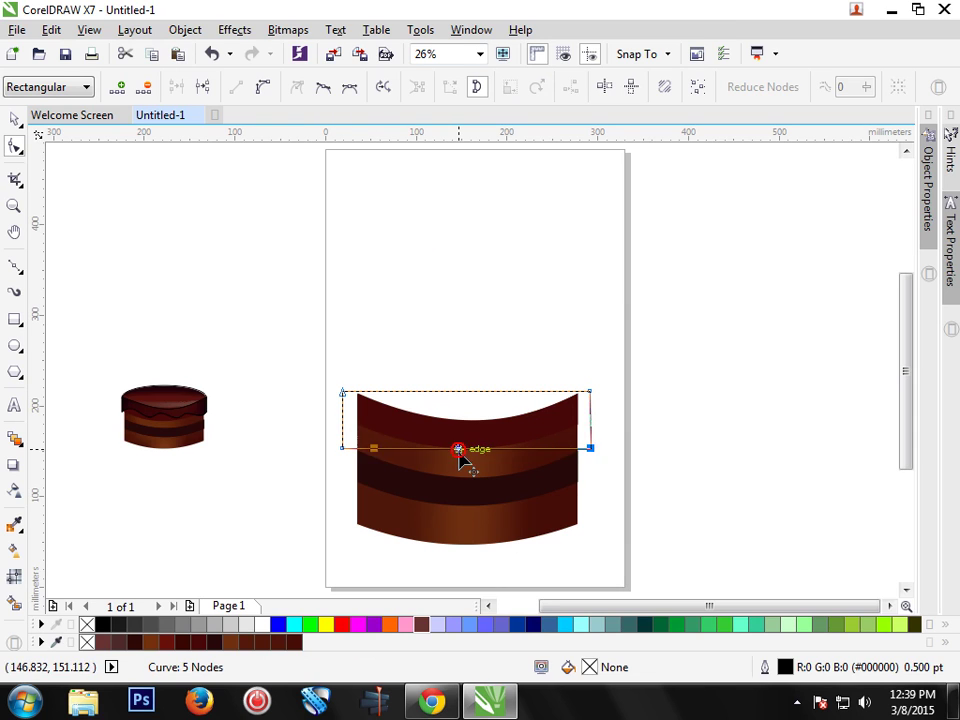
{"action": "left_click_drag", "start_coordinate": [460, 457], "coordinate": [462, 459]}
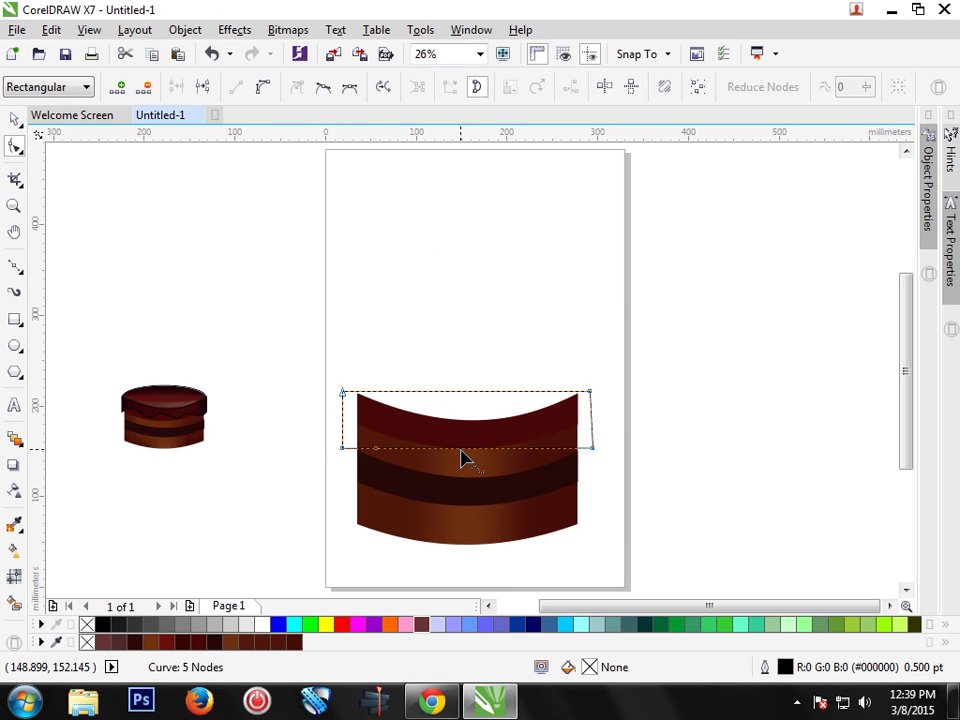
{"action": "key", "text": "ctrl+z"}
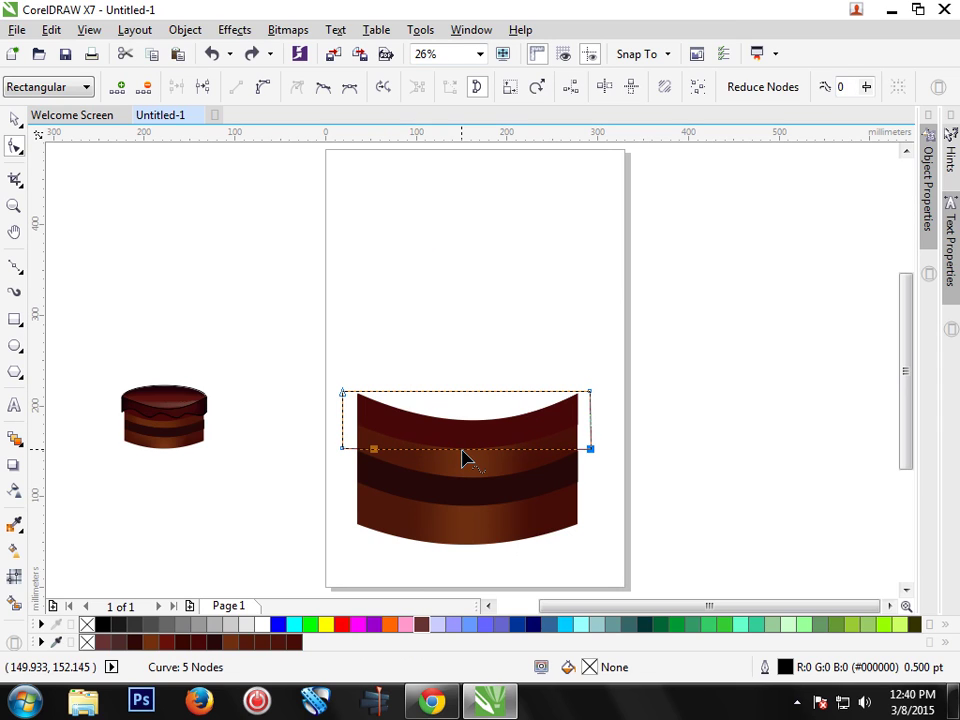
{"action": "key", "text": "Delete"}
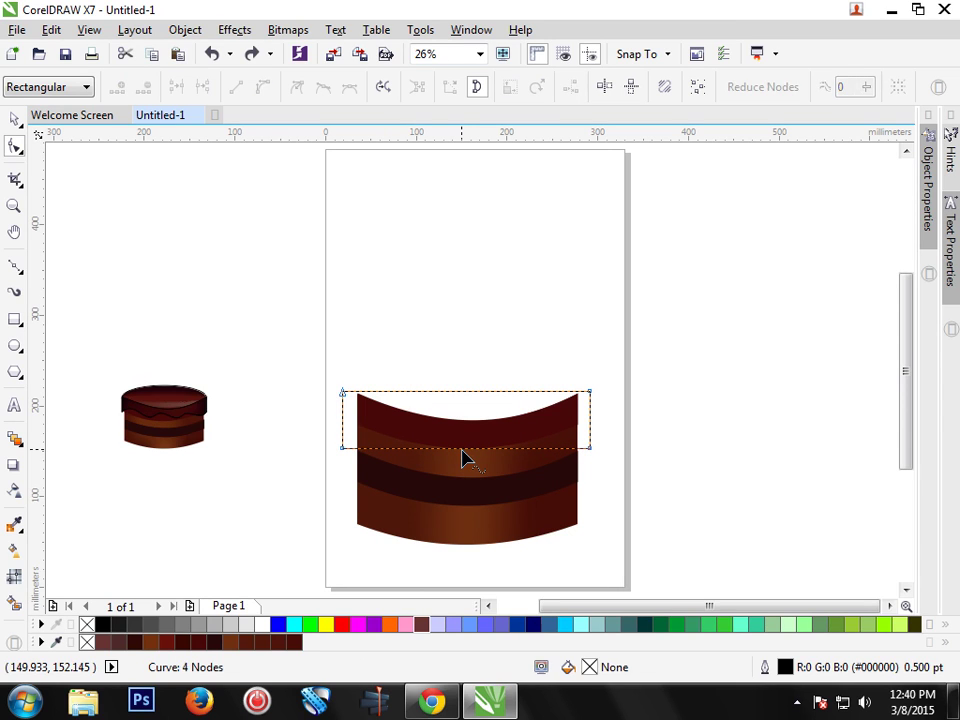
{"action": "right_click", "coordinate": [465, 449]}
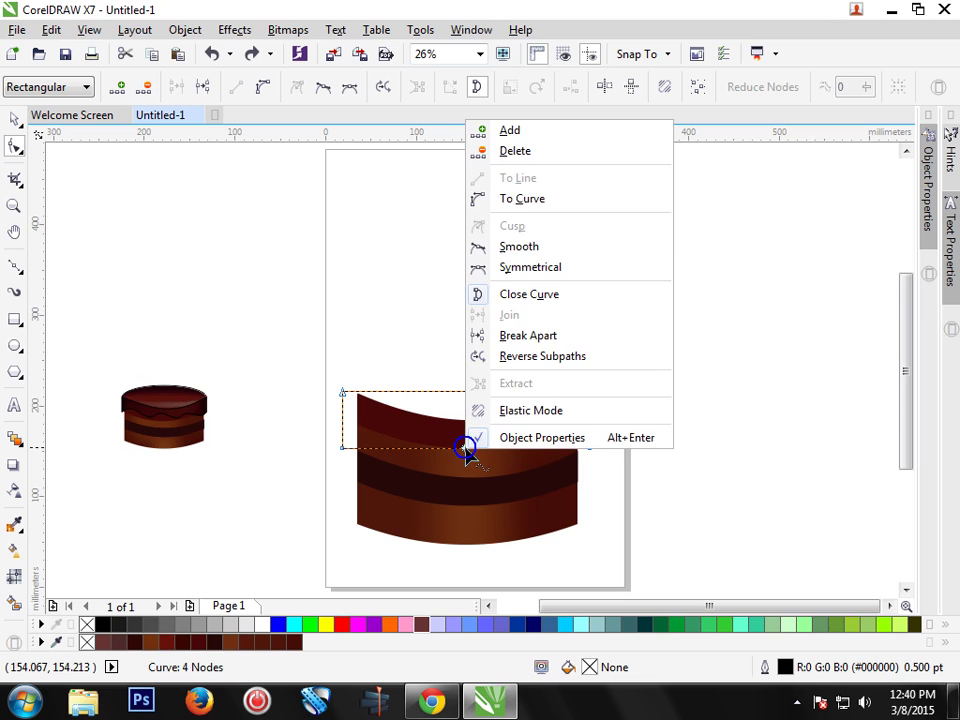
{"action": "left_click", "coordinate": [555, 200]}
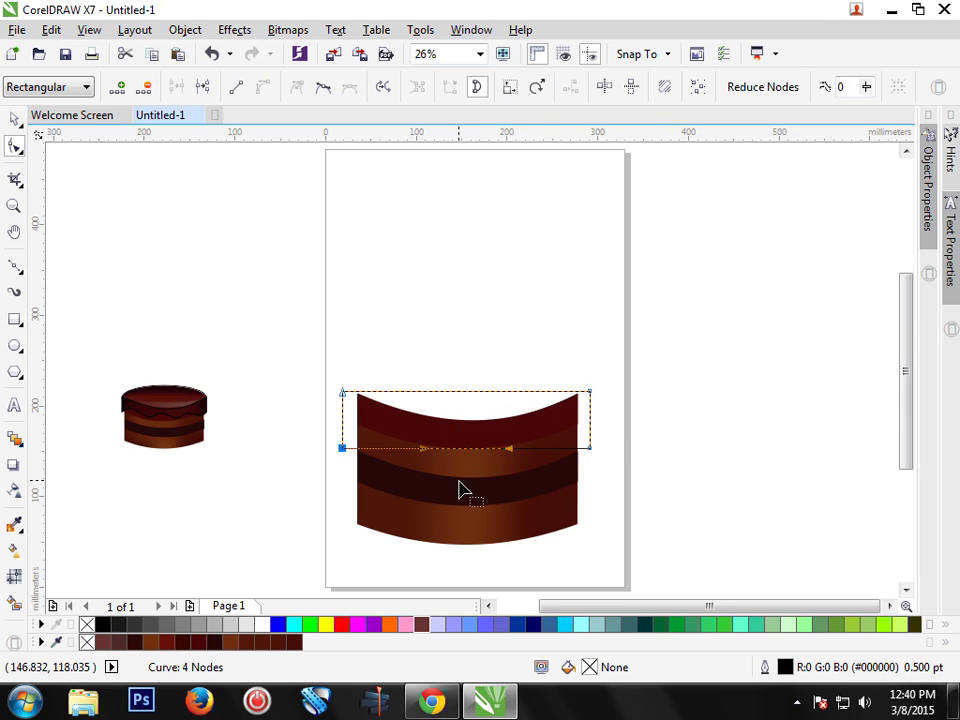
{"action": "left_click_drag", "start_coordinate": [462, 455], "coordinate": [461, 482]}
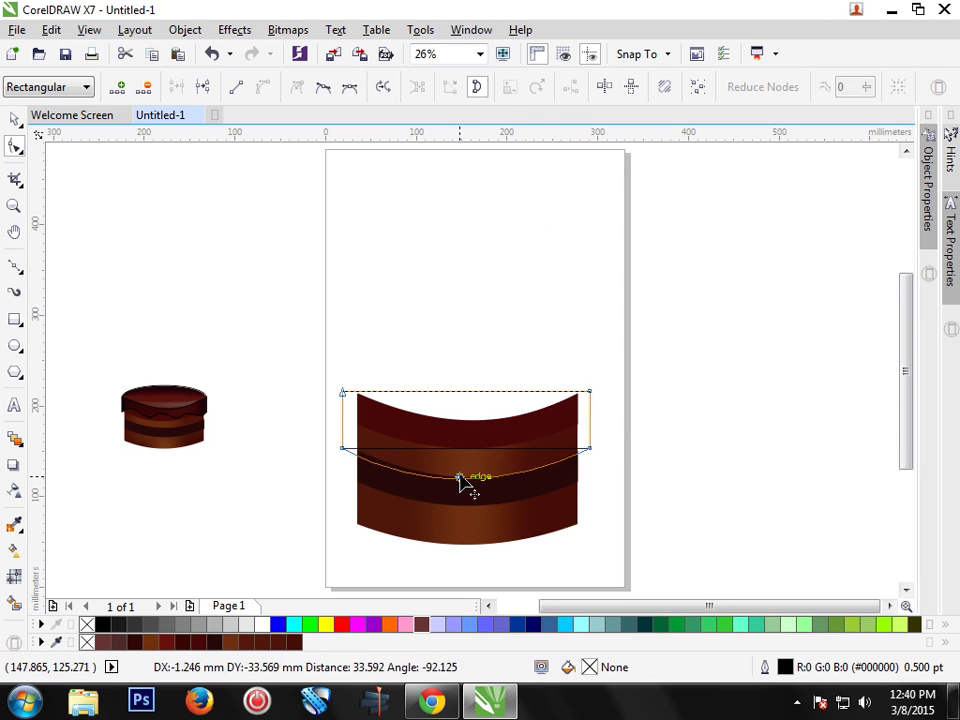
Step: Add nodes on the left part of the lower curve and shape it into waves
{"action": "right_click", "coordinate": [369, 465]}
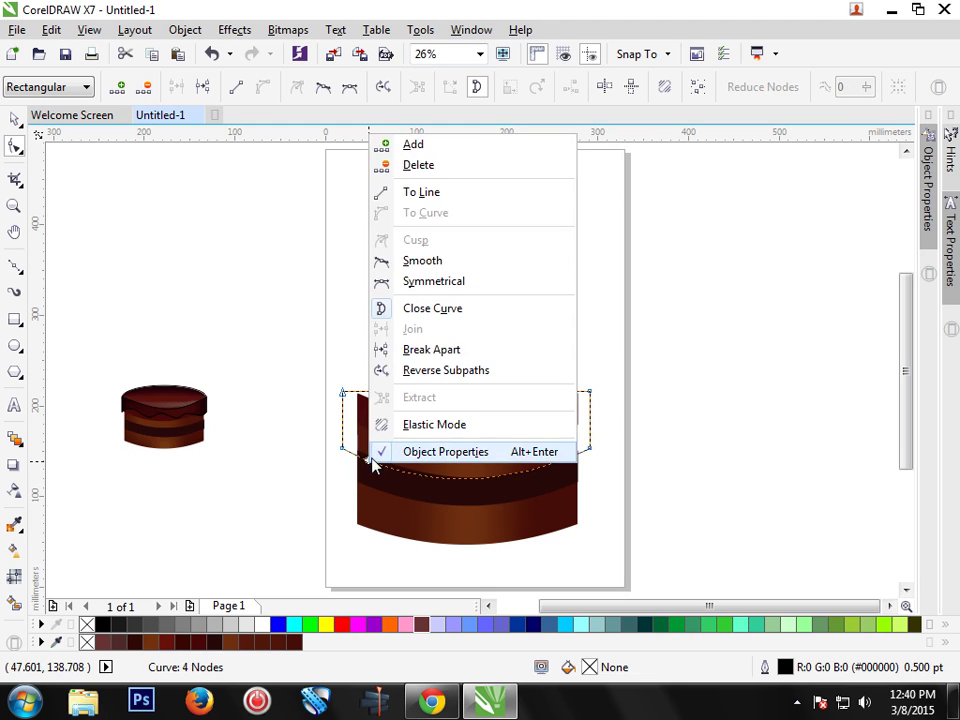
{"action": "left_click", "coordinate": [455, 165]}
{"action": "double_click", "coordinate": [449, 480]}
{"action": "mouse_move", "coordinate": [441, 490]}
{"action": "left_mouse_down"}
{"action": "mouse_move", "coordinate": [447, 425]}
{"action": "mouse_move", "coordinate": [430, 404]}
{"action": "left_mouse_up"}
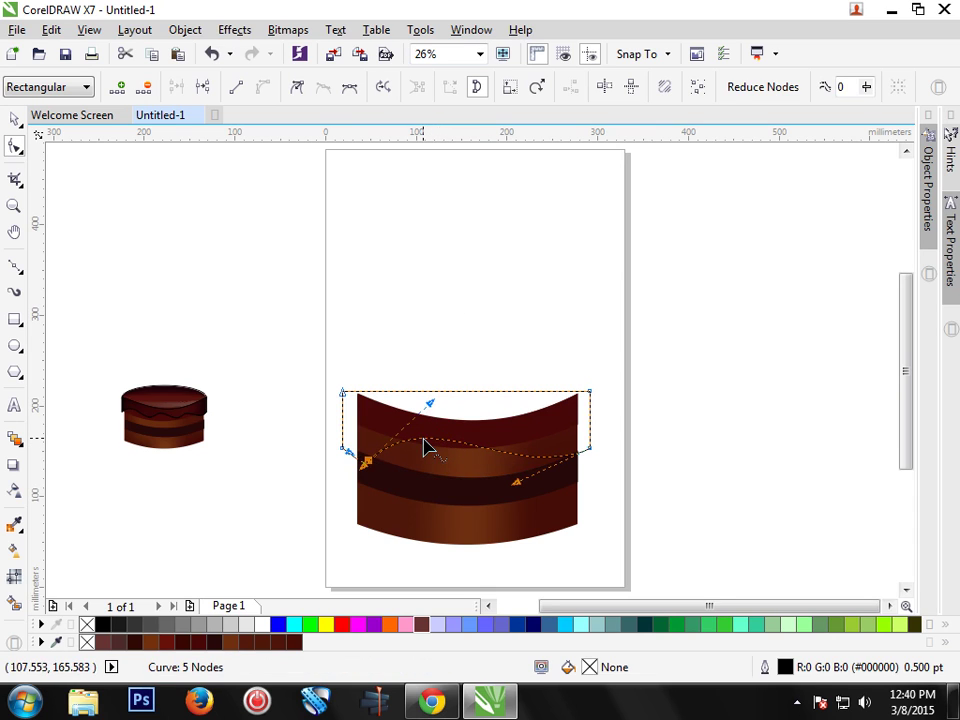
{"action": "left_click", "coordinate": [420, 446]}
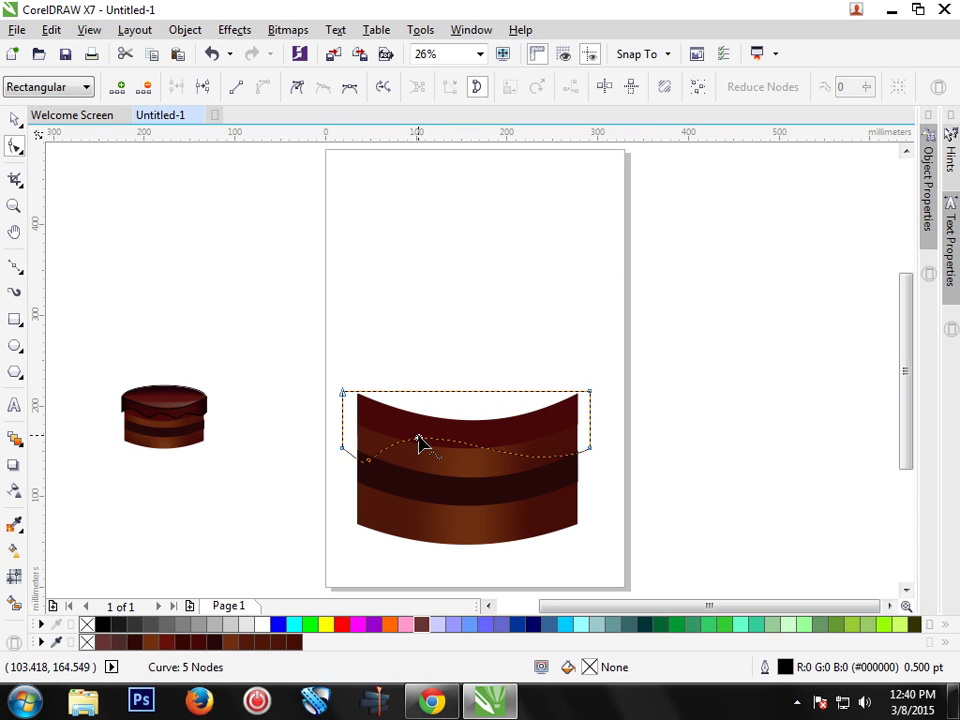
{"action": "left_click", "coordinate": [297, 88]}
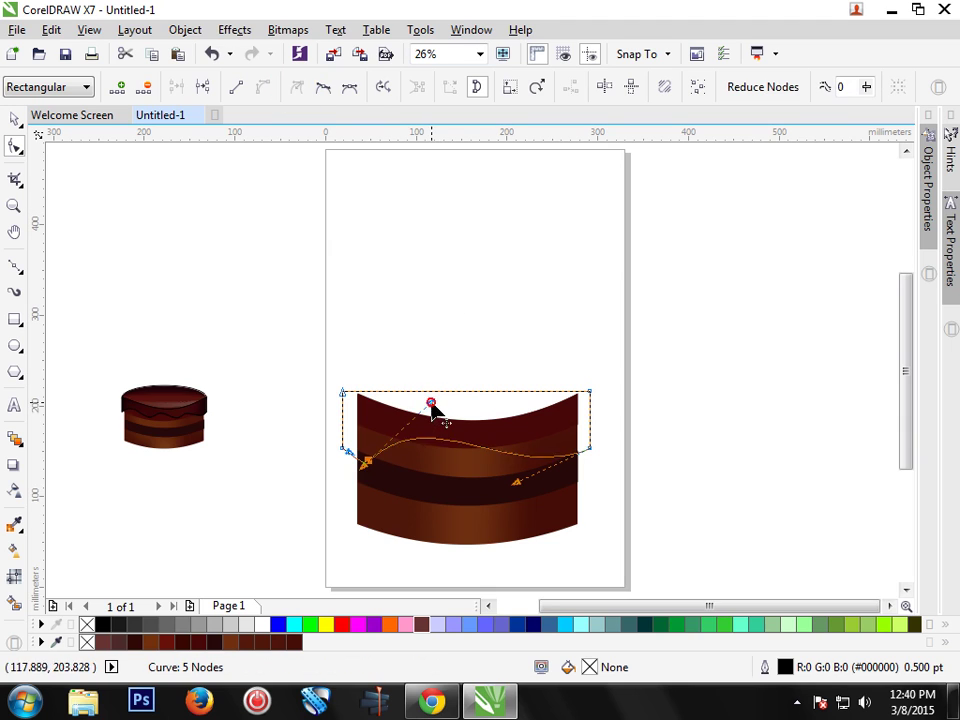
{"action": "left_click_drag", "start_coordinate": [432, 410], "coordinate": [436, 487]}
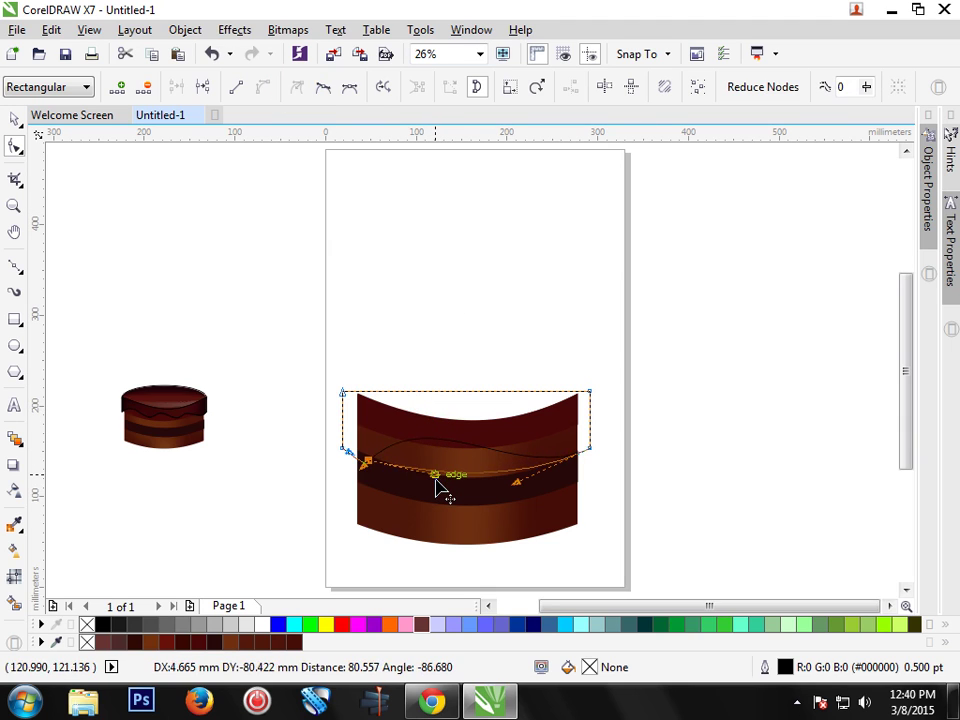
{"action": "left_click", "coordinate": [419, 470]}
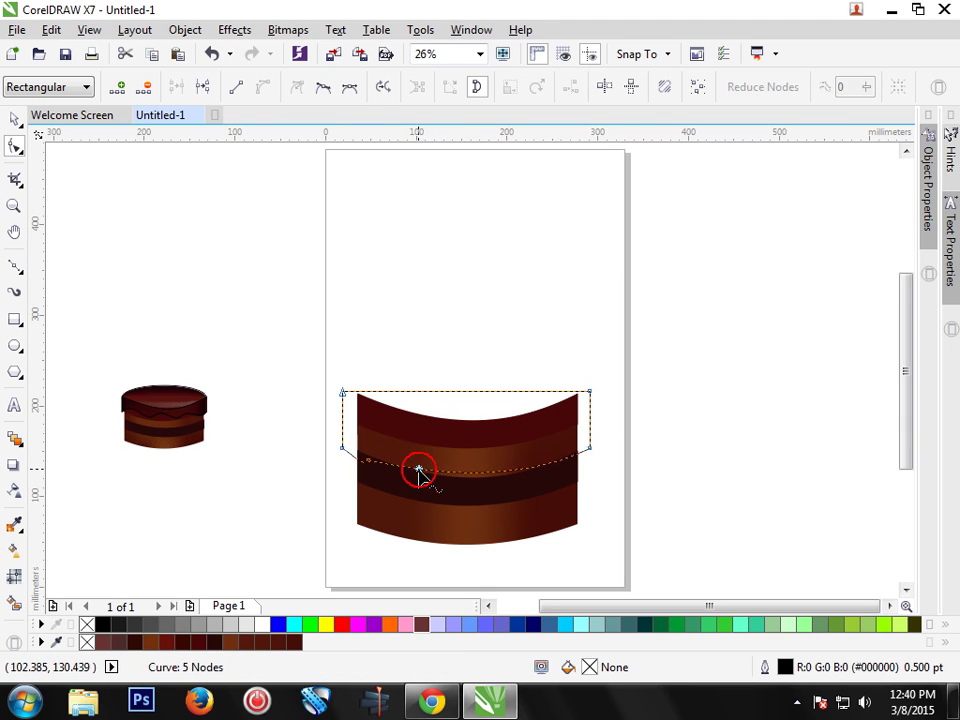
{"action": "right_click", "coordinate": [419, 473]}
{"action": "left_click", "coordinate": [497, 152]}
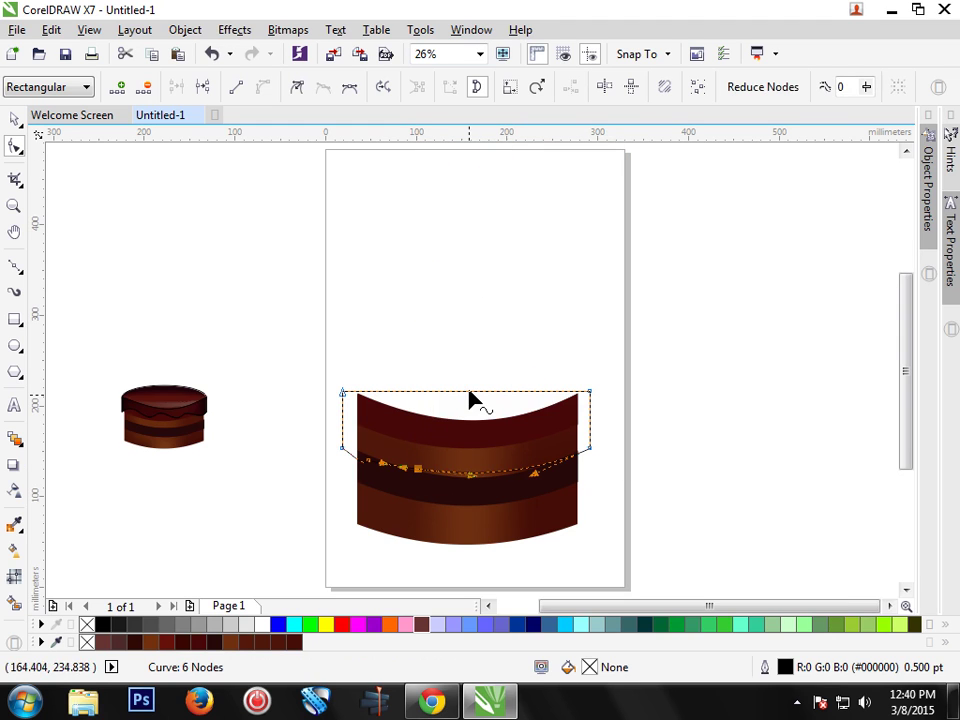
{"action": "left_click", "coordinate": [304, 92]}
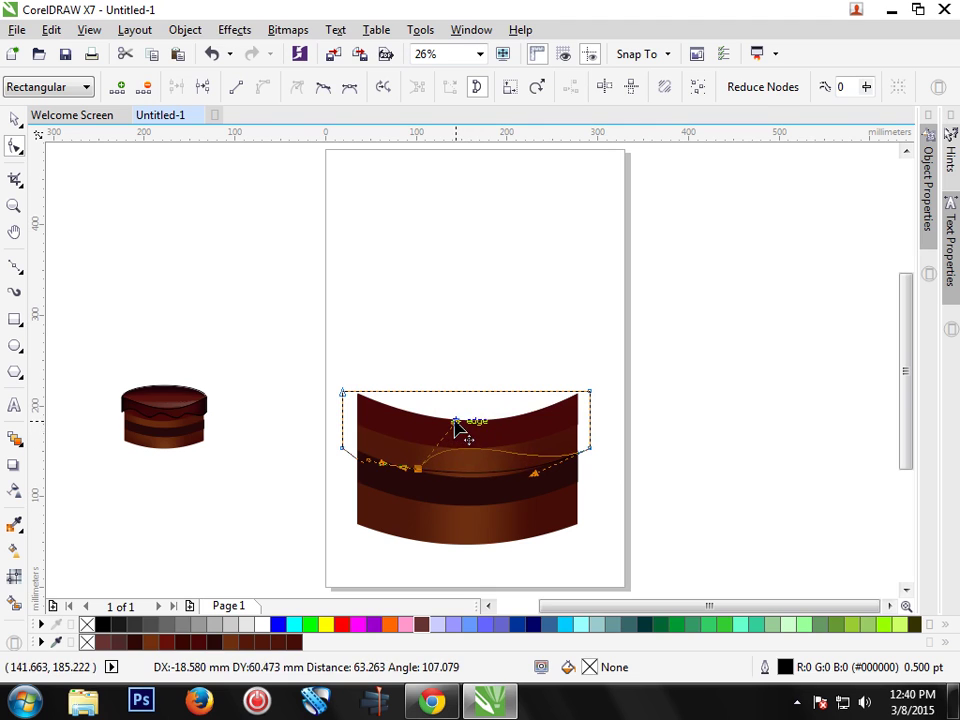
{"action": "left_click_drag", "start_coordinate": [472, 483], "coordinate": [463, 456]}
{"action": "left_click_drag", "start_coordinate": [385, 471], "coordinate": [393, 427]}
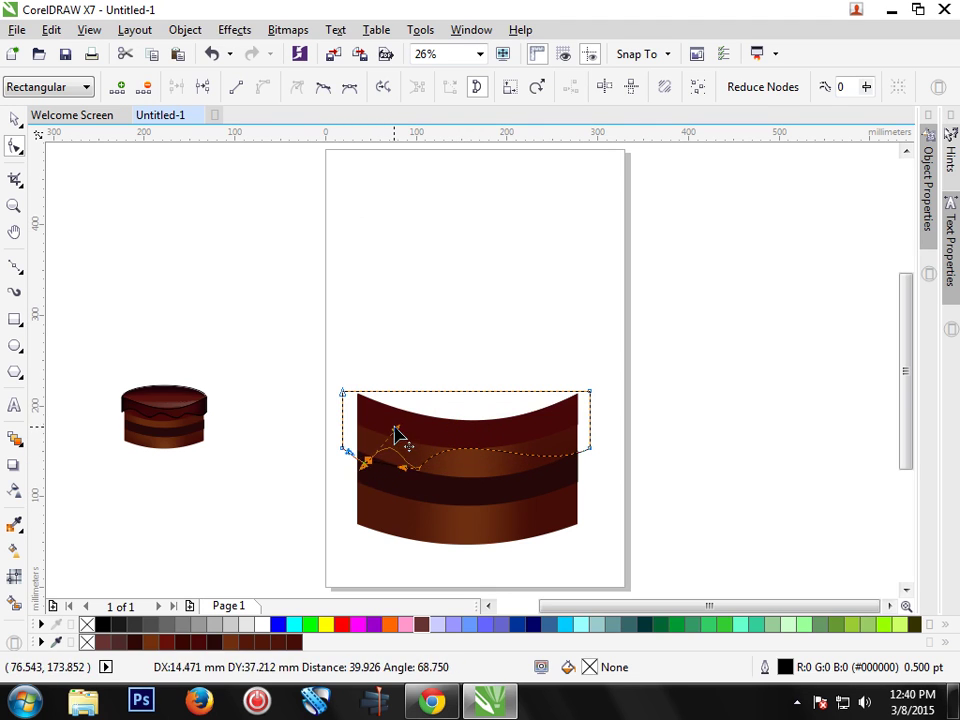
{"action": "left_click", "coordinate": [465, 452]}
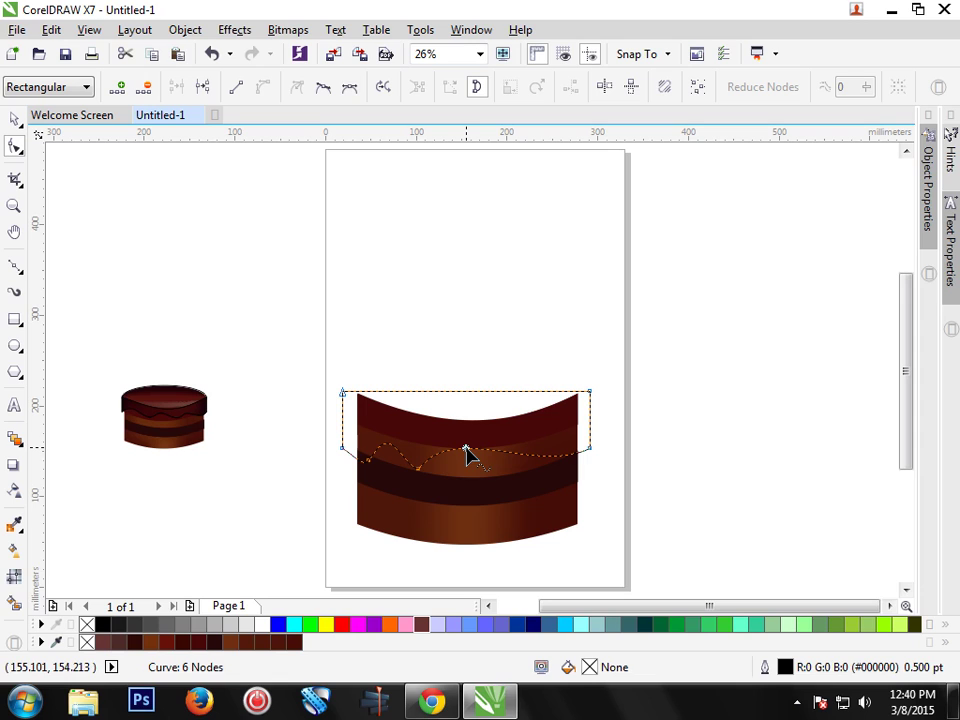
Step: Add nodes on the right side and pull them down into icing drips
{"action": "left_click", "coordinate": [117, 87]}
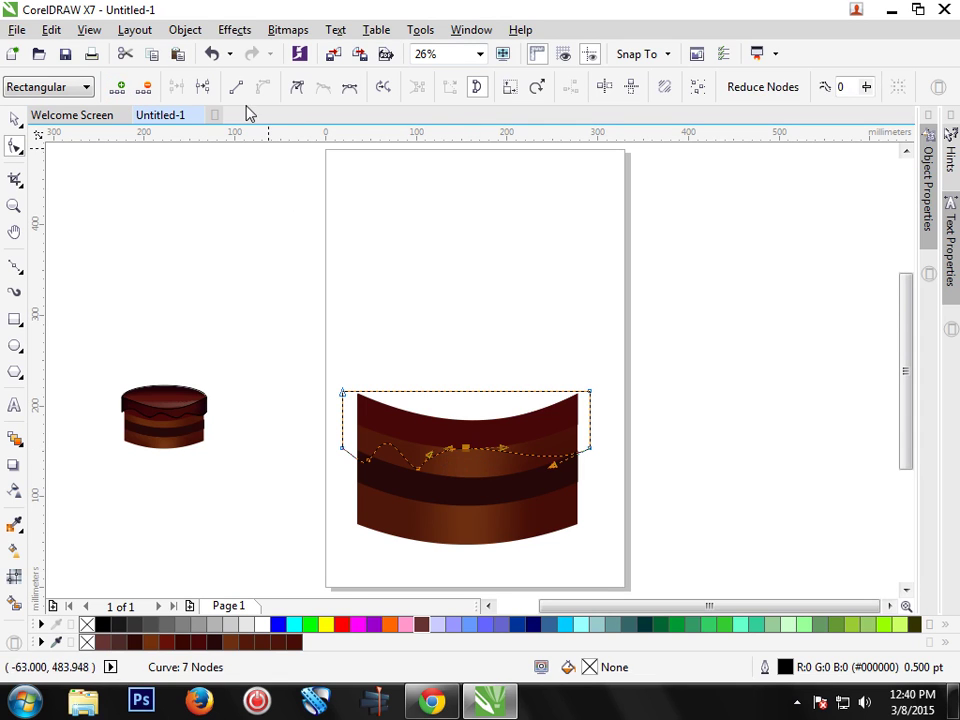
{"action": "left_click_drag", "start_coordinate": [503, 451], "coordinate": [484, 495]}
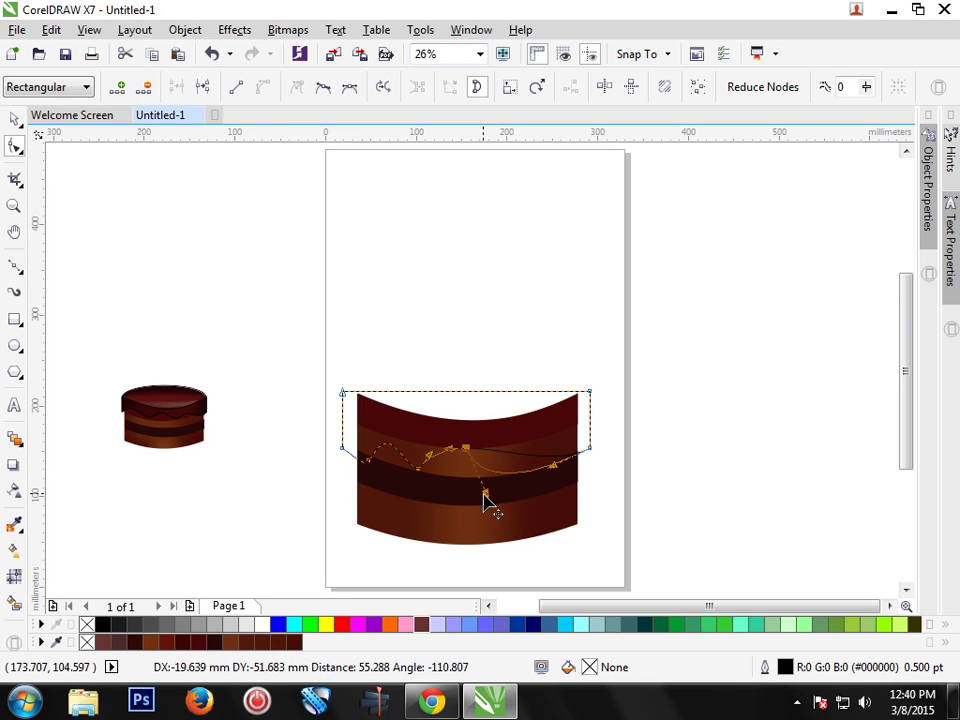
{"action": "mouse_move", "coordinate": [553, 468]}
{"action": "left_mouse_down"}
{"action": "mouse_move", "coordinate": [536, 408]}
{"action": "mouse_move", "coordinate": [531, 443]}
{"action": "left_mouse_up"}
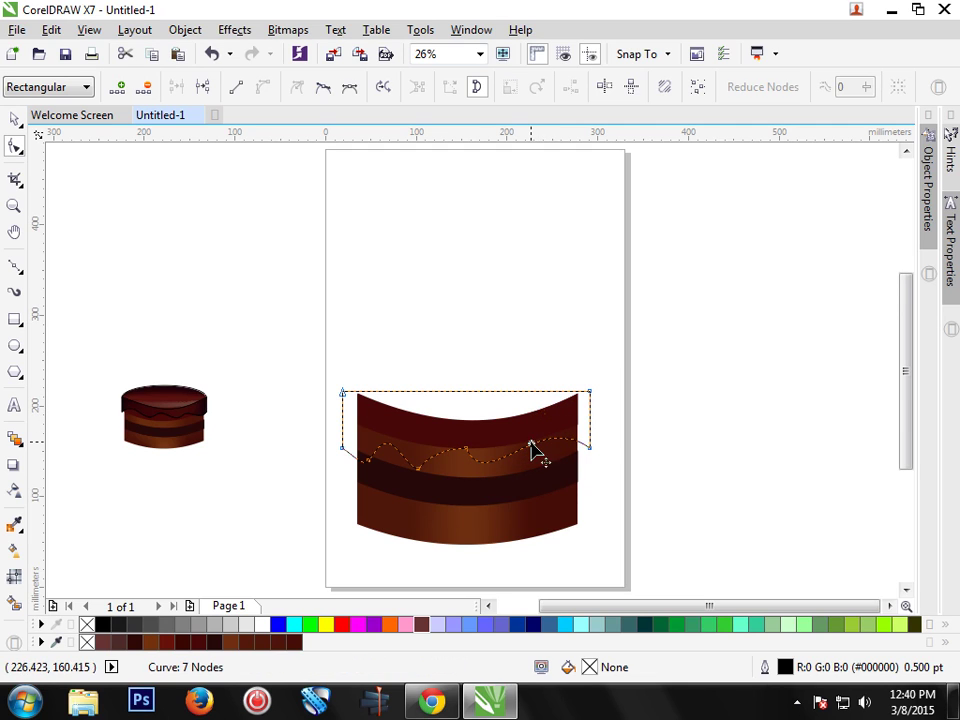
{"action": "left_click", "coordinate": [118, 88]}
{"action": "left_click_drag", "start_coordinate": [554, 439], "coordinate": [550, 489]}
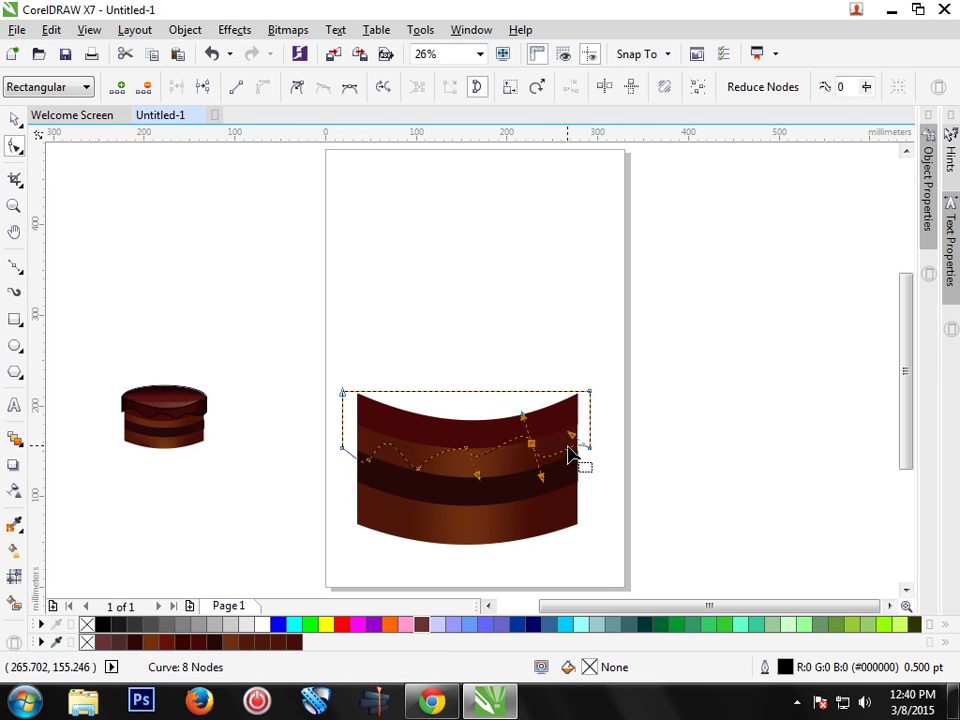
{"action": "left_click", "coordinate": [567, 456]}
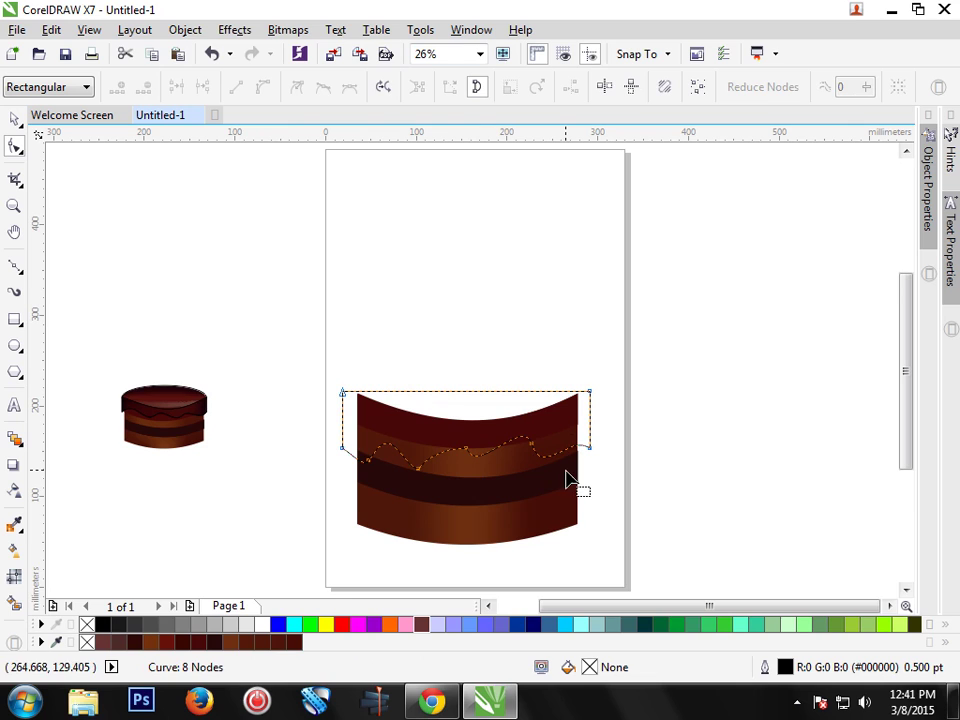
{"action": "double_click", "coordinate": [566, 451]}
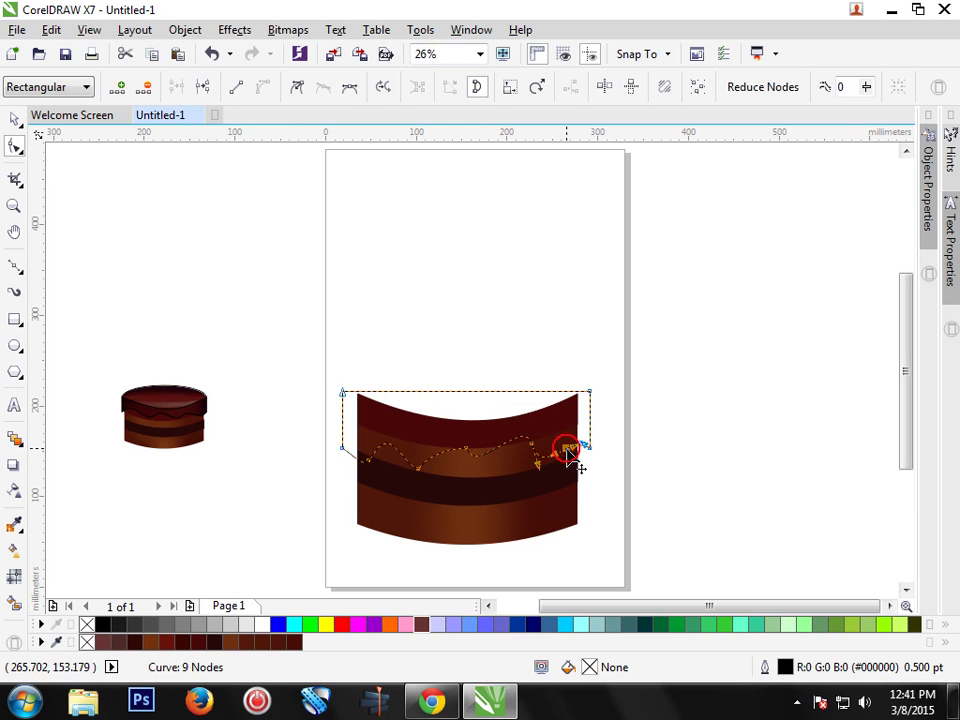
{"action": "mouse_move", "coordinate": [561, 466]}
{"action": "left_mouse_down"}
{"action": "mouse_move", "coordinate": [570, 492]}
{"action": "mouse_move", "coordinate": [563, 422]}
{"action": "mouse_move", "coordinate": [583, 470]}
{"action": "left_mouse_up"}
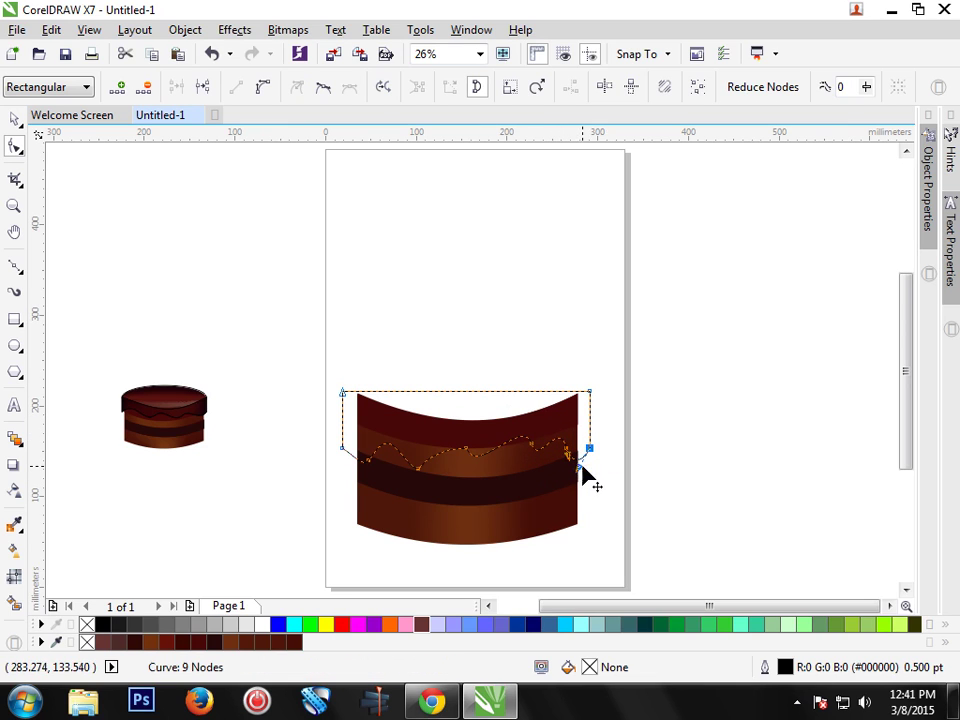
{"action": "left_click", "coordinate": [366, 470]}
{"action": "left_click", "coordinate": [367, 470]}
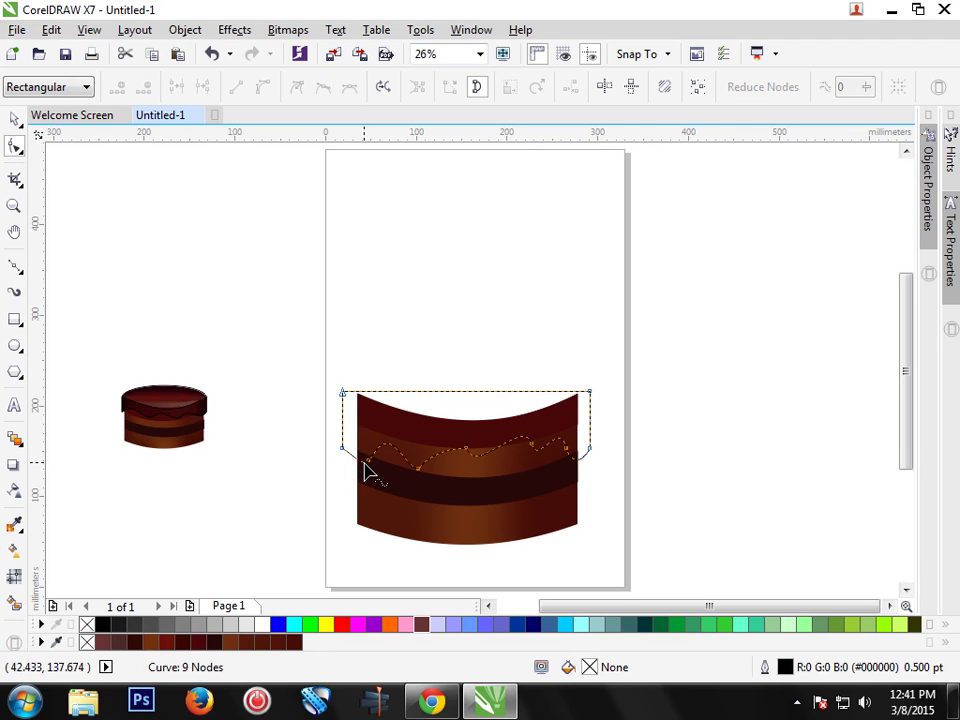
{"action": "left_click", "coordinate": [15, 118]}
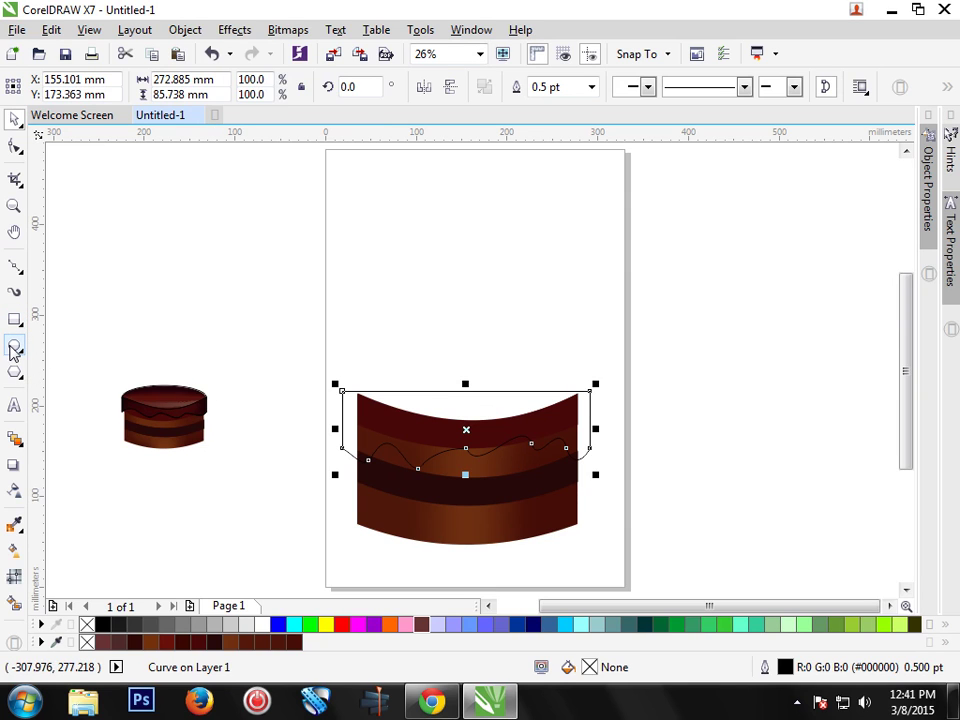
Step: Draw a 272.9 by 87.9 mm ellipse across the cake top, fitted to the cake's width
{"action": "left_click", "coordinate": [14, 349]}
{"action": "mouse_move", "coordinate": [336, 348]}
{"action": "left_mouse_down"}
{"action": "mouse_move", "coordinate": [391, 378]}
{"action": "mouse_move", "coordinate": [590, 428]}
{"action": "left_mouse_up"}
{"action": "left_click_drag", "start_coordinate": [328, 388], "coordinate": [340, 387]}
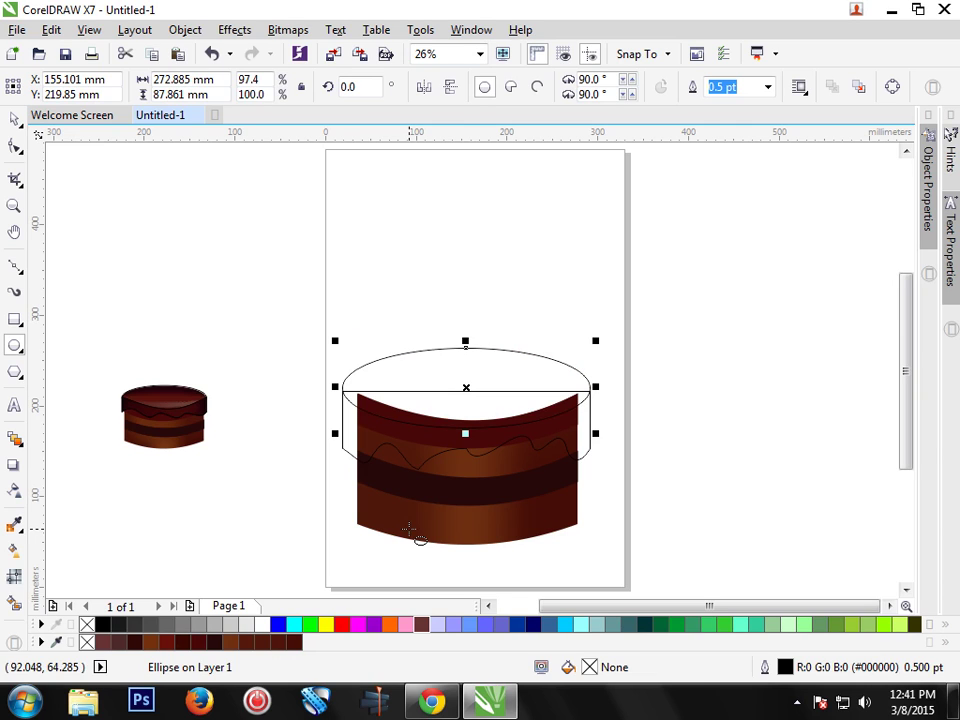
{"action": "left_click", "coordinate": [16, 120]}
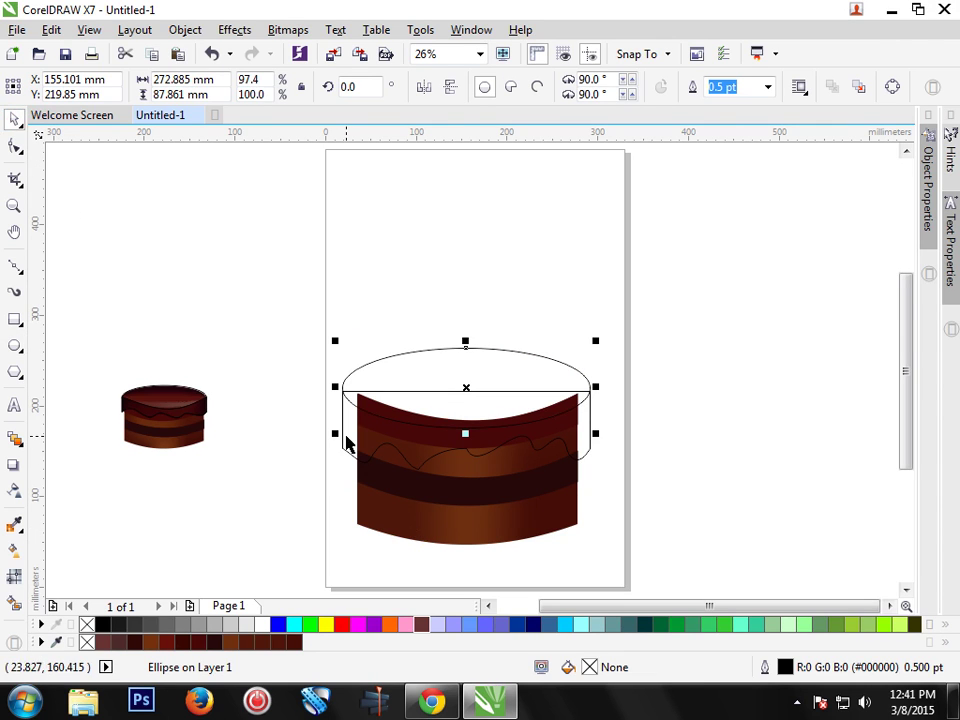
{"action": "left_click", "coordinate": [345, 442]}
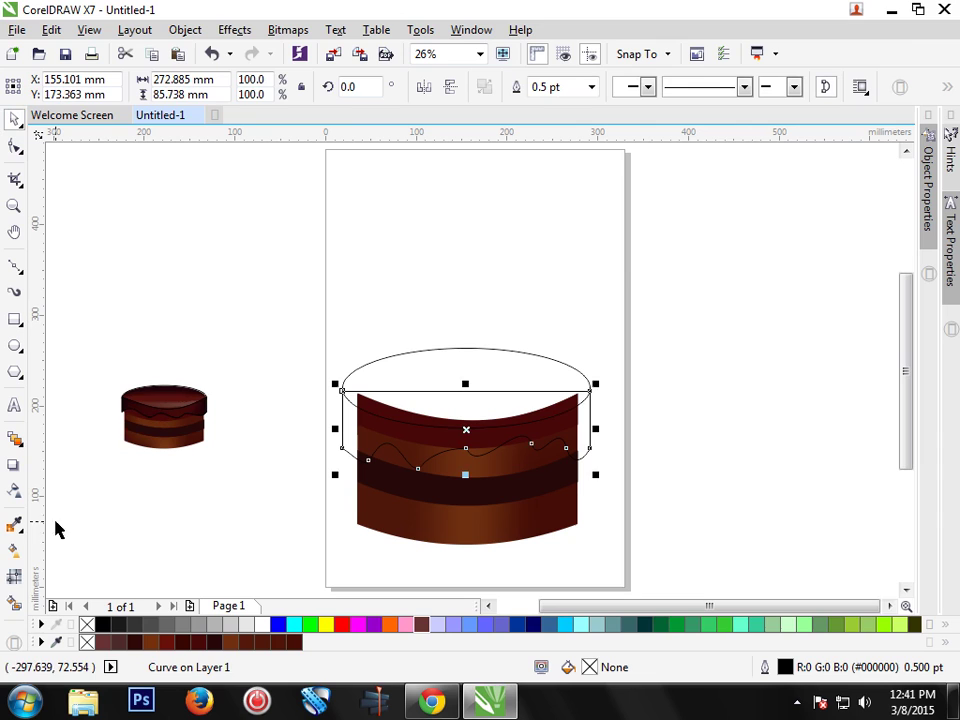
Step: Fill the drip shape and top ellipse with dark brown #40090A sampled from the small cake
{"action": "left_click", "coordinate": [13, 527]}
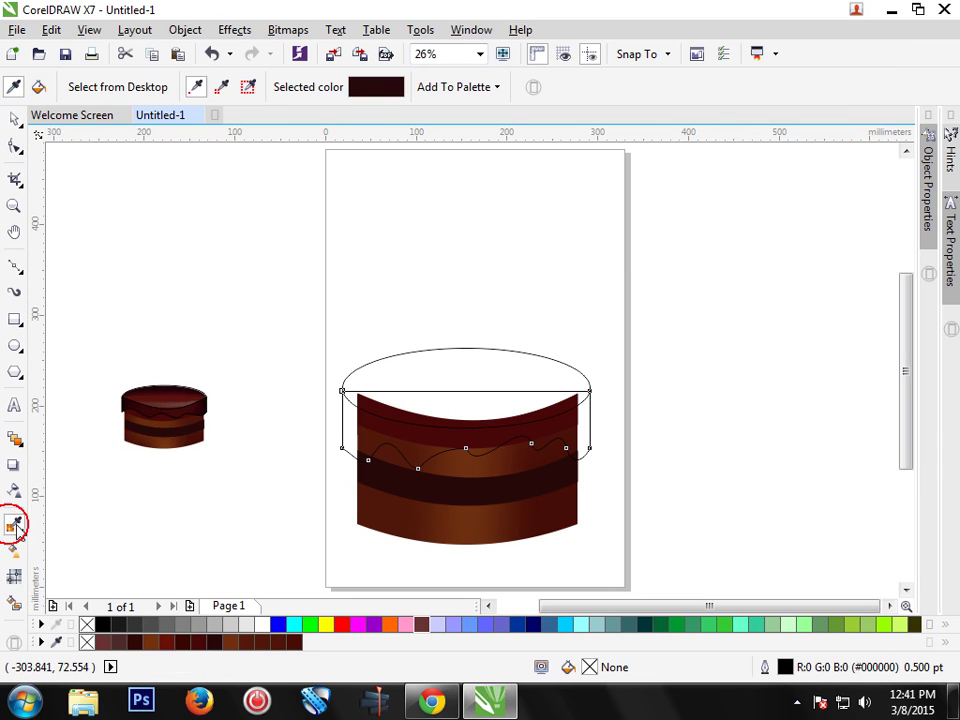
{"action": "left_click", "coordinate": [183, 400]}
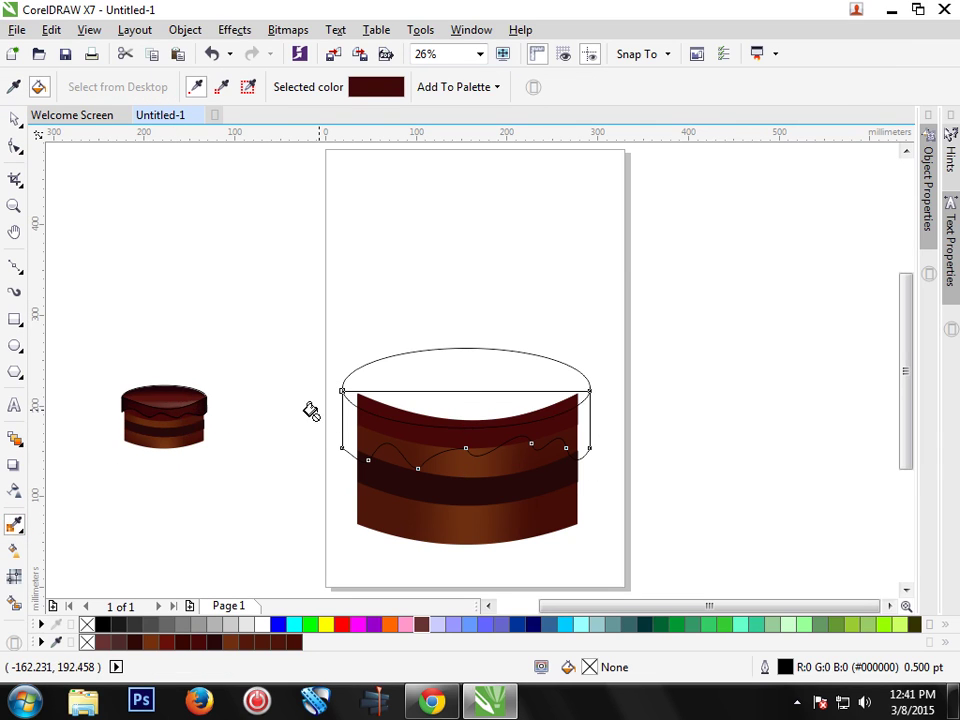
{"action": "left_click", "coordinate": [341, 420]}
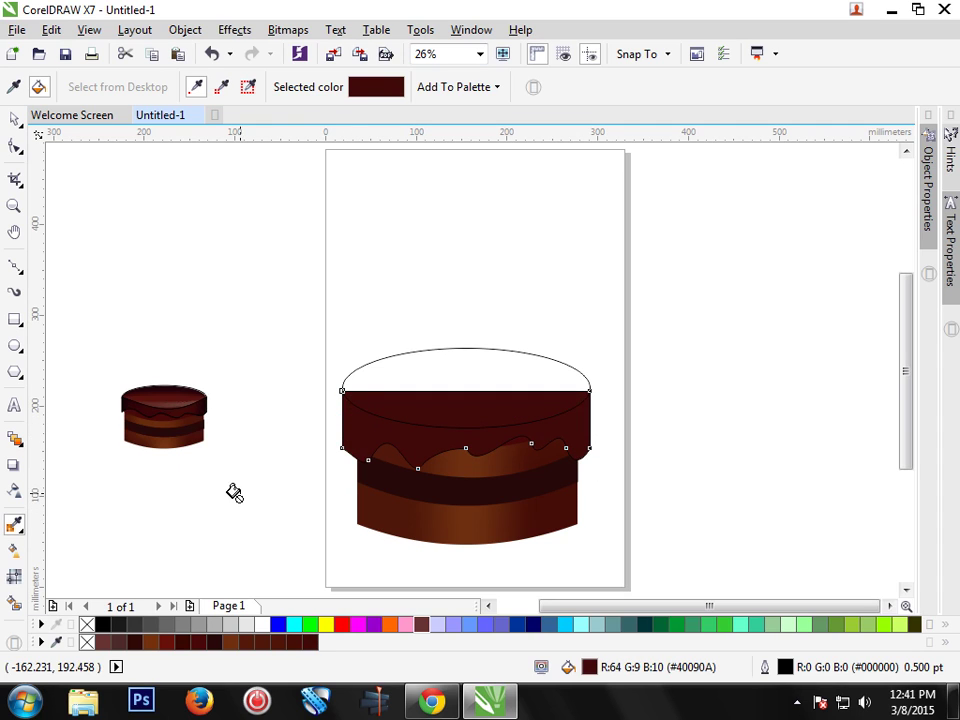
{"action": "left_click", "coordinate": [390, 367]}
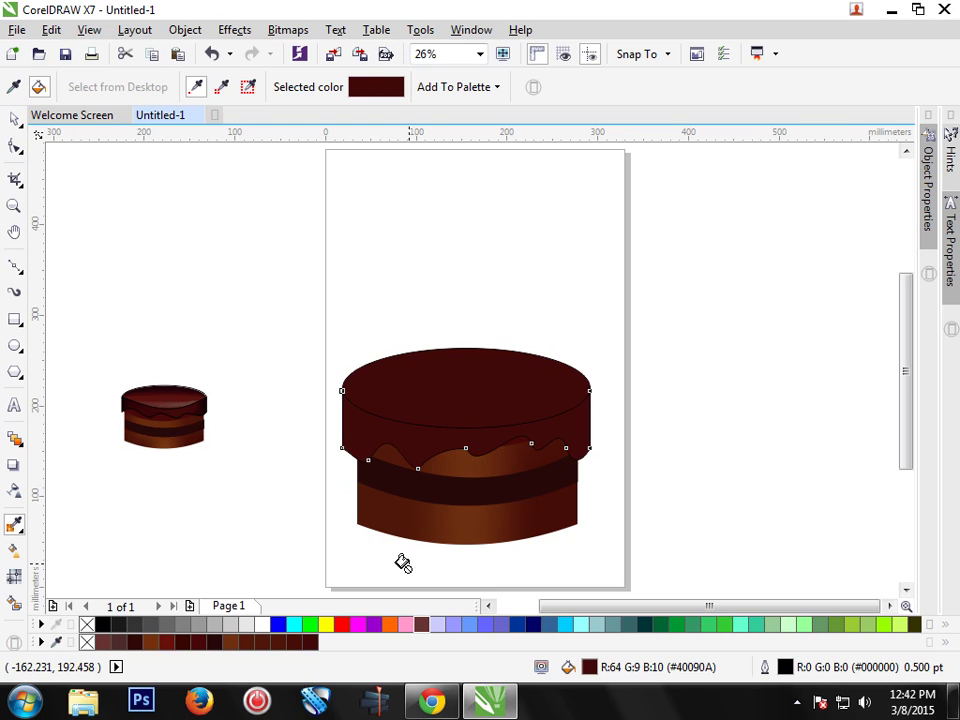
{"action": "left_click", "coordinate": [14, 119]}
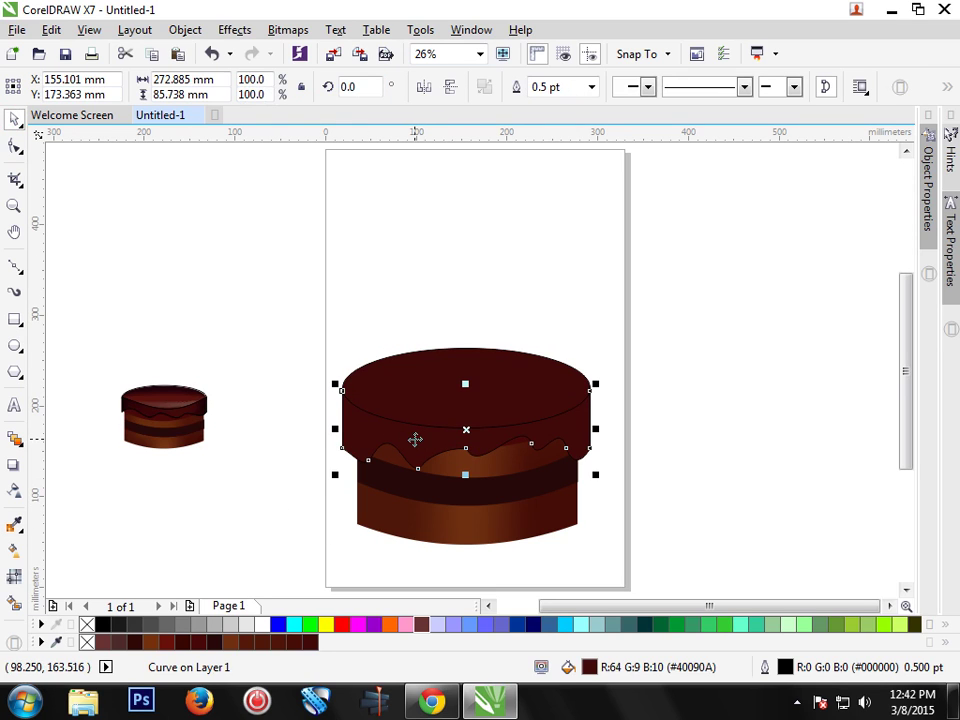
Step: Fill the duplicated icing black and send it to the back of the layer
{"action": "left_click", "coordinate": [709, 463]}
{"action": "left_click", "coordinate": [566, 441]}
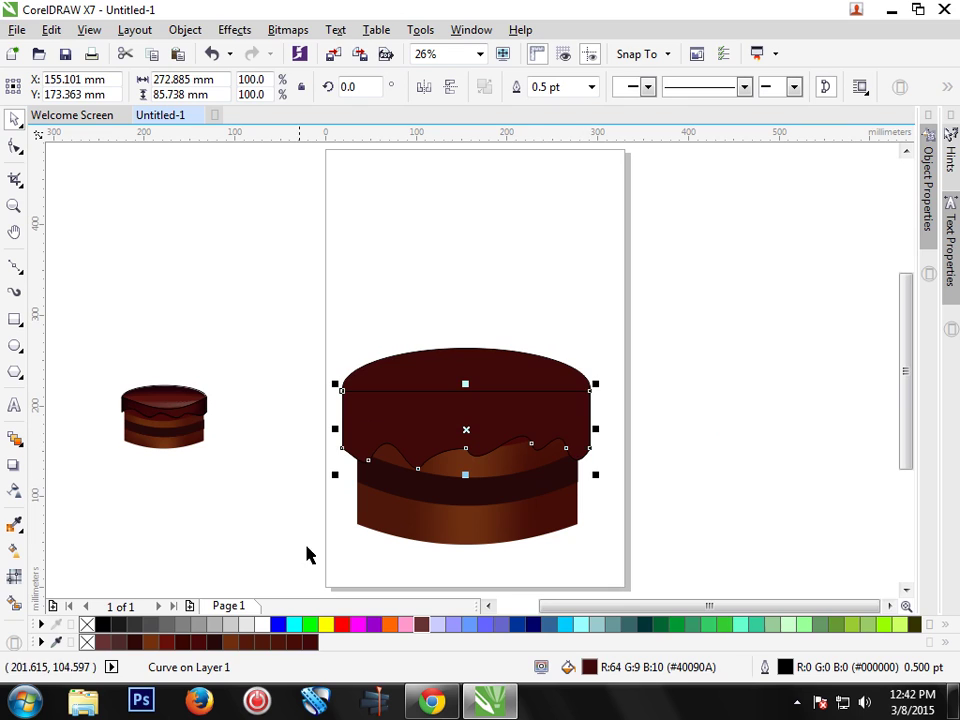
{"action": "left_click", "coordinate": [102, 625]}
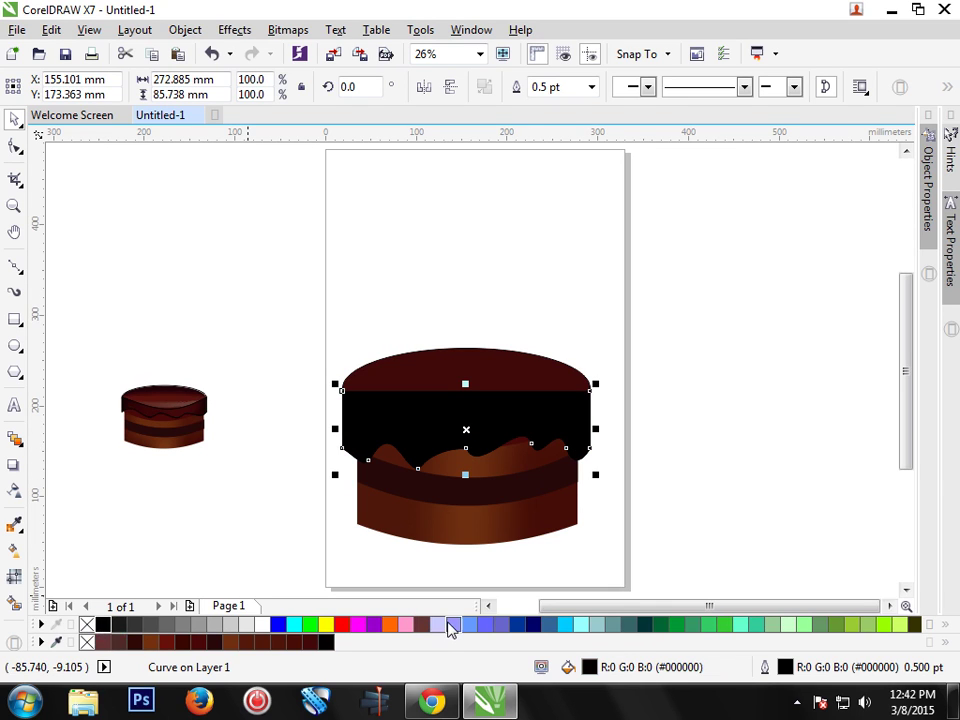
{"action": "right_click", "coordinate": [574, 430]}
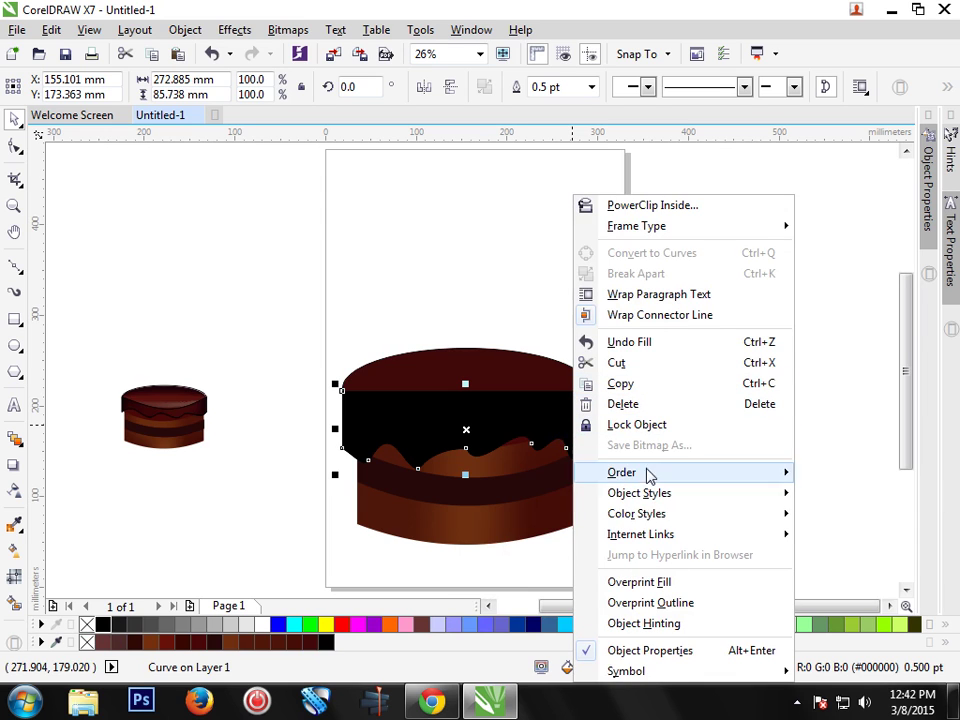
{"action": "mouse_move", "coordinate": [622, 472]}
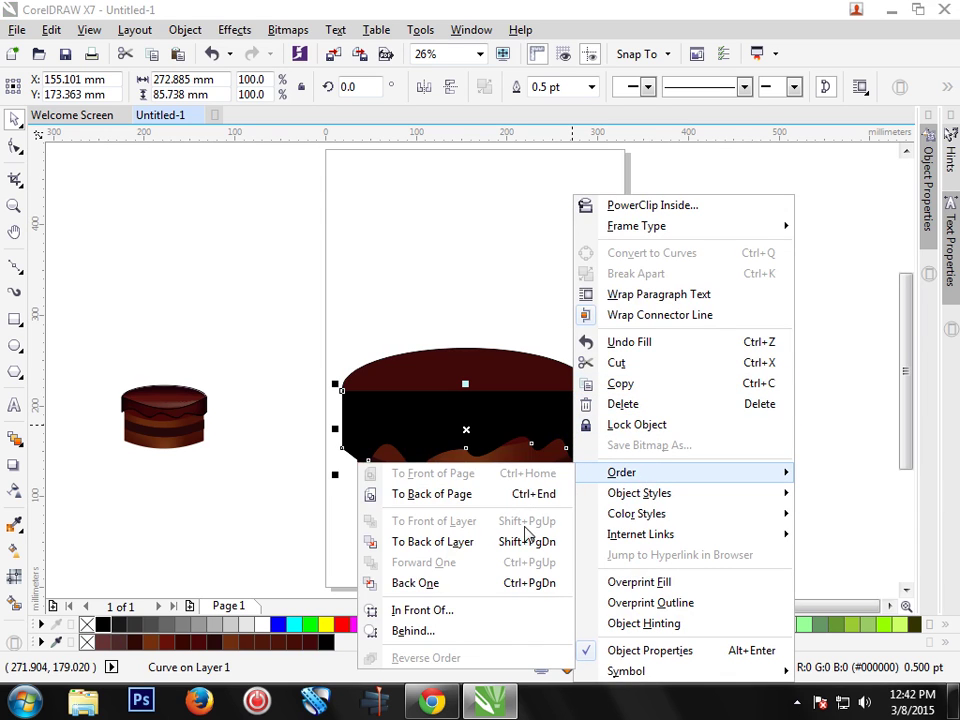
{"action": "left_click", "coordinate": [517, 542]}
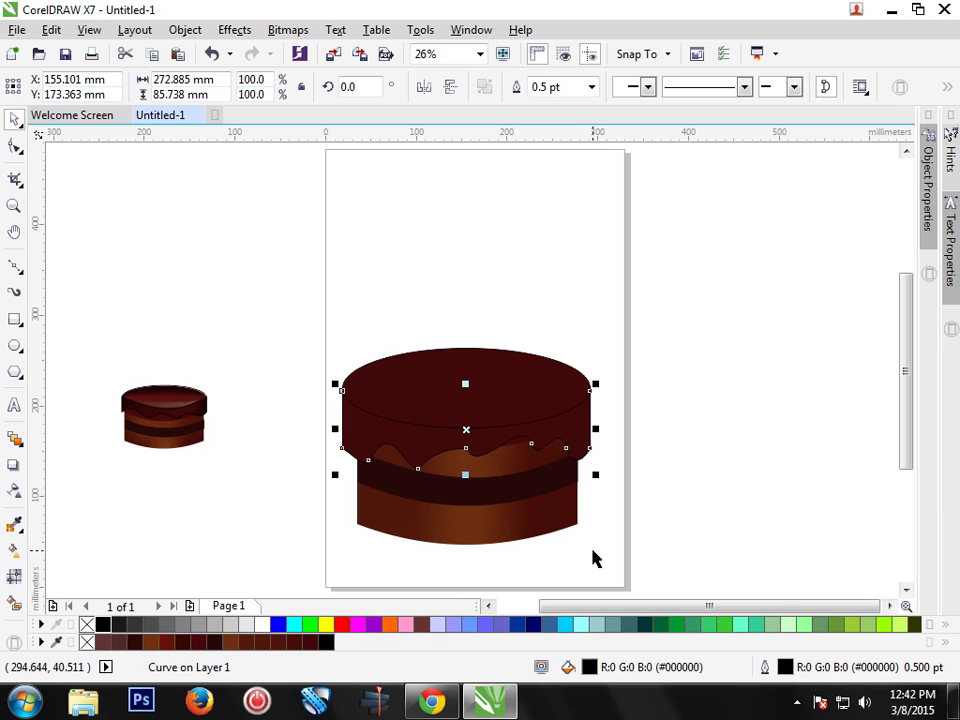
Step: Nudge the black icing copy into position, then bring it back in front
{"action": "key", "text": "Down"}
{"action": "key", "text": "Down"}
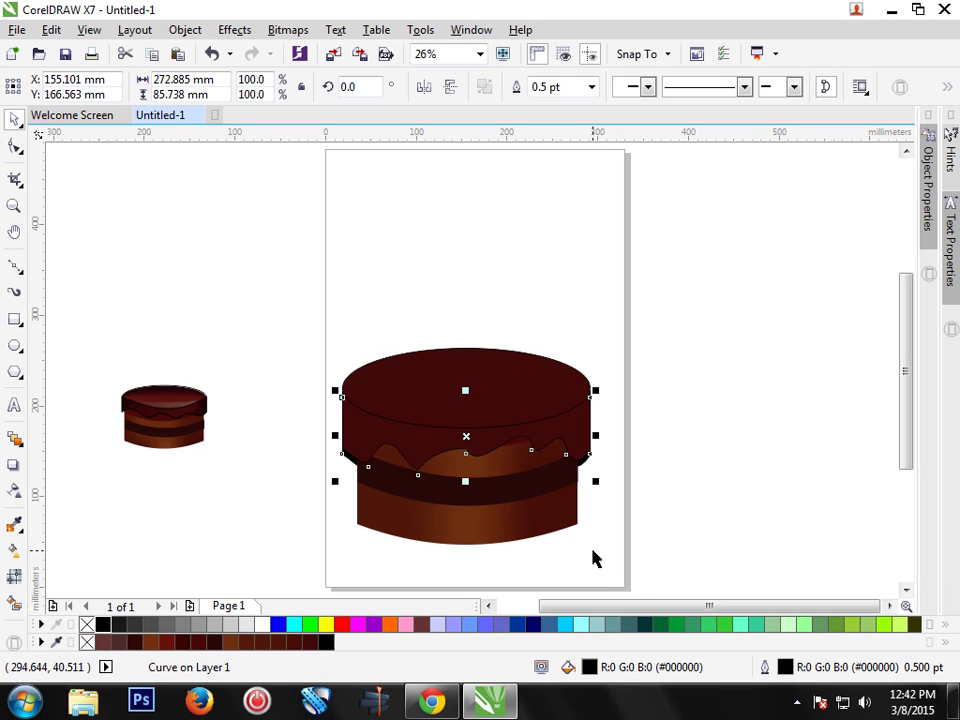
{"action": "key", "text": "Up"}
{"action": "key", "text": "Up"}
{"action": "key", "text": "Up"}
{"action": "key", "text": "Up"}
{"action": "right_click", "coordinate": [594, 480]}
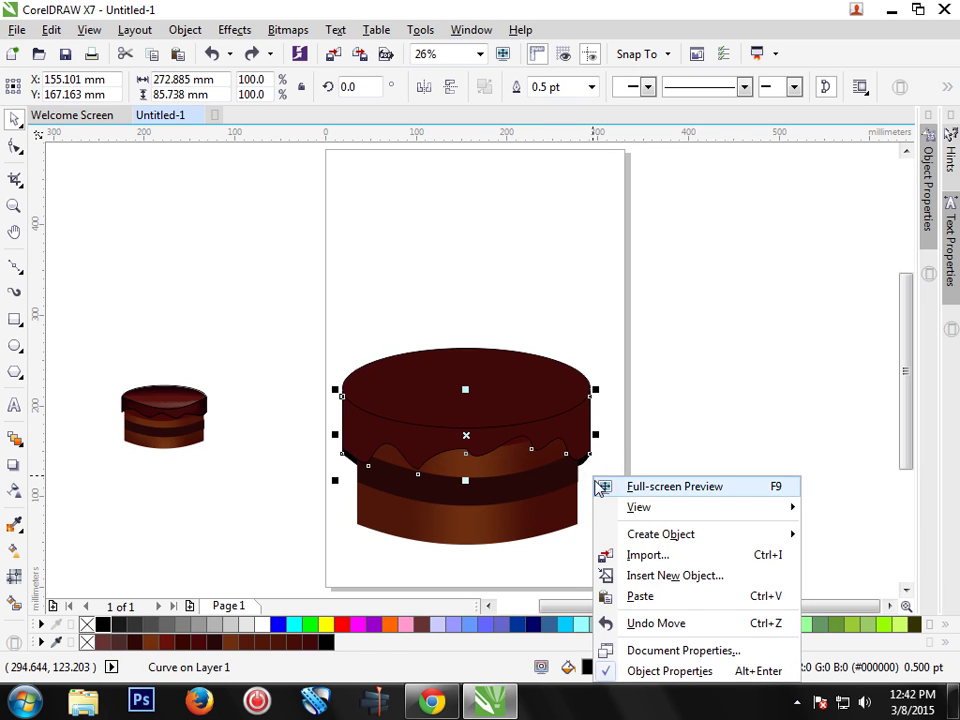
{"action": "left_click_drag", "start_coordinate": [586, 466], "coordinate": [583, 454]}
{"action": "right_click", "coordinate": [579, 456]}
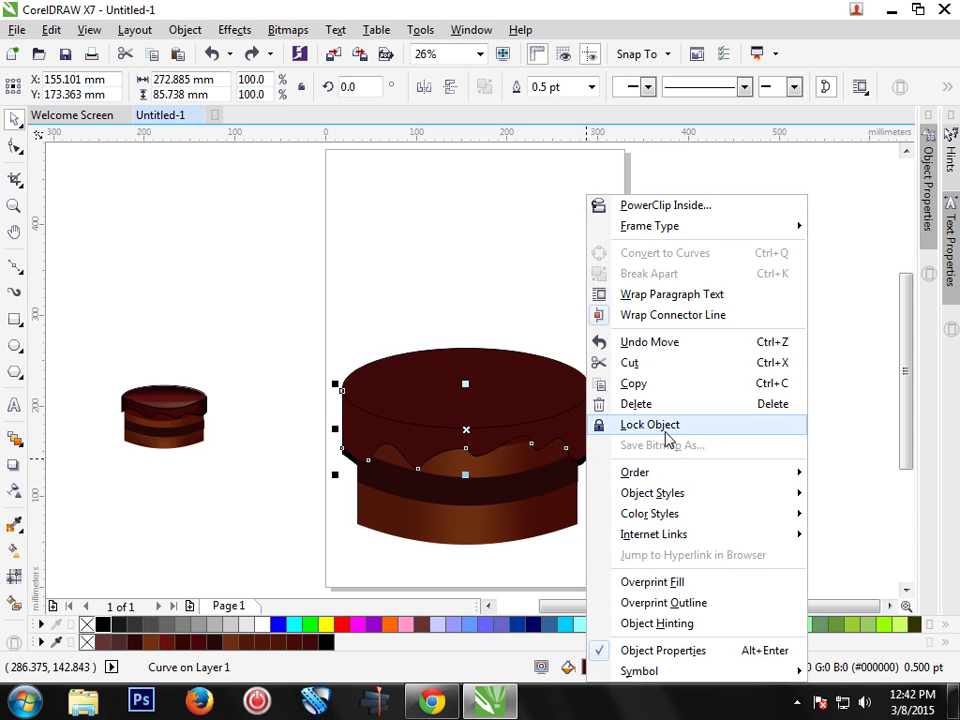
{"action": "mouse_move", "coordinate": [636, 472]}
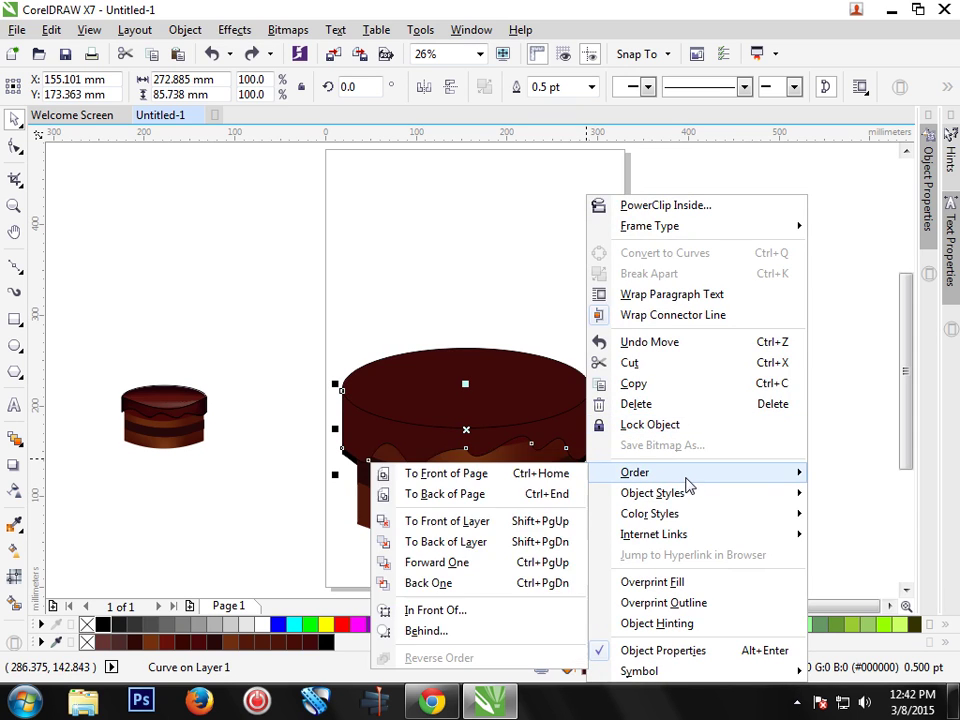
{"action": "left_click", "coordinate": [540, 522]}
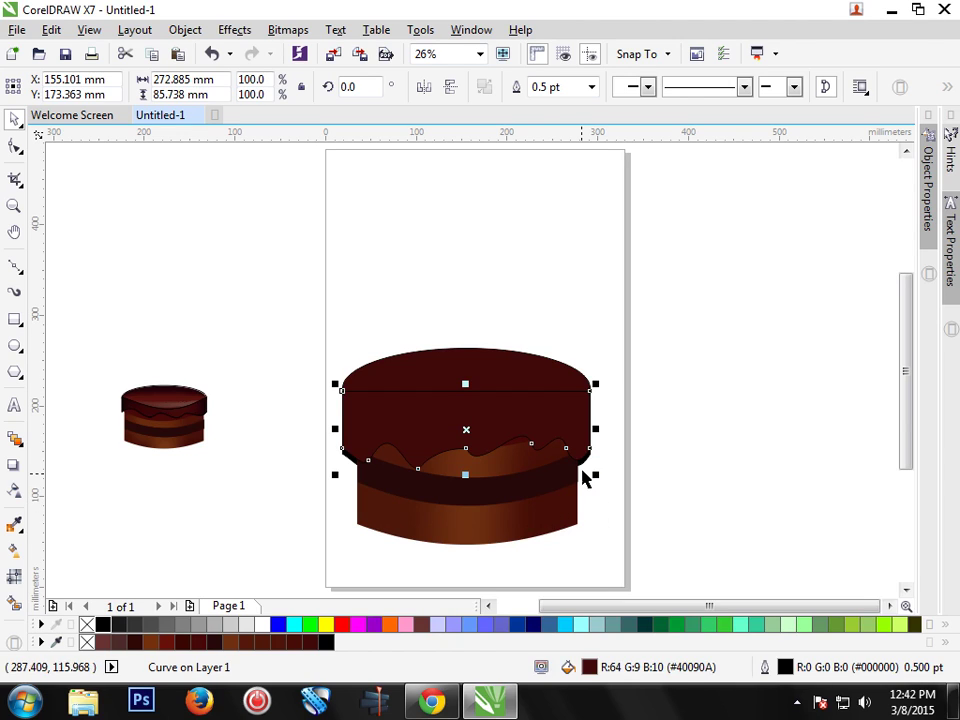
Step: Fill the duplicated icing black and nudge it down so it edges the brown drips
{"action": "left_click", "coordinate": [587, 470]}
{"action": "left_click", "coordinate": [596, 497]}
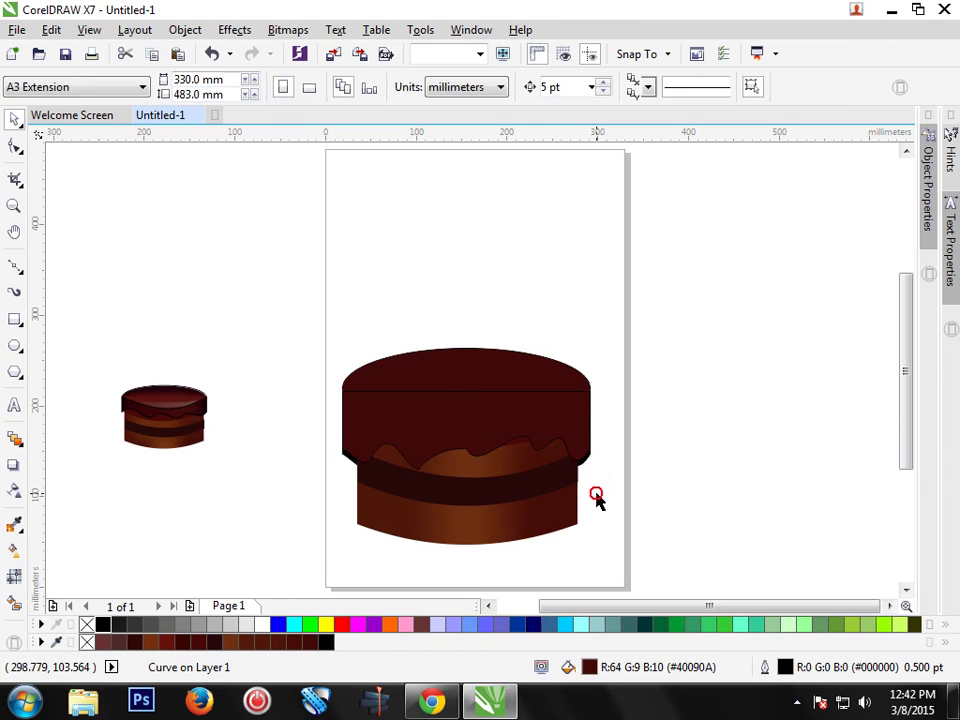
{"action": "left_click", "coordinate": [587, 460]}
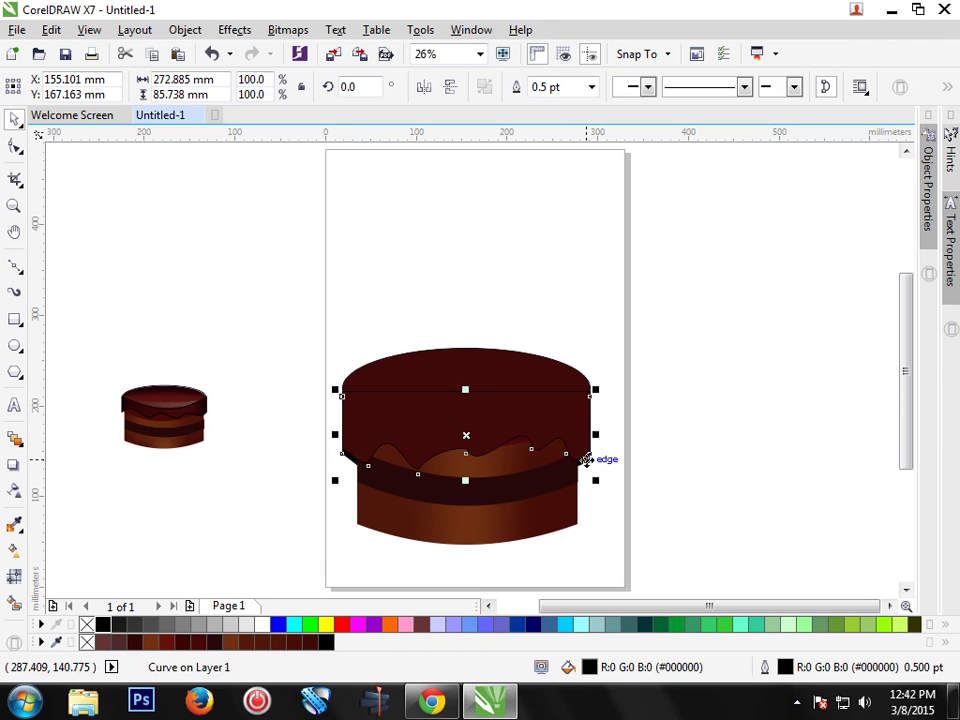
{"action": "left_click", "coordinate": [588, 468]}
{"action": "left_click", "coordinate": [572, 432]}
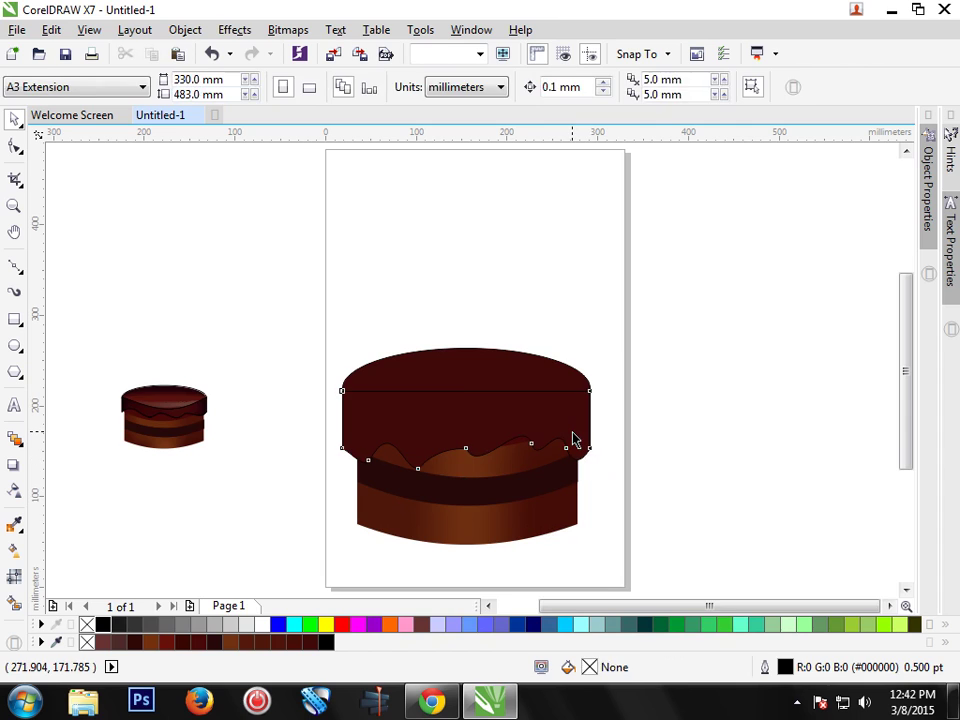
{"action": "left_click", "coordinate": [329, 643]}
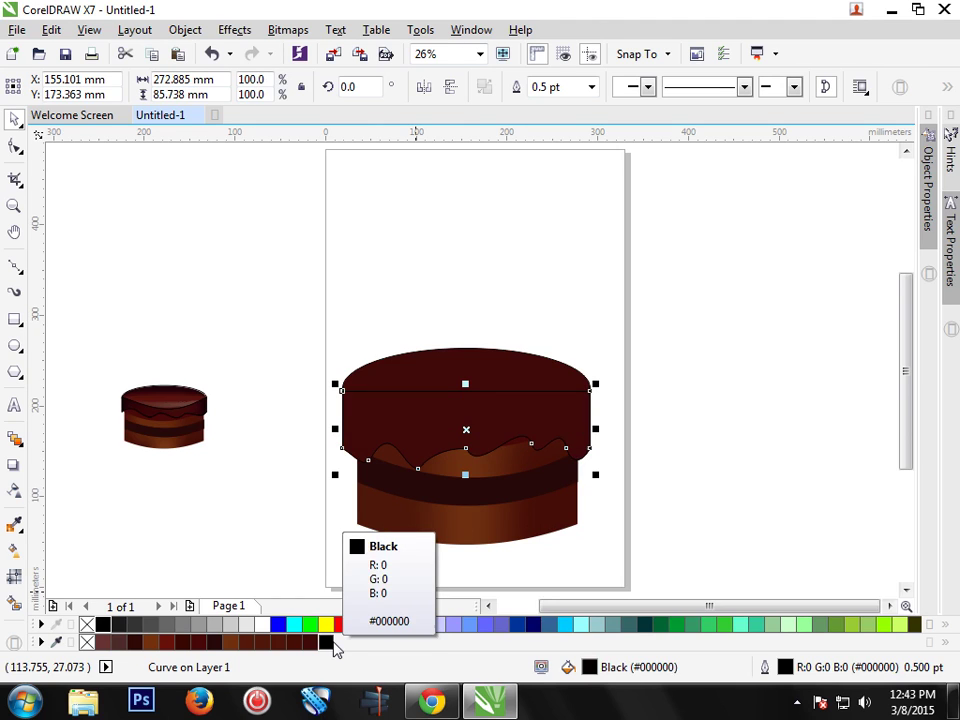
{"action": "key", "text": "Down"}
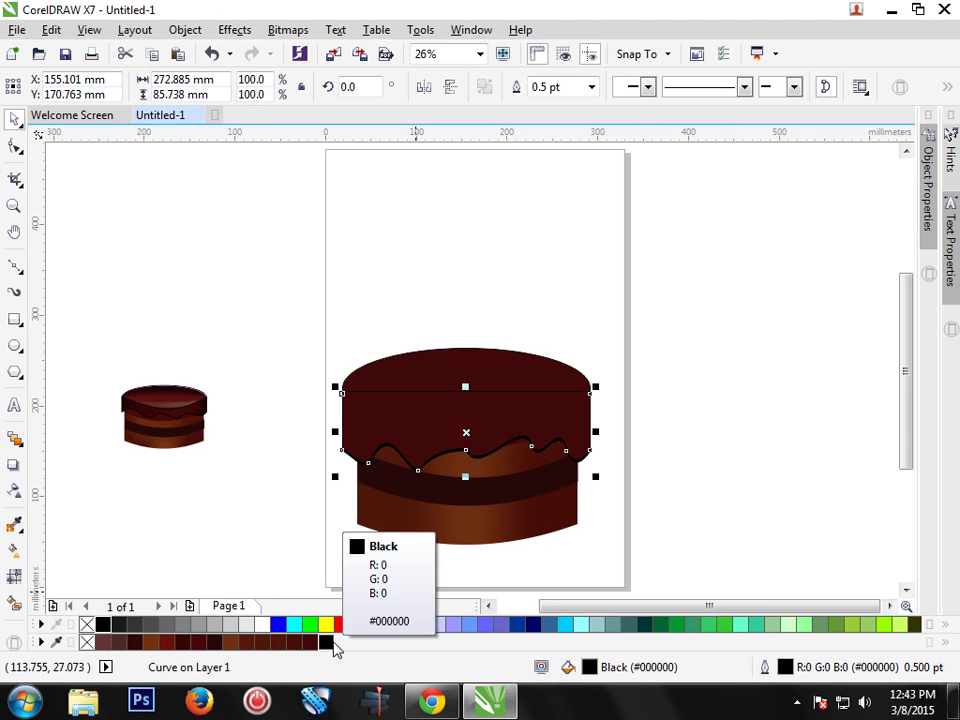
{"action": "left_click", "coordinate": [500, 423]}
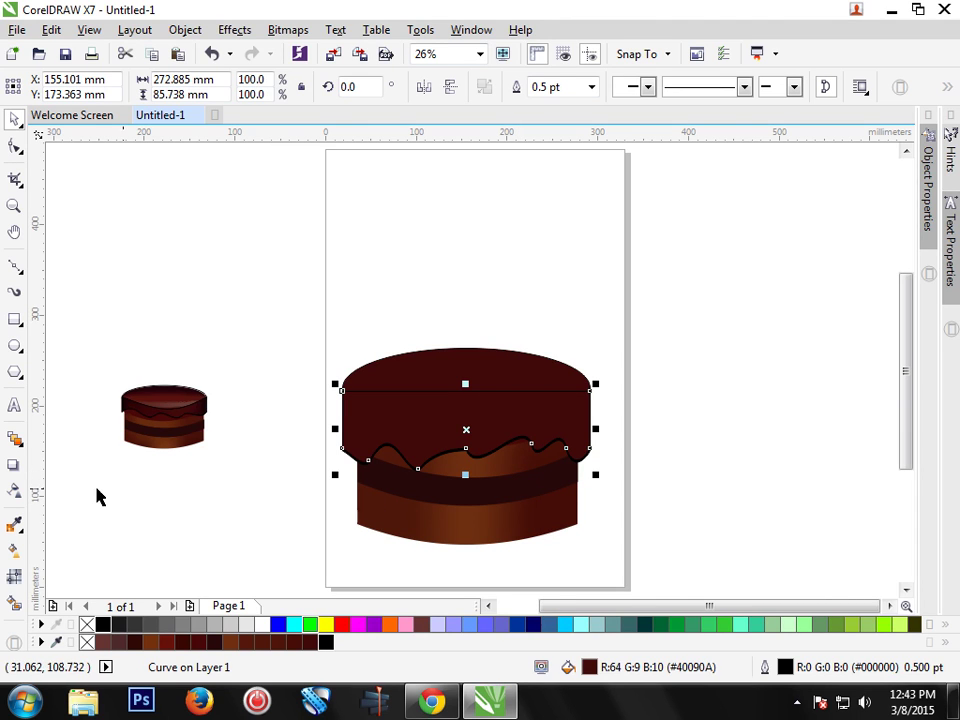
{"action": "left_click", "coordinate": [12, 580]}
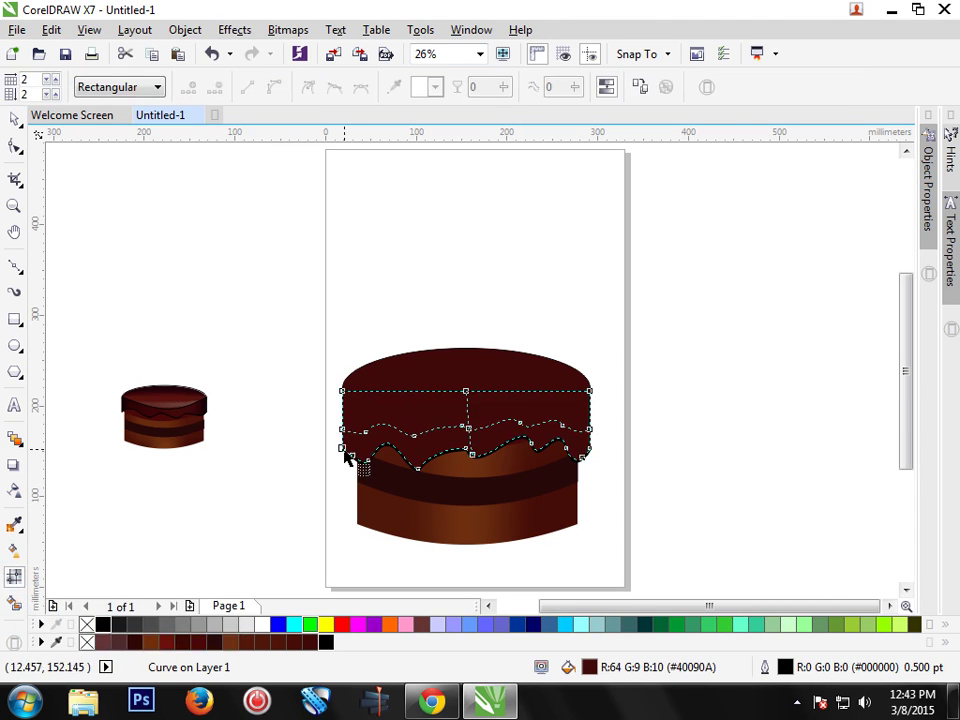
Step: Add two vertical mesh lines across the icing, making a 4-by-2 grid
{"action": "double_click", "coordinate": [389, 430]}
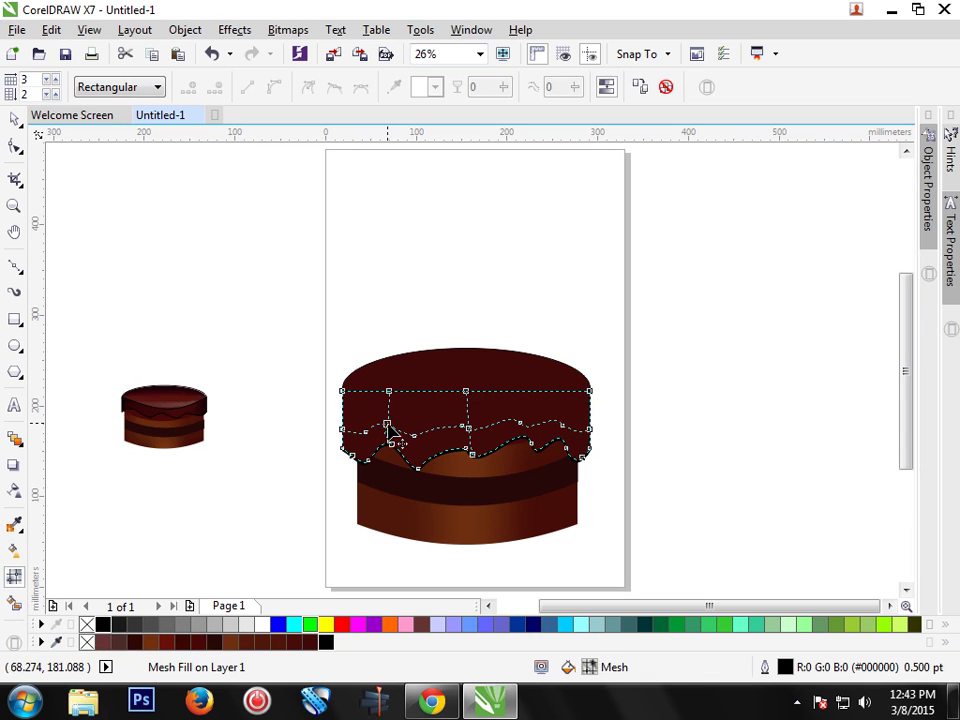
{"action": "double_click", "coordinate": [551, 428]}
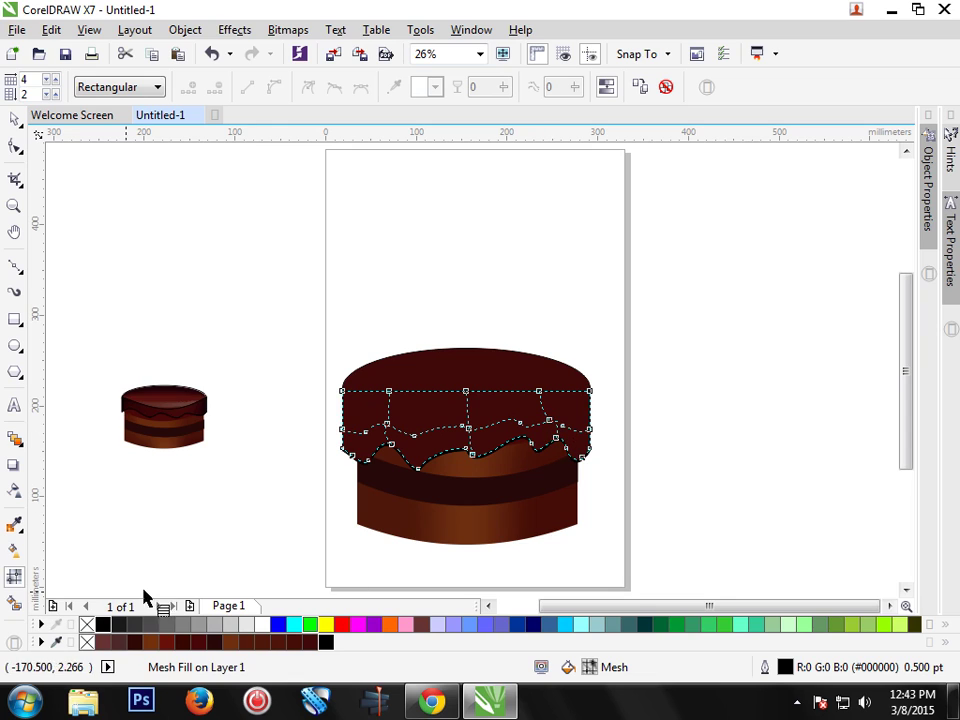
{"action": "left_click", "coordinate": [589, 428]}
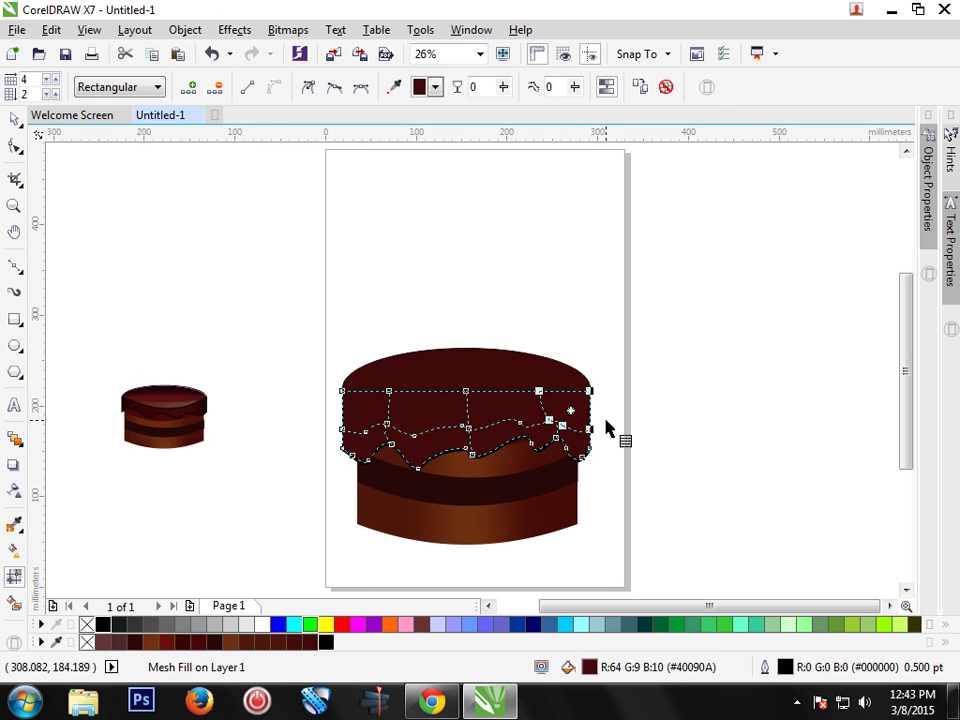
{"action": "left_click", "coordinate": [393, 87]}
{"action": "left_click", "coordinate": [208, 400]}
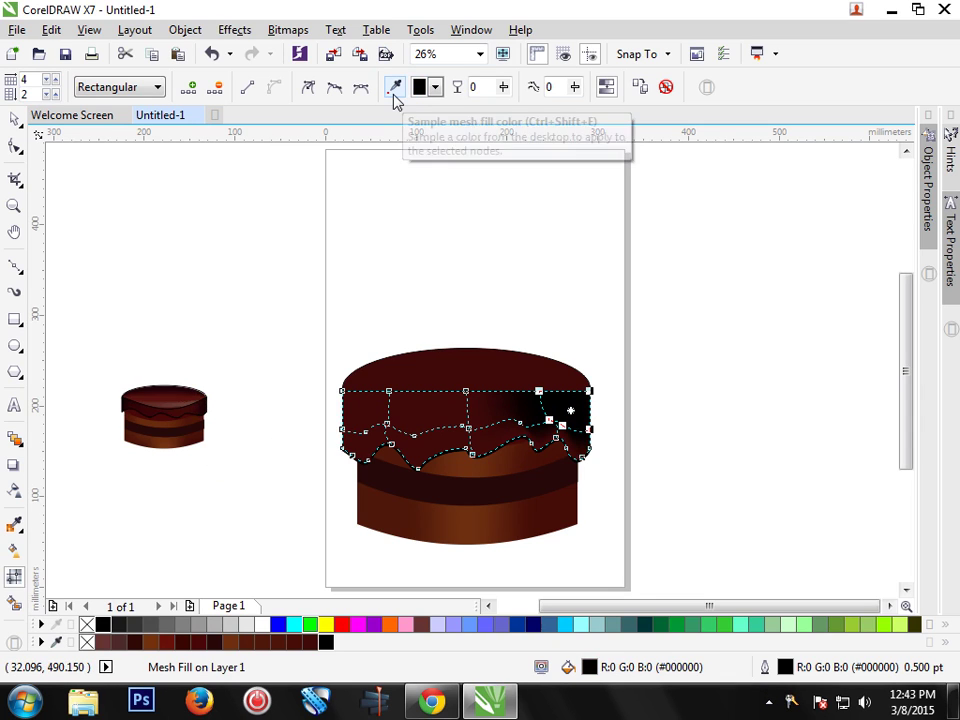
{"action": "key", "text": "ctrl+z"}
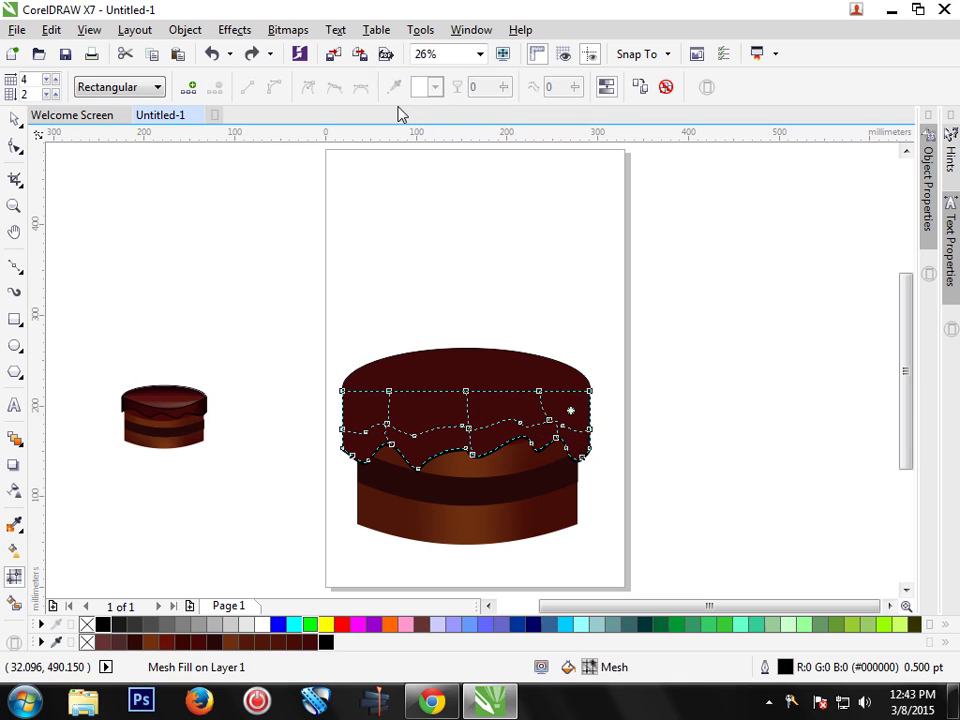
Step: Colour the three right-edge icing nodes black, sampled from the small cake
{"action": "left_click", "coordinate": [589, 391]}
{"action": "left_click", "coordinate": [590, 428]}
{"action": "left_click", "coordinate": [582, 456]}
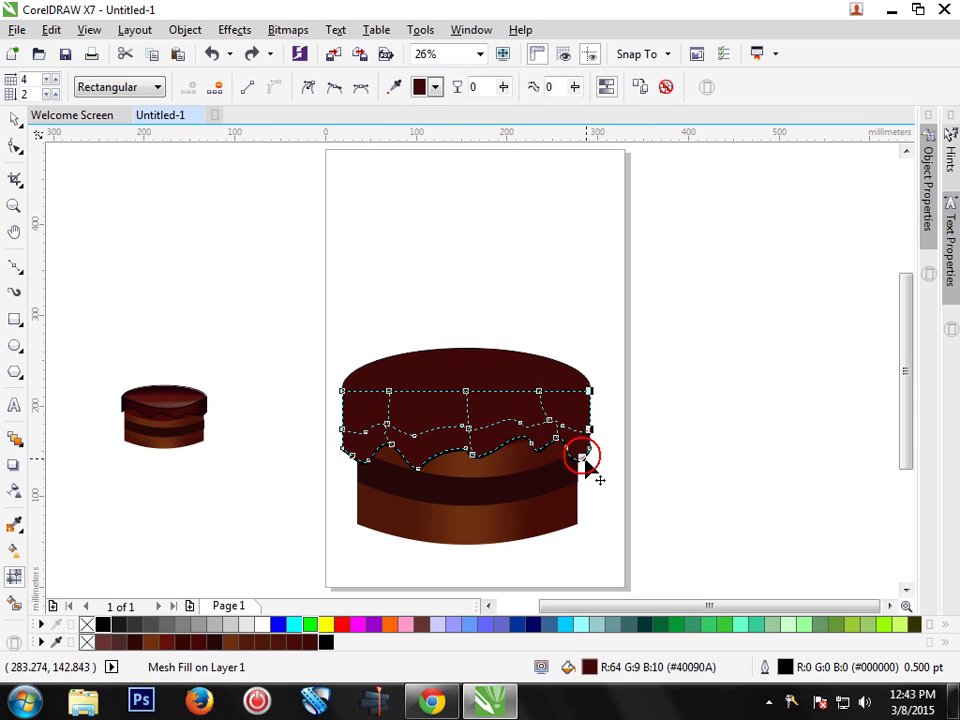
{"action": "left_click", "coordinate": [394, 87]}
{"action": "left_click", "coordinate": [207, 405]}
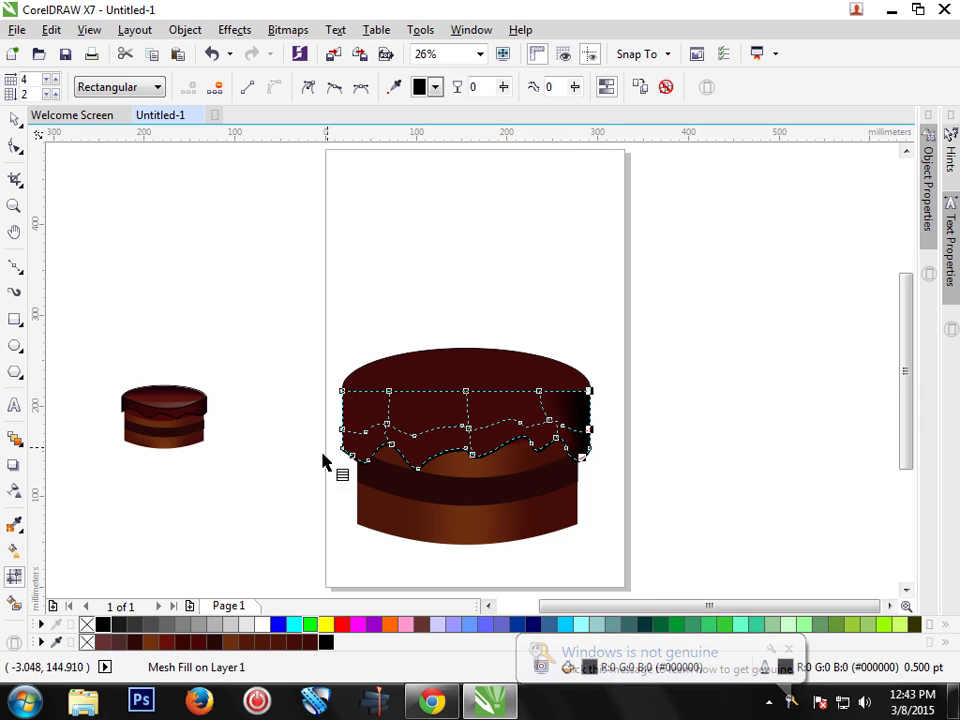
Step: Colour the three left-edge icing nodes with the small cake's dark colour
{"action": "left_click", "coordinate": [343, 392]}
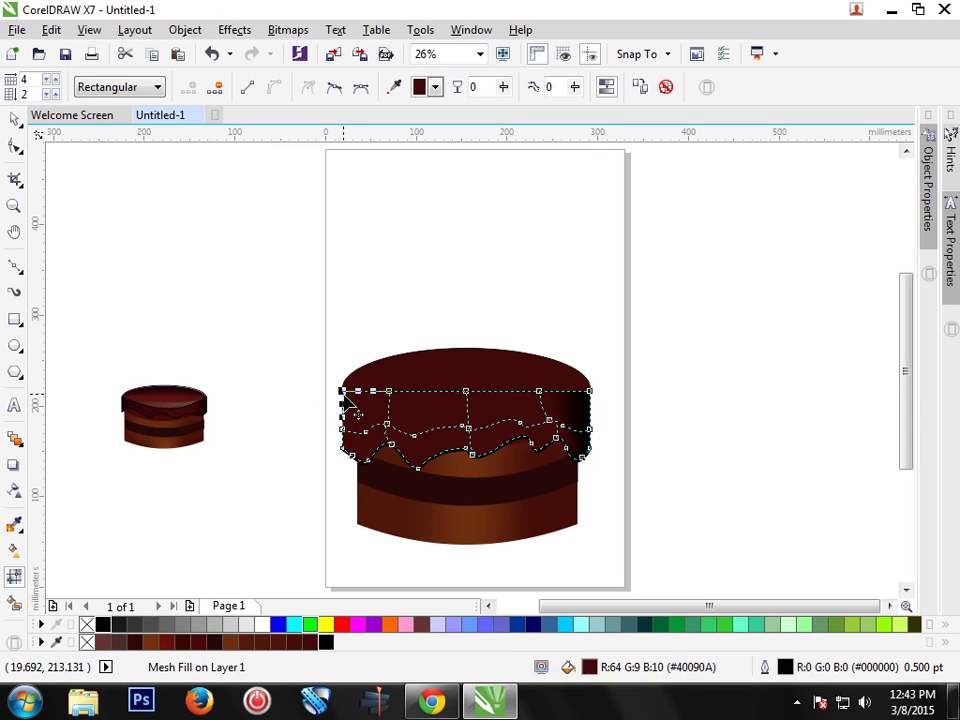
{"action": "left_click", "coordinate": [342, 431]}
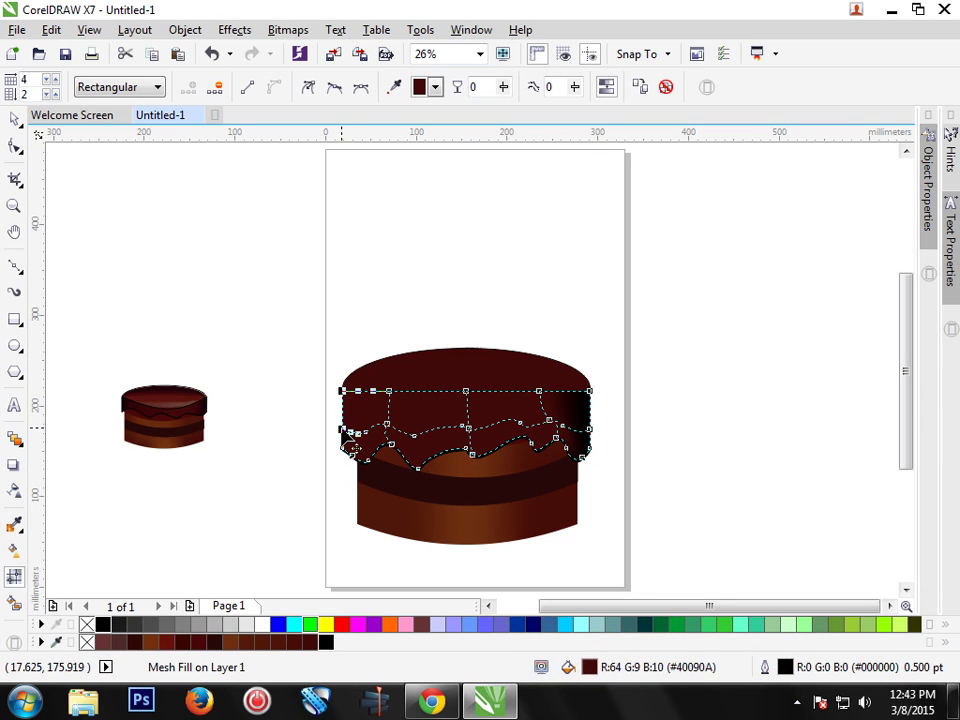
{"action": "left_click", "coordinate": [344, 447]}
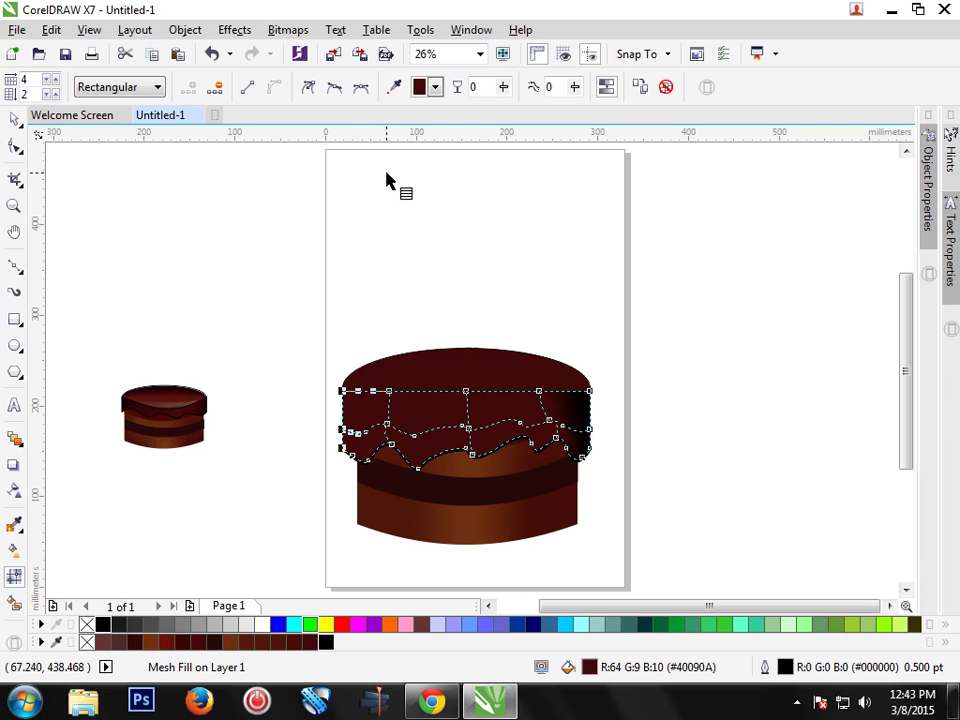
{"action": "left_click", "coordinate": [396, 89]}
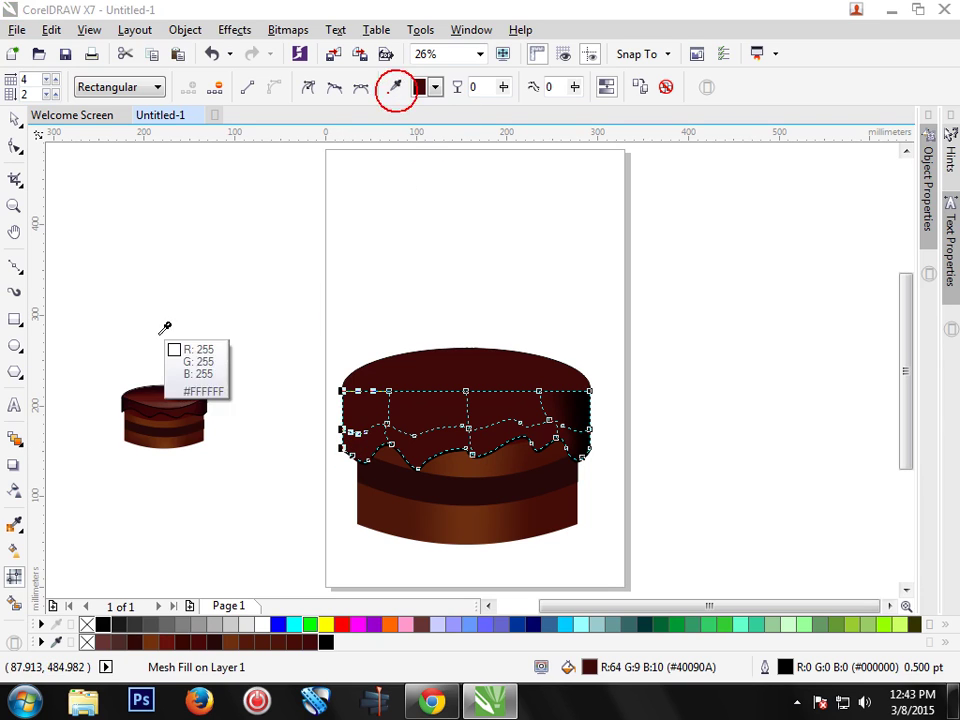
{"action": "left_click", "coordinate": [129, 392]}
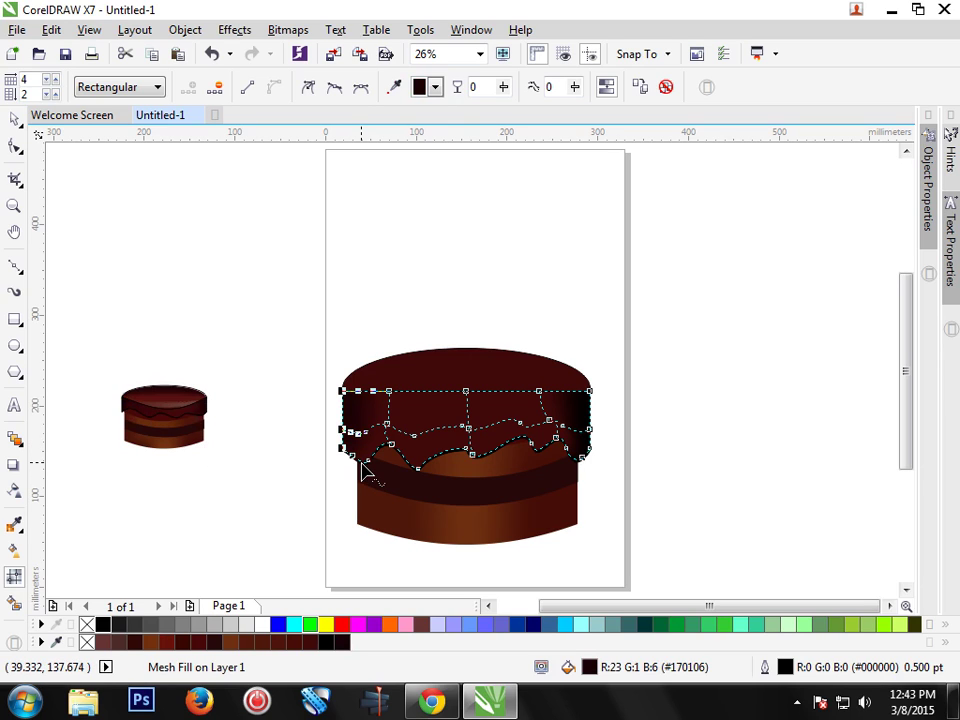
Step: Shade the two inner-left mesh nodes dark brown sampled from the small cake
{"action": "left_click", "coordinate": [389, 394]}
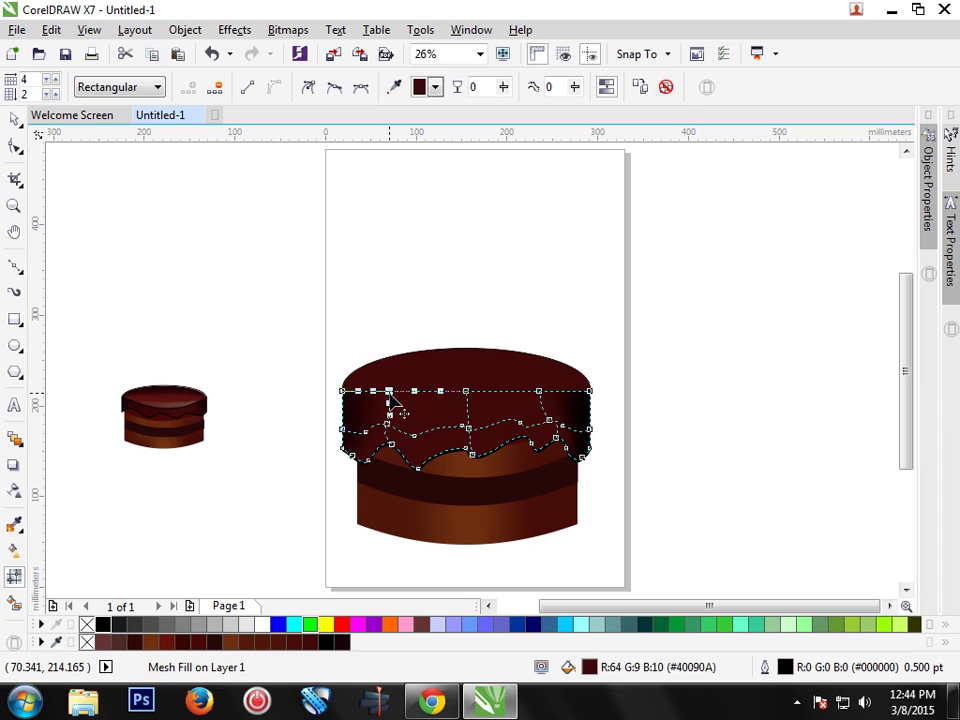
{"action": "left_click", "coordinate": [386, 424]}
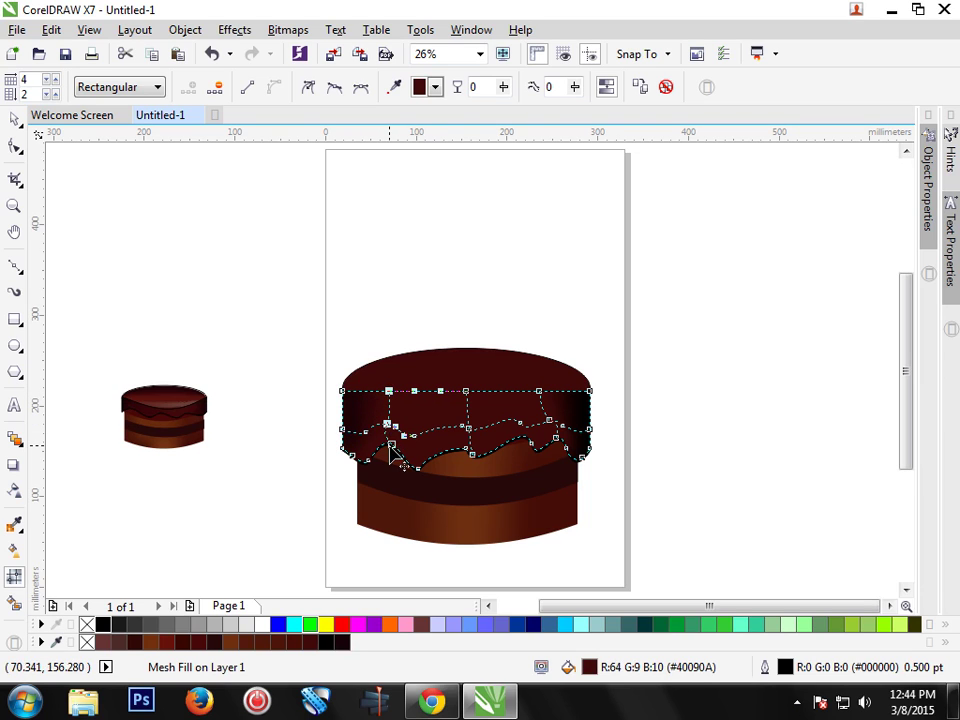
{"action": "left_click", "coordinate": [396, 88]}
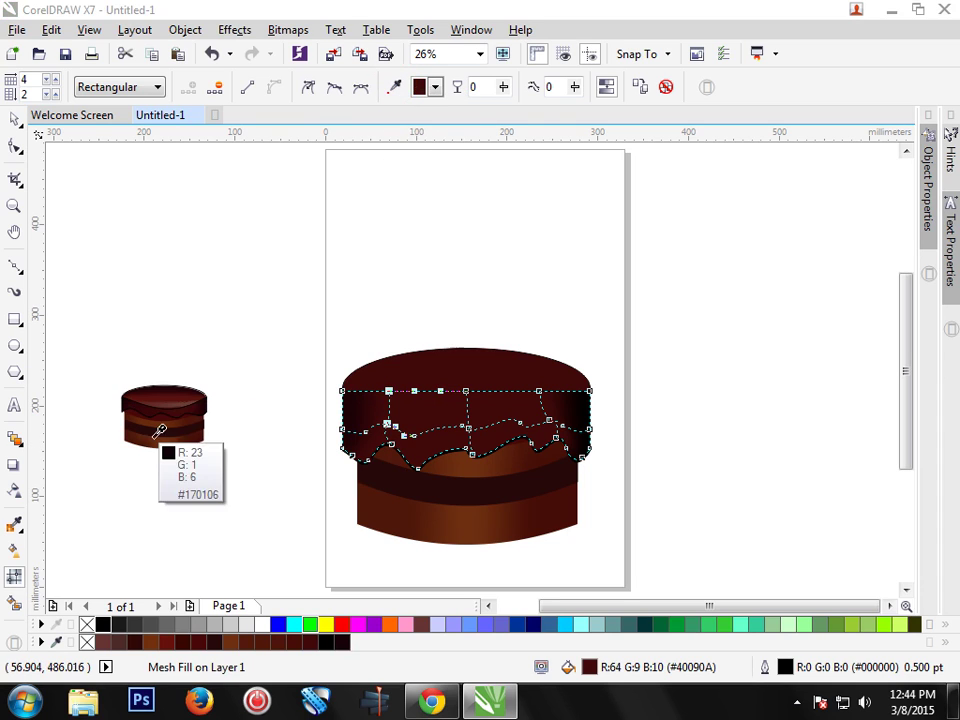
{"action": "left_click", "coordinate": [128, 403]}
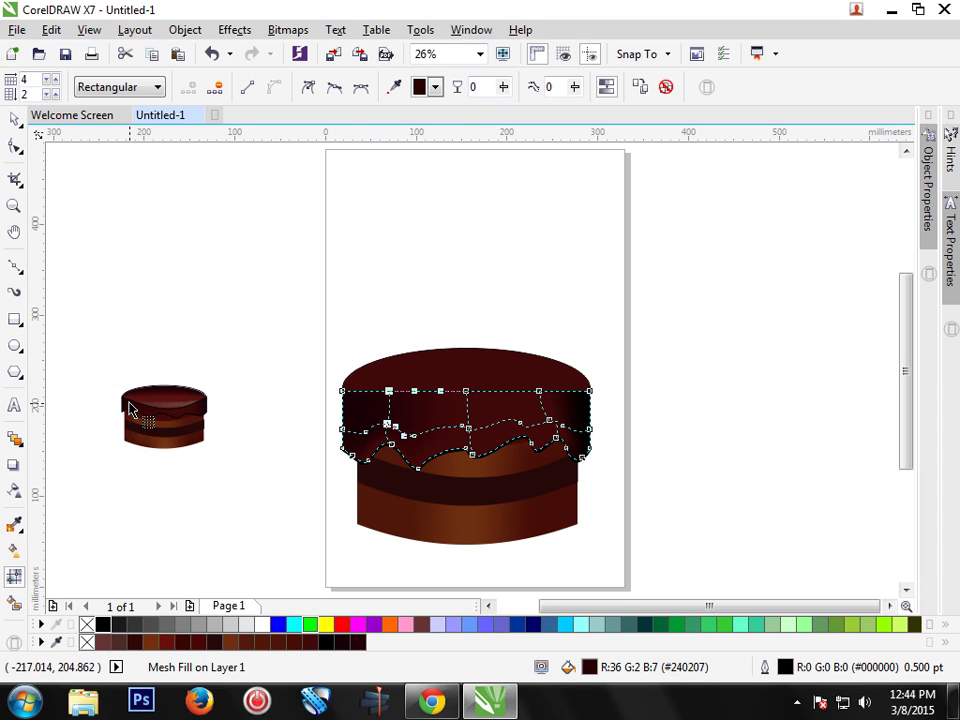
Step: Darken the upper-right and top-edge icing nodes with near-black sampled from the small cake
{"action": "left_click_drag", "start_coordinate": [548, 398], "coordinate": [562, 450]}
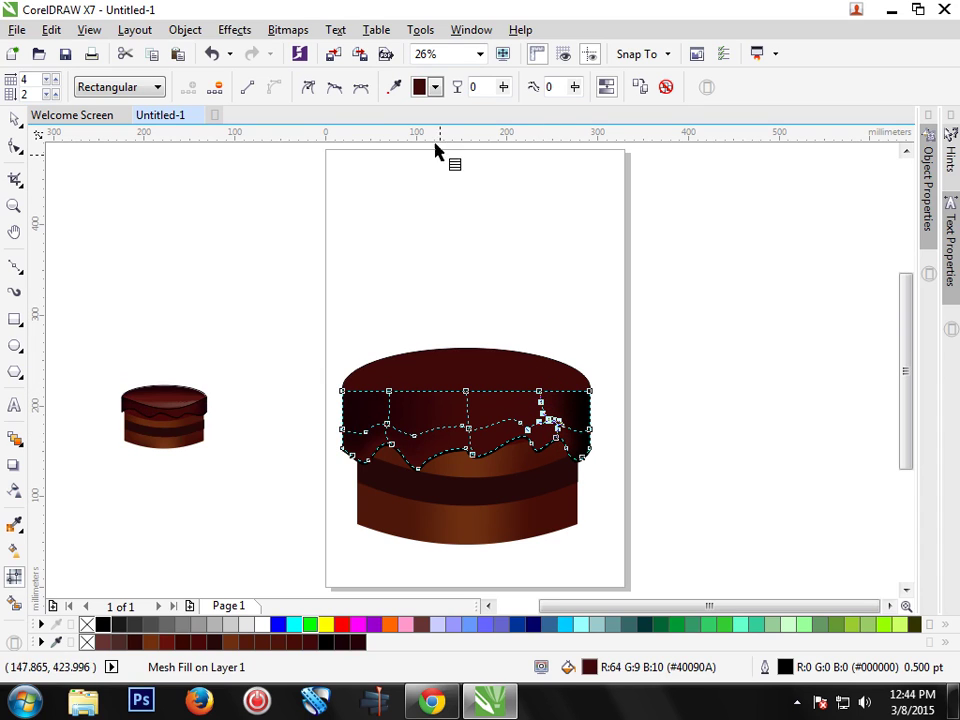
{"action": "left_click", "coordinate": [394, 87]}
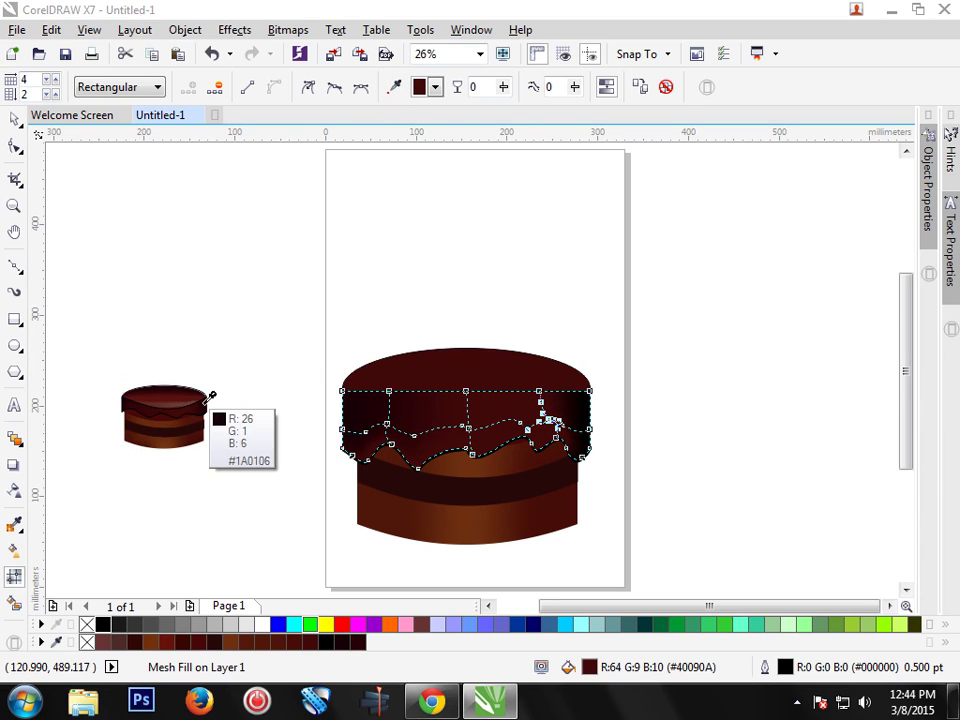
{"action": "left_click", "coordinate": [205, 406]}
{"action": "left_click", "coordinate": [540, 391]}
{"action": "left_click", "coordinate": [394, 87]}
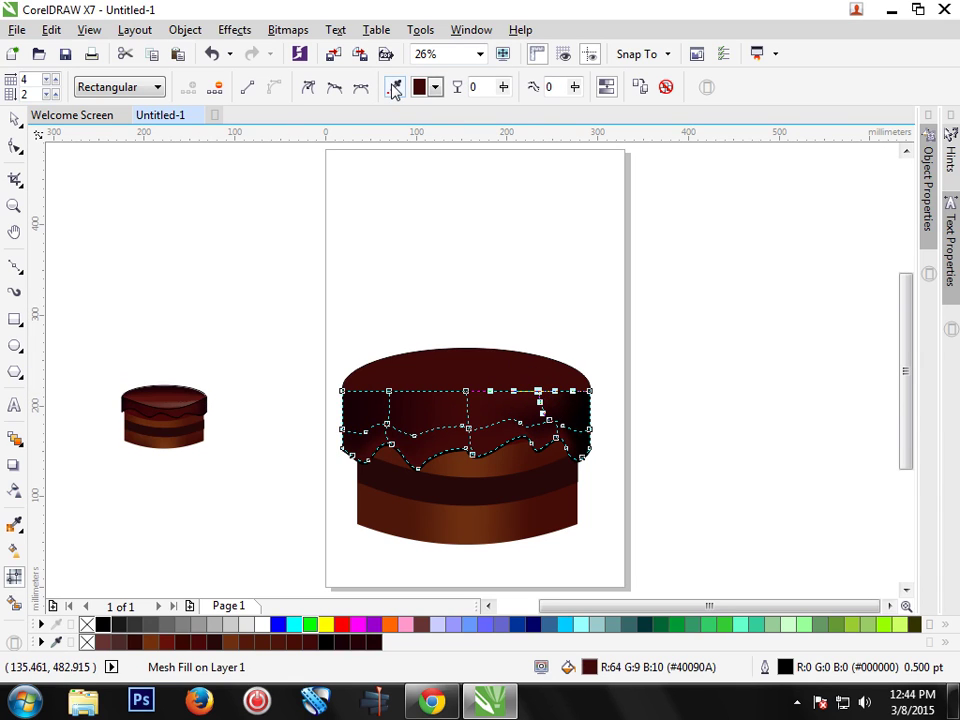
{"action": "left_click", "coordinate": [206, 406]}
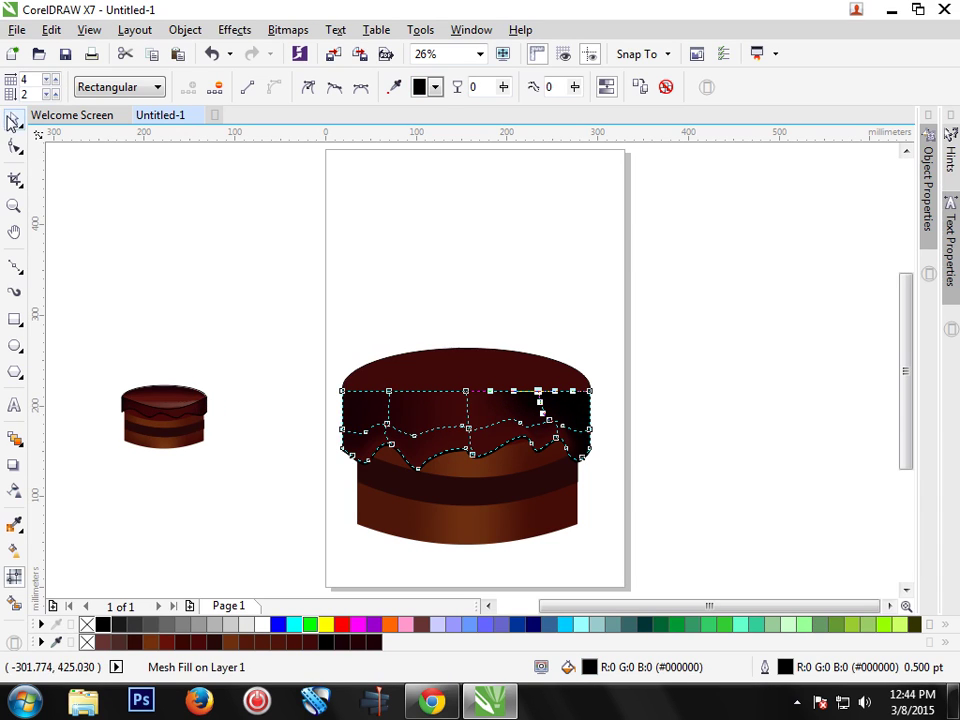
{"action": "left_click", "coordinate": [13, 120]}
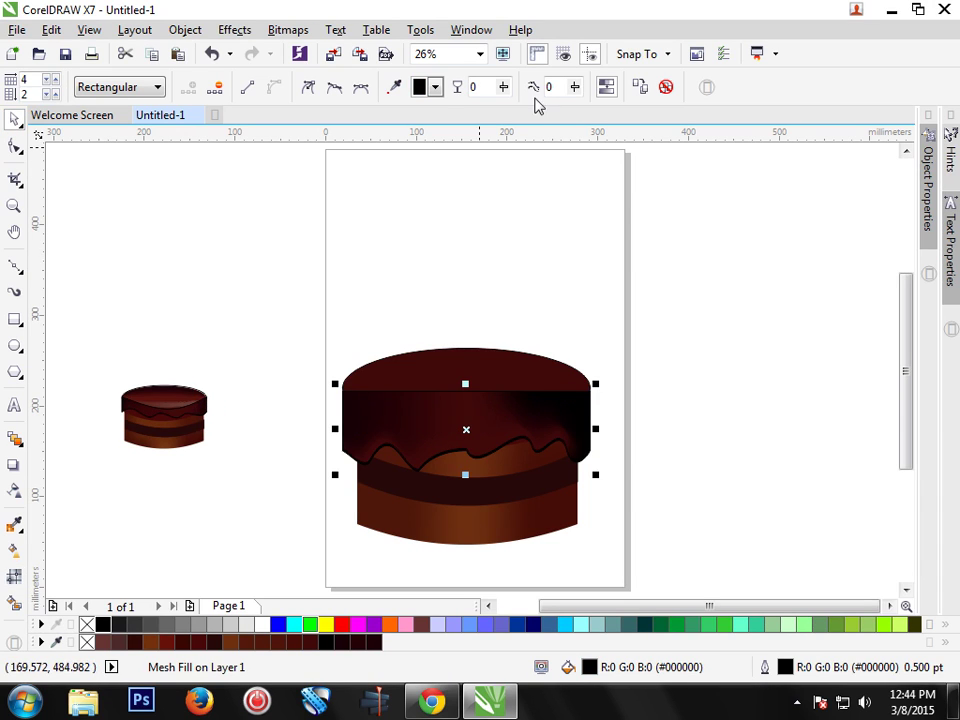
Step: Bring the cake's top oval in front of the shaded icing with Shift+PgUp
{"action": "left_click", "coordinate": [605, 95]}
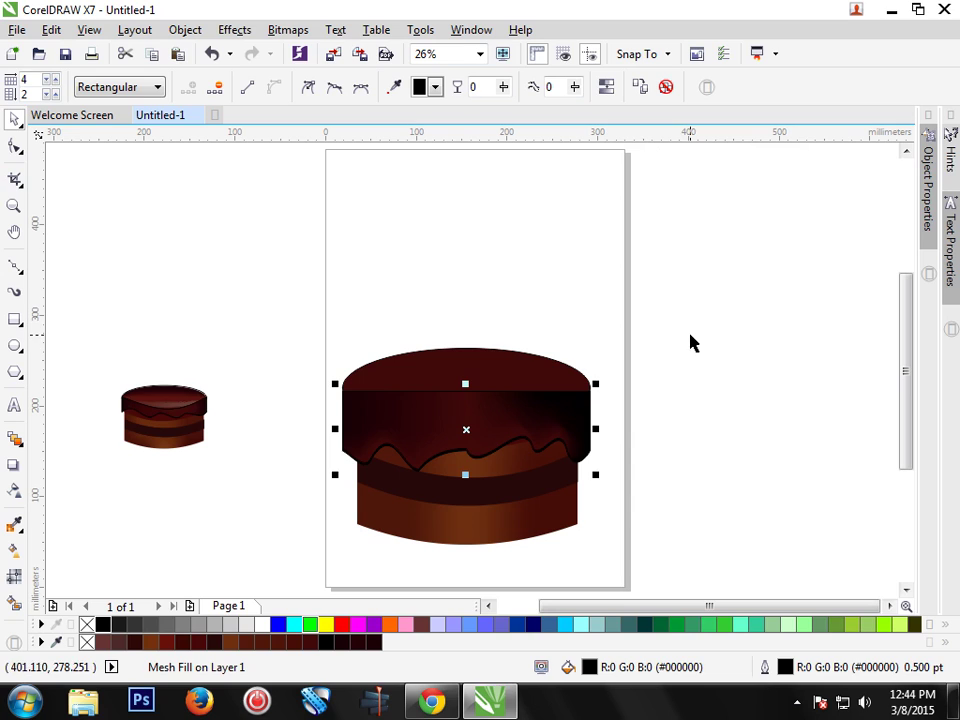
{"action": "left_click", "coordinate": [521, 371]}
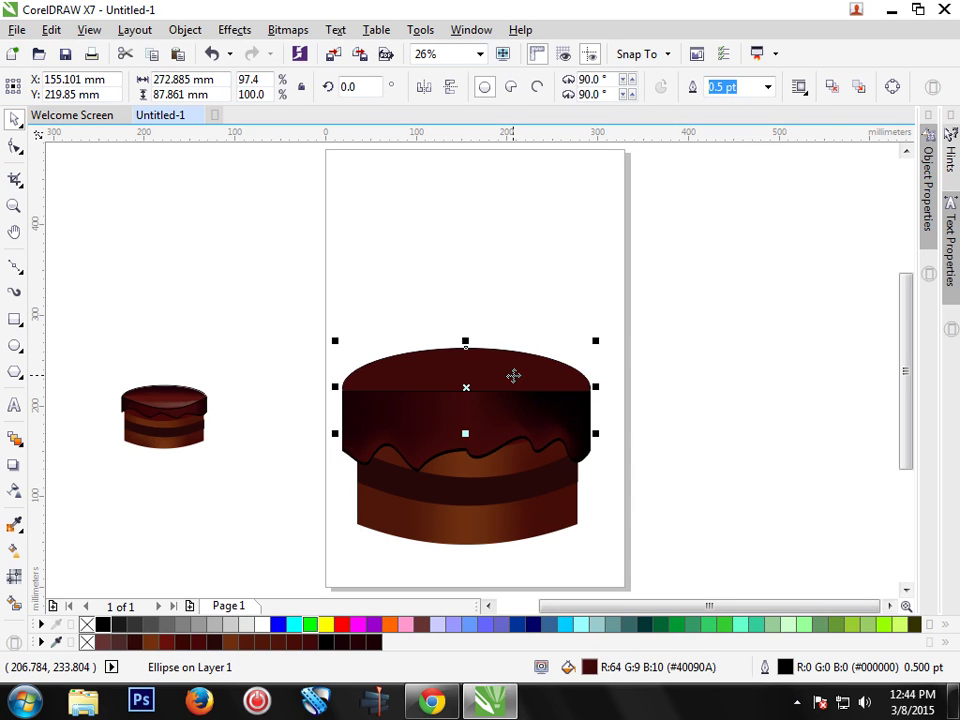
{"action": "key", "text": "shift+Page_Up"}
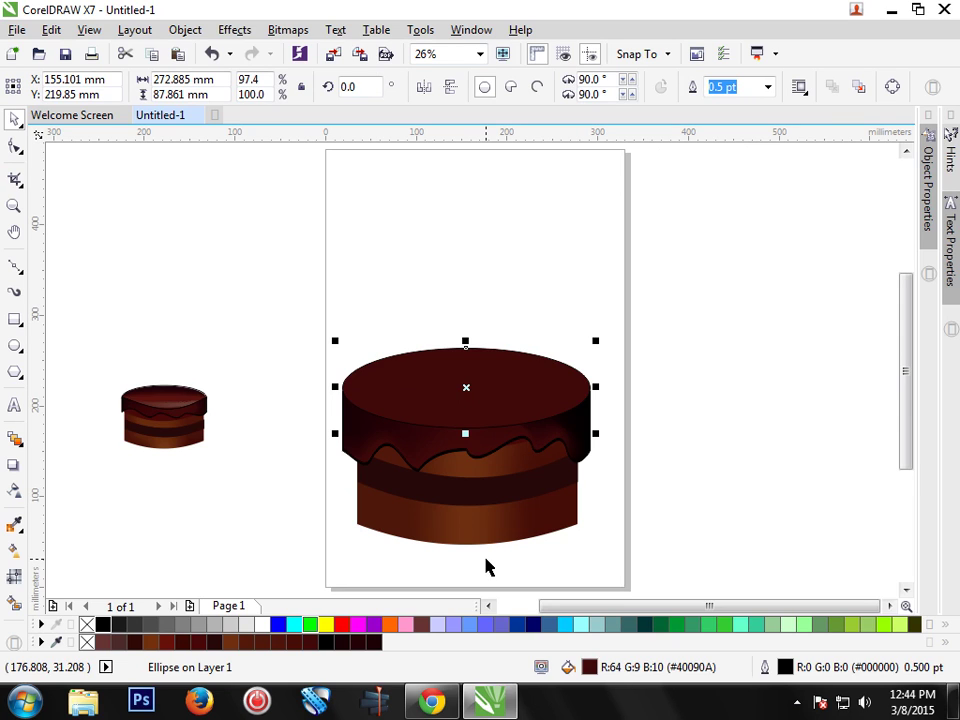
{"action": "left_click", "coordinate": [649, 407]}
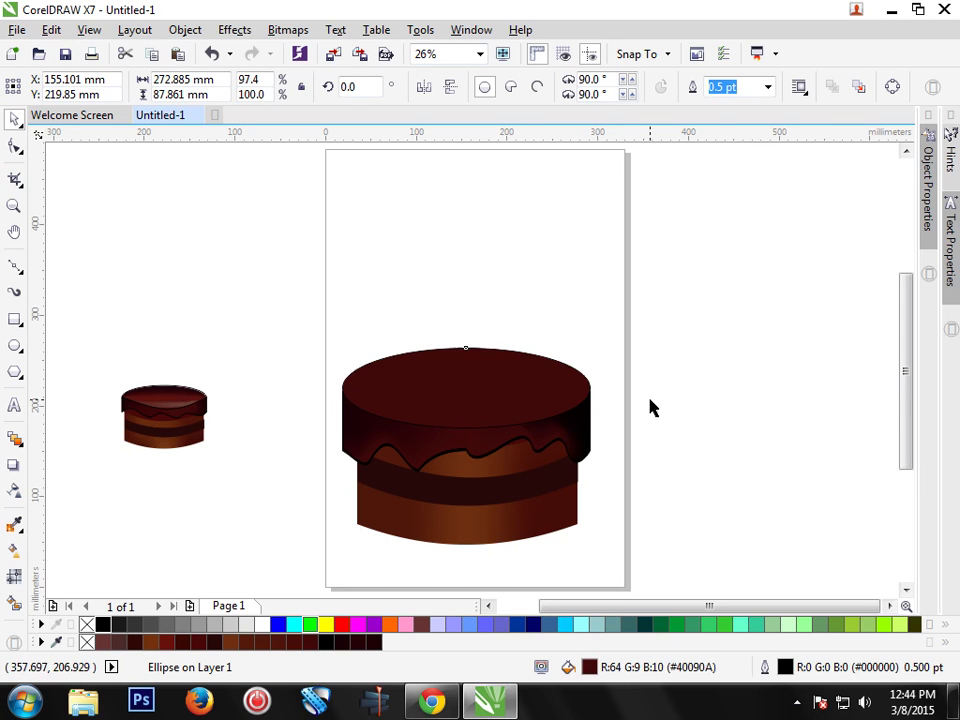
{"action": "left_click", "coordinate": [515, 392]}
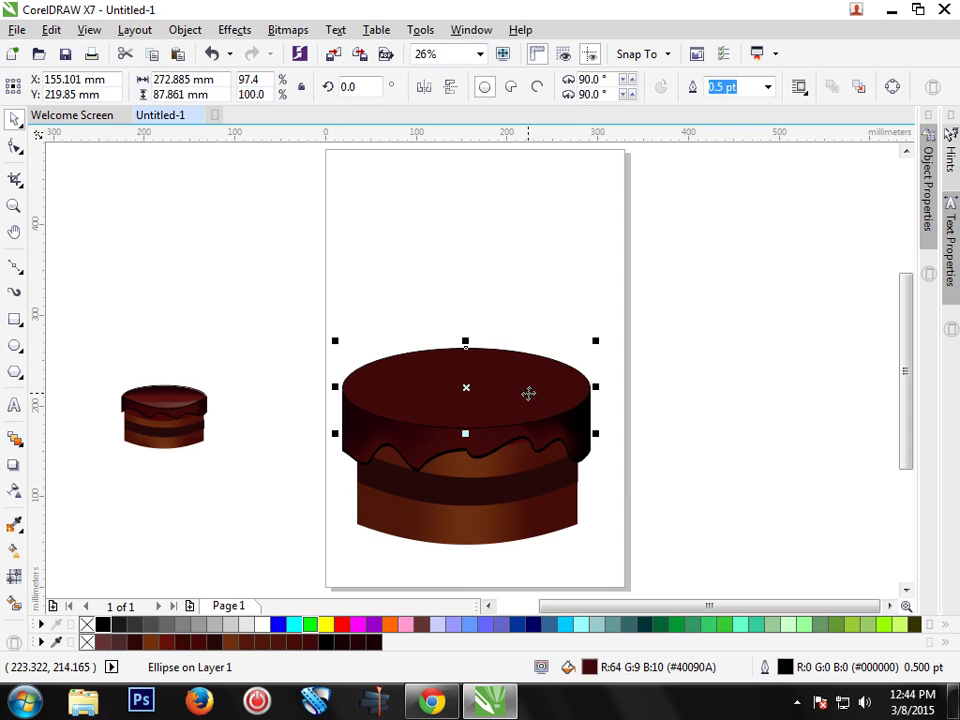
Step: Add two horizontal mesh rows to the top oval and darken its upper and right nodes
{"action": "left_click", "coordinate": [14, 576]}
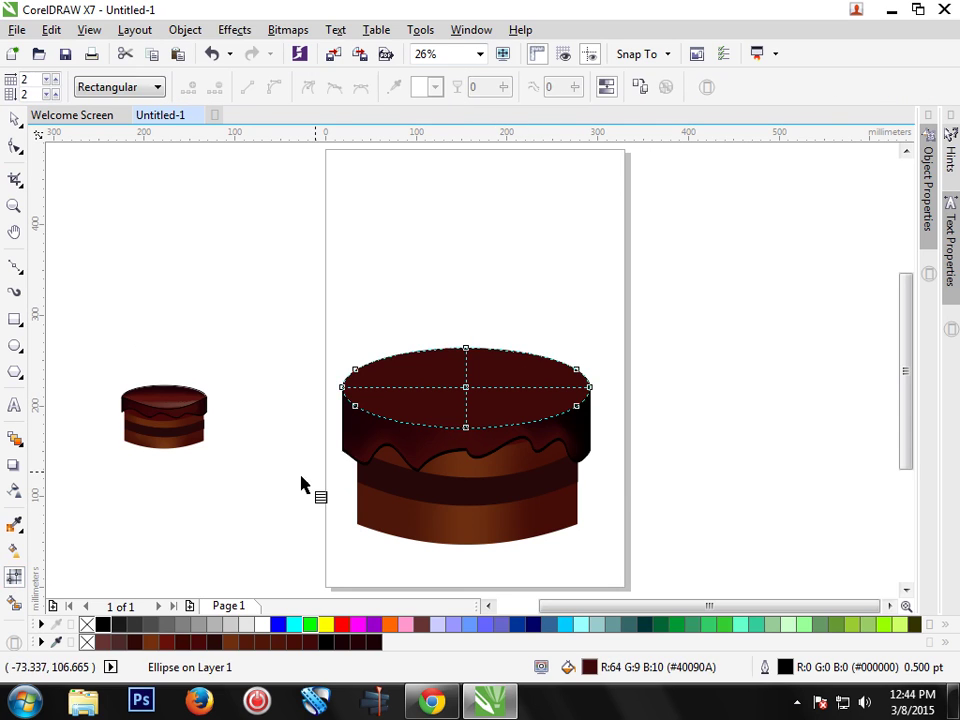
{"action": "double_click", "coordinate": [466, 404]}
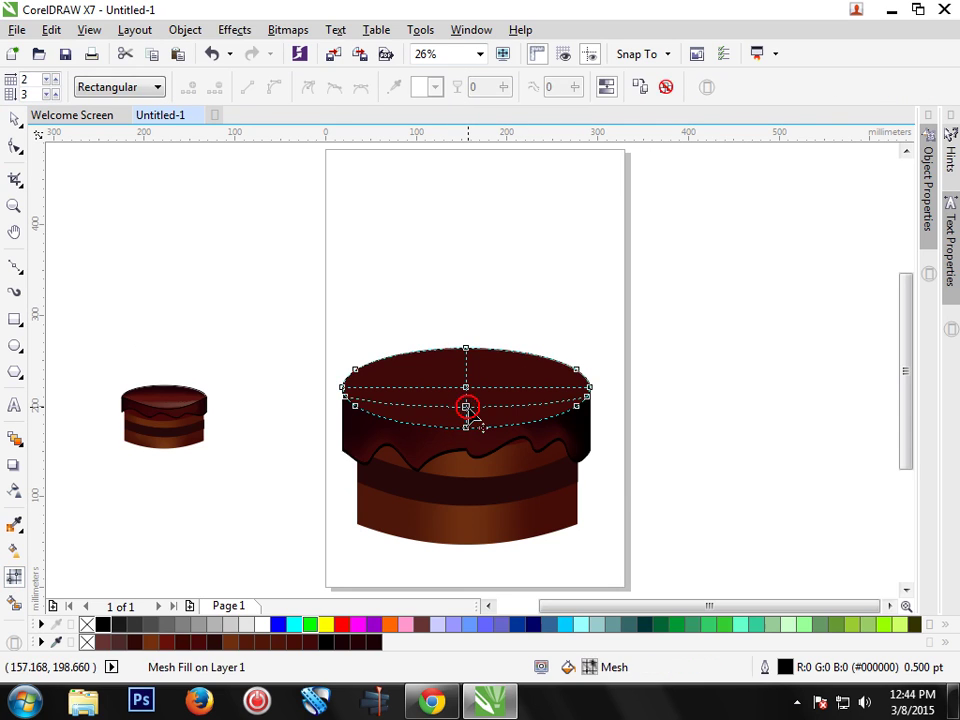
{"action": "double_click", "coordinate": [465, 369]}
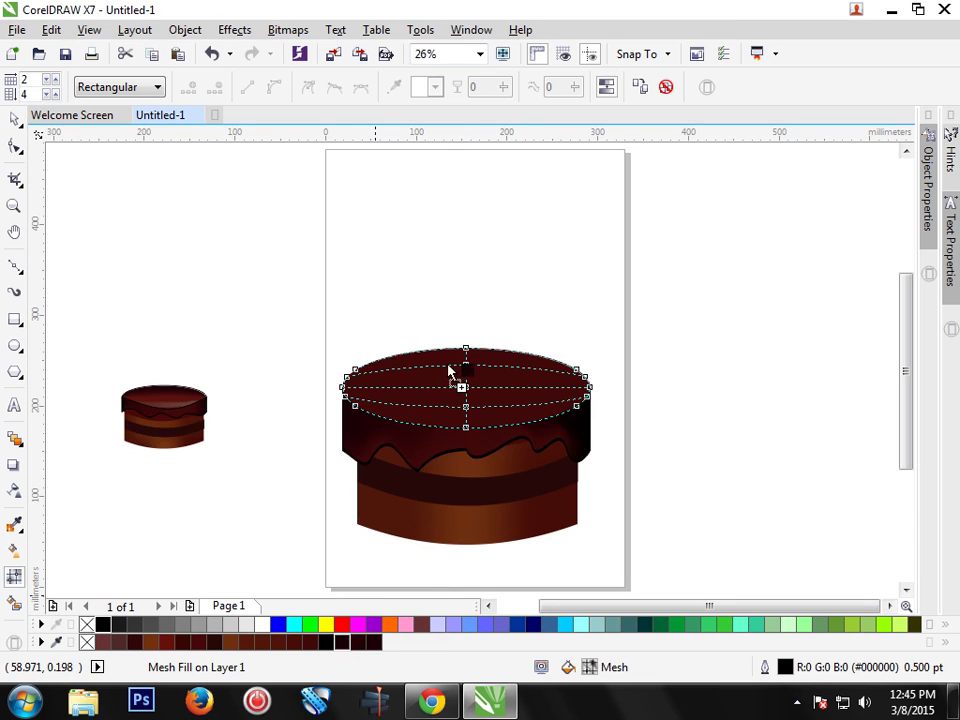
{"action": "left_click_drag", "start_coordinate": [361, 605], "coordinate": [463, 352]}
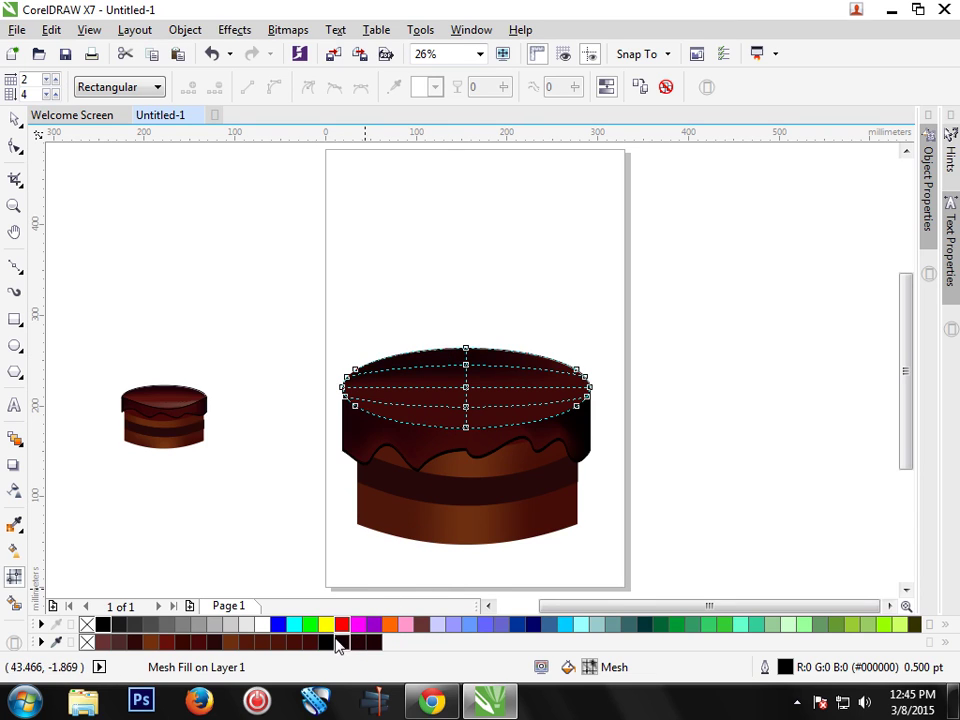
{"action": "left_click_drag", "start_coordinate": [347, 649], "coordinate": [568, 378]}
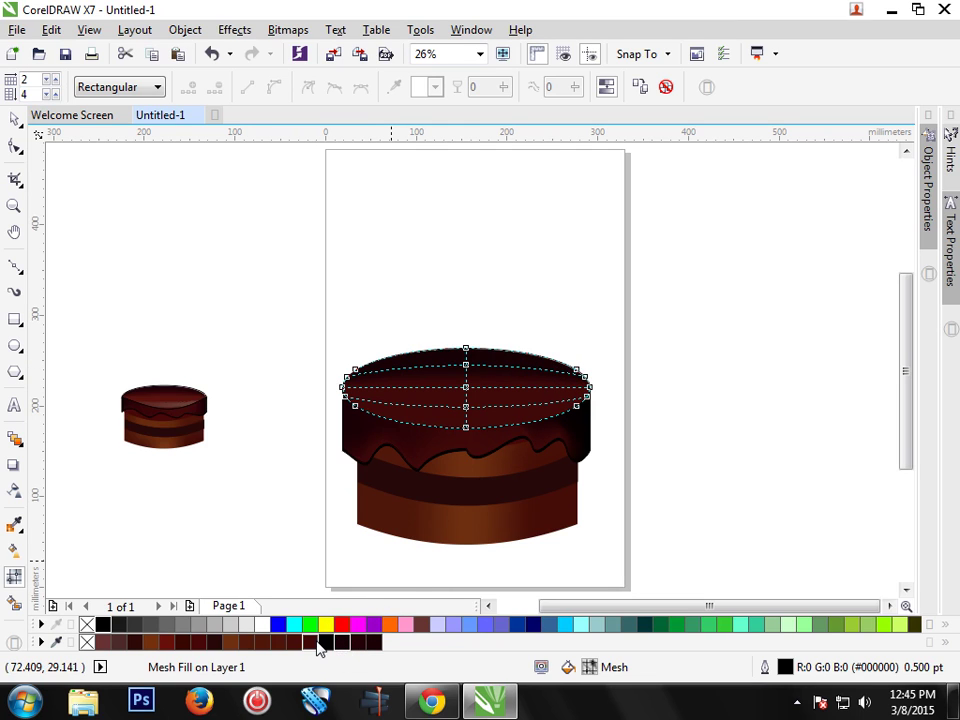
Step: Add a pale highlight along the top oval's lower front edge and darken its right edge
{"action": "mouse_move", "coordinate": [318, 649]}
{"action": "left_mouse_down"}
{"action": "mouse_move", "coordinate": [392, 476]}
{"action": "mouse_move", "coordinate": [326, 633]}
{"action": "left_mouse_up"}
{"action": "left_click_drag", "start_coordinate": [198, 632], "coordinate": [432, 427]}
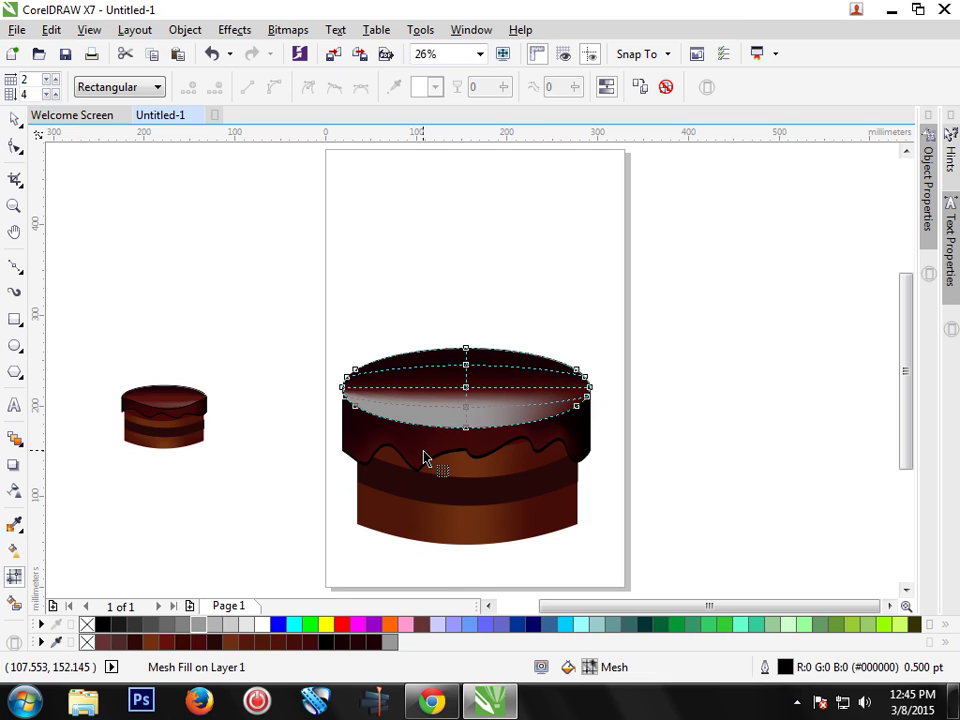
{"action": "key", "text": "ctrl+z"}
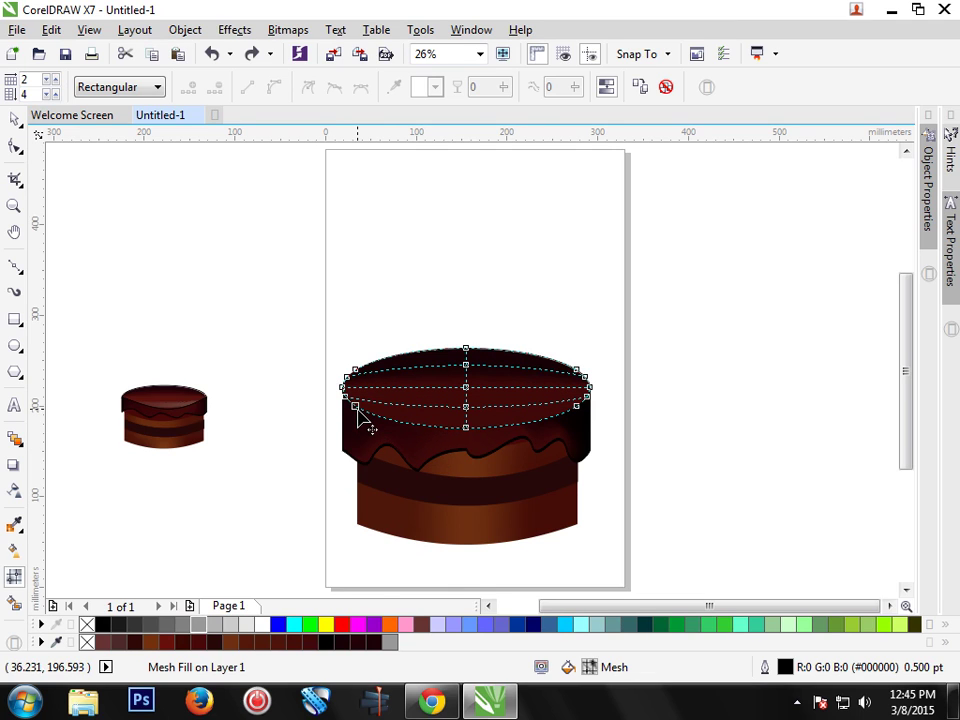
{"action": "left_click_drag", "start_coordinate": [388, 625], "coordinate": [362, 412]}
{"action": "mouse_move", "coordinate": [383, 641]}
{"action": "left_mouse_down"}
{"action": "mouse_move", "coordinate": [397, 648]}
{"action": "mouse_move", "coordinate": [466, 427]}
{"action": "left_mouse_up"}
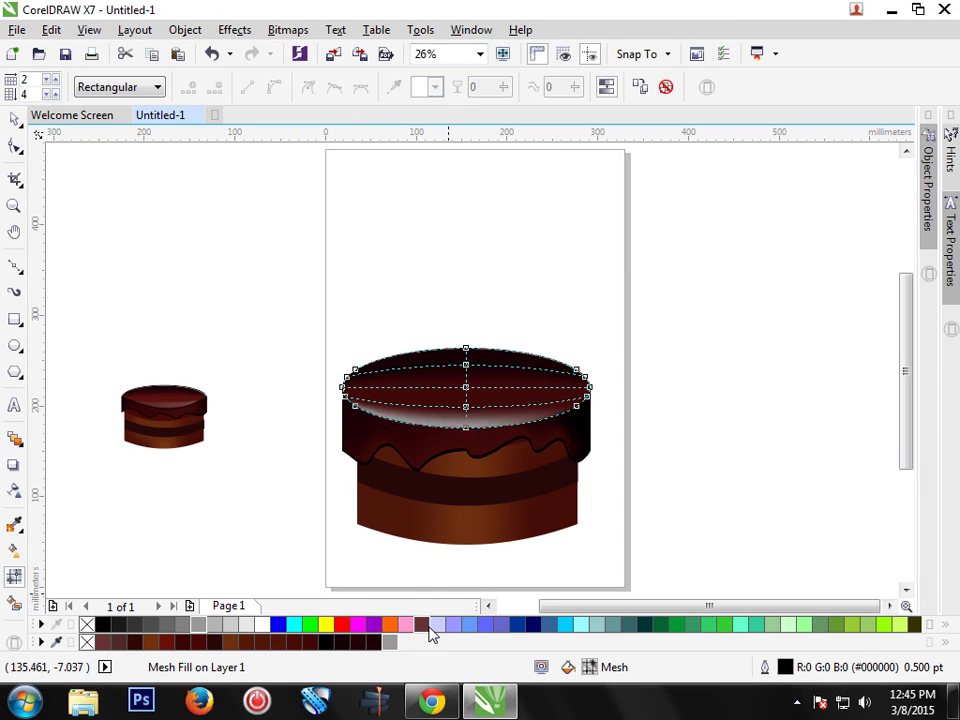
{"action": "left_click_drag", "start_coordinate": [391, 645], "coordinate": [583, 410]}
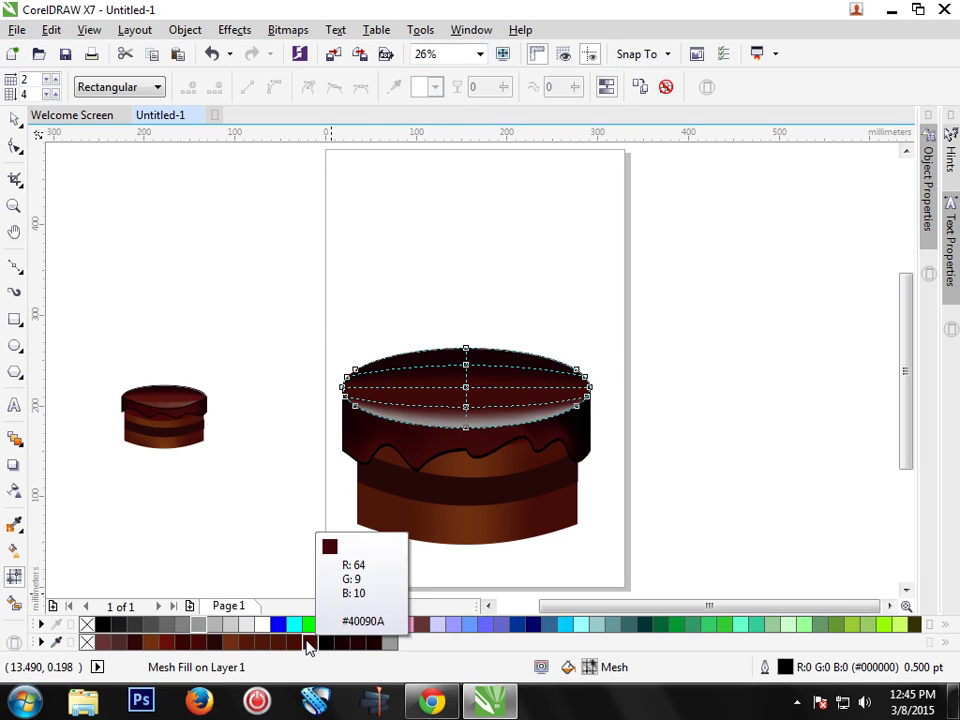
Step: Colour a cake-top mesh node reddish brown RGB 130,54,55 (#823637)
{"action": "left_click", "coordinate": [443, 394]}
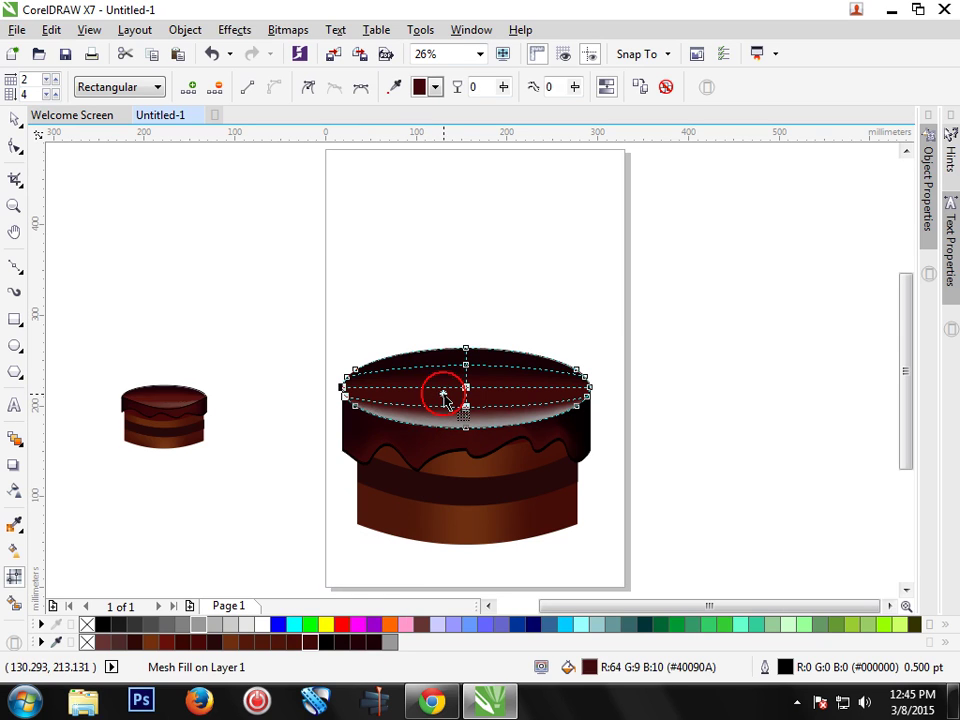
{"action": "left_click", "coordinate": [432, 88]}
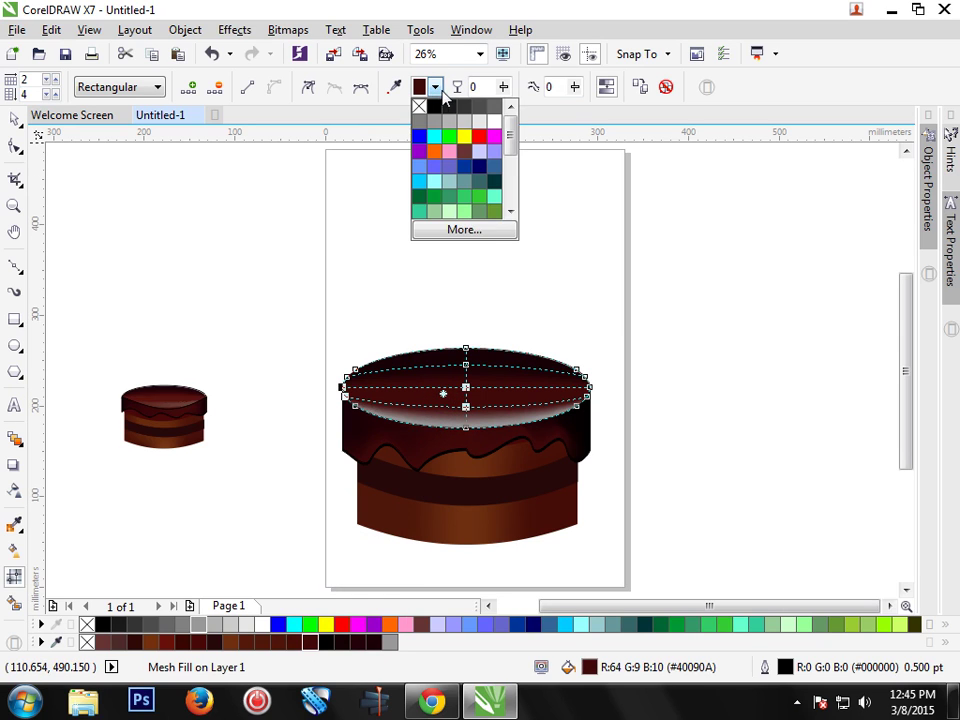
{"action": "left_click", "coordinate": [482, 231]}
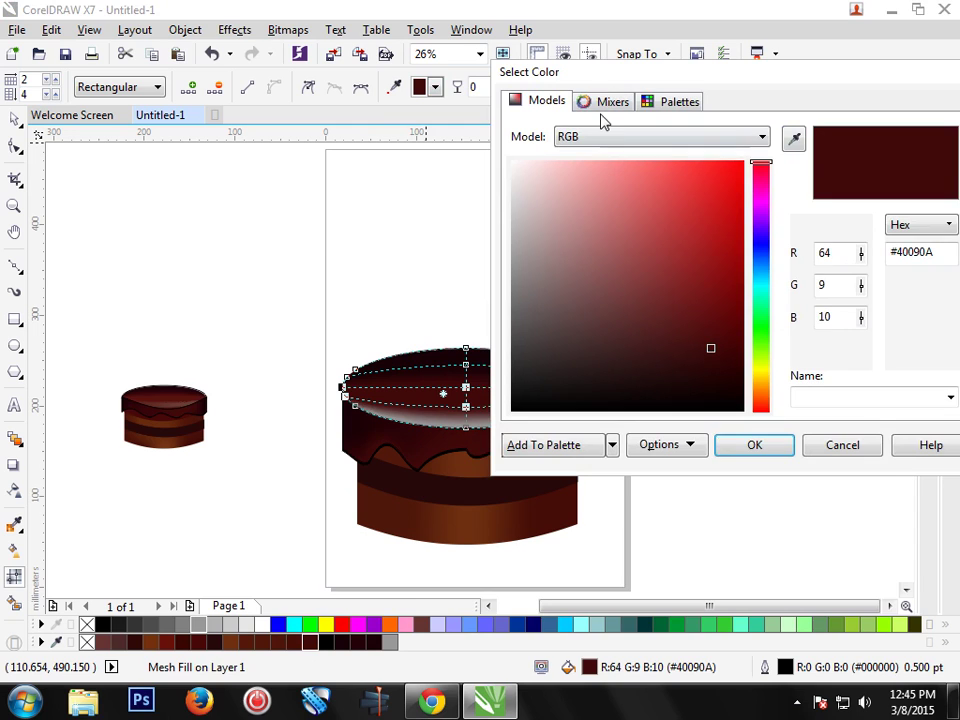
{"action": "left_click_drag", "start_coordinate": [711, 349], "coordinate": [647, 283]}
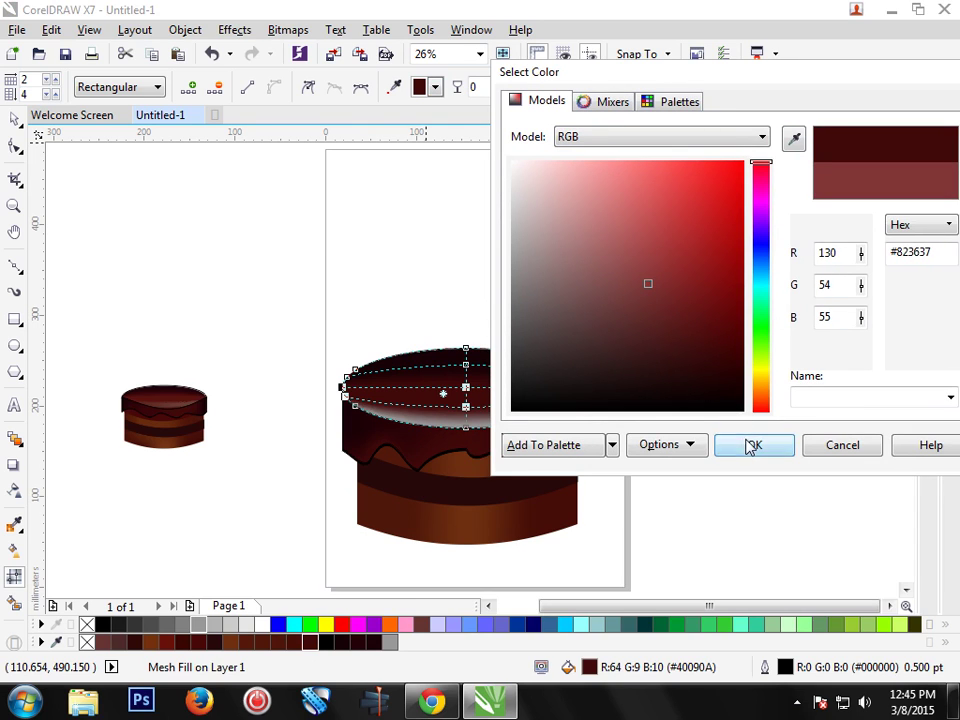
{"action": "left_click", "coordinate": [750, 443]}
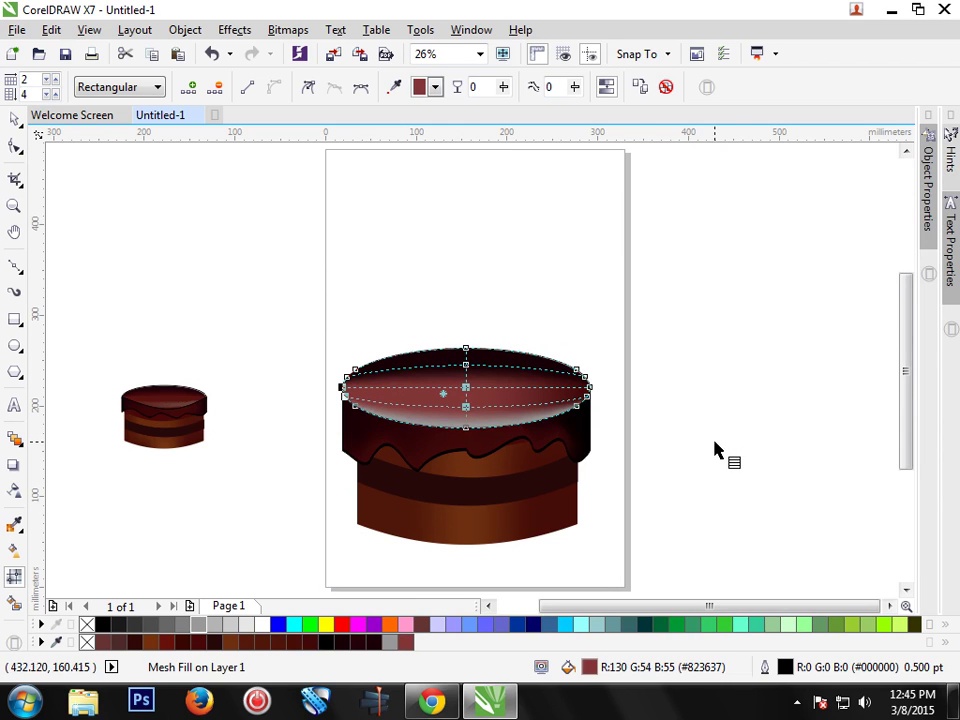
{"action": "key", "text": "ctrl+z"}
Step: Drop a dark palette swatch onto the central mesh node to keep the centre dark
{"action": "left_click", "coordinate": [486, 413]}
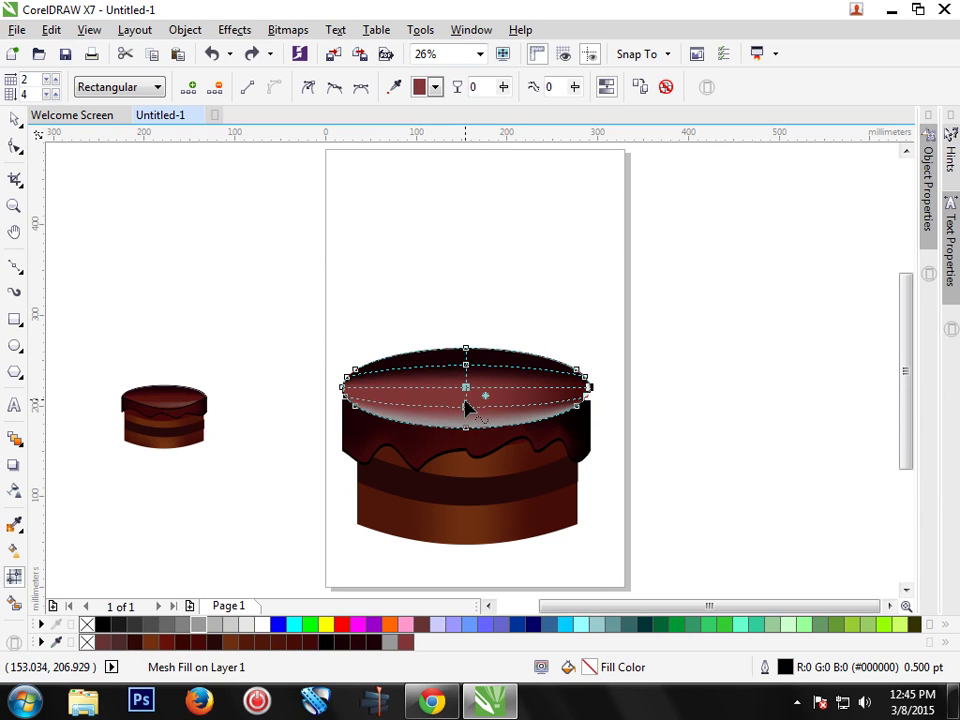
{"action": "left_click", "coordinate": [724, 418]}
{"action": "left_click", "coordinate": [467, 388]}
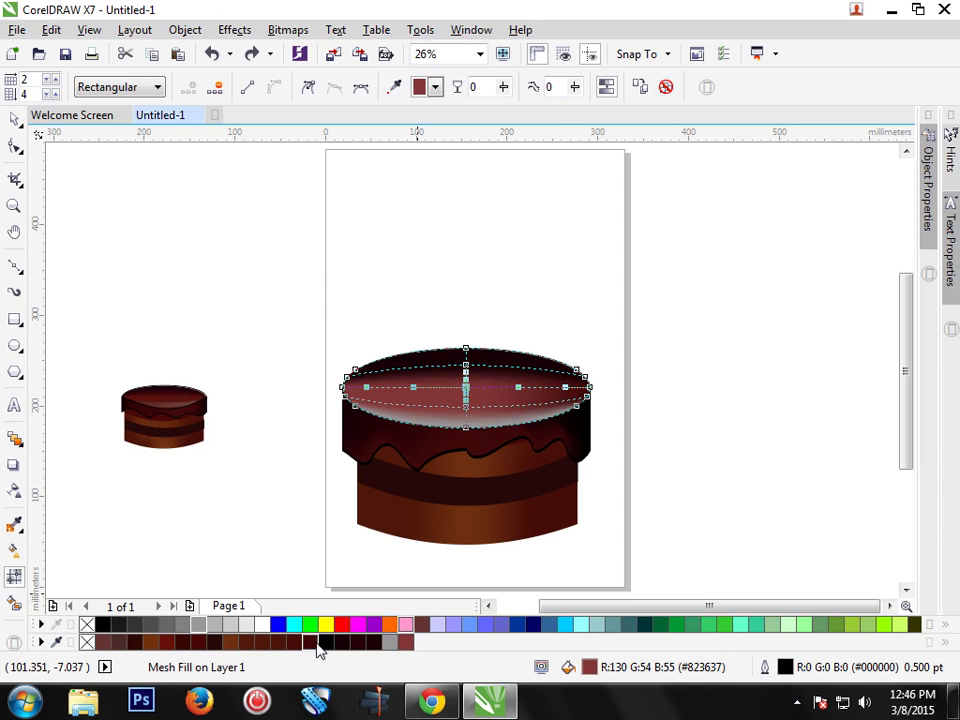
{"action": "left_click_drag", "start_coordinate": [313, 647], "coordinate": [467, 390]}
{"action": "left_click_drag", "start_coordinate": [467, 390], "coordinate": [467, 391]}
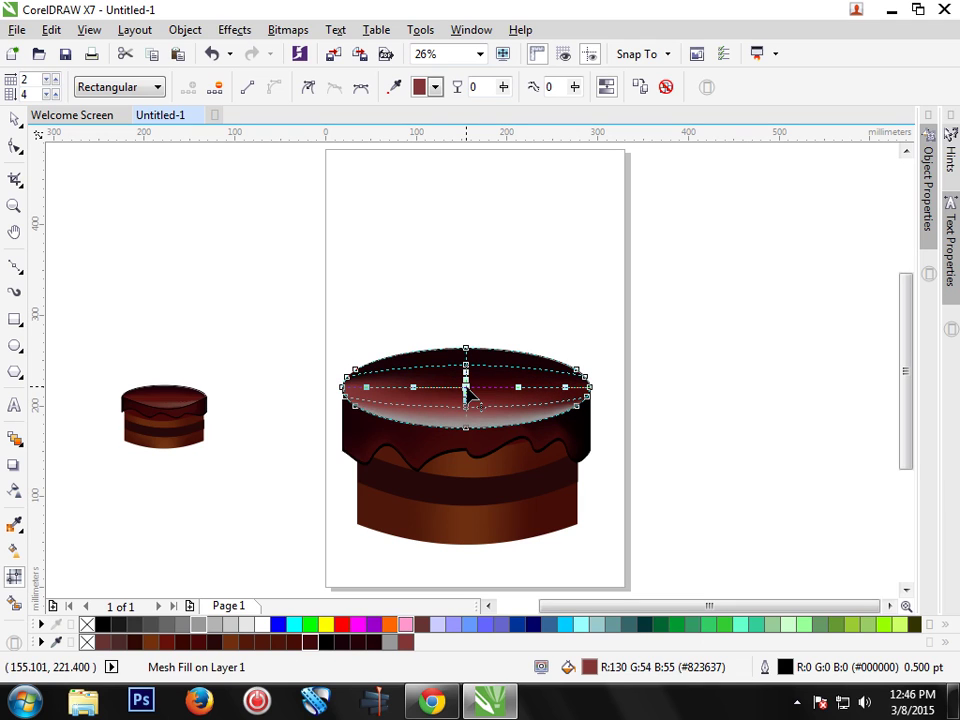
Step: Group the large cake's four parts into a single object
{"action": "left_click", "coordinate": [16, 121]}
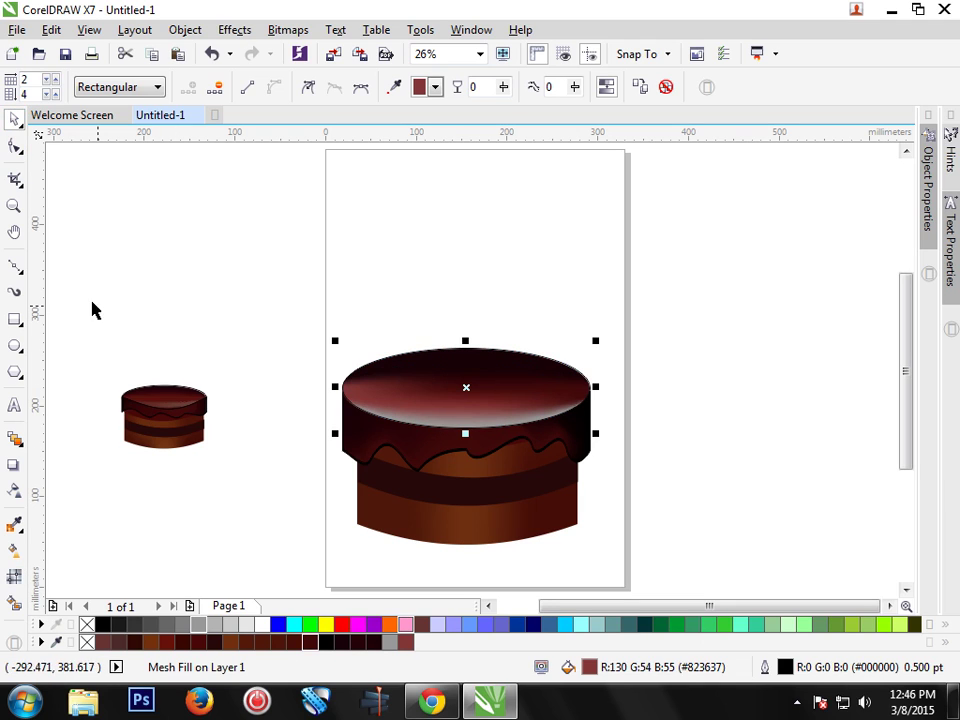
{"action": "left_click", "coordinate": [731, 488]}
{"action": "left_click_drag", "start_coordinate": [621, 326], "coordinate": [319, 568]}
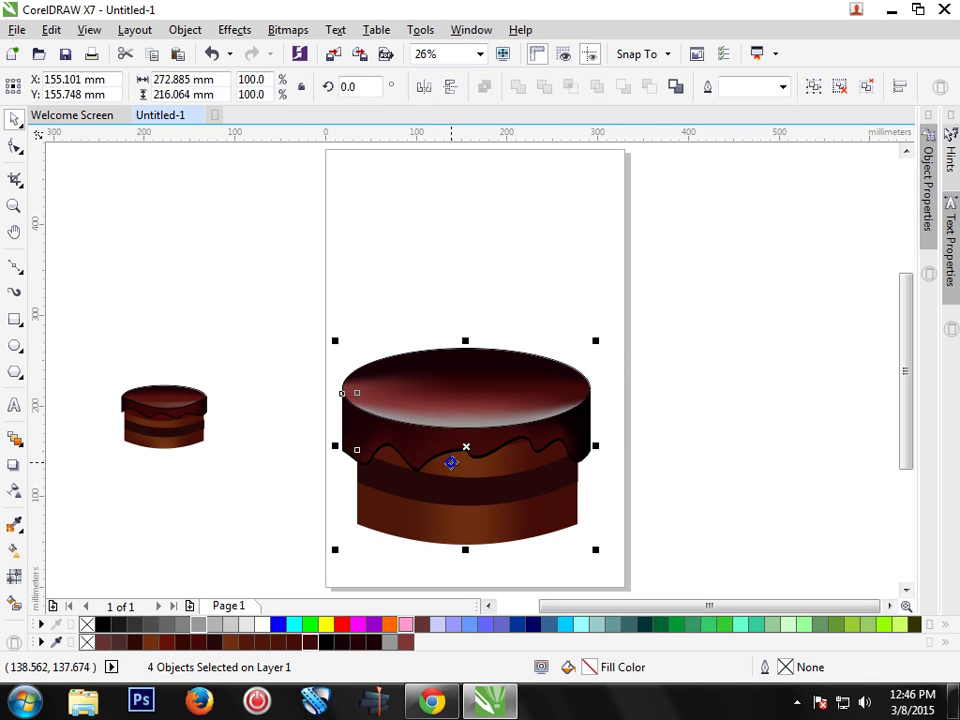
{"action": "right_click", "coordinate": [451, 462]}
{"action": "left_click", "coordinate": [566, 150]}
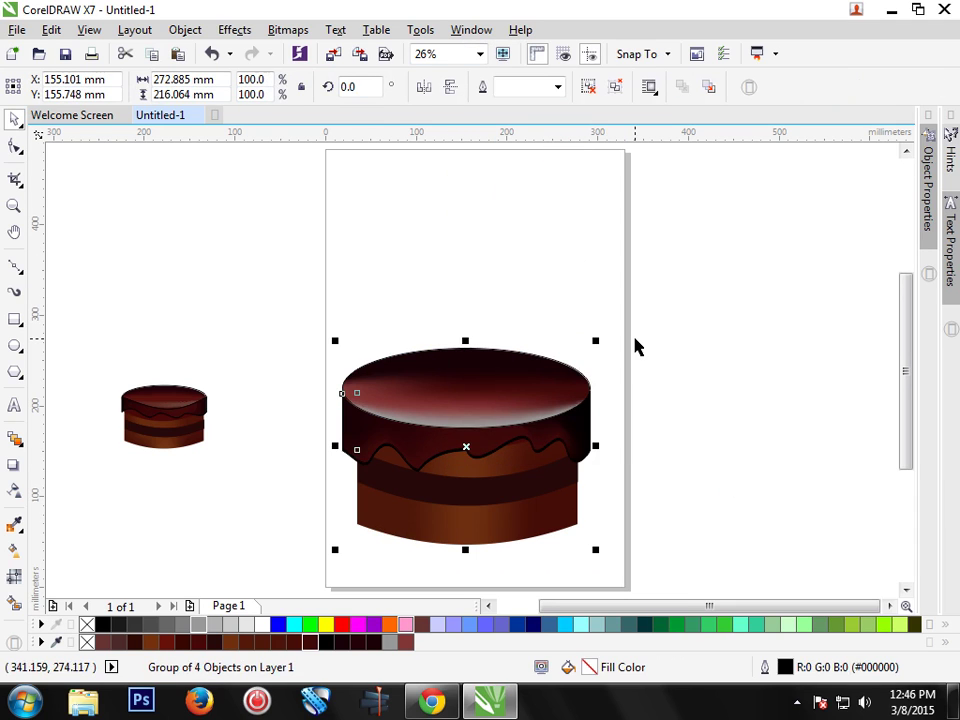
Step: Delete the small sample cake beside the page and reselect the grouped cake
{"action": "scroll", "coordinate": [636, 346], "scroll_direction": "down", "scroll_amount": 2}
{"action": "left_click_drag", "start_coordinate": [435, 333], "coordinate": [373, 412]}
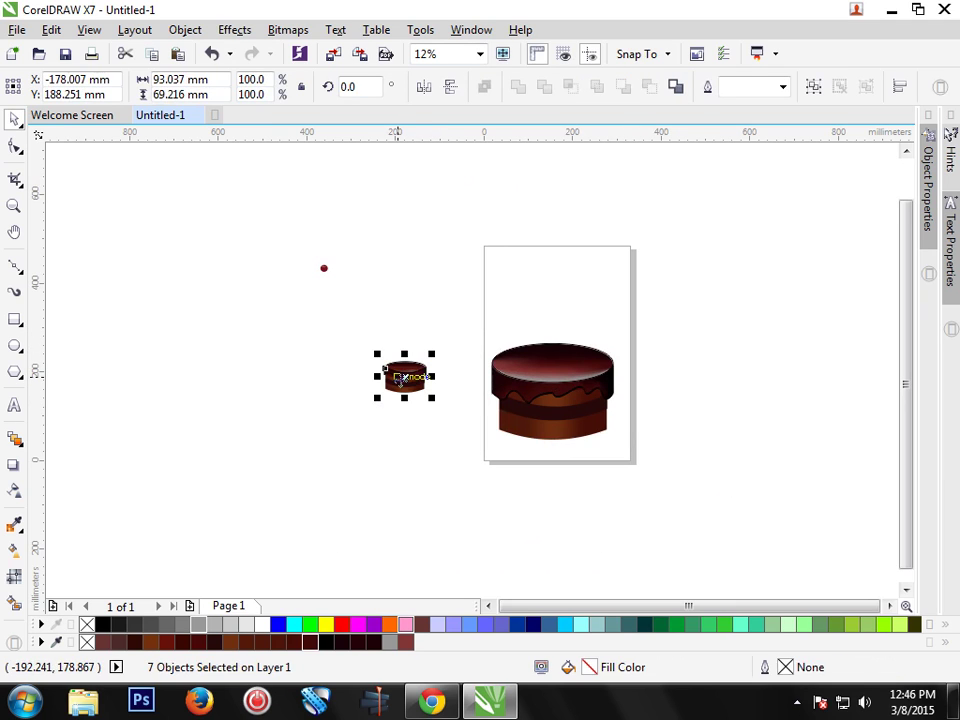
{"action": "key", "text": "Delete"}
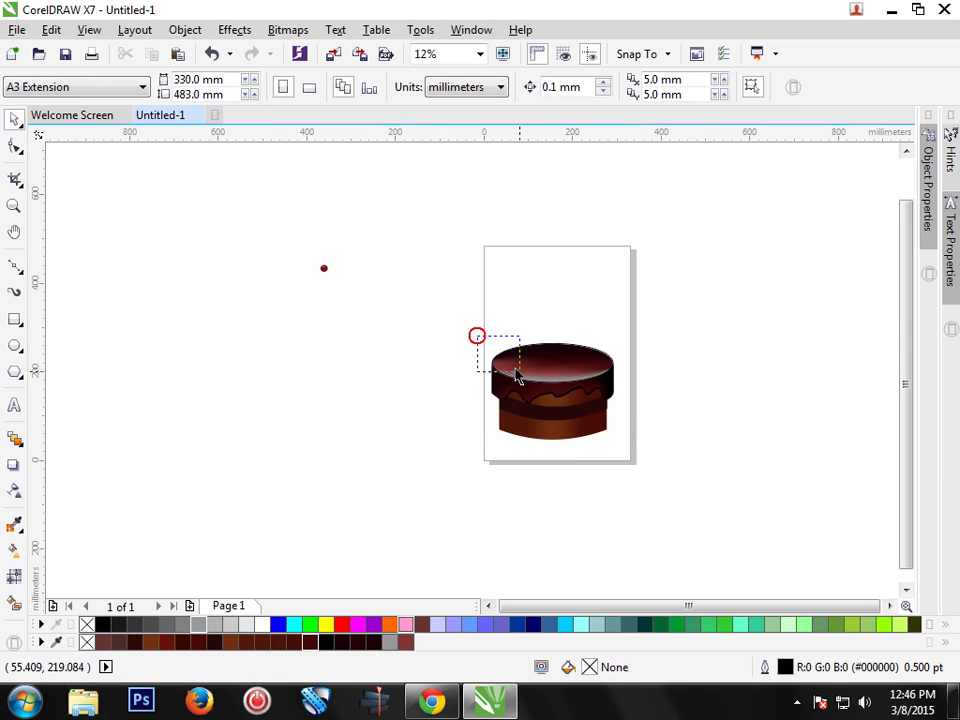
{"action": "left_click_drag", "start_coordinate": [517, 375], "coordinate": [639, 452]}
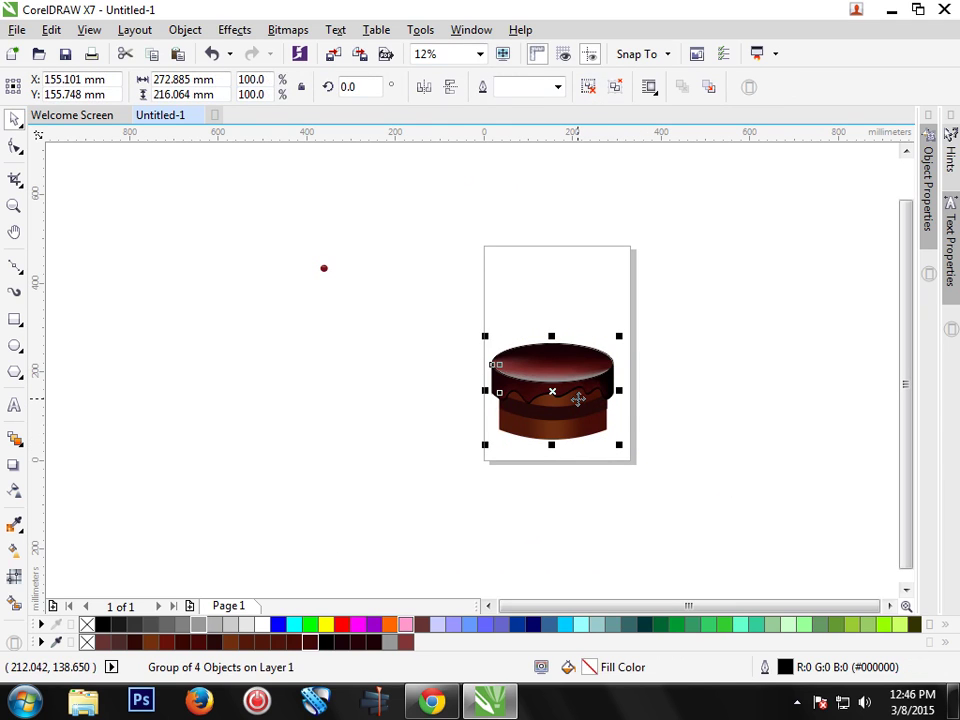
Step: Copy the cake group and paste a duplicate onto the canvas
{"action": "right_click", "coordinate": [541, 396]}
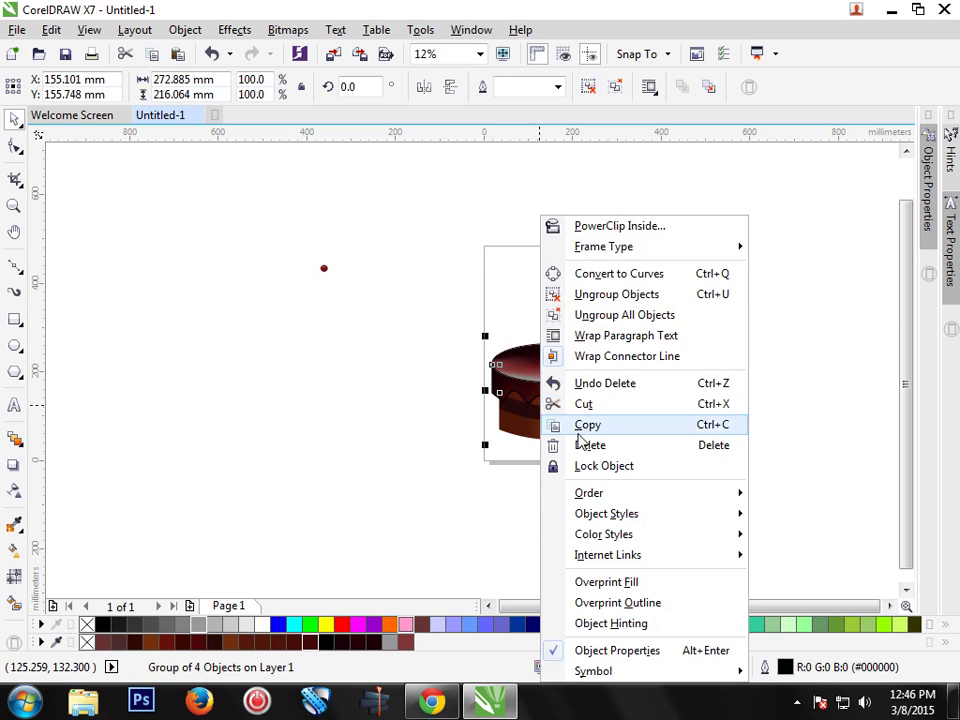
{"action": "left_click", "coordinate": [580, 428]}
{"action": "right_click", "coordinate": [327, 405]}
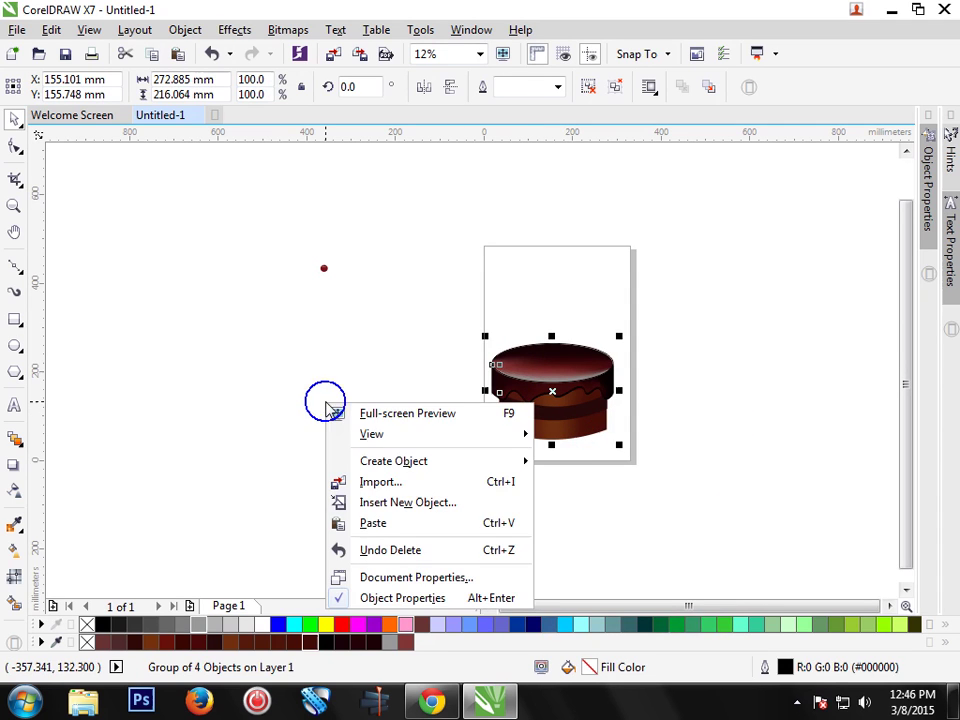
{"action": "left_click", "coordinate": [373, 524]}
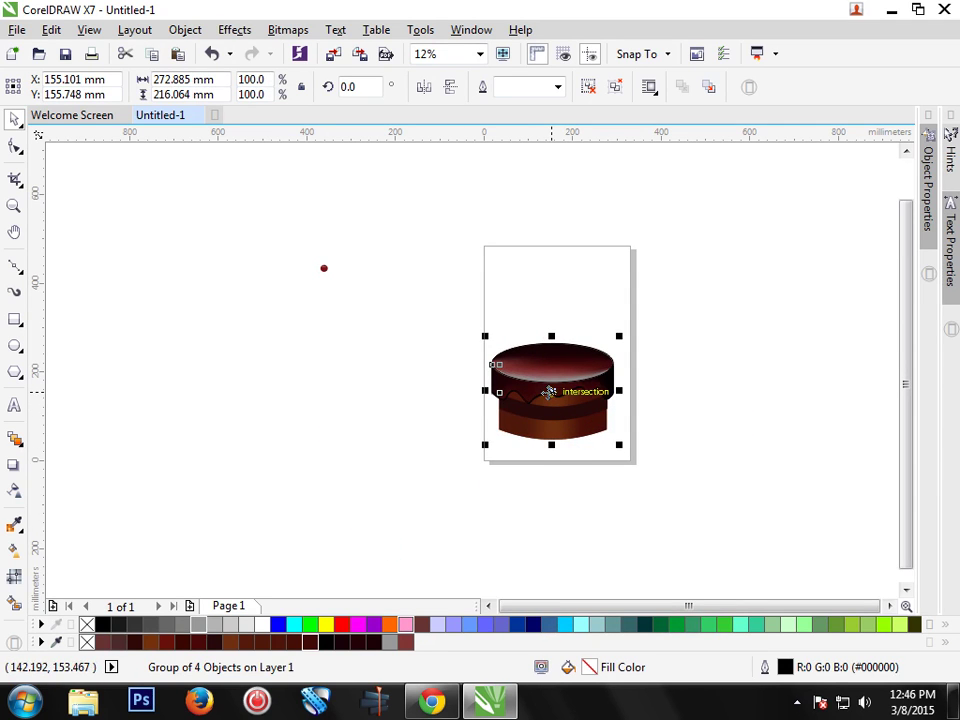
Step: Place the cake copy on top of the large cake, scaled to about 83.3%
{"action": "left_click_drag", "start_coordinate": [550, 392], "coordinate": [360, 393]}
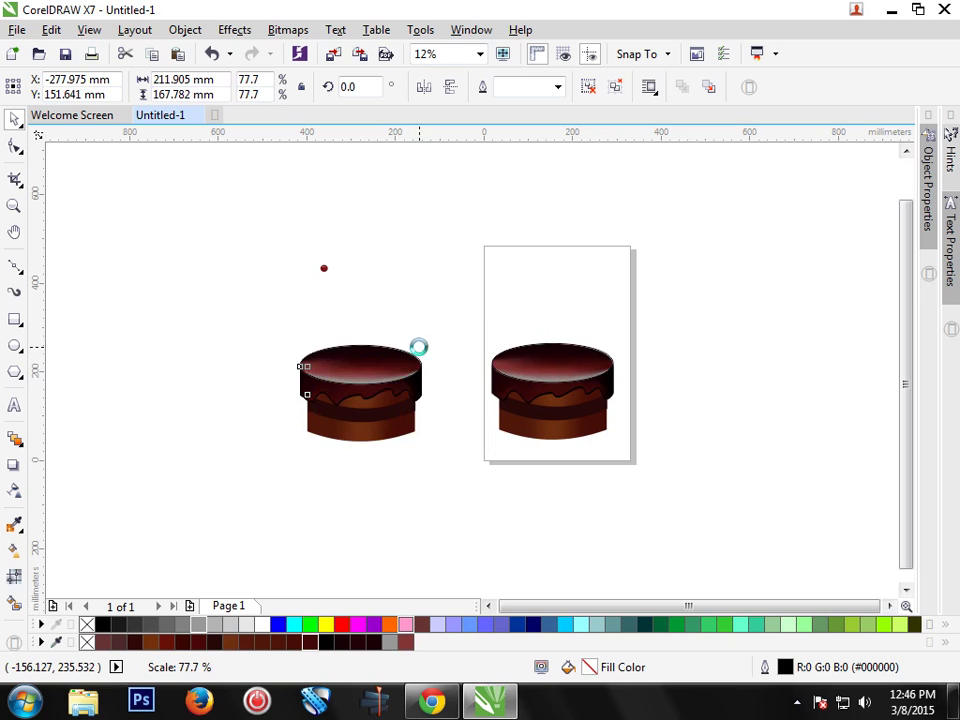
{"action": "left_click_drag", "start_coordinate": [428, 337], "coordinate": [415, 348]}
{"action": "left_click_drag", "start_coordinate": [371, 385], "coordinate": [551, 328]}
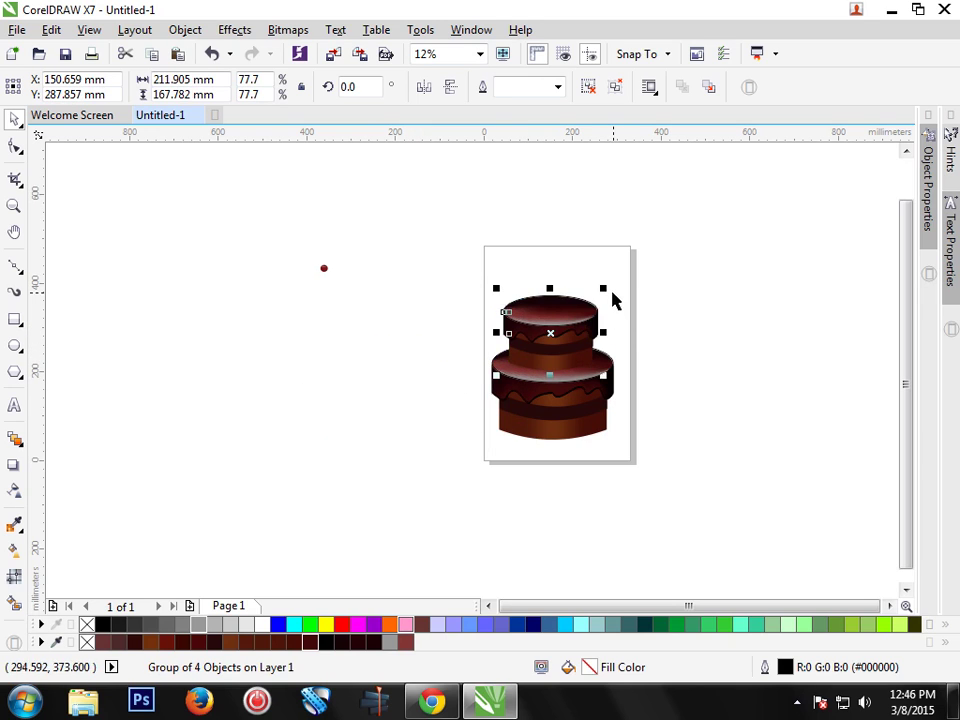
{"action": "left_click_drag", "start_coordinate": [608, 288], "coordinate": [612, 290]}
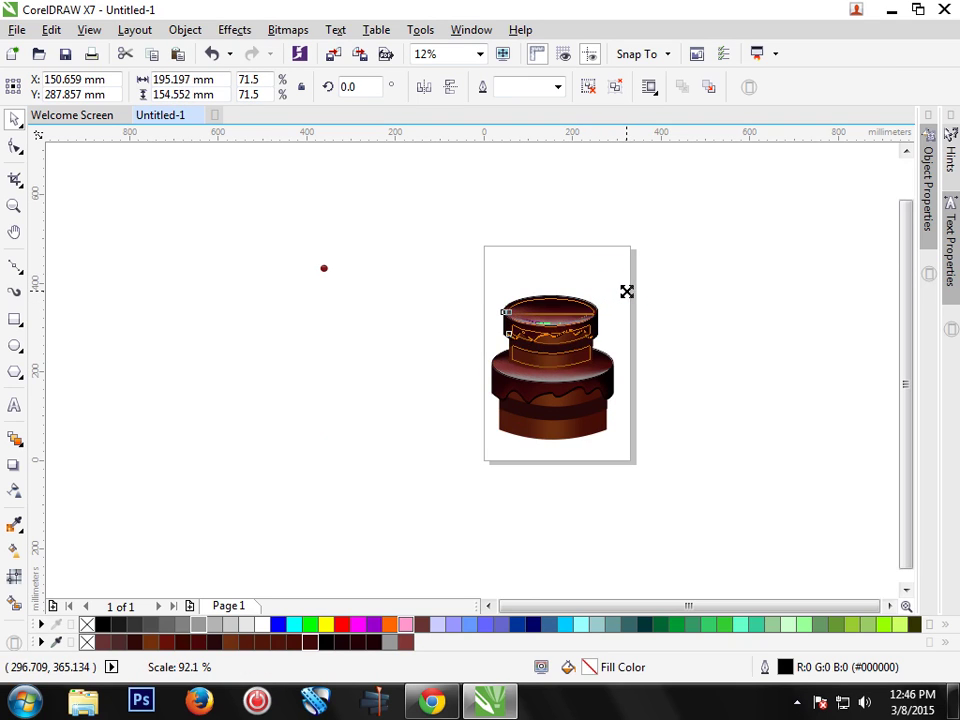
{"action": "left_click_drag", "start_coordinate": [620, 290], "coordinate": [626, 290]}
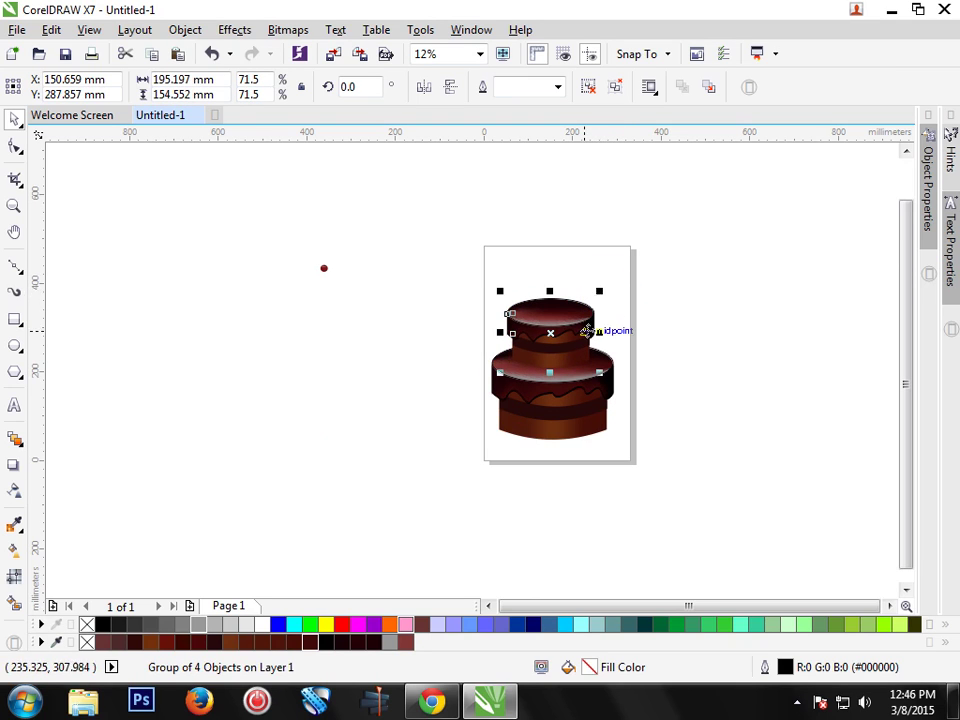
{"action": "left_click_drag", "start_coordinate": [600, 290], "coordinate": [616, 286]}
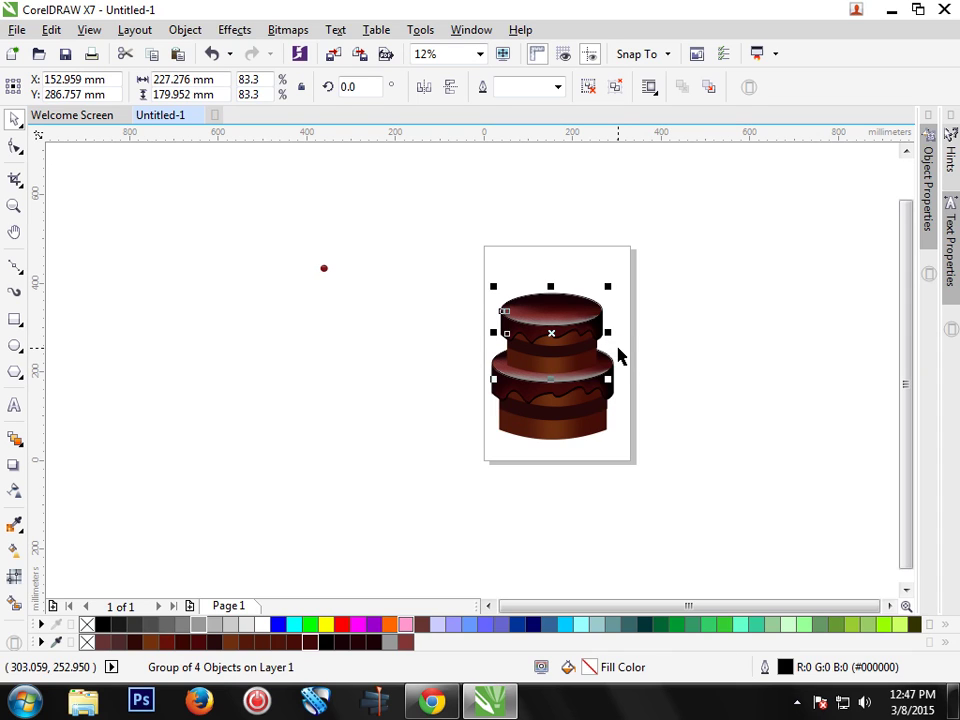
Step: Copy the top tier and paste a duplicate
{"action": "right_click", "coordinate": [559, 341]}
{"action": "left_click", "coordinate": [578, 424]}
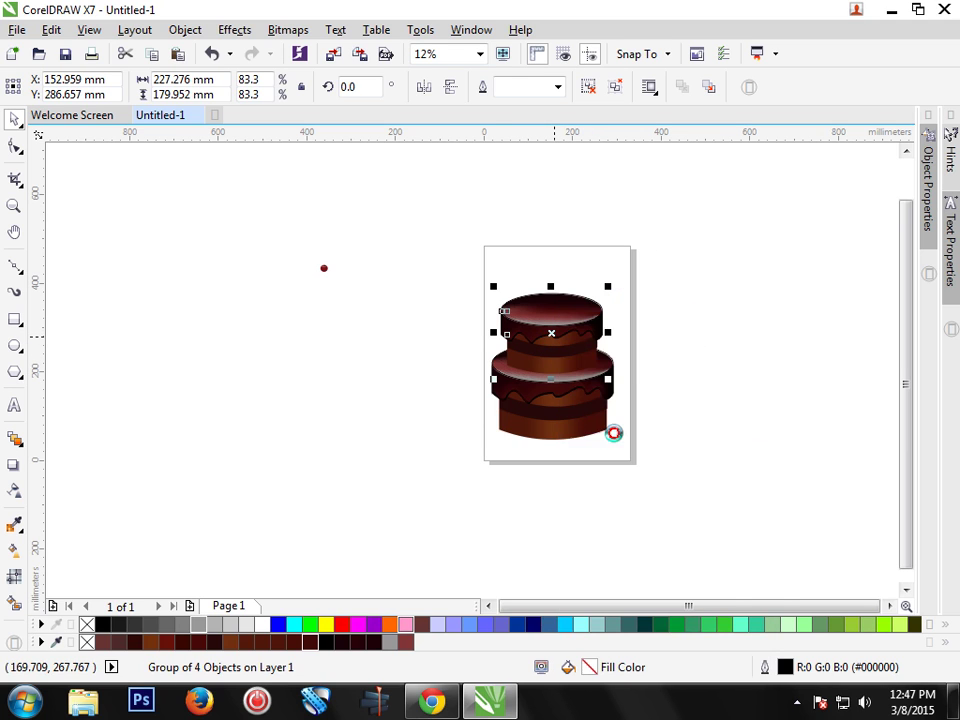
{"action": "right_click", "coordinate": [431, 385]}
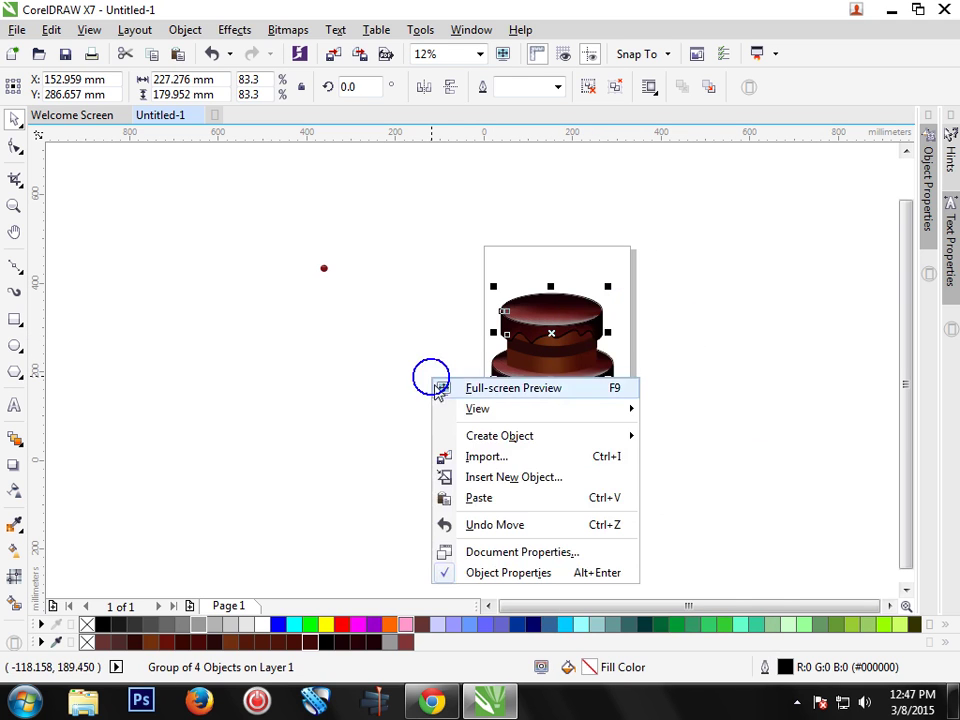
{"action": "left_click", "coordinate": [480, 494]}
Step: Place the duplicate atop the cake, scaled to 61.8%, and nudge it right to centre
{"action": "left_click_drag", "start_coordinate": [552, 332], "coordinate": [557, 285]}
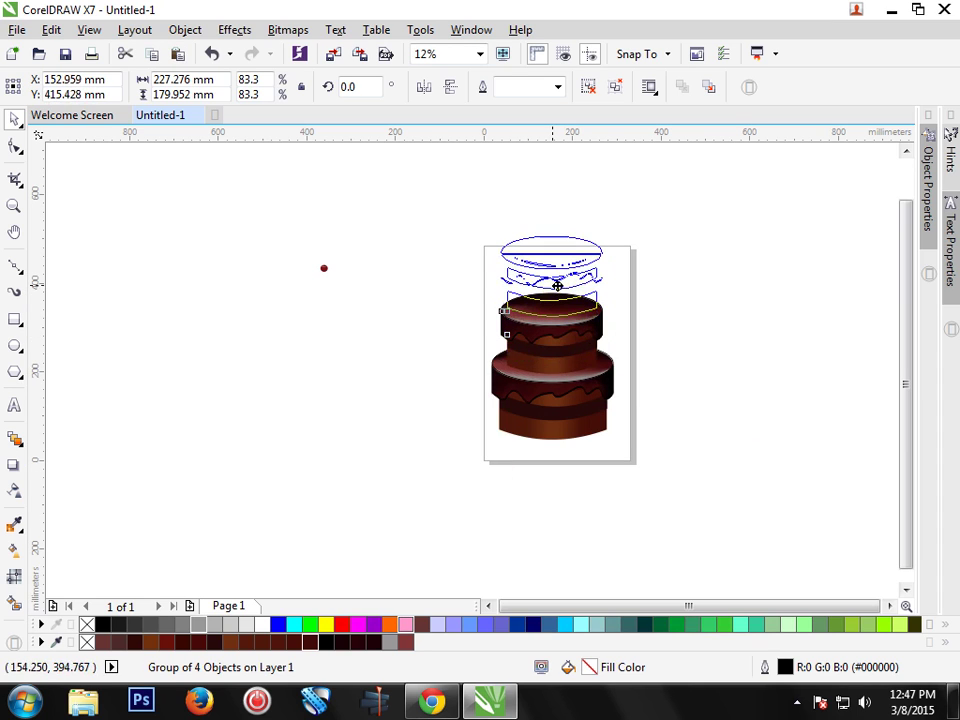
{"action": "left_click_drag", "start_coordinate": [557, 285], "coordinate": [553, 285]}
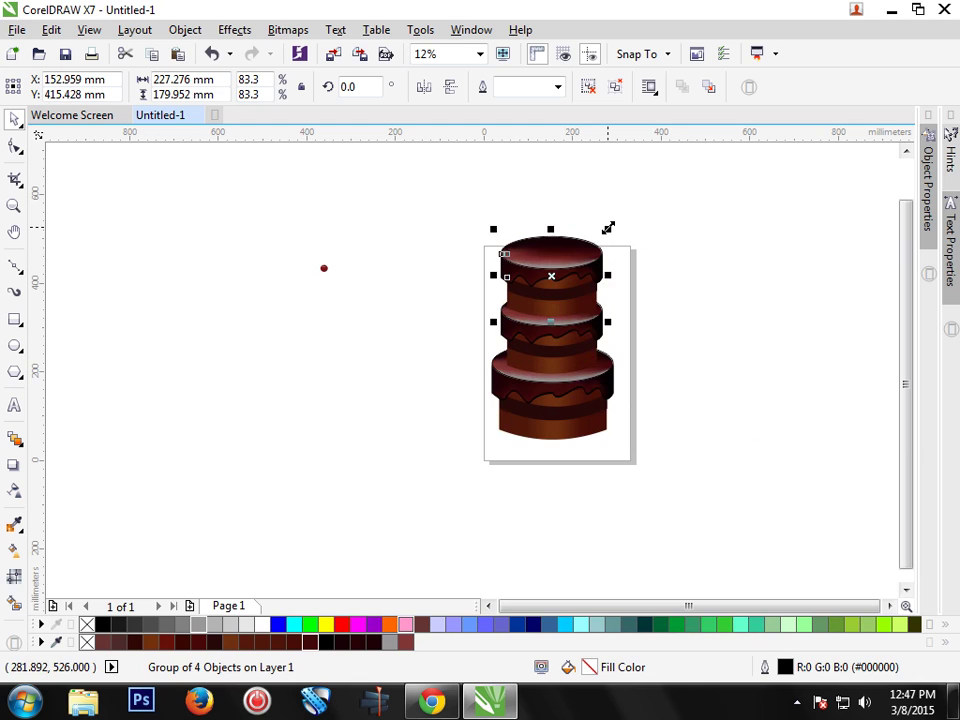
{"action": "left_click_drag", "start_coordinate": [608, 228], "coordinate": [605, 241]}
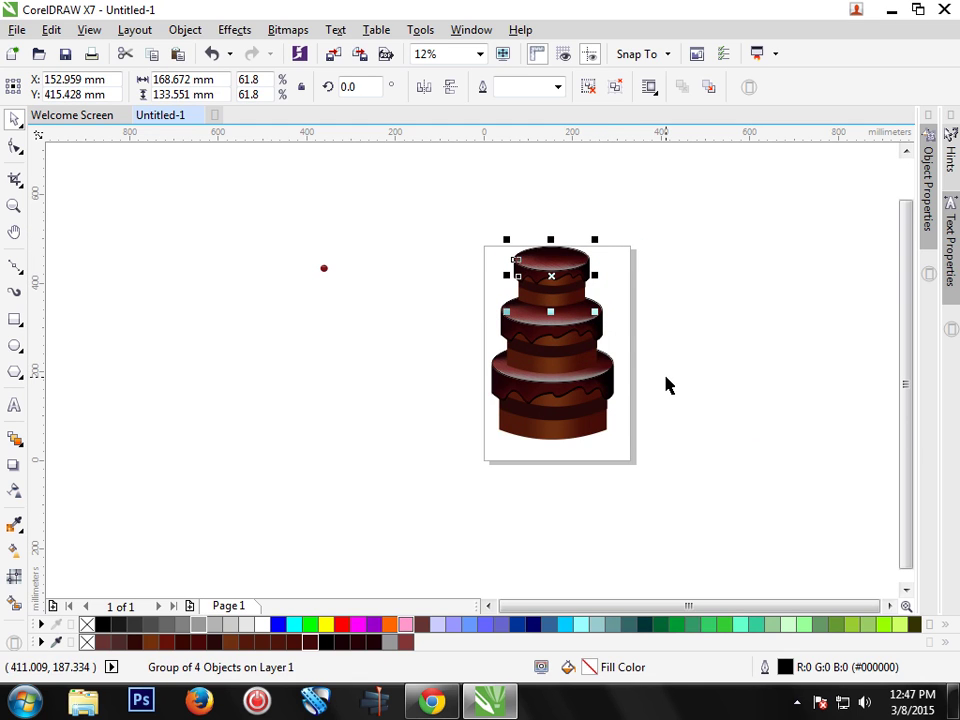
{"action": "left_click", "coordinate": [595, 338]}
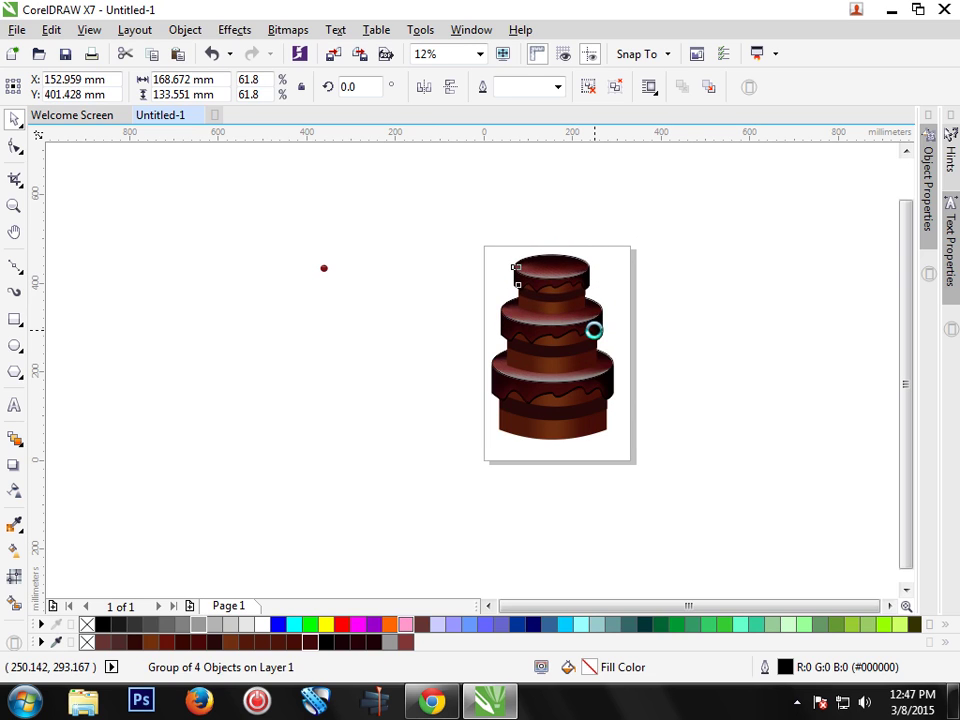
{"action": "key", "text": "Right"}
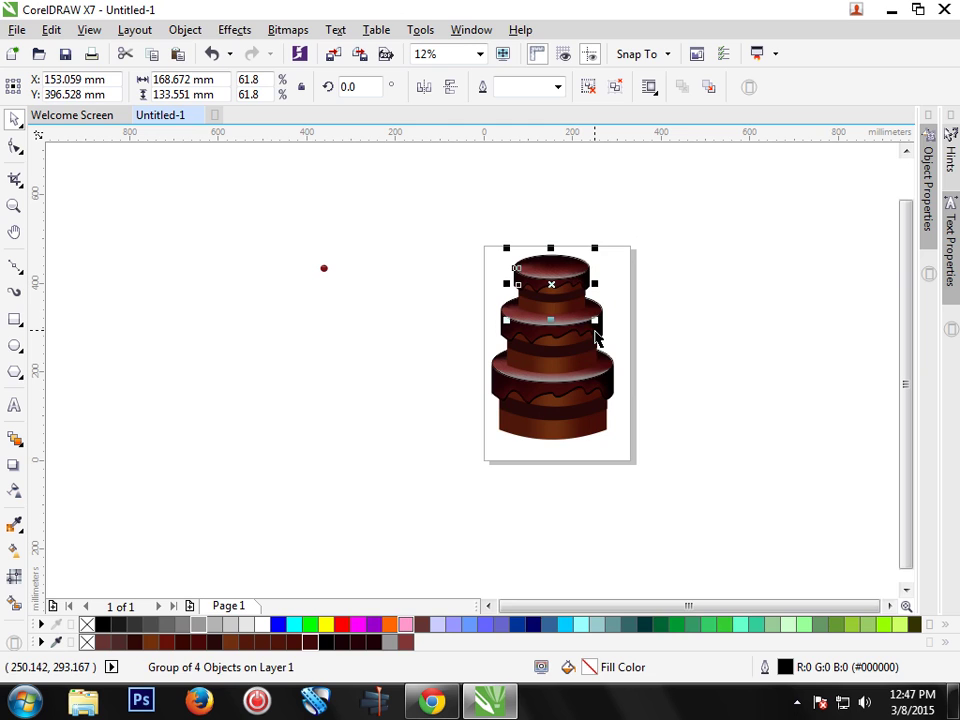
{"action": "left_click", "coordinate": [677, 379]}
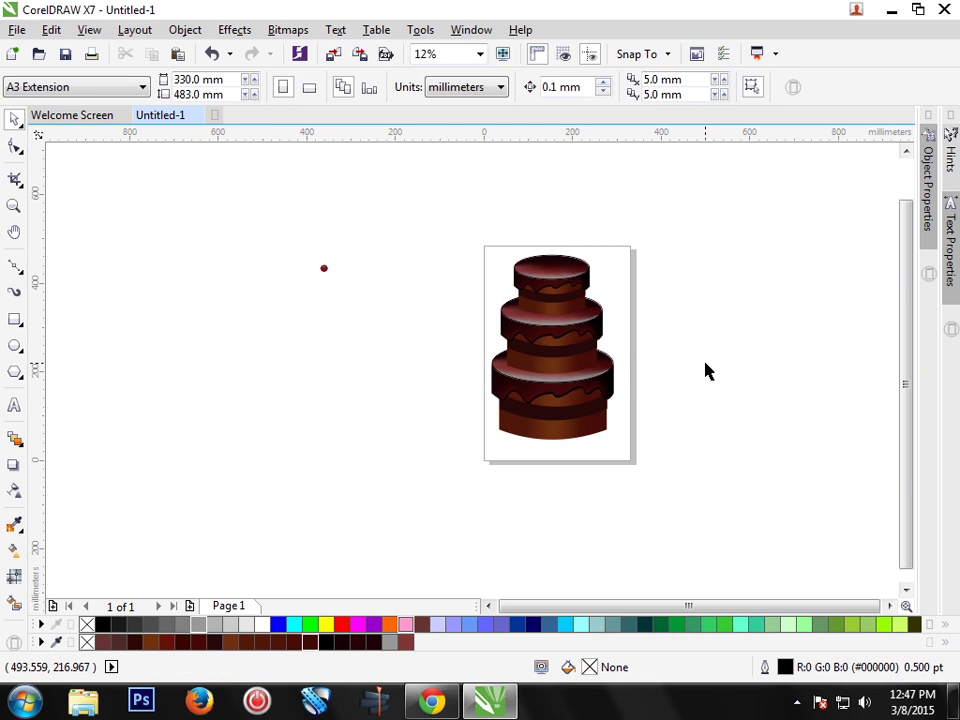
Step: Zoom in on the cake and group its three tiers into one 3-object group
{"action": "left_click", "coordinate": [15, 206]}
{"action": "left_click_drag", "start_coordinate": [451, 224], "coordinate": [639, 455]}
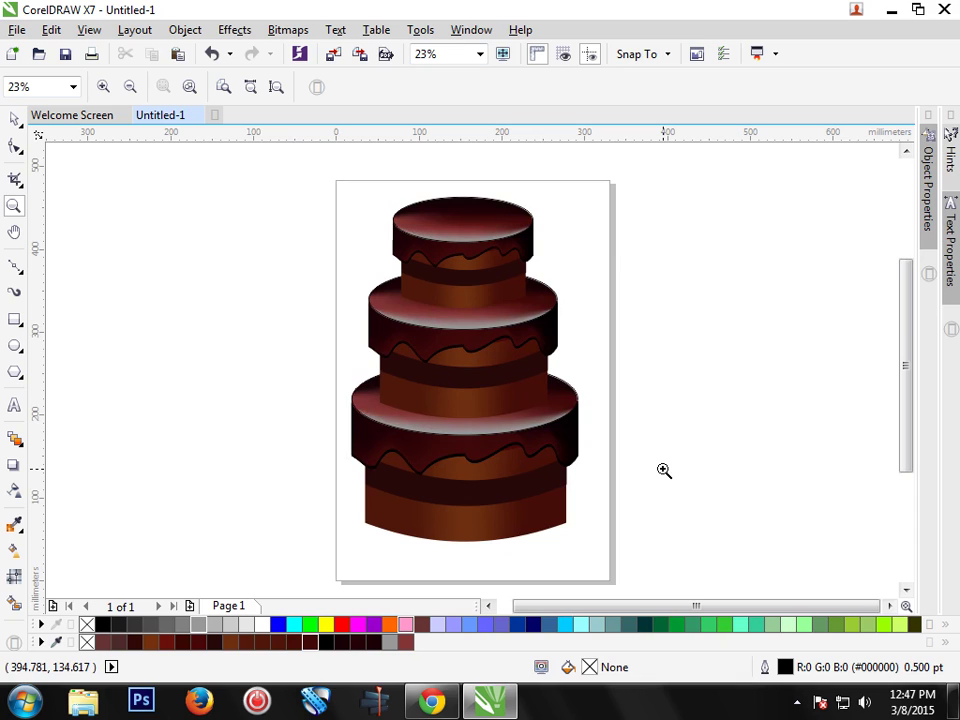
{"action": "left_click", "coordinate": [15, 119]}
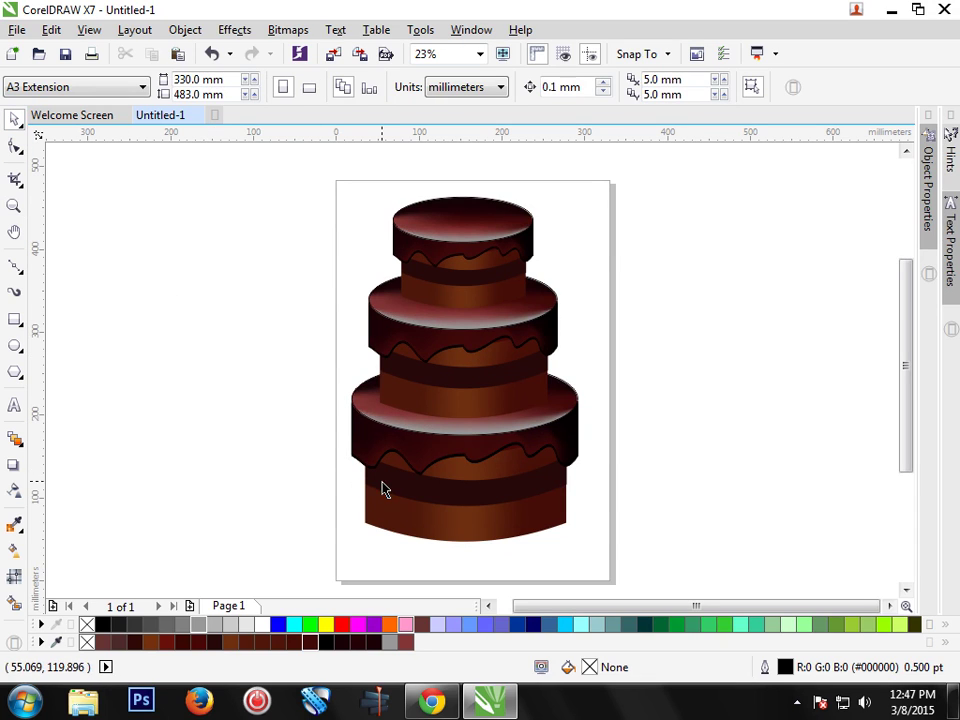
{"action": "mouse_move", "coordinate": [318, 189]}
{"action": "left_mouse_down"}
{"action": "mouse_move", "coordinate": [478, 325]}
{"action": "mouse_move", "coordinate": [604, 574]}
{"action": "left_mouse_up"}
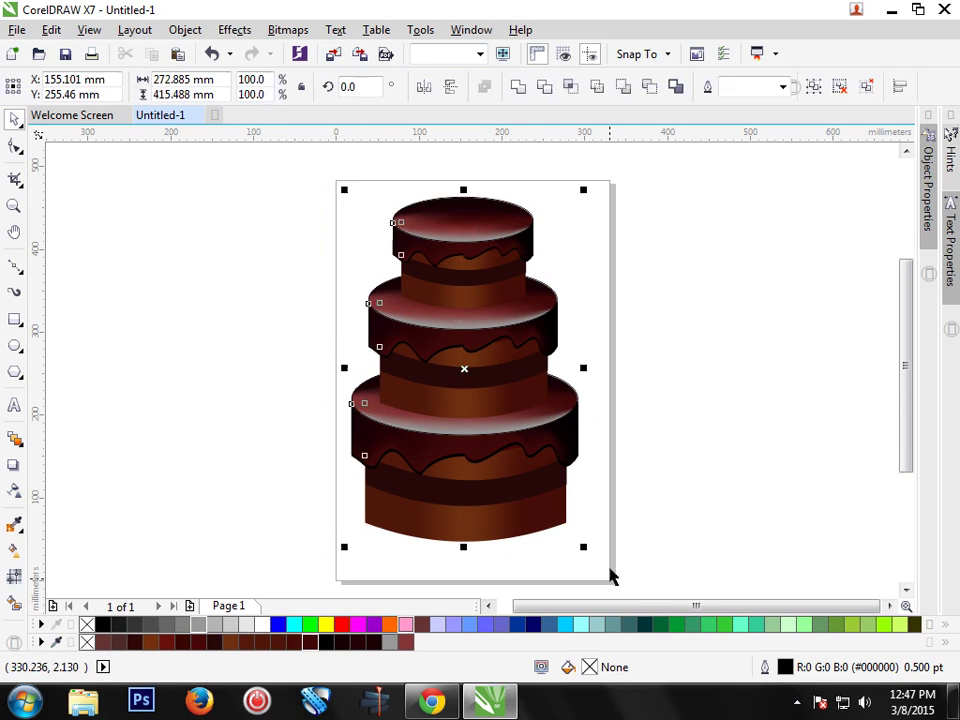
{"action": "right_click", "coordinate": [557, 264]}
{"action": "left_click", "coordinate": [628, 362]}
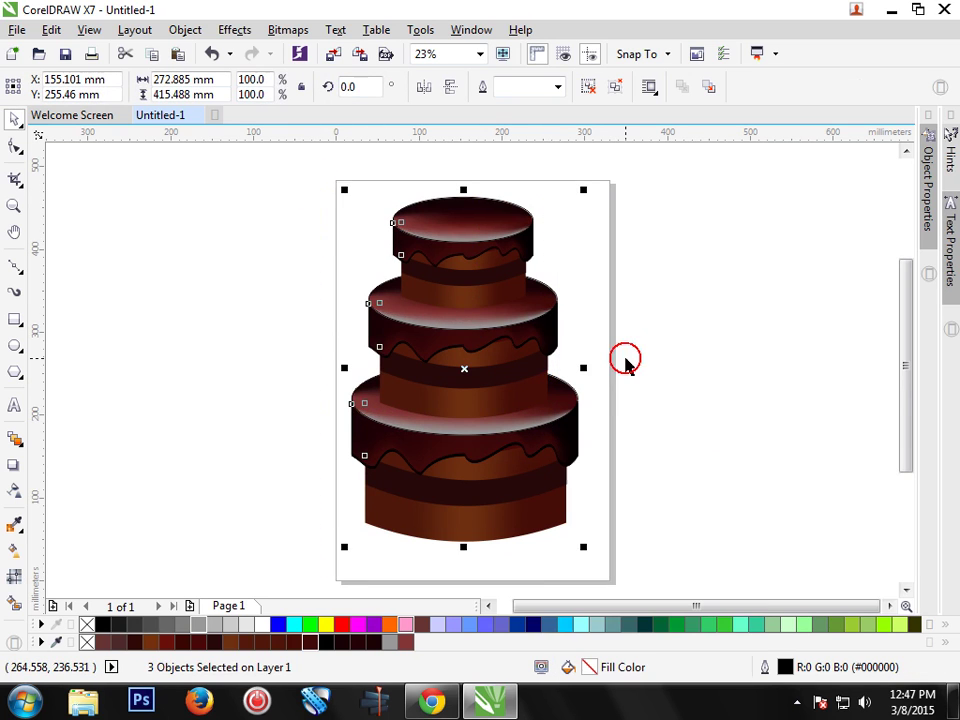
{"action": "left_click", "coordinate": [717, 370]}
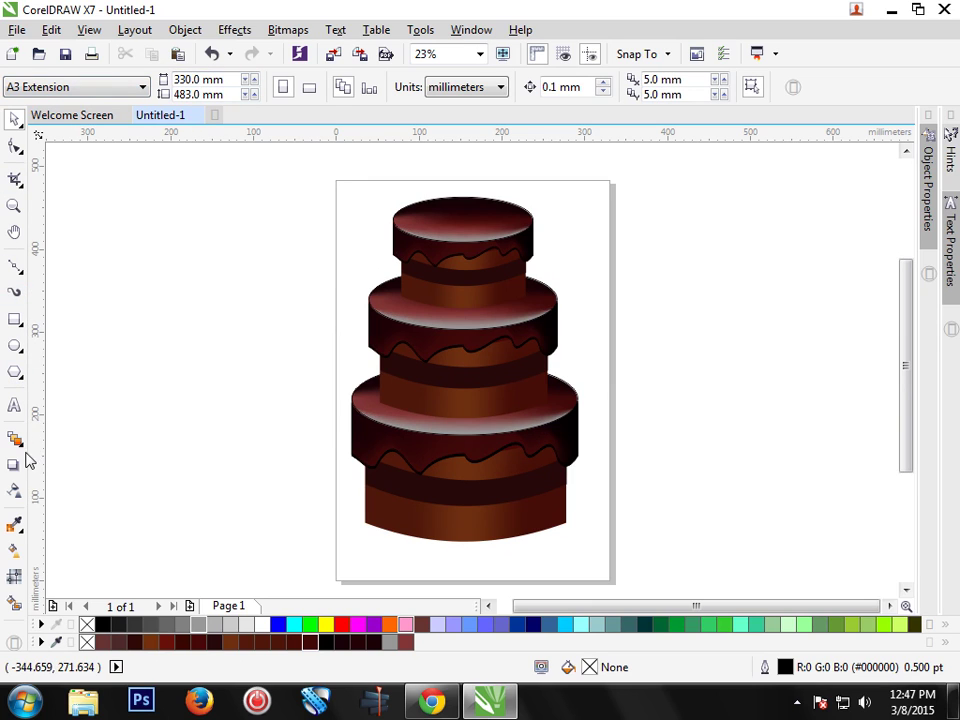
Step: Draw a tall rectangle and move it beside the cake as the candle body
{"action": "left_click", "coordinate": [15, 321]}
{"action": "left_click_drag", "start_coordinate": [132, 285], "coordinate": [168, 428]}
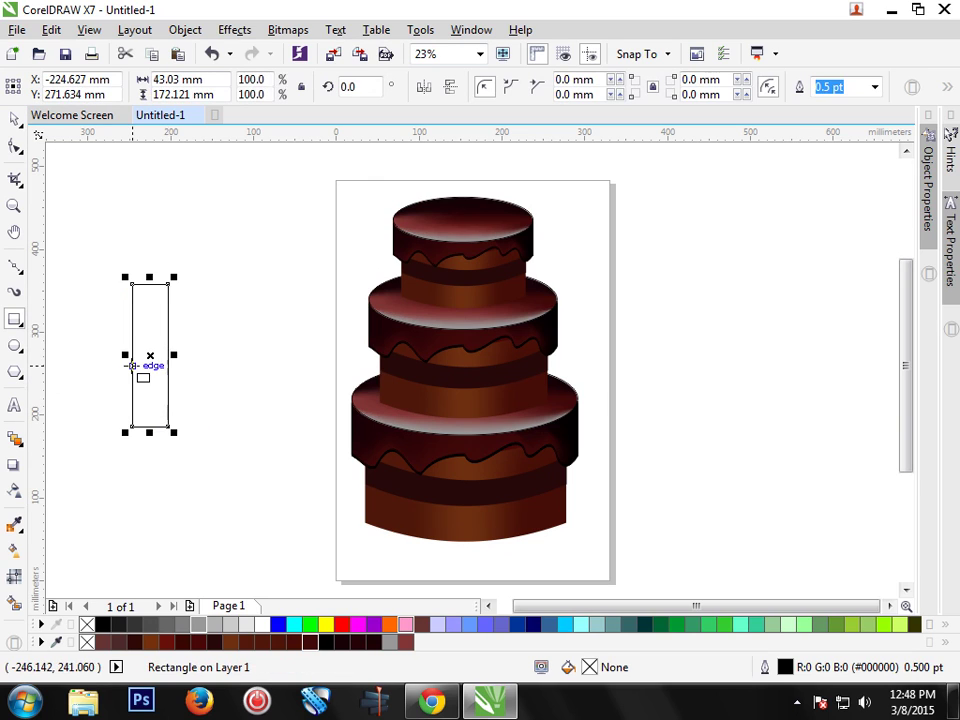
{"action": "left_click", "coordinate": [12, 125]}
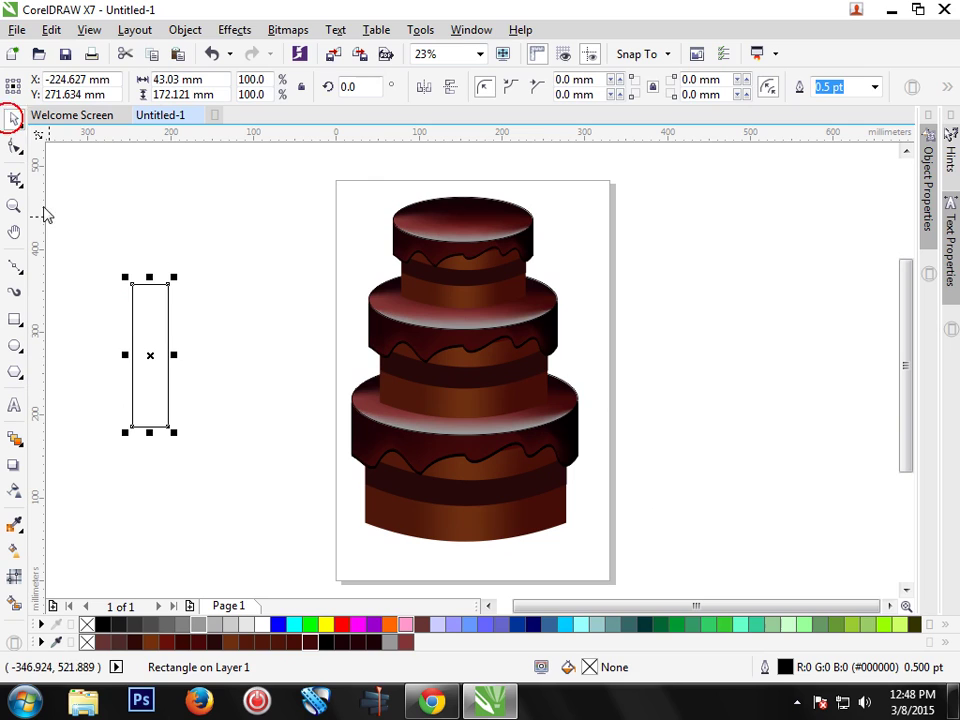
{"action": "left_click_drag", "start_coordinate": [149, 355], "coordinate": [208, 401]}
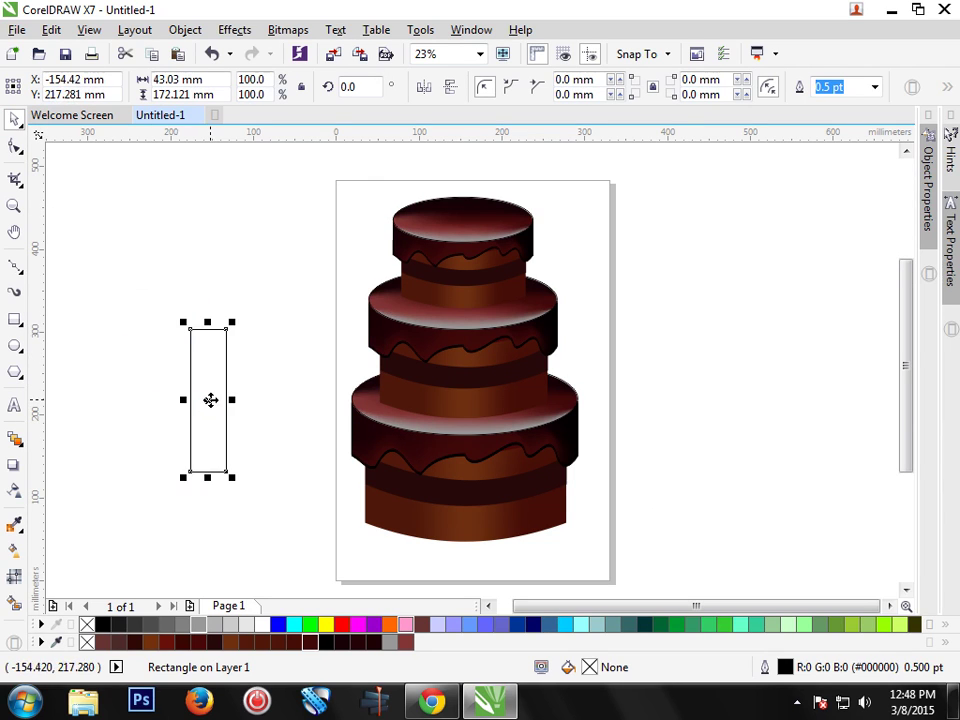
Step: Fill the rectangle magenta with no outline, then give it a magenta-to-white fountain gradient
{"action": "left_click", "coordinate": [14, 549]}
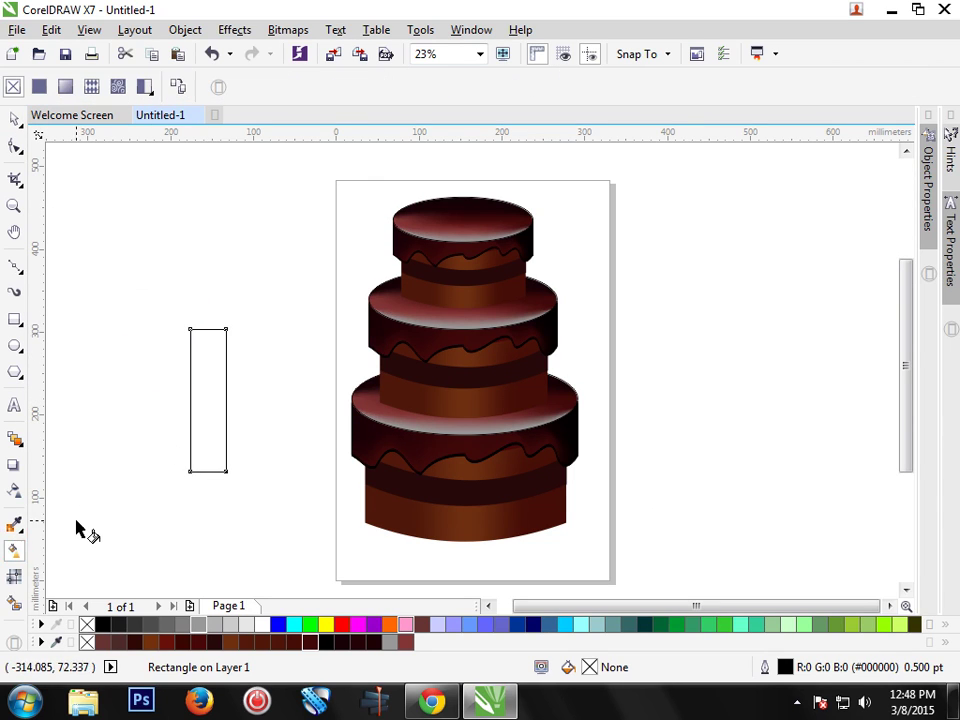
{"action": "left_click", "coordinate": [215, 625]}
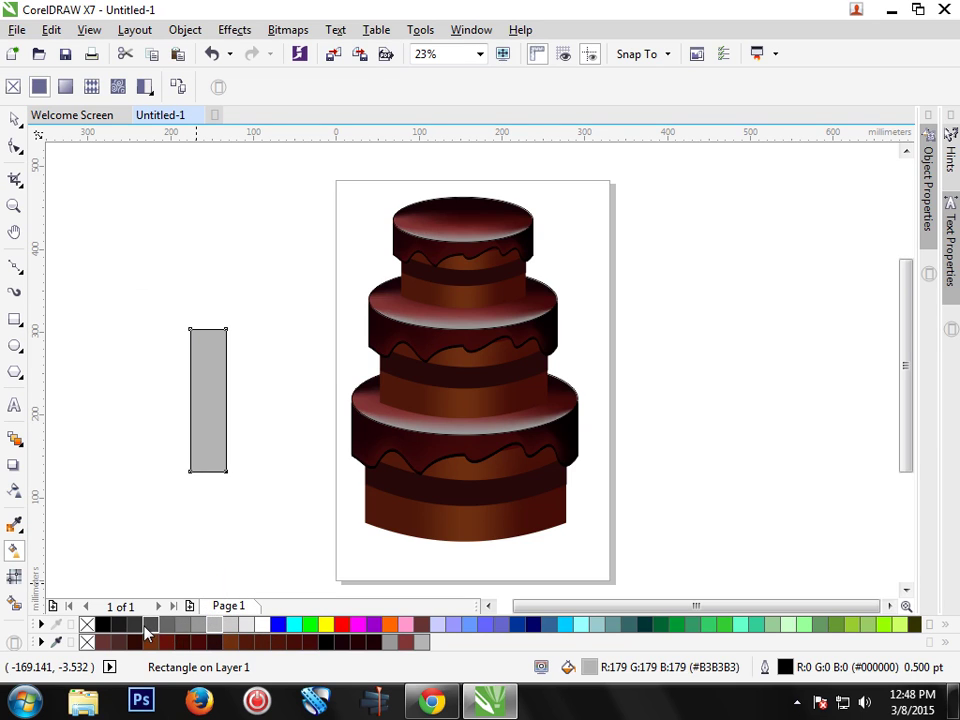
{"action": "left_click", "coordinate": [354, 624]}
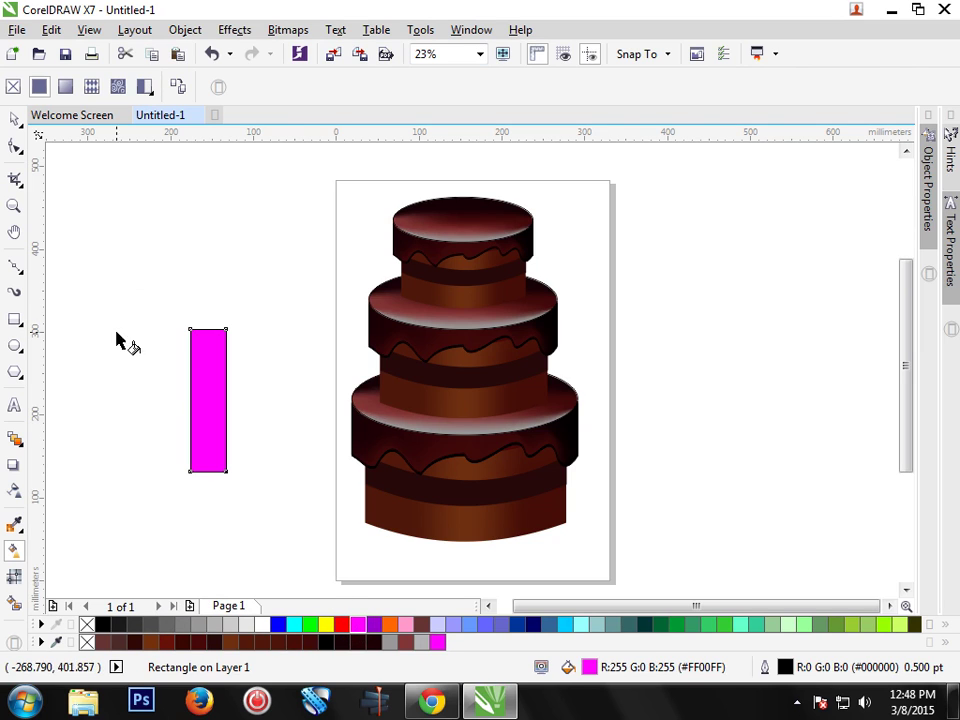
{"action": "right_click", "coordinate": [87, 626]}
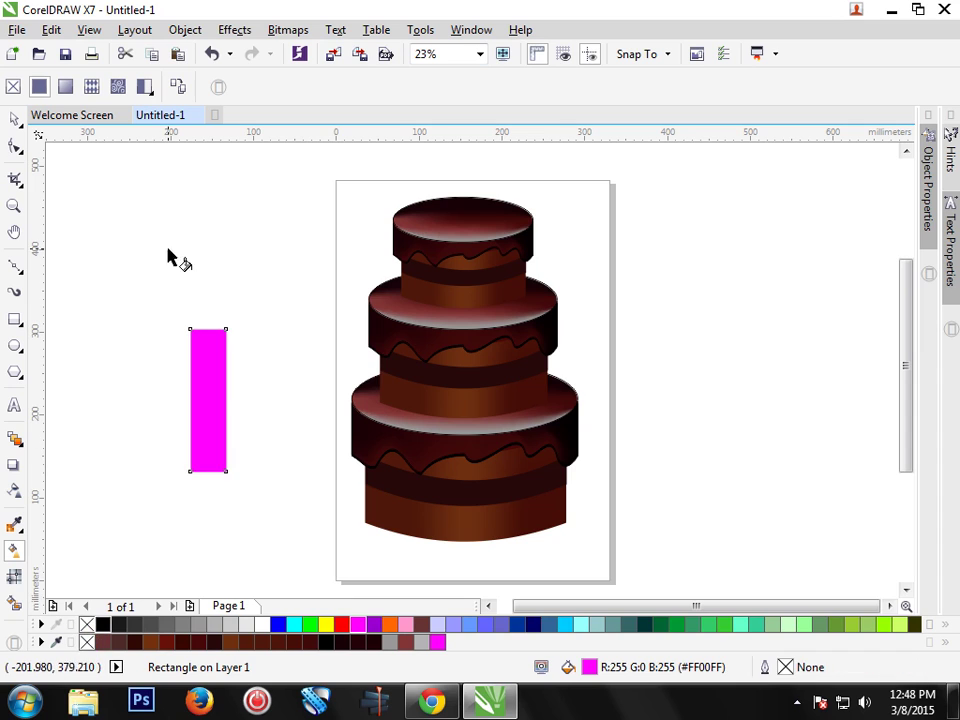
{"action": "left_click", "coordinate": [64, 90]}
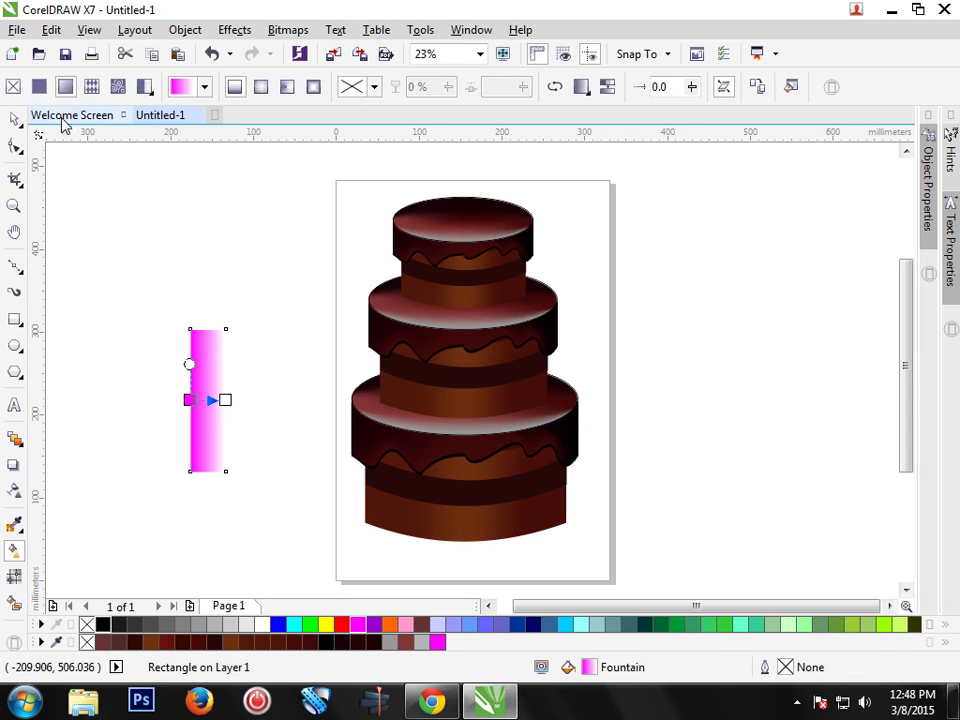
{"action": "left_click_drag", "start_coordinate": [225, 400], "coordinate": [287, 400]}
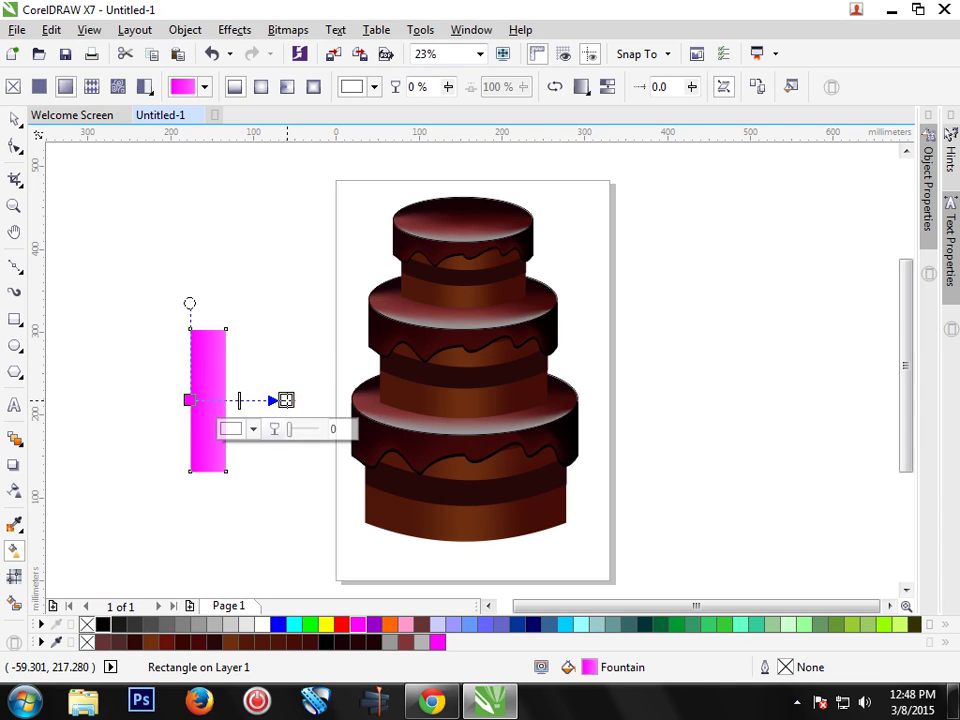
{"action": "left_click_drag", "start_coordinate": [188, 400], "coordinate": [175, 400]}
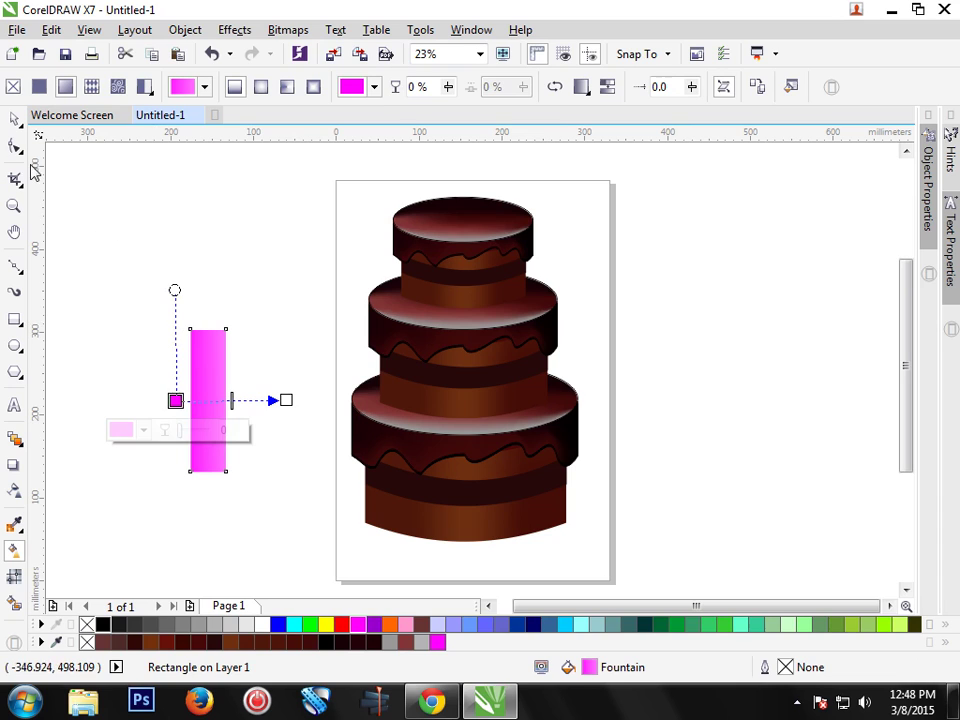
{"action": "left_click", "coordinate": [14, 119]}
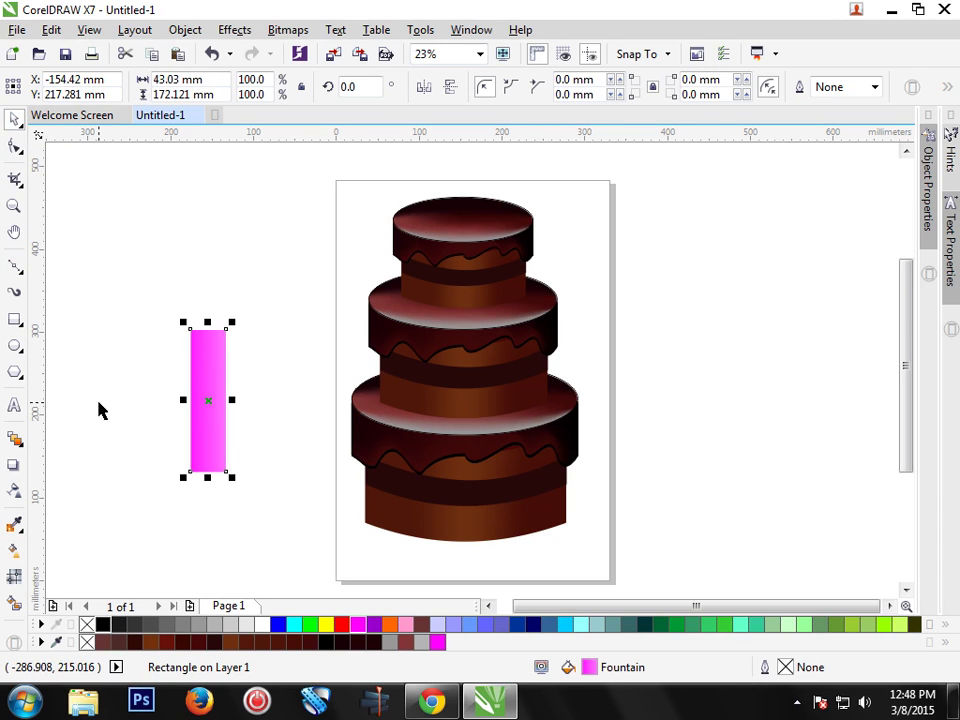
Step: Undo the last change, move the pink candle closer to the cake, and copy it
{"action": "key", "text": "ctrl+z"}
{"action": "left_click", "coordinate": [200, 455]}
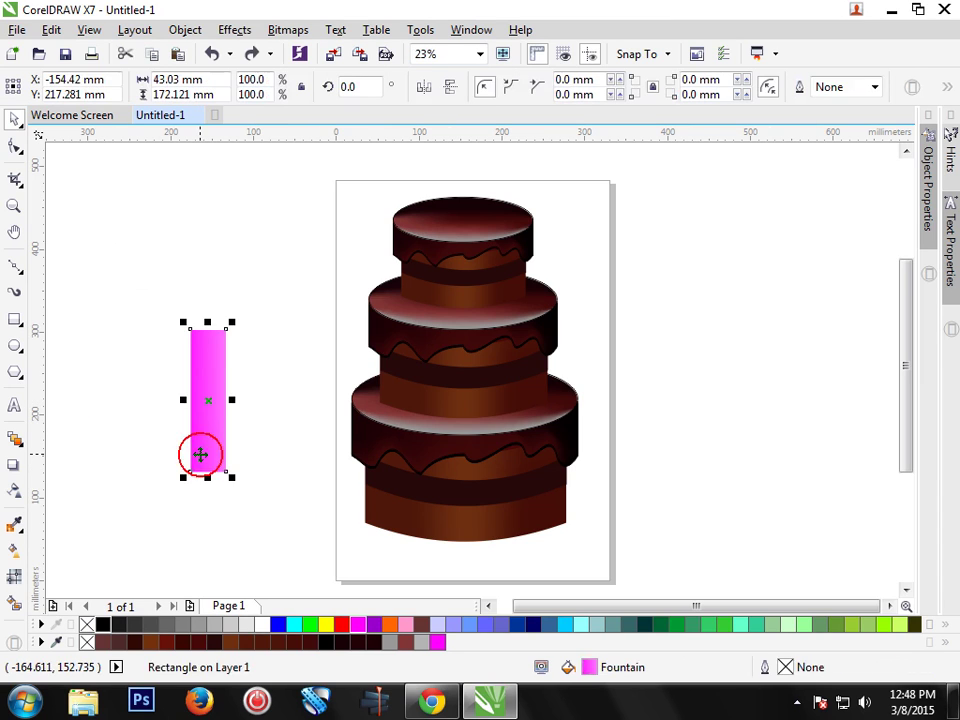
{"action": "left_click_drag", "start_coordinate": [200, 455], "coordinate": [232, 457]}
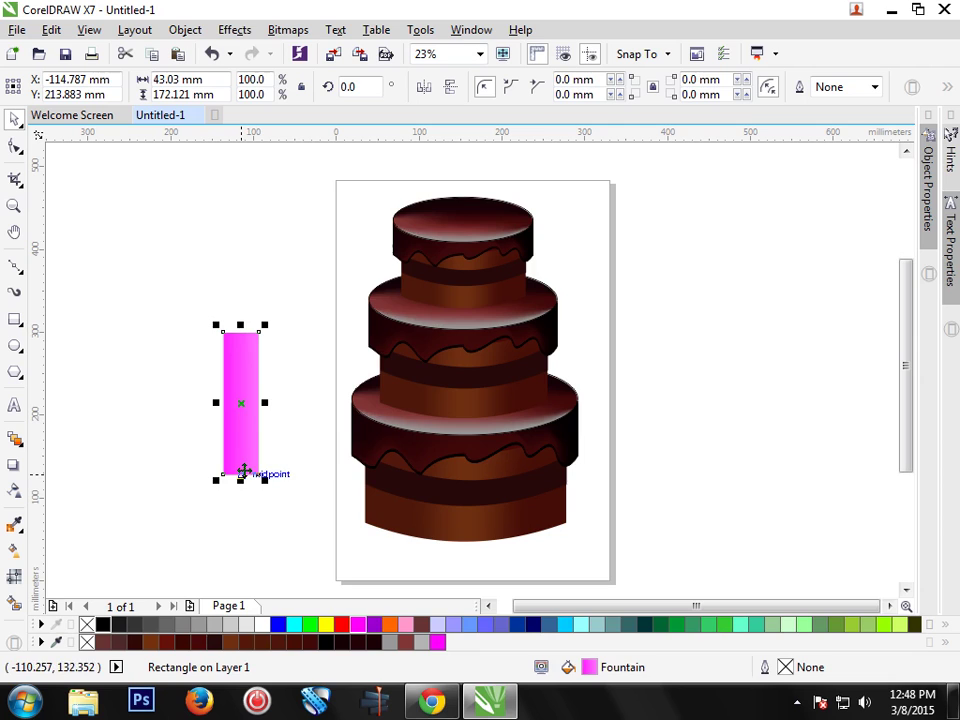
{"action": "right_click", "coordinate": [237, 450]}
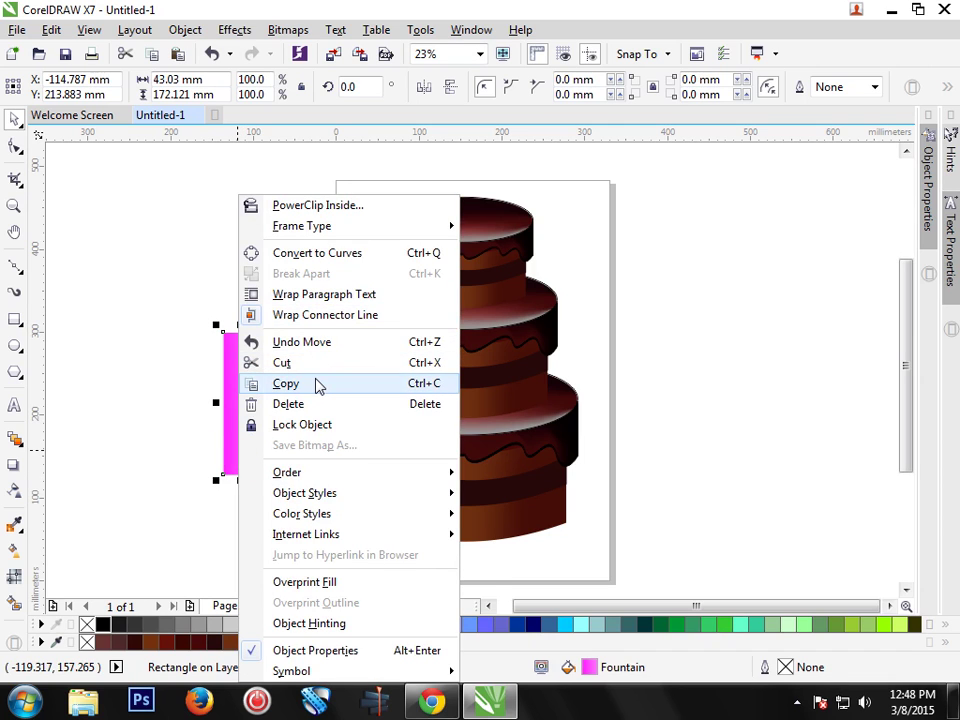
{"action": "left_click", "coordinate": [317, 384]}
Step: Paste the copy, shrink it to a thin red band, and move it up the candle
{"action": "right_click", "coordinate": [235, 405]}
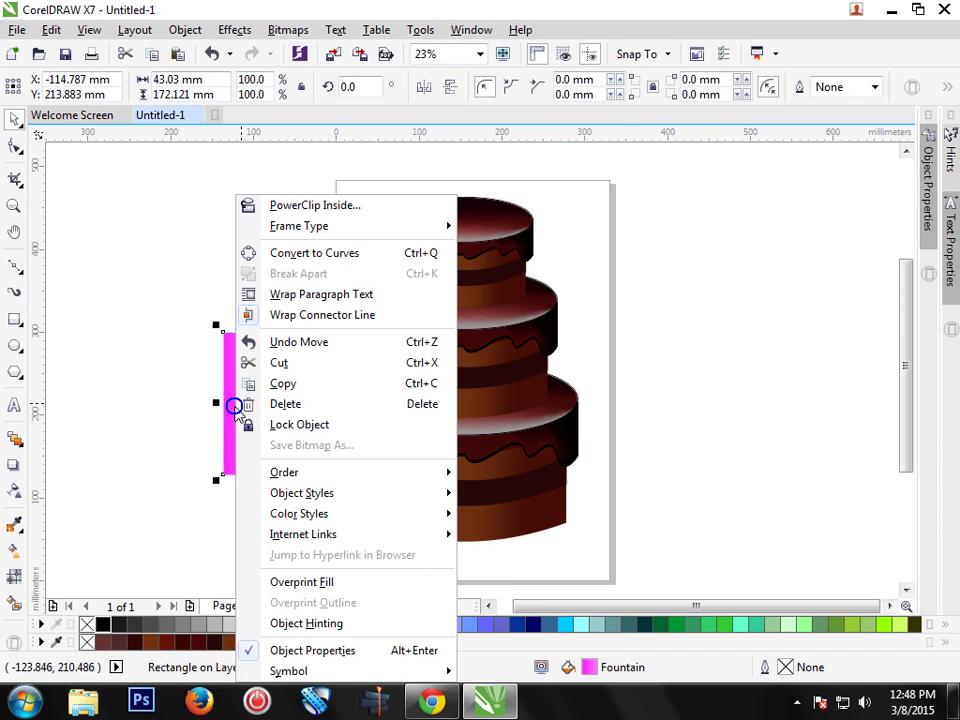
{"action": "left_click", "coordinate": [175, 480]}
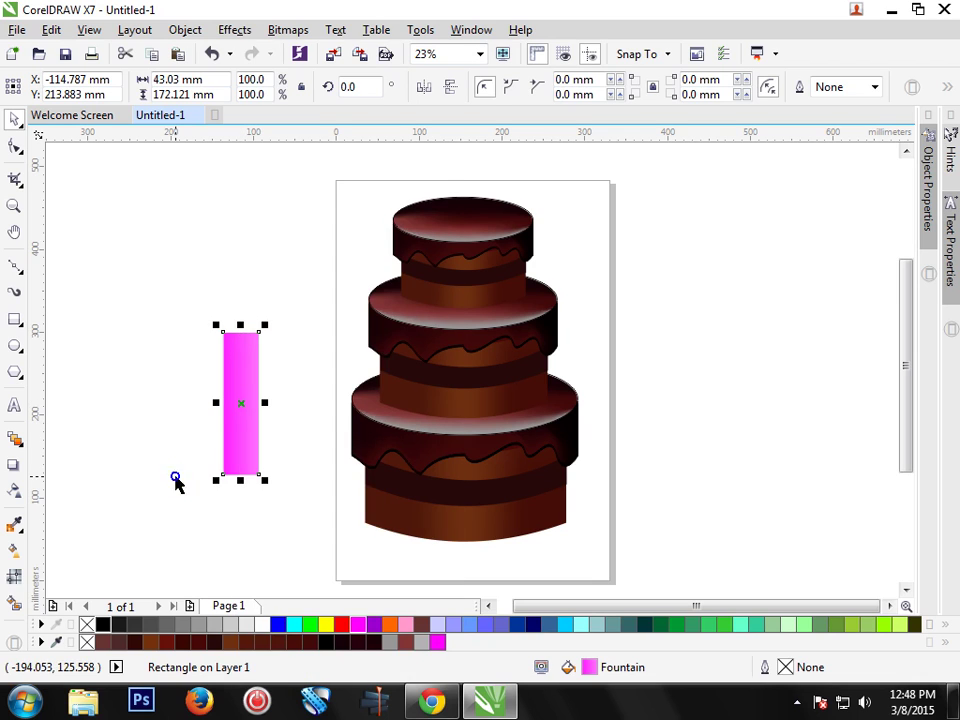
{"action": "right_click", "coordinate": [161, 465]}
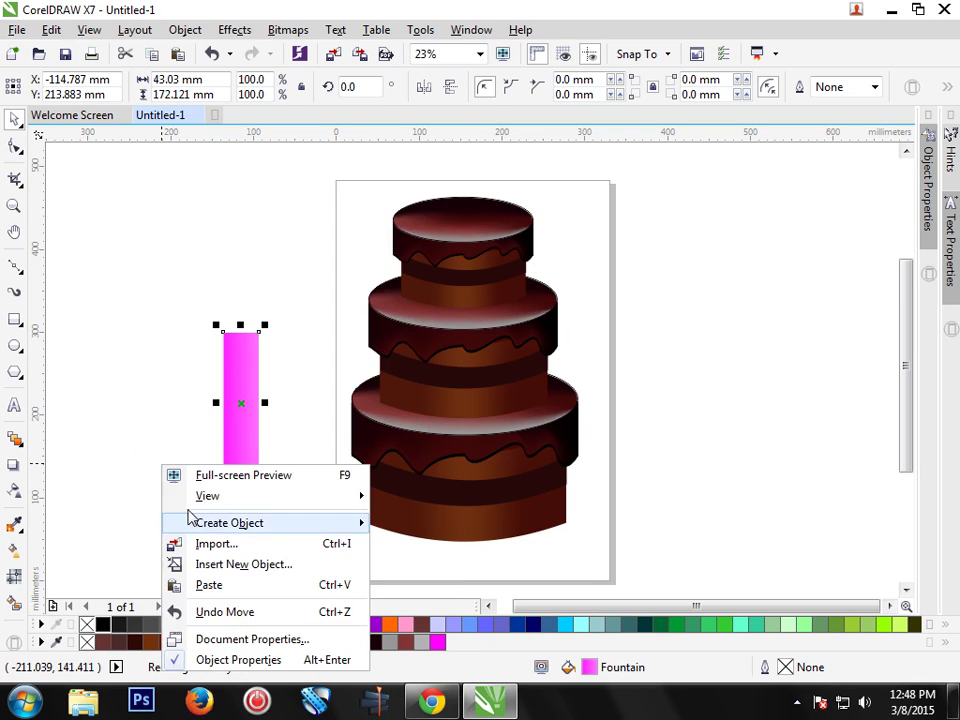
{"action": "left_click", "coordinate": [222, 580]}
{"action": "left_click_drag", "start_coordinate": [240, 479], "coordinate": [253, 421]}
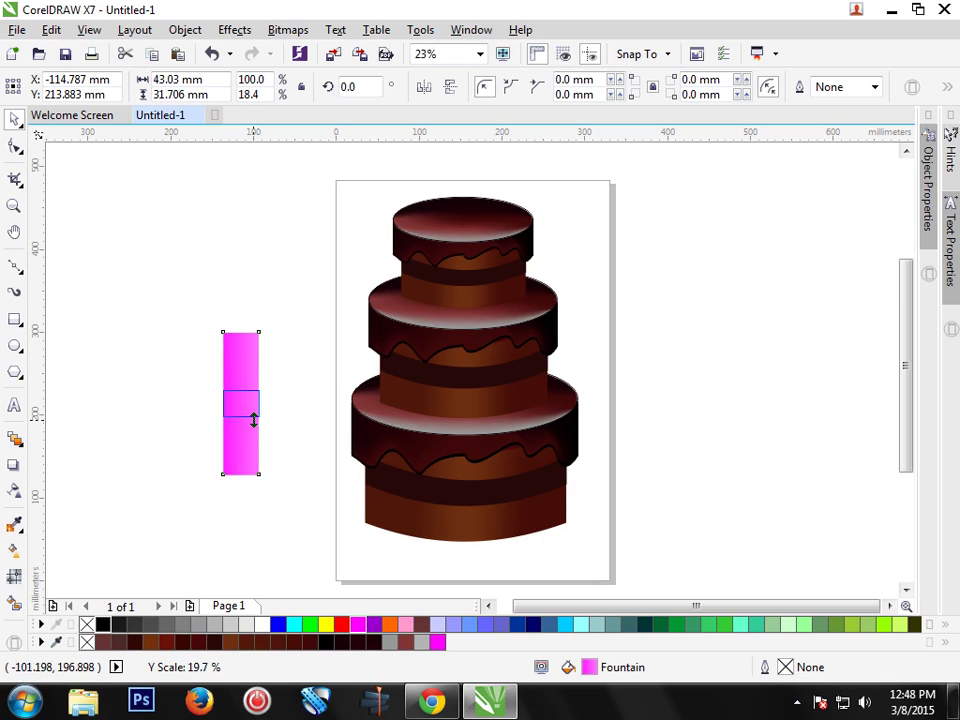
{"action": "left_click_drag", "start_coordinate": [253, 421], "coordinate": [254, 410]}
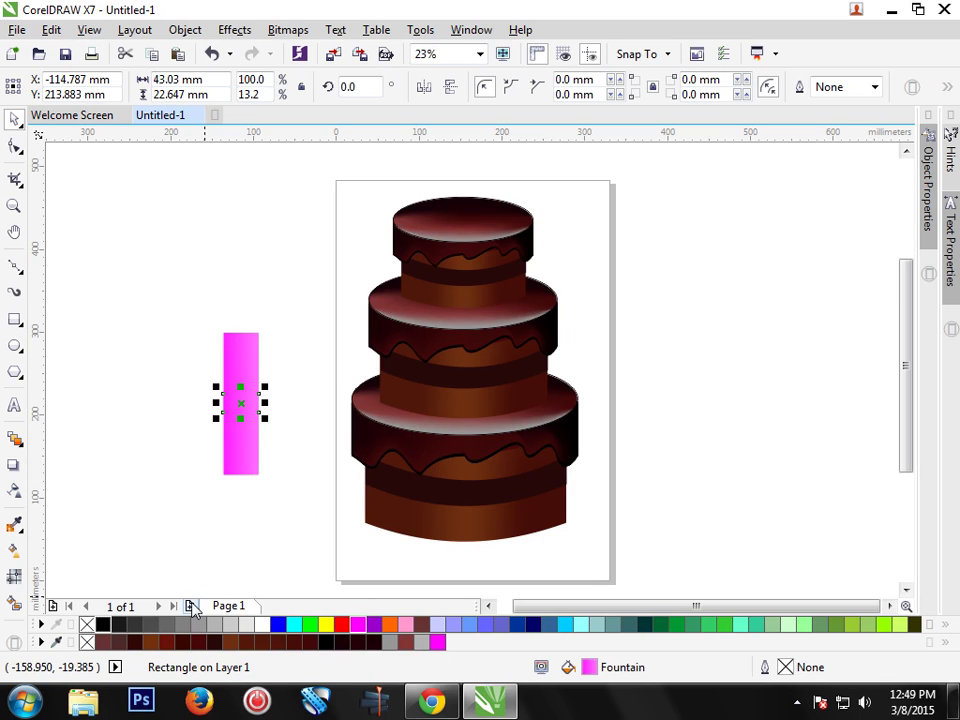
{"action": "left_click", "coordinate": [339, 625]}
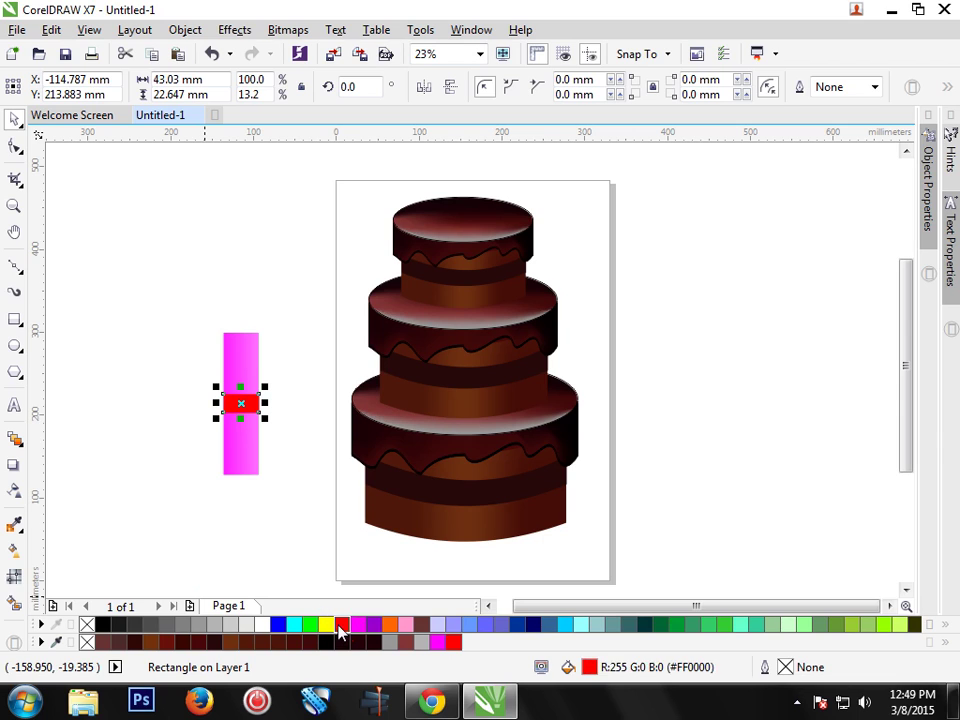
{"action": "left_click_drag", "start_coordinate": [241, 404], "coordinate": [242, 355]}
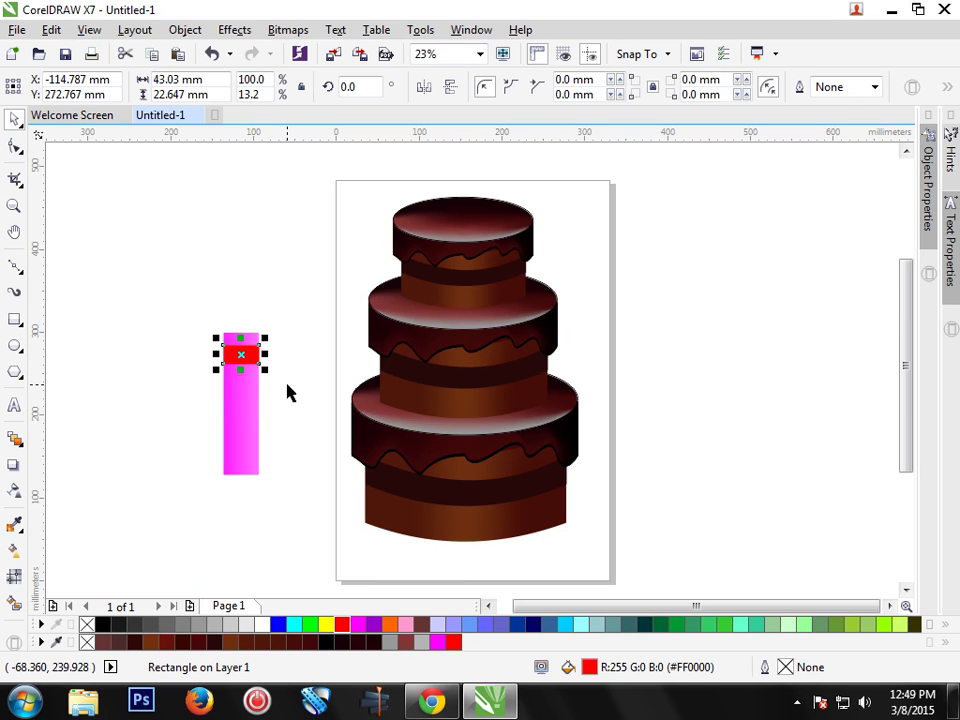
Step: Convert the red band to curves and drag its right-side nodes down into a slant
{"action": "left_click", "coordinate": [14, 148]}
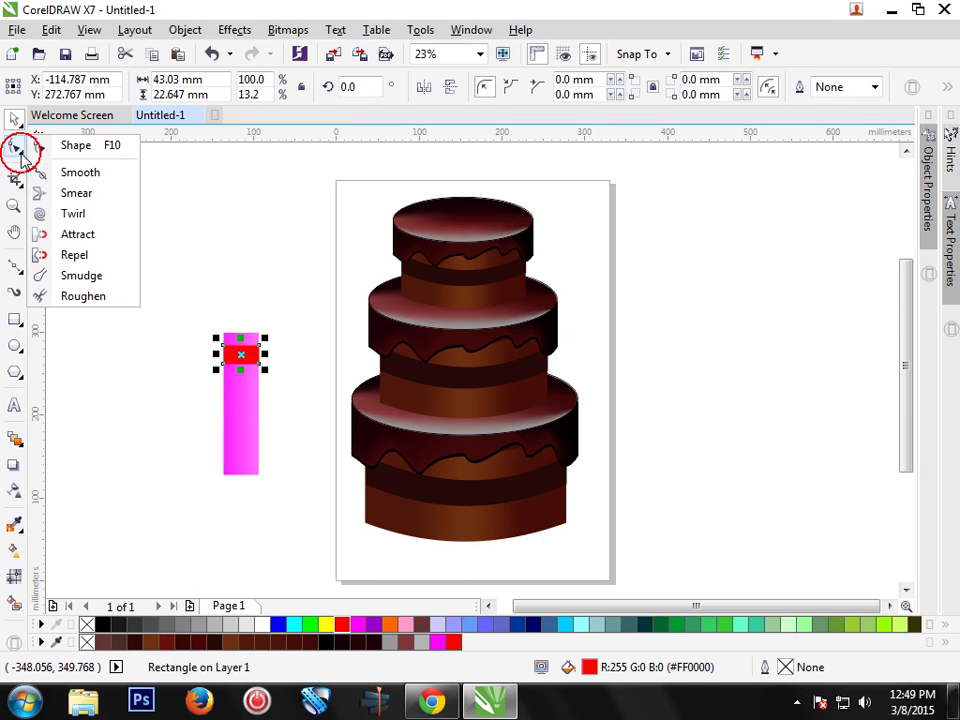
{"action": "left_click", "coordinate": [14, 148]}
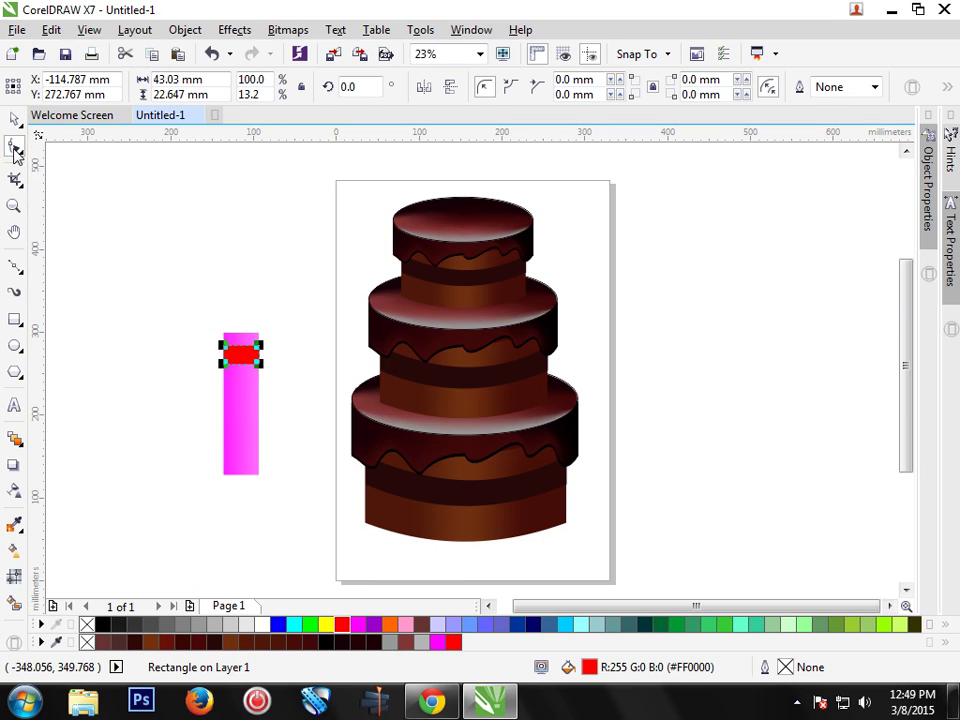
{"action": "right_click", "coordinate": [246, 360]}
{"action": "left_click", "coordinate": [300, 253]}
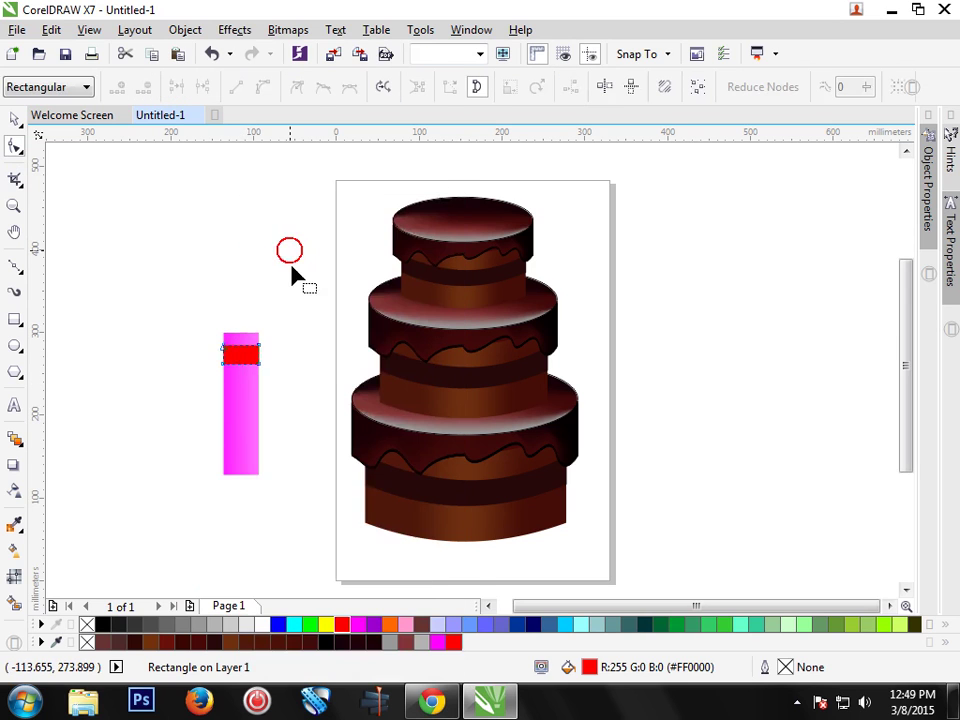
{"action": "mouse_move", "coordinate": [249, 333]}
{"action": "left_mouse_down"}
{"action": "mouse_move", "coordinate": [266, 377]}
{"action": "mouse_move", "coordinate": [259, 384]}
{"action": "left_mouse_up"}
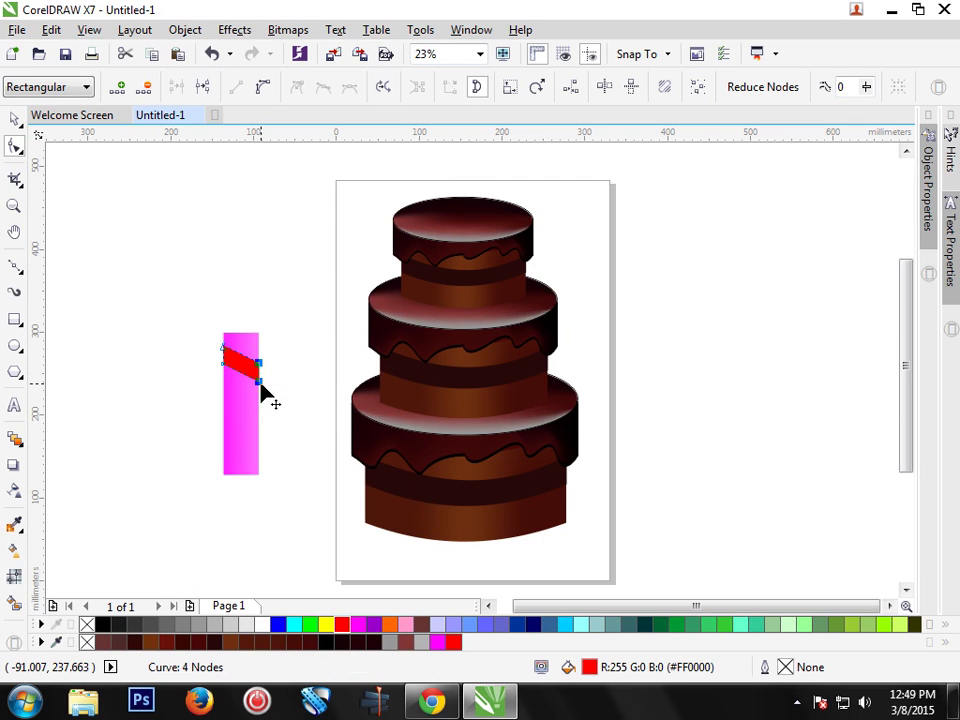
{"action": "left_click", "coordinate": [14, 118]}
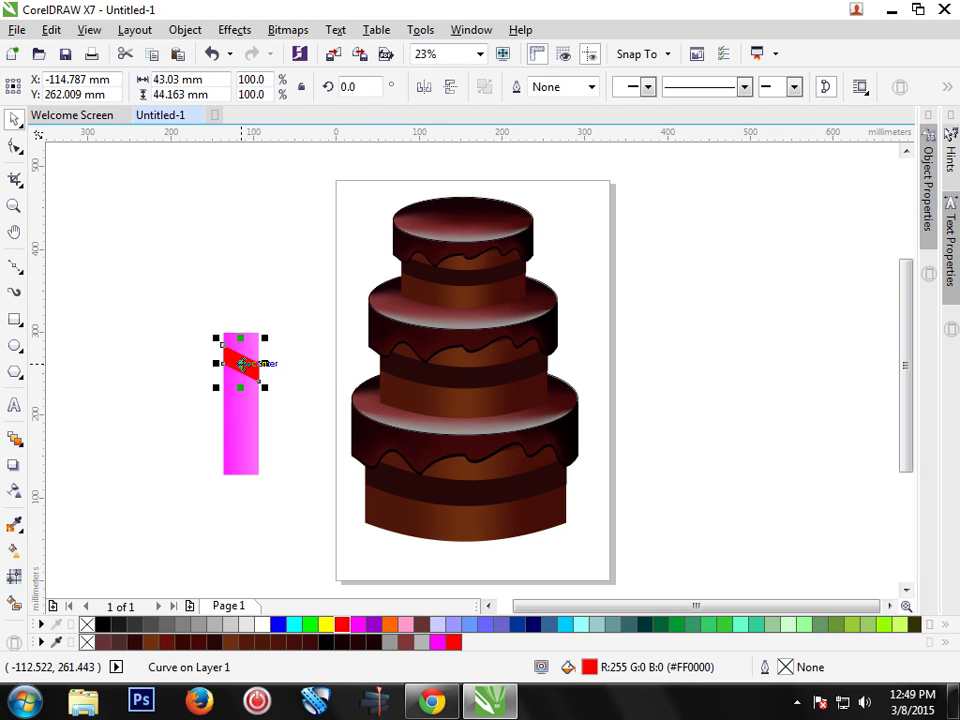
{"action": "key", "text": "Escape"}
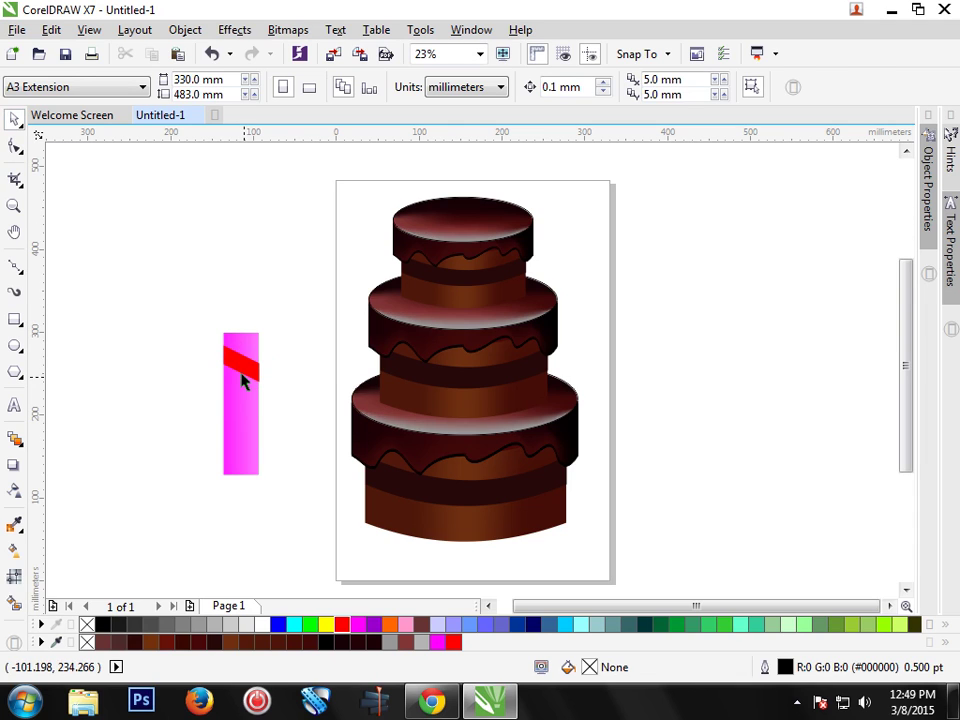
Step: Duplicate the slanted red stripe lower on the candle and repeat it with Ctrl+R
{"action": "left_click", "coordinate": [241, 363]}
{"action": "left_click_drag", "start_coordinate": [241, 363], "coordinate": [240, 391]}
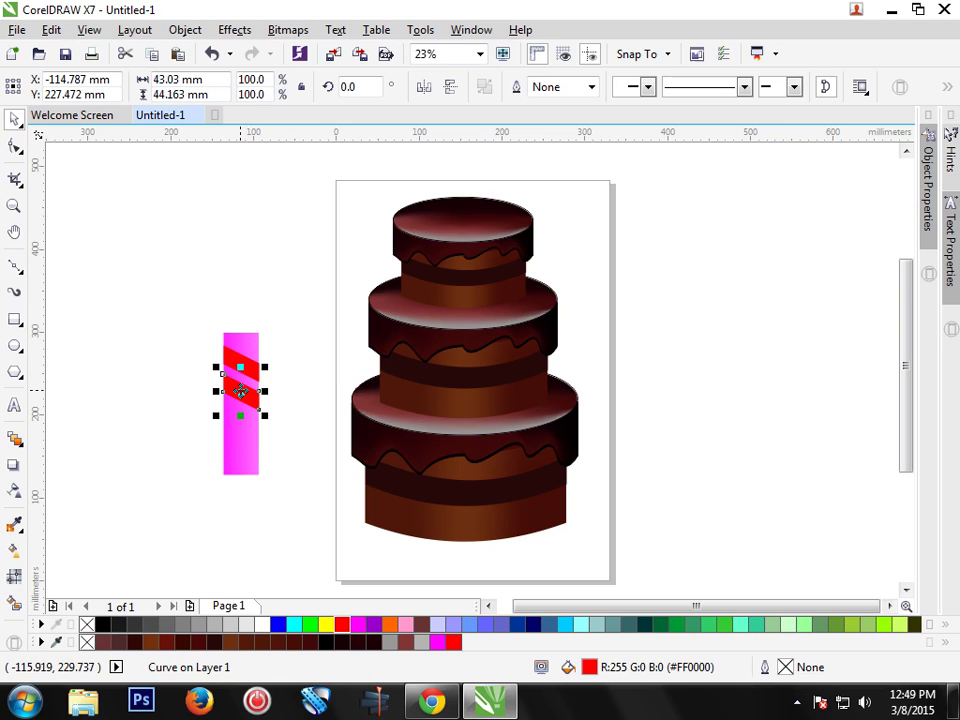
{"action": "key", "text": "ctrl+r"}
{"action": "key", "text": "ctrl+r"}
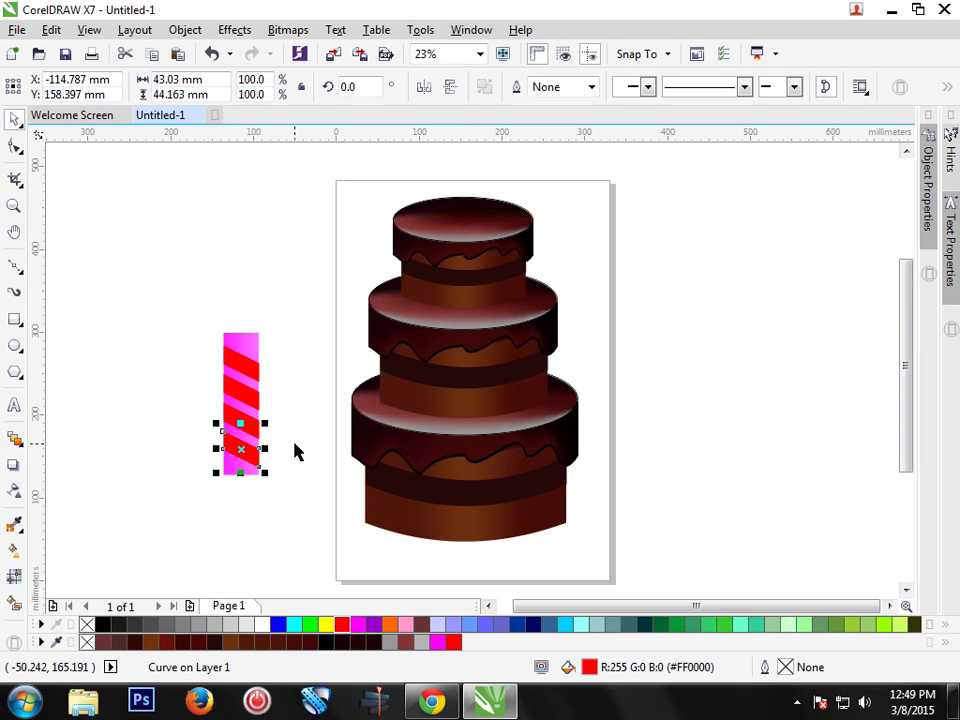
{"action": "left_click", "coordinate": [245, 366]}
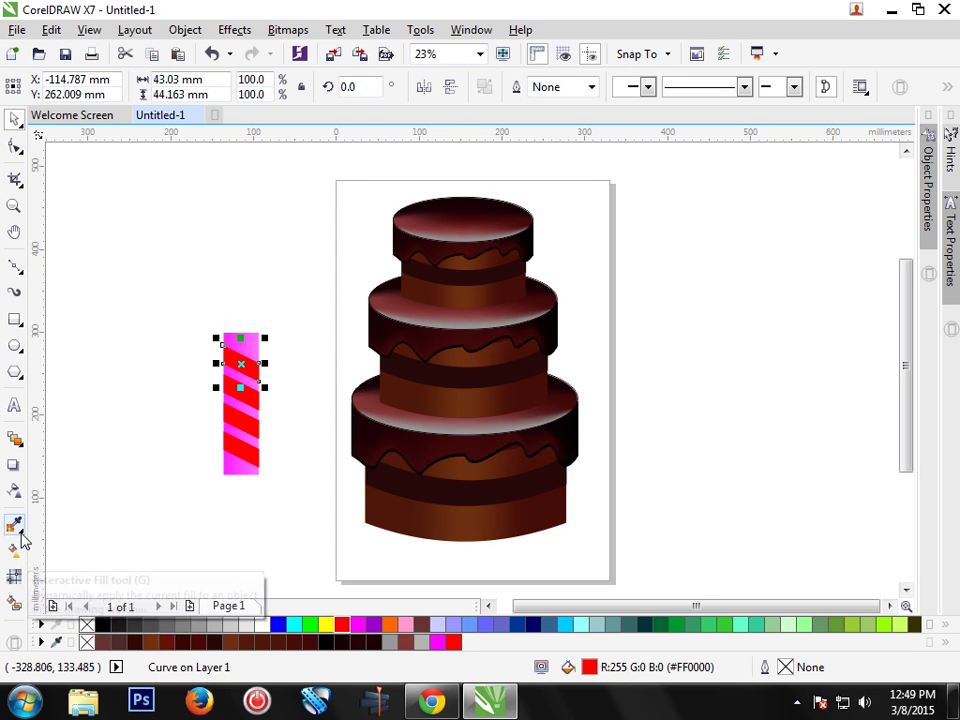
Step: Apply a linear gradient transparency to the top and second red stripes
{"action": "left_click", "coordinate": [14, 491]}
{"action": "mouse_move", "coordinate": [207, 329]}
{"action": "left_mouse_down"}
{"action": "mouse_move", "coordinate": [283, 372]}
{"action": "mouse_move", "coordinate": [292, 408]}
{"action": "left_mouse_up"}
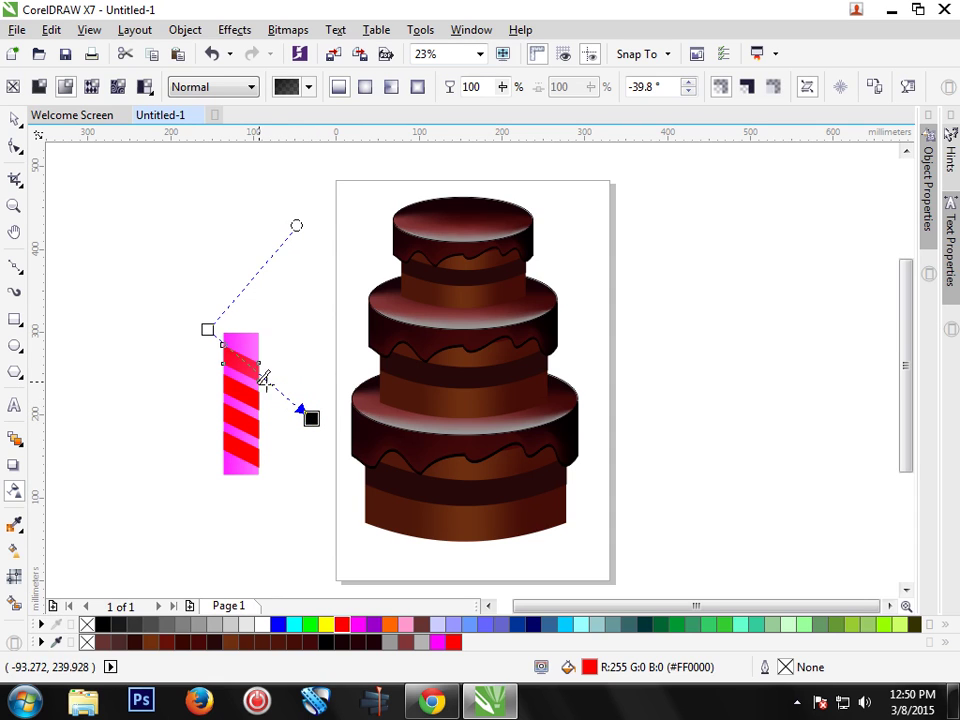
{"action": "left_click", "coordinate": [12, 120]}
{"action": "left_click", "coordinate": [203, 420]}
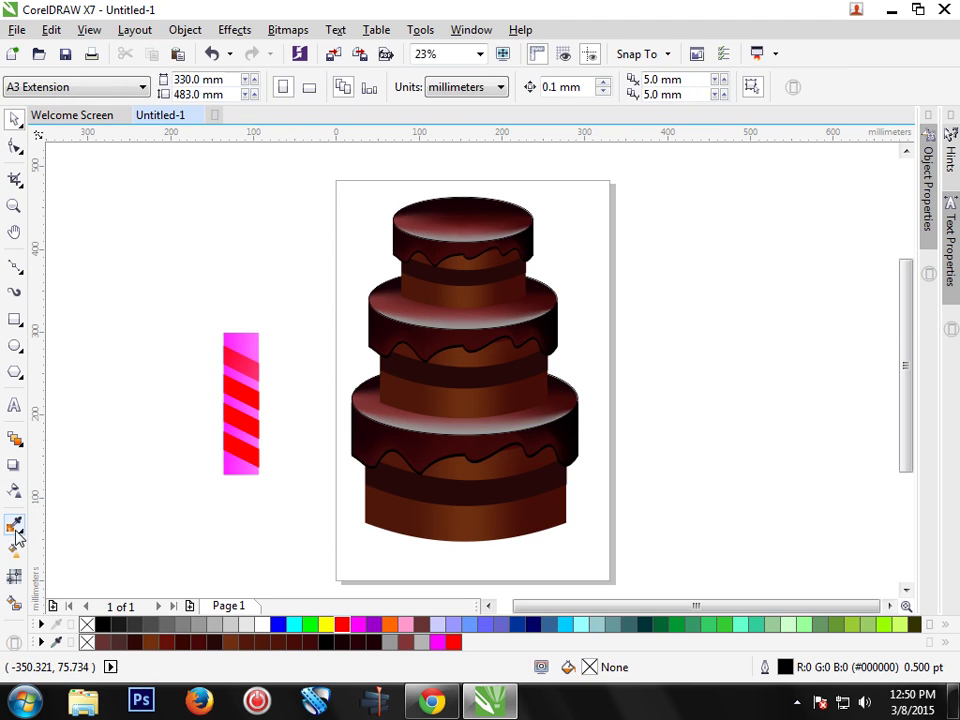
{"action": "left_click", "coordinate": [253, 404]}
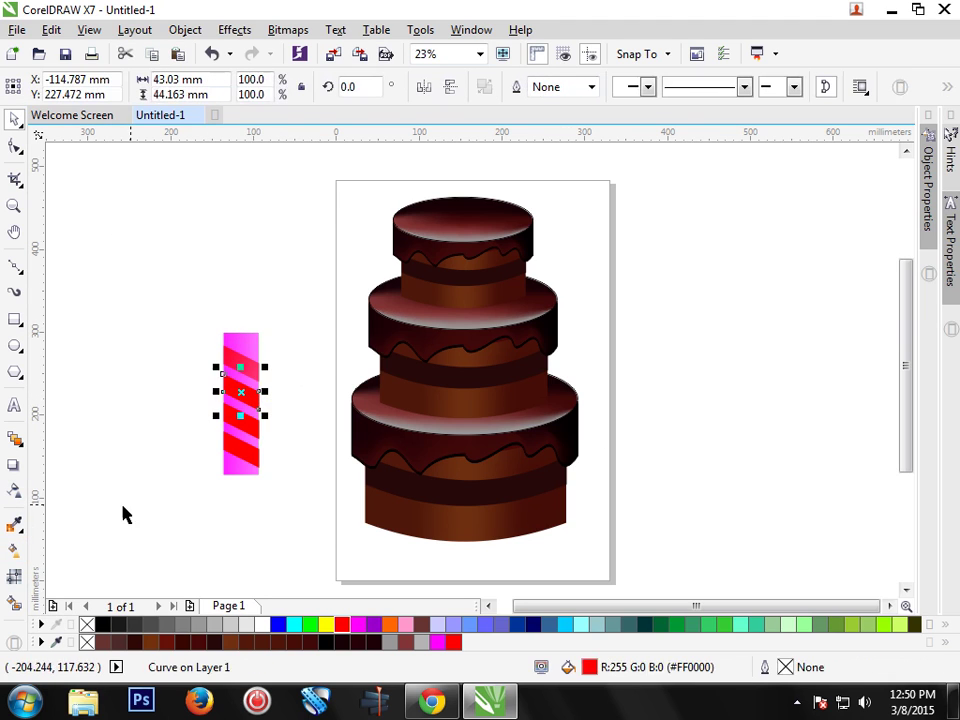
{"action": "left_click", "coordinate": [14, 491]}
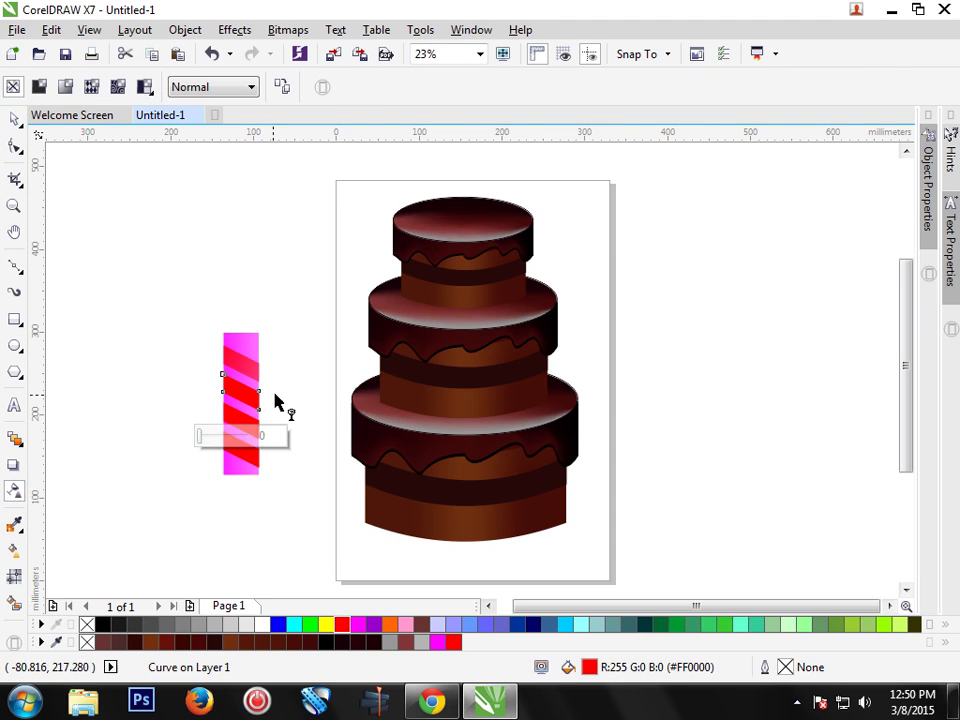
{"action": "mouse_move", "coordinate": [288, 375]}
{"action": "left_mouse_down"}
{"action": "mouse_move", "coordinate": [260, 401]}
{"action": "mouse_move", "coordinate": [157, 379]}
{"action": "left_mouse_up"}
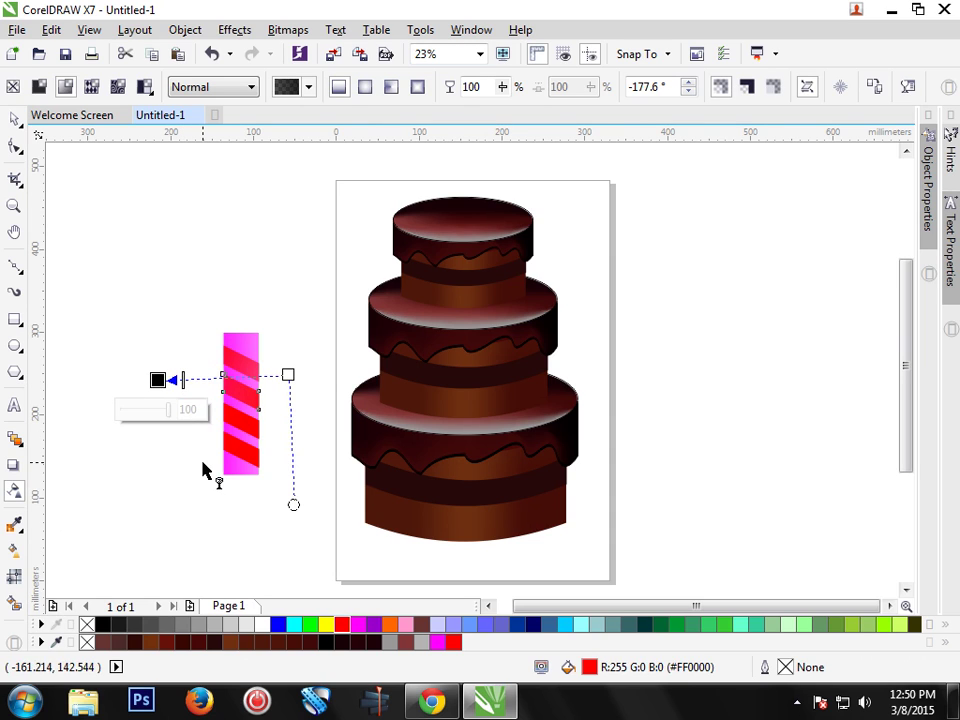
{"action": "left_click", "coordinate": [15, 124]}
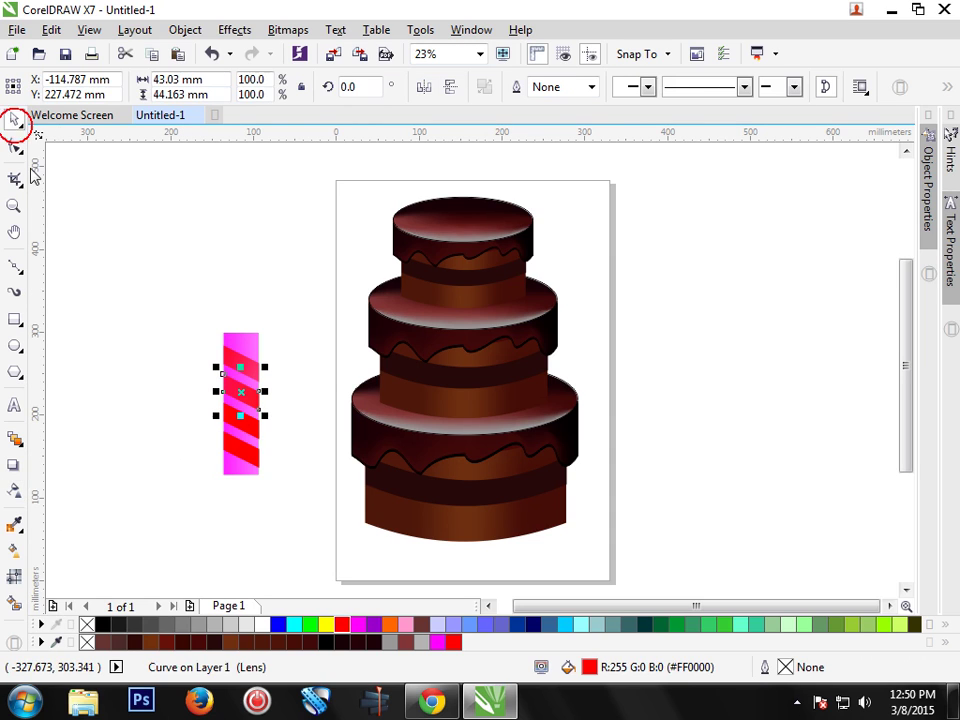
Step: Apply a linear gradient transparency to the third and bottom red stripes
{"action": "left_click", "coordinate": [242, 425]}
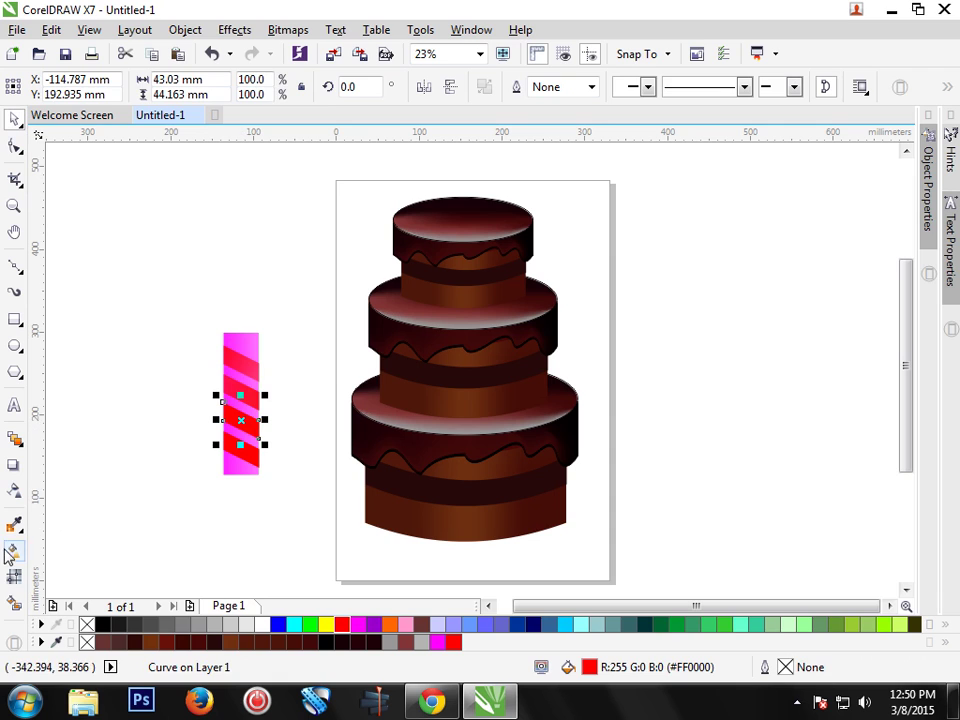
{"action": "left_click", "coordinate": [14, 491]}
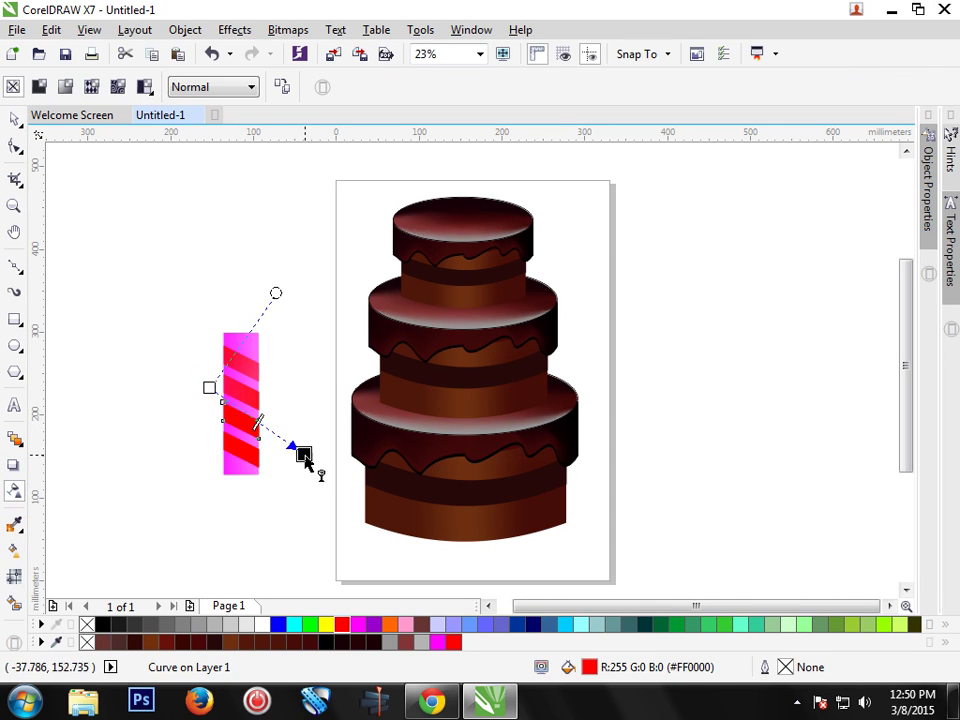
{"action": "left_click_drag", "start_coordinate": [209, 388], "coordinate": [303, 454]}
{"action": "left_click_drag", "start_coordinate": [254, 420], "coordinate": [275, 444]}
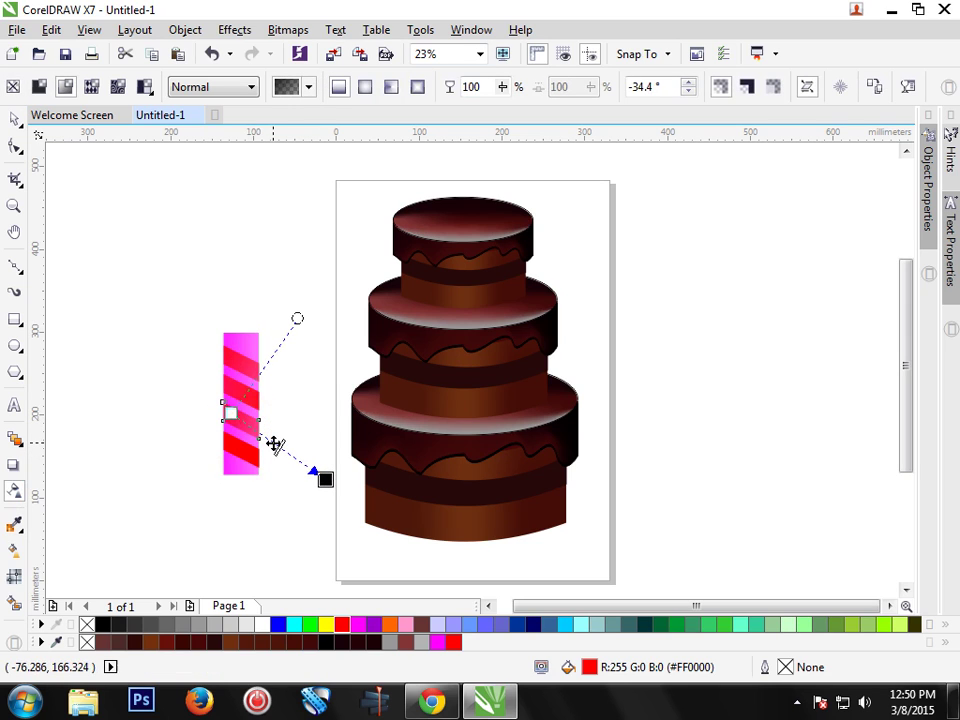
{"action": "left_click", "coordinate": [14, 118]}
{"action": "left_click_drag", "start_coordinate": [243, 443], "coordinate": [242, 471]}
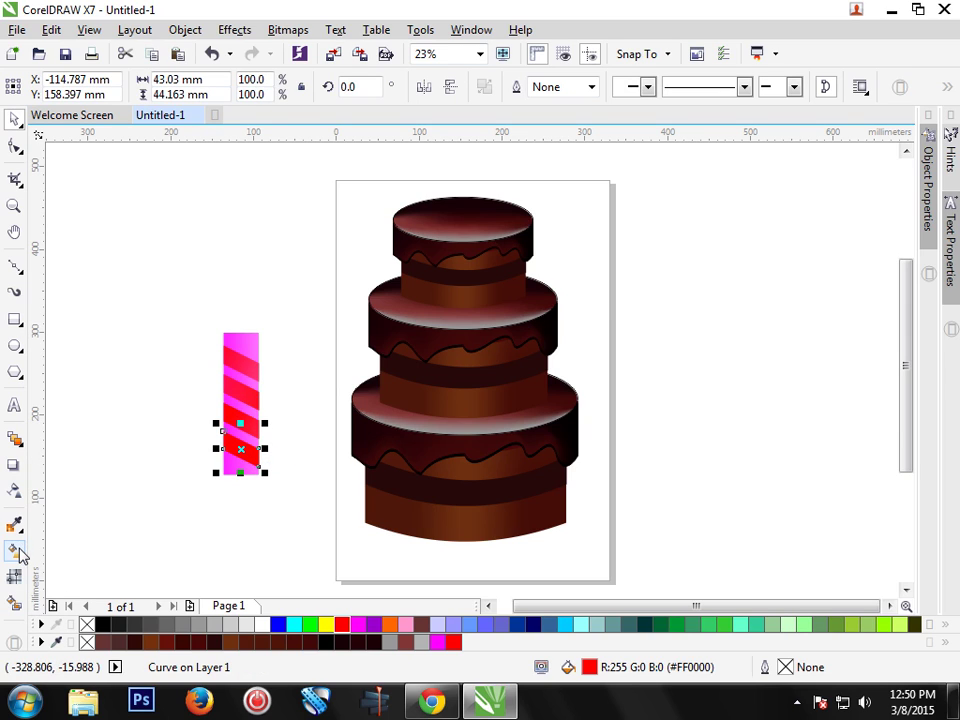
{"action": "left_click", "coordinate": [16, 491]}
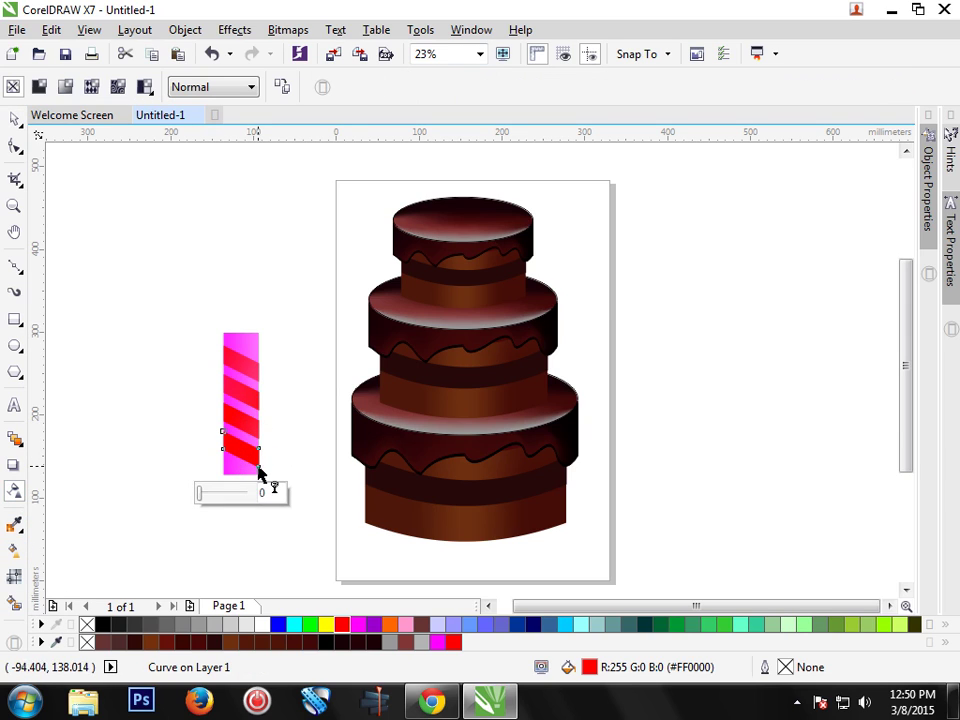
{"action": "left_click_drag", "start_coordinate": [280, 432], "coordinate": [170, 440]}
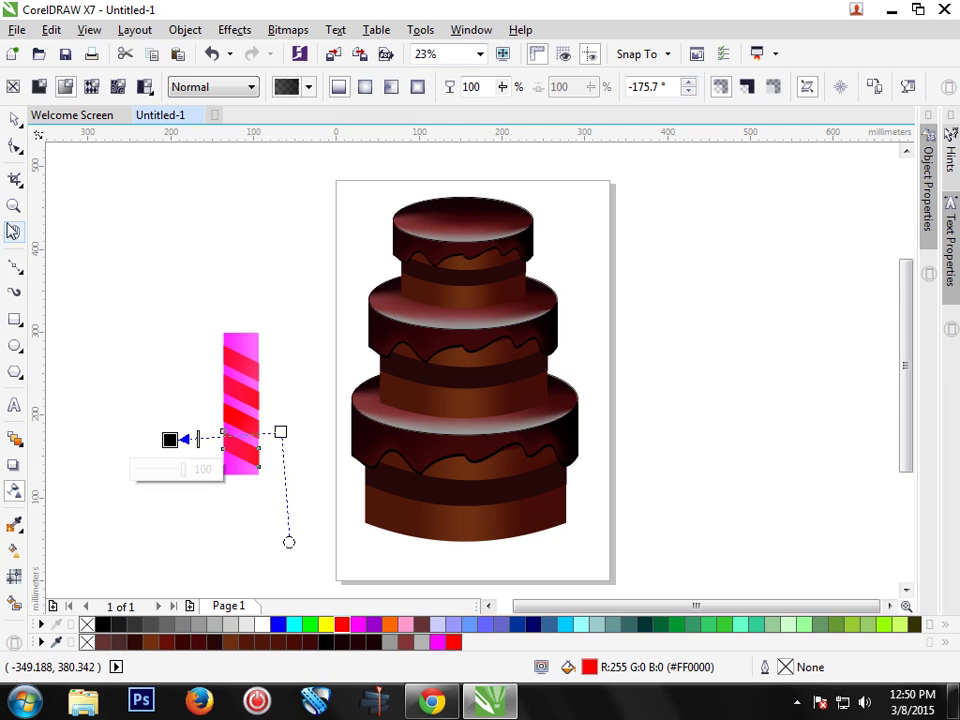
{"action": "left_click", "coordinate": [15, 119]}
{"action": "left_click", "coordinate": [112, 435]}
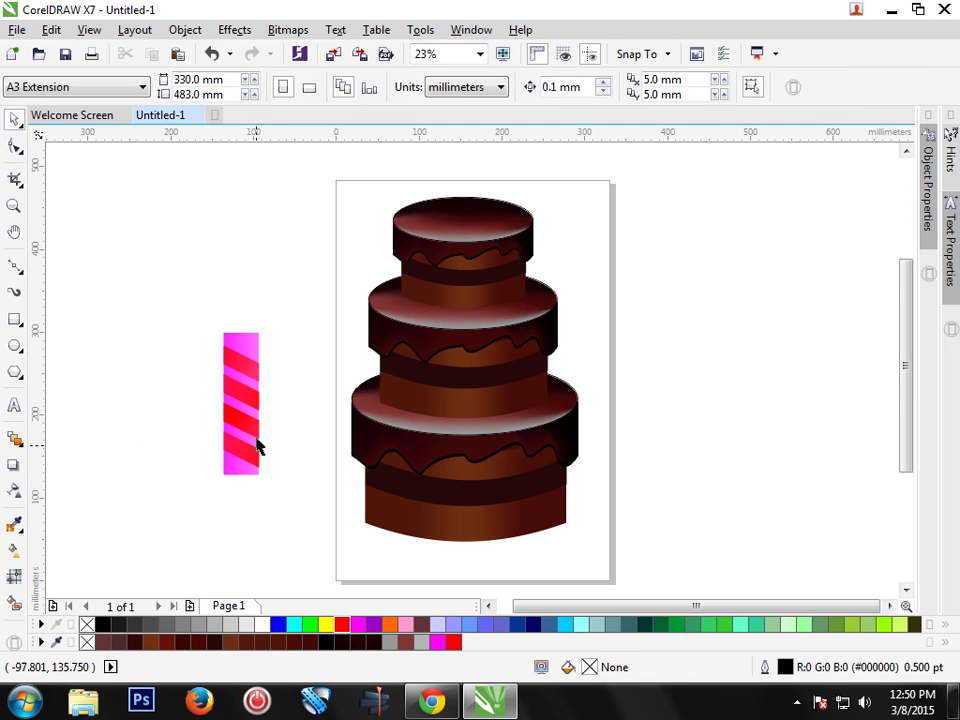
Step: Group the four red stripes and reposition the group on the candle
{"action": "left_click", "coordinate": [242, 366]}
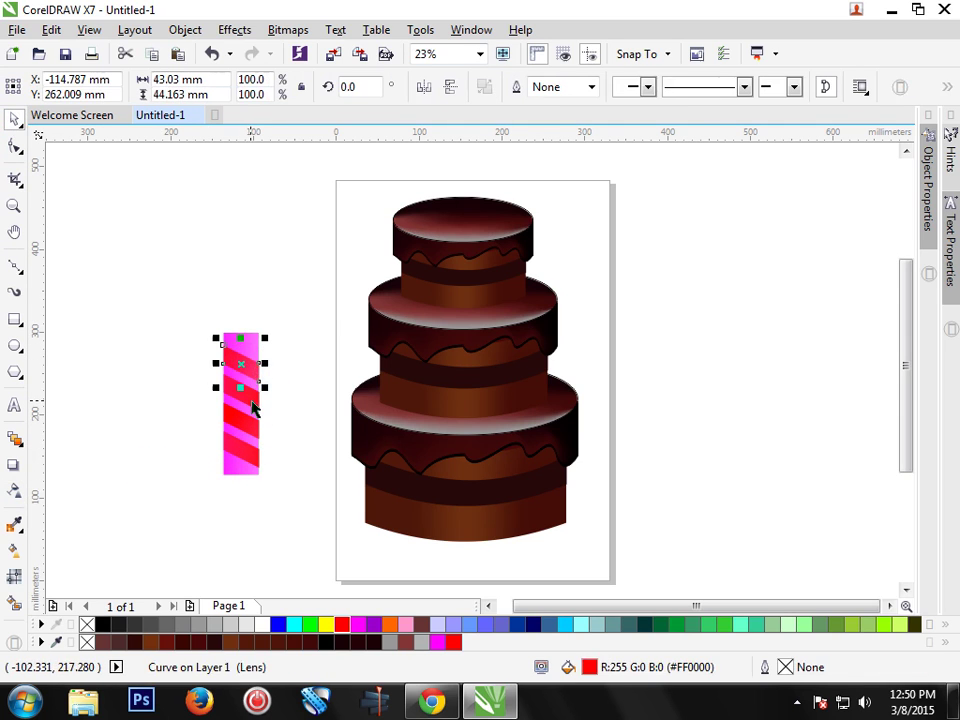
{"action": "left_click", "coordinate": [251, 432], "text": "alt+shift"}
{"action": "left_click", "coordinate": [247, 457], "text": "alt+shift"}
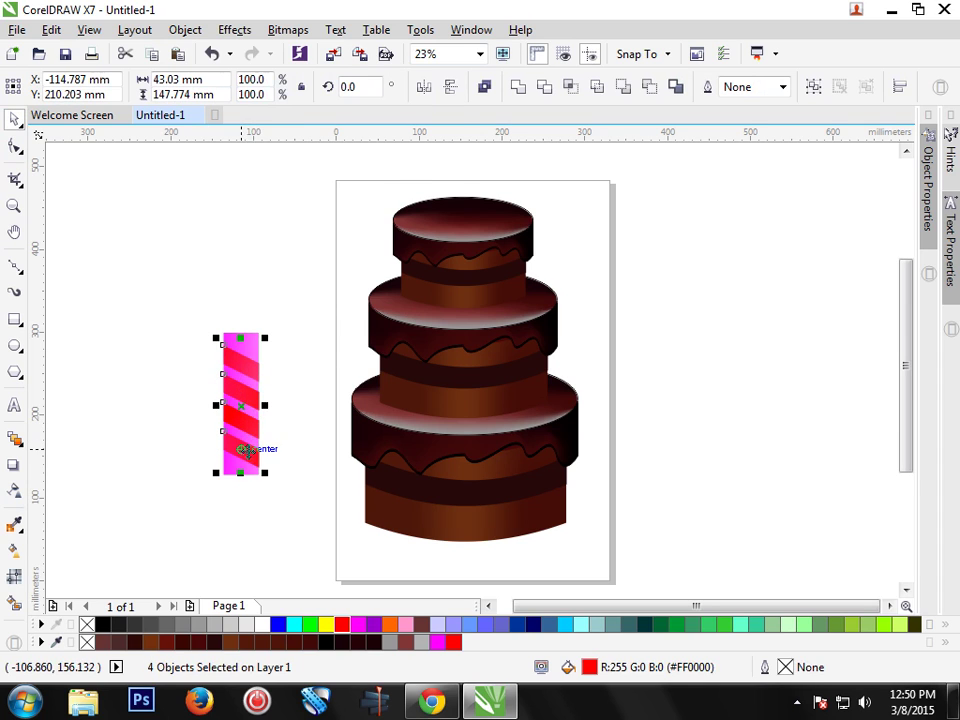
{"action": "right_click", "coordinate": [249, 448]}
{"action": "left_click", "coordinate": [328, 143]}
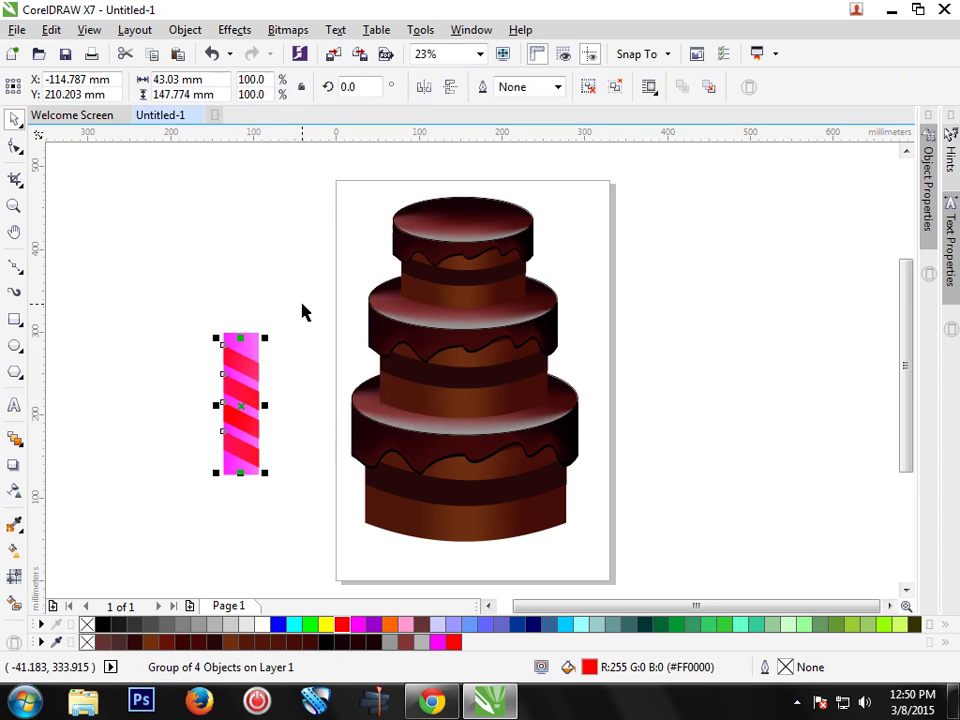
{"action": "left_click", "coordinate": [287, 371]}
{"action": "left_click", "coordinate": [246, 384]}
{"action": "mouse_move", "coordinate": [246, 384]}
{"action": "left_mouse_down"}
{"action": "mouse_move", "coordinate": [301, 377]}
{"action": "mouse_move", "coordinate": [265, 405]}
{"action": "left_mouse_up"}
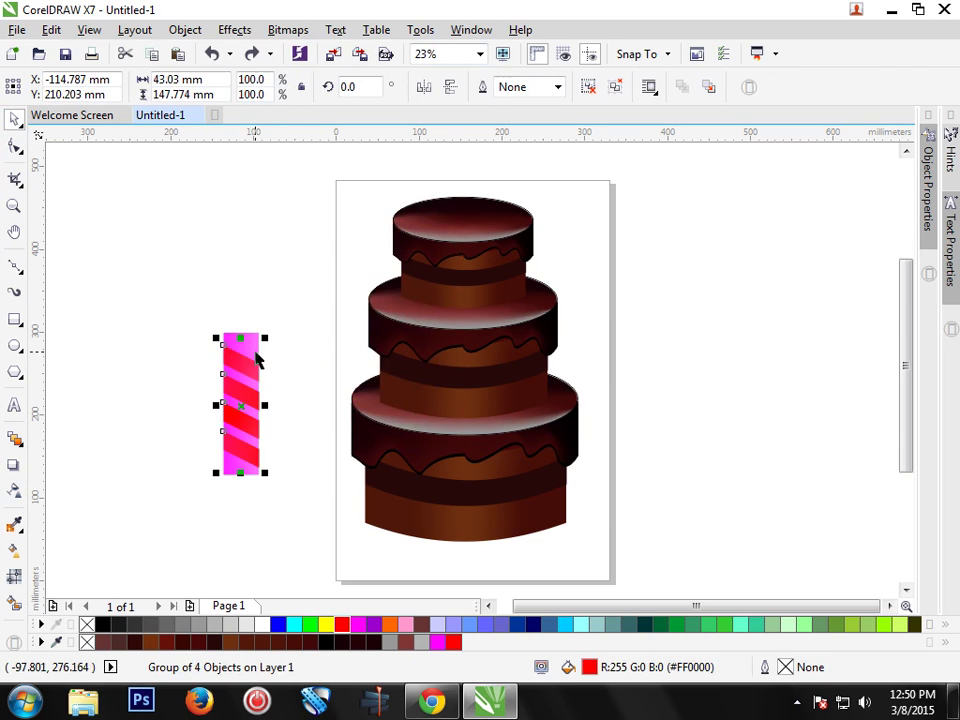
Step: Give the magenta candle body beneath the stripes a mesh fill
{"action": "left_click", "coordinate": [254, 347]}
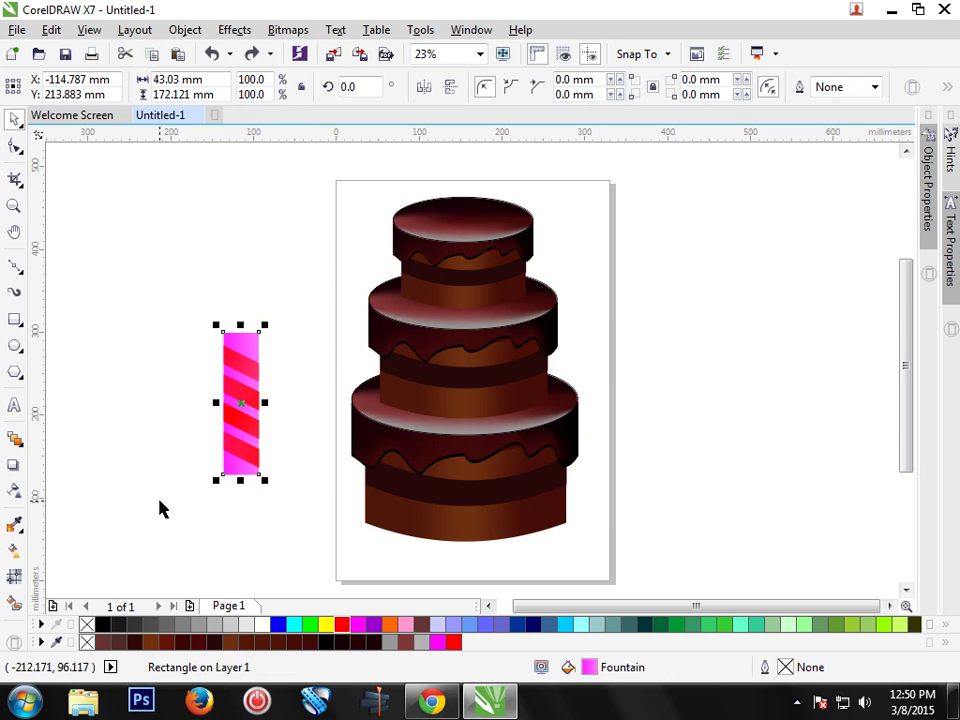
{"action": "left_click", "coordinate": [16, 578]}
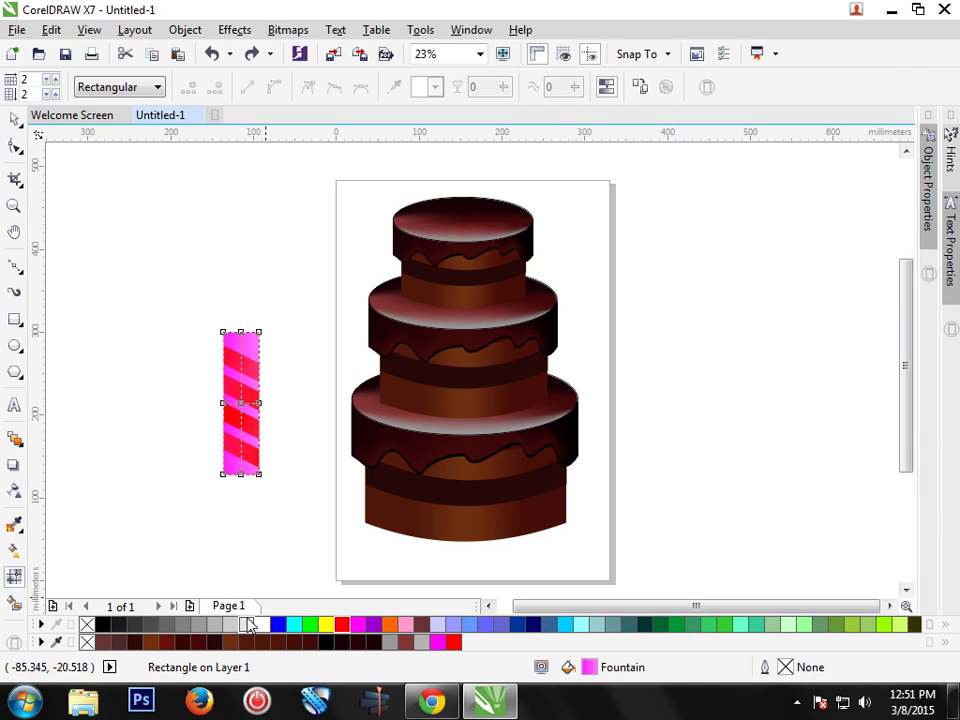
{"action": "left_click_drag", "start_coordinate": [262, 622], "coordinate": [241, 405]}
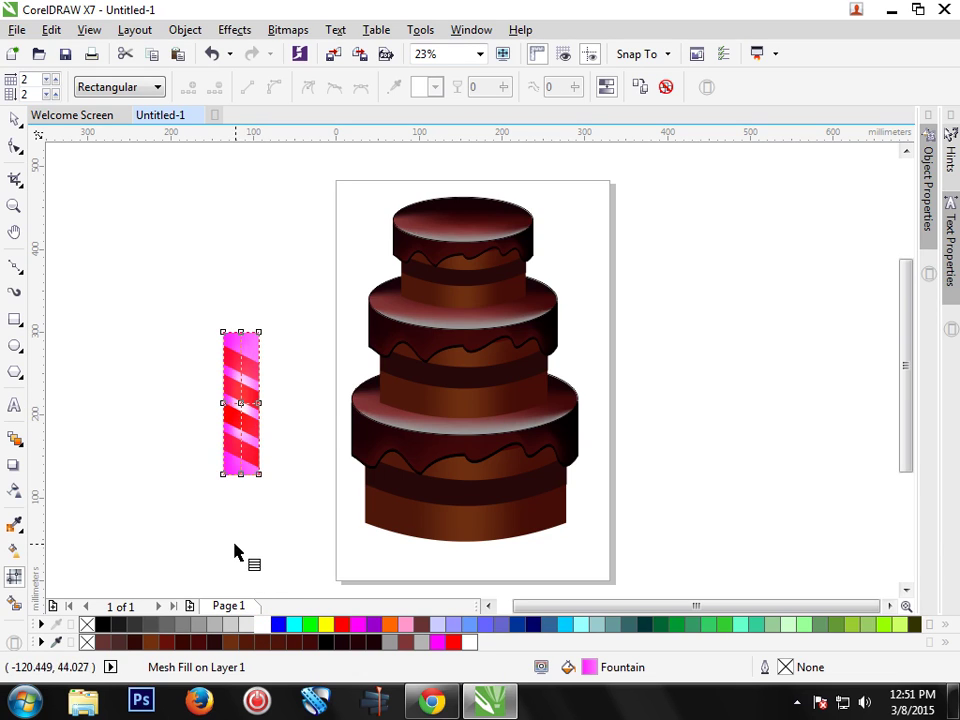
{"action": "left_click", "coordinate": [16, 122]}
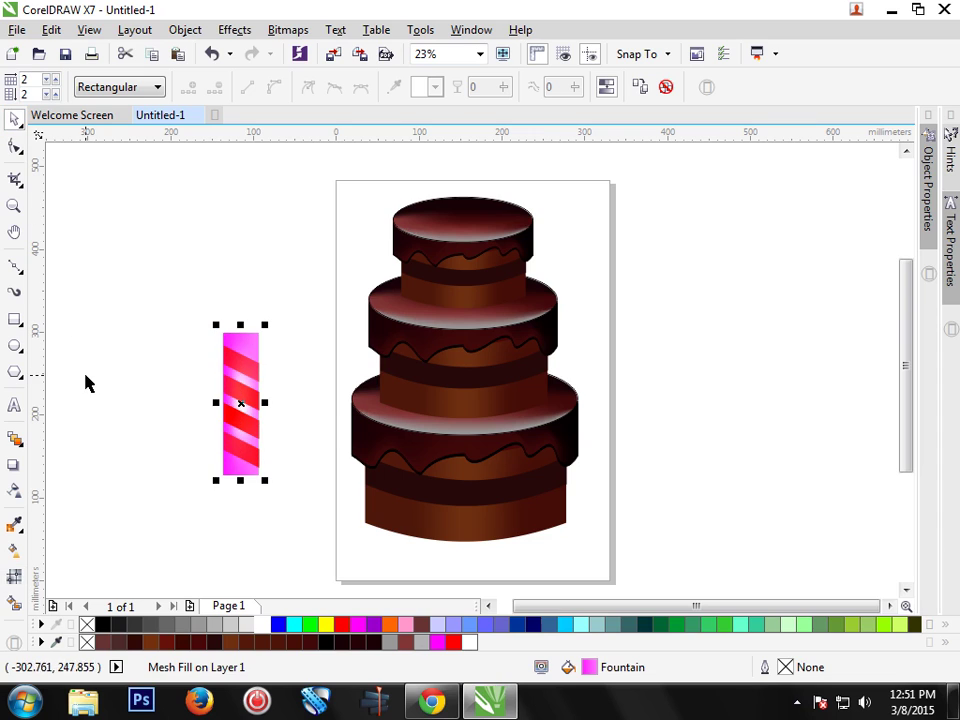
{"action": "left_click", "coordinate": [166, 455]}
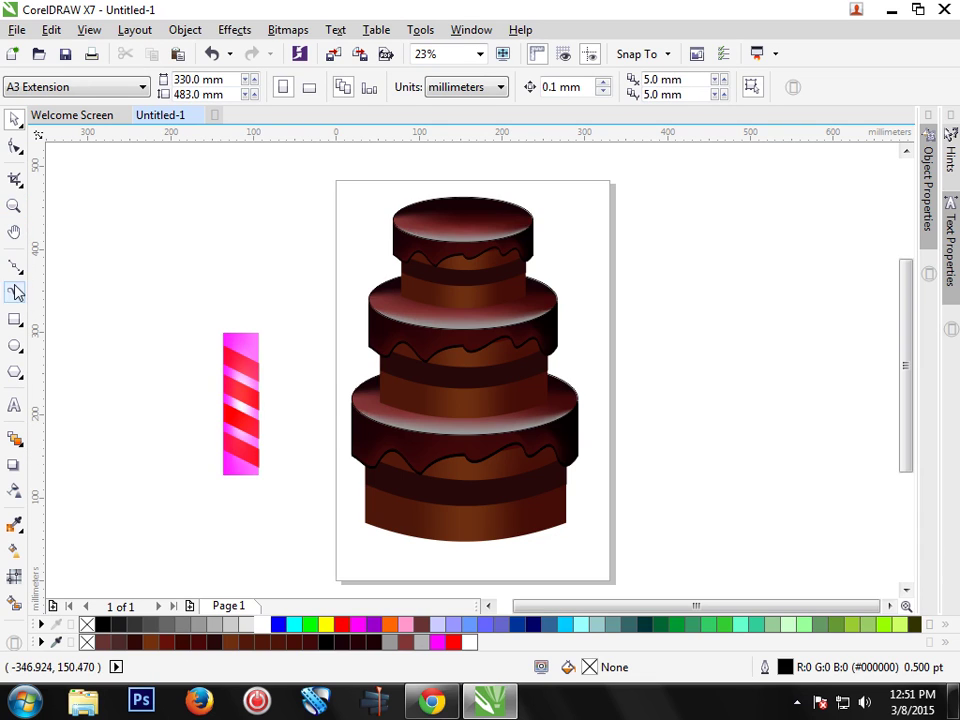
Step: Draw a small wick rectangle on the candle top, fill it dark grey #4D4D4D with no outline
{"action": "left_click", "coordinate": [15, 318]}
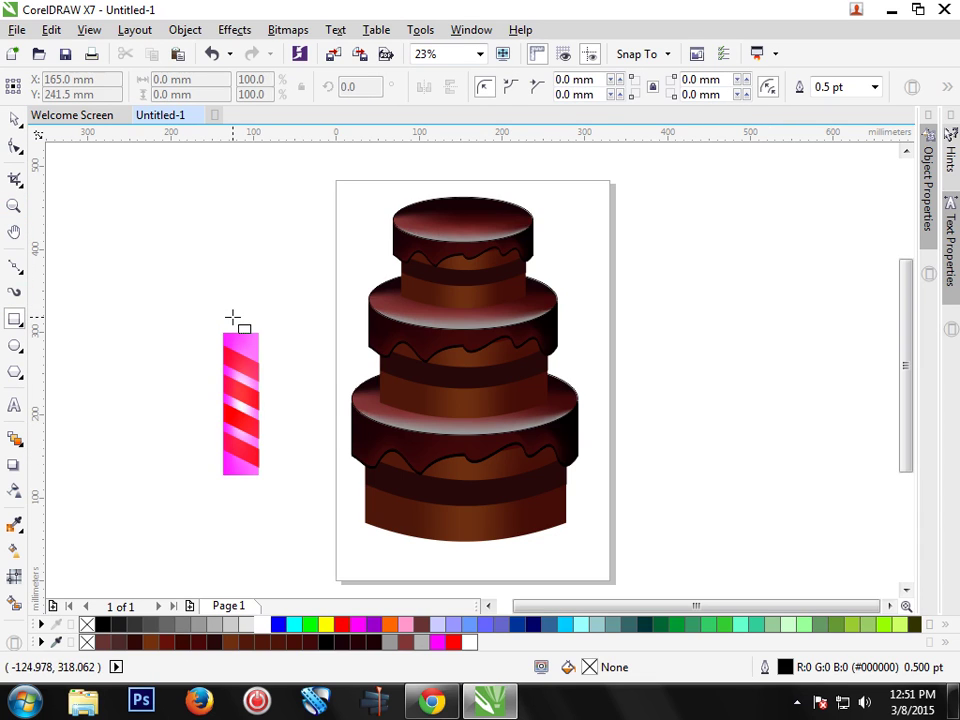
{"action": "mouse_move", "coordinate": [231, 317]}
{"action": "left_mouse_down"}
{"action": "mouse_move", "coordinate": [241, 347]}
{"action": "mouse_move", "coordinate": [242, 321]}
{"action": "left_mouse_up"}
{"action": "left_click", "coordinate": [16, 121]}
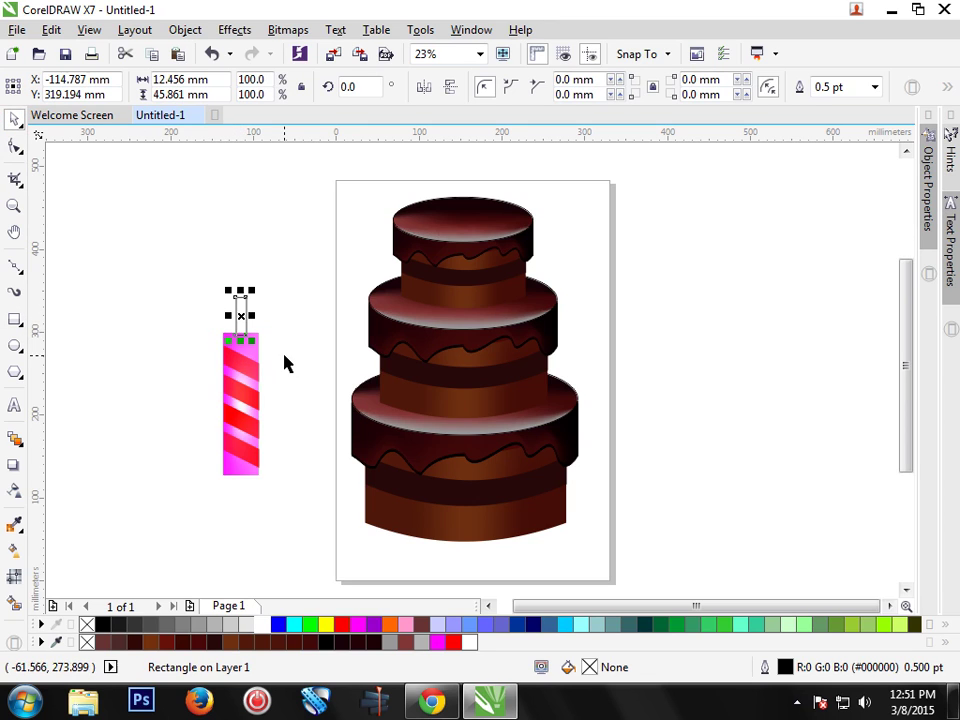
{"action": "key", "text": "Left"}
{"action": "key", "text": "Down"}
{"action": "key", "text": "Down"}
{"action": "key", "text": "Down"}
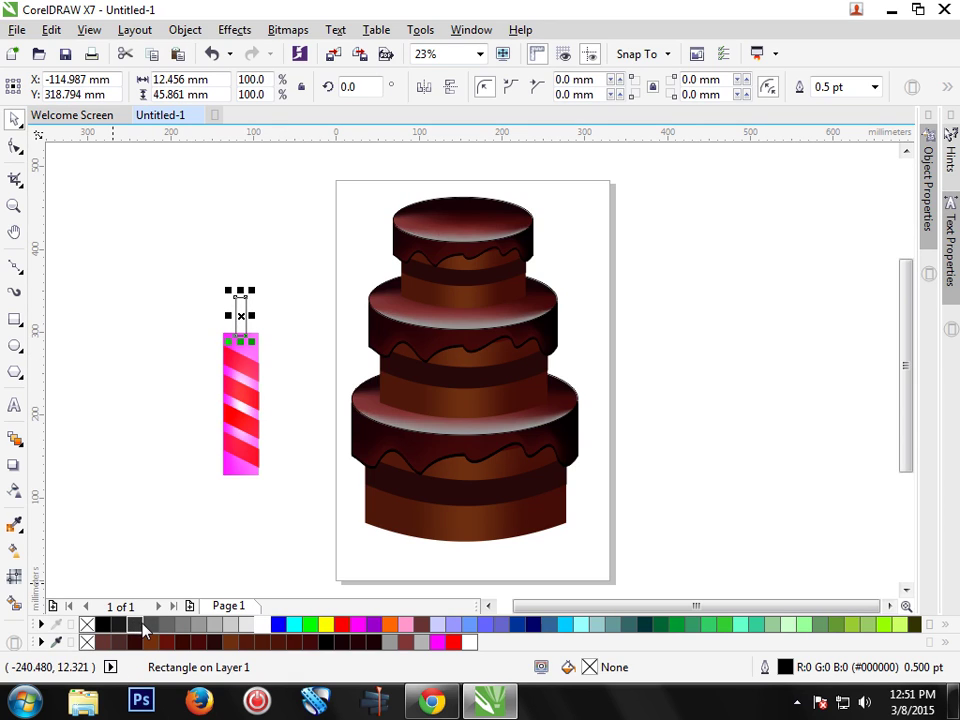
{"action": "left_click", "coordinate": [146, 625]}
{"action": "right_click", "coordinate": [86, 645]}
{"action": "left_click", "coordinate": [103, 536]}
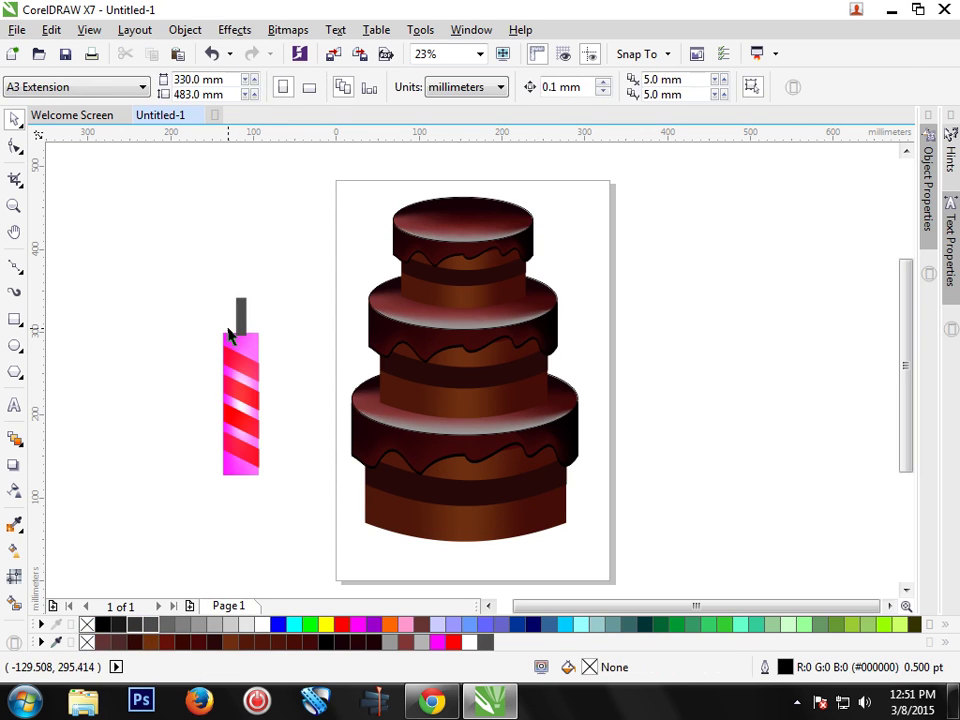
Step: Send the wick to the back of the layer, then forward one step, behind the candle
{"action": "right_click", "coordinate": [239, 315]}
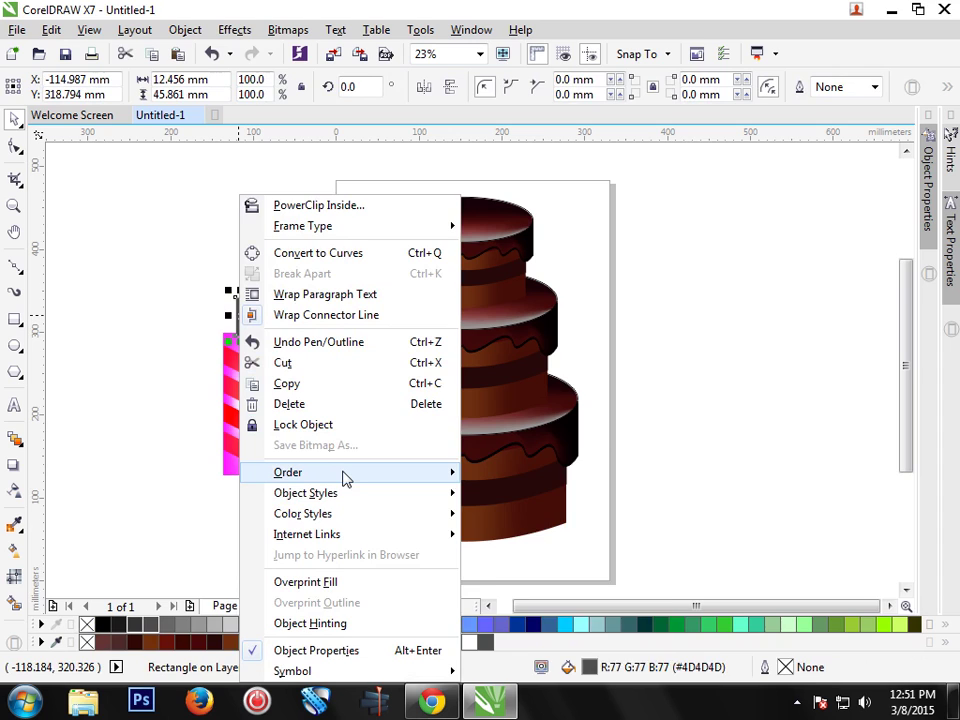
{"action": "mouse_move", "coordinate": [288, 472]}
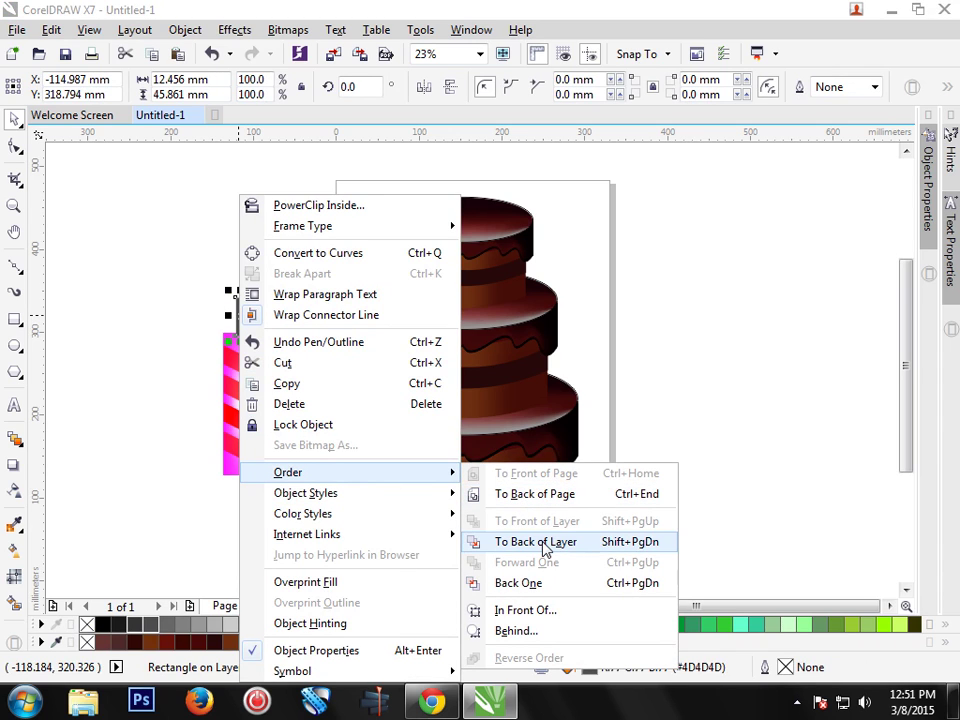
{"action": "left_click", "coordinate": [544, 548]}
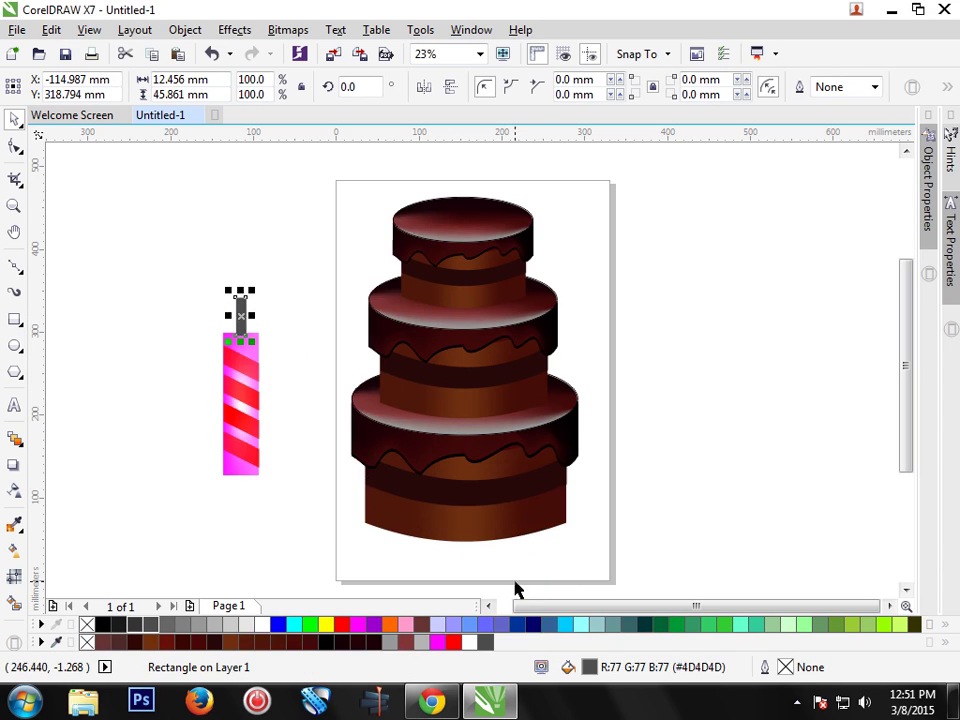
{"action": "right_click", "coordinate": [238, 312]}
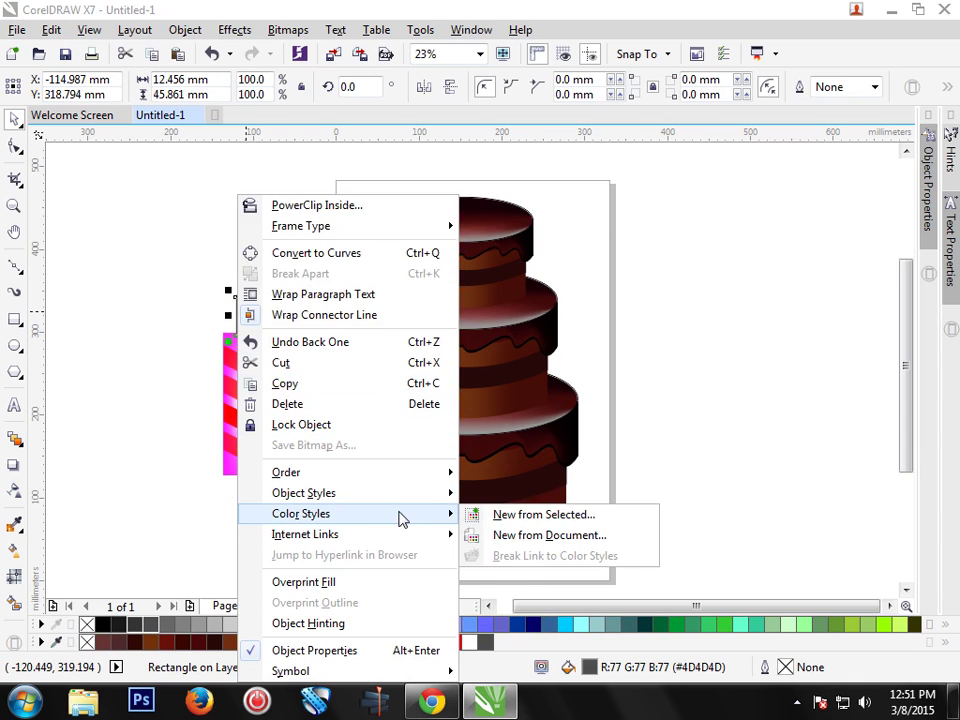
{"action": "mouse_move", "coordinate": [300, 472]}
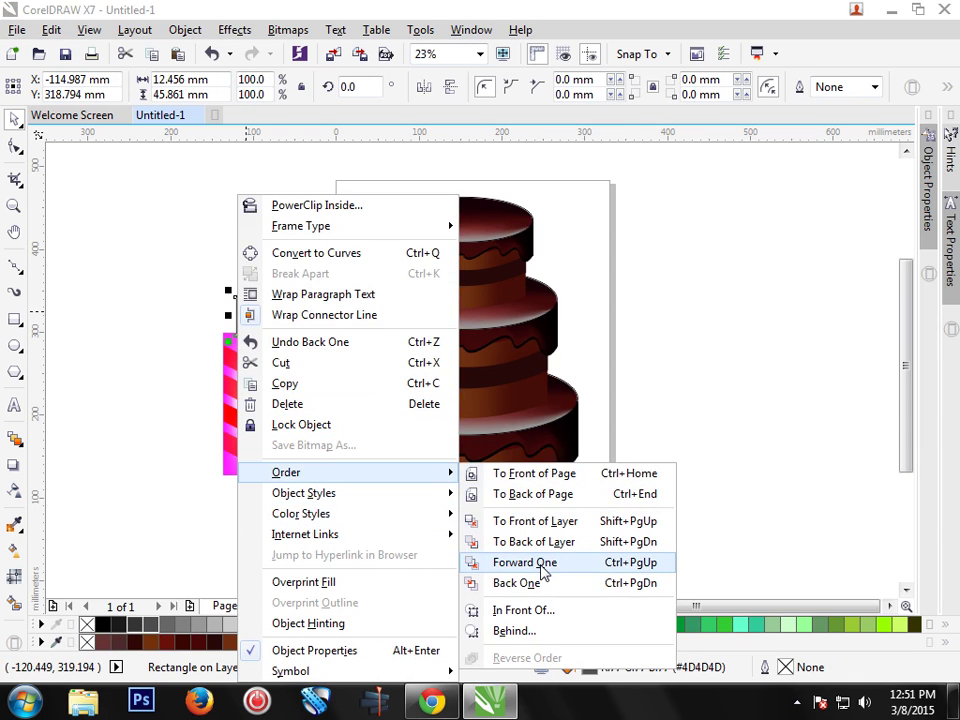
{"action": "left_click", "coordinate": [544, 583]}
{"action": "left_click", "coordinate": [14, 440]}
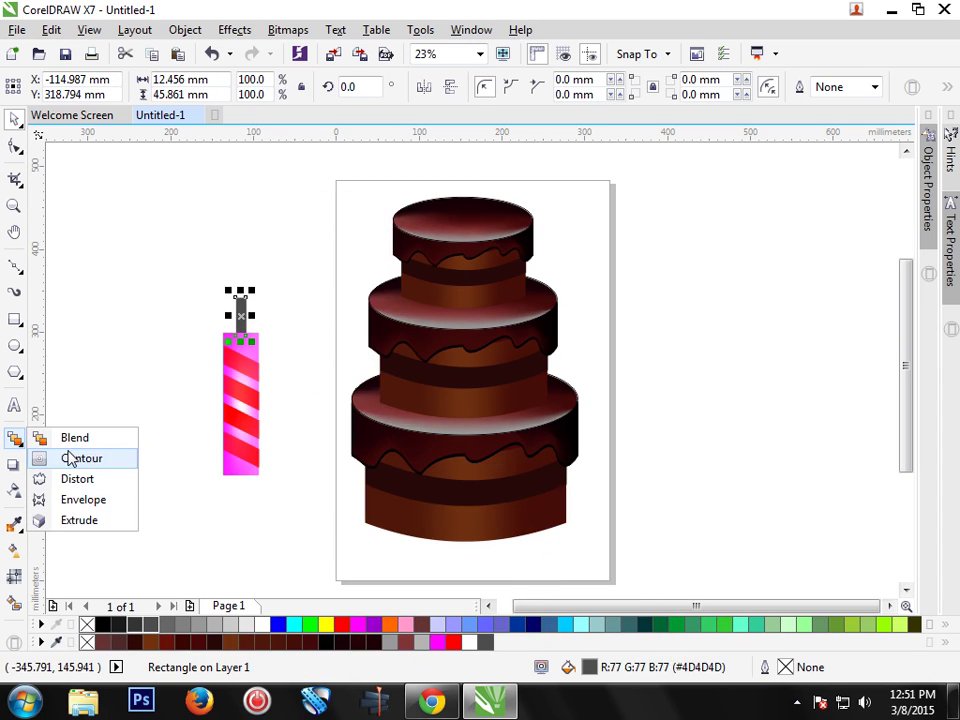
{"action": "left_click", "coordinate": [103, 366]}
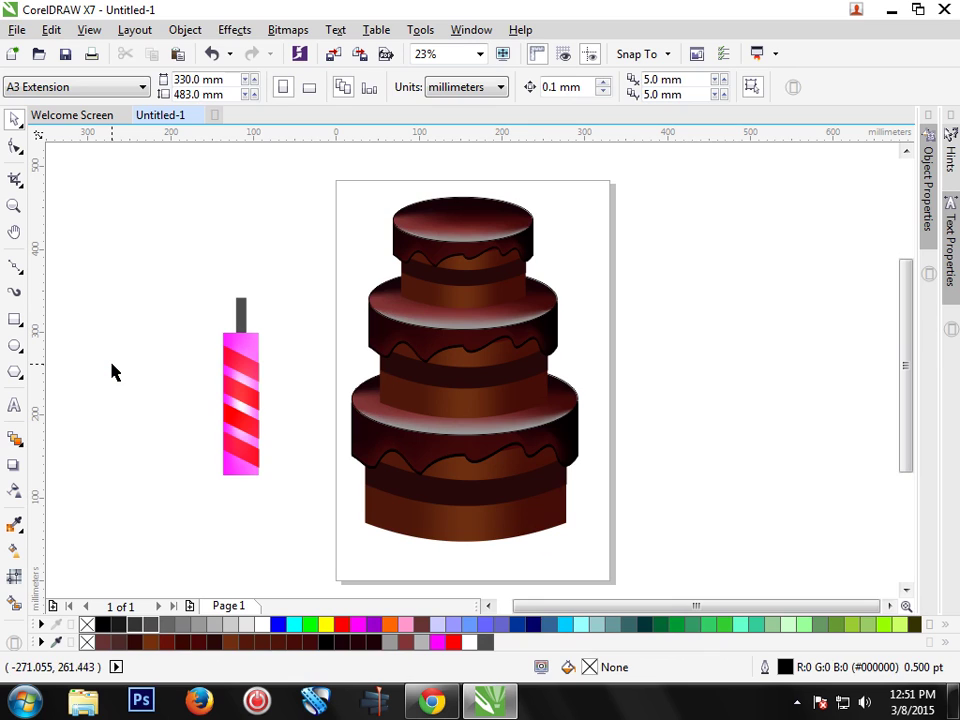
Step: Apply a mesh fill to the candle body and drop white onto its top node
{"action": "left_click", "coordinate": [240, 400]}
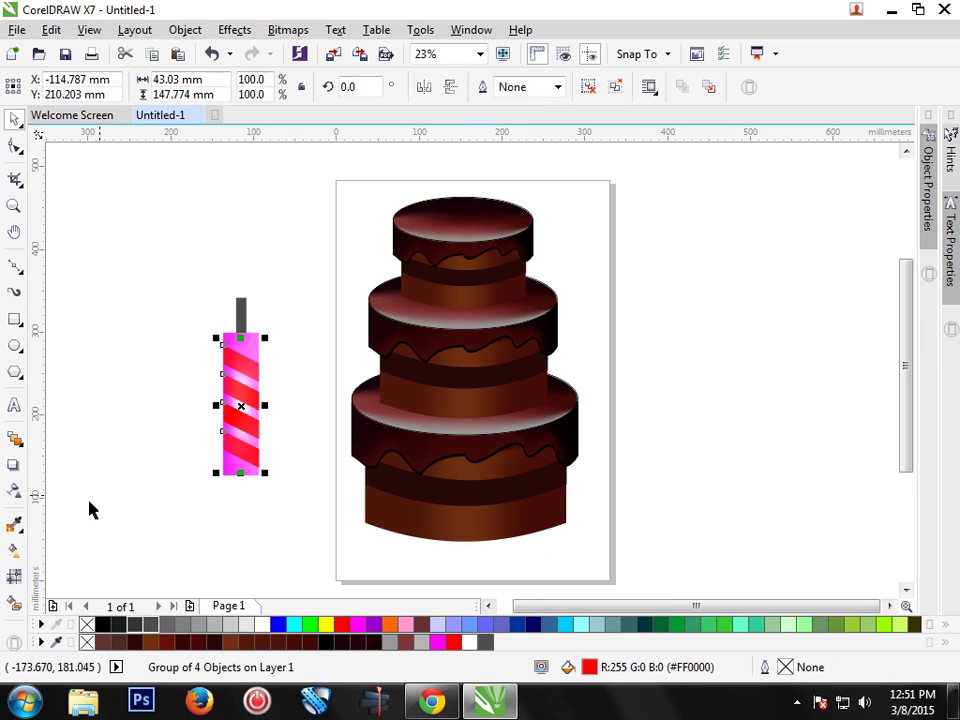
{"action": "left_click", "coordinate": [15, 578]}
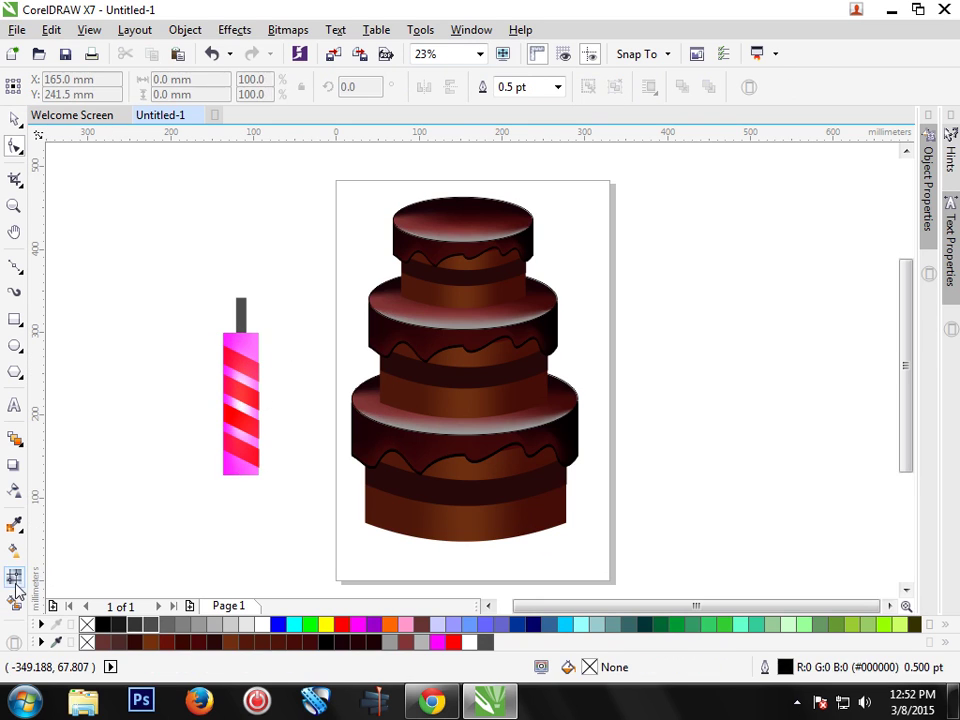
{"action": "left_click", "coordinate": [242, 375]}
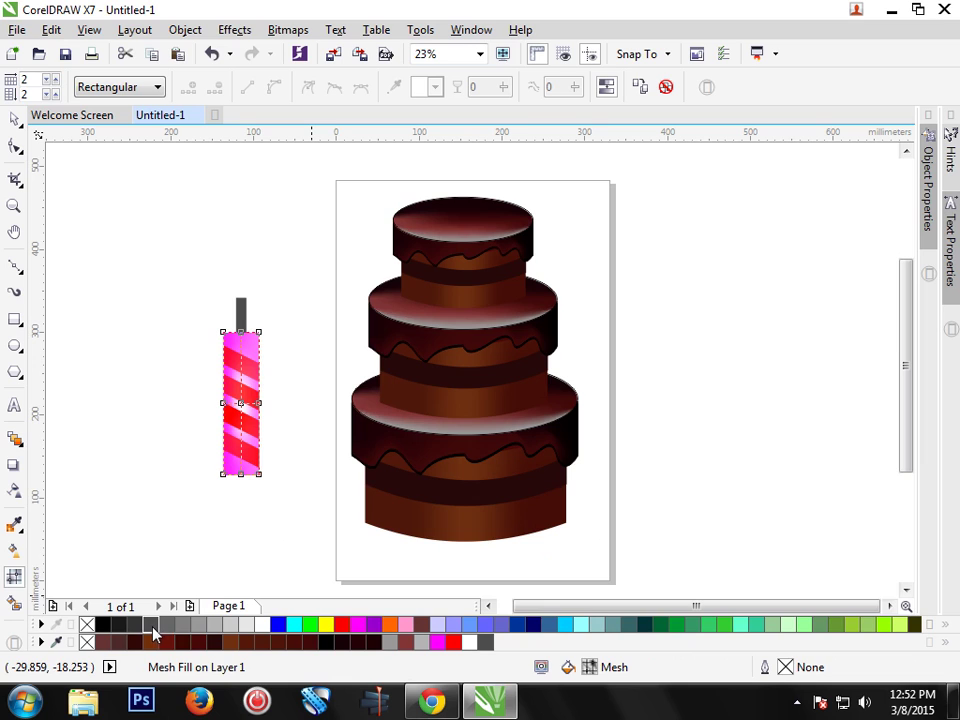
{"action": "left_click_drag", "start_coordinate": [154, 630], "coordinate": [242, 339]}
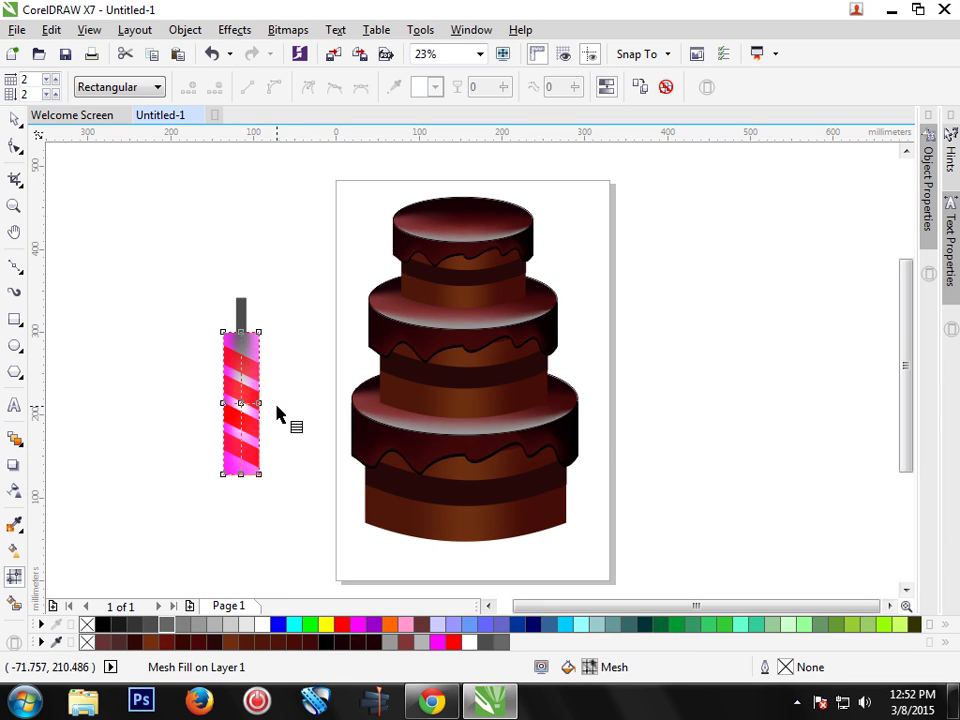
{"action": "key", "text": "ctrl+z"}
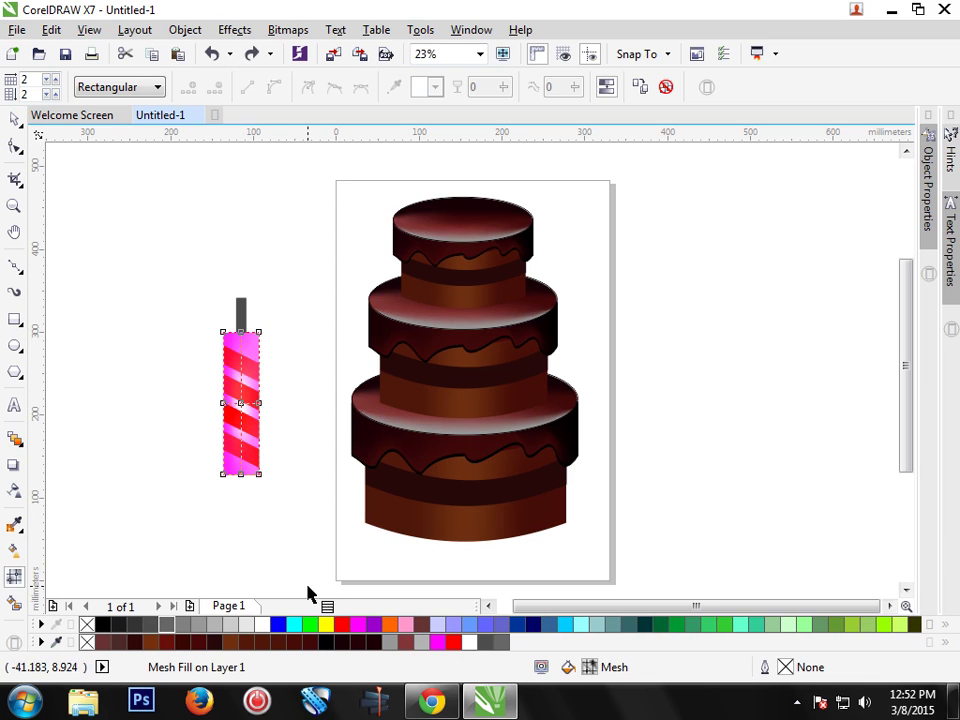
{"action": "mouse_move", "coordinate": [469, 641]}
{"action": "left_mouse_down"}
{"action": "mouse_move", "coordinate": [243, 347]}
{"action": "mouse_move", "coordinate": [253, 336]}
{"action": "left_mouse_up"}
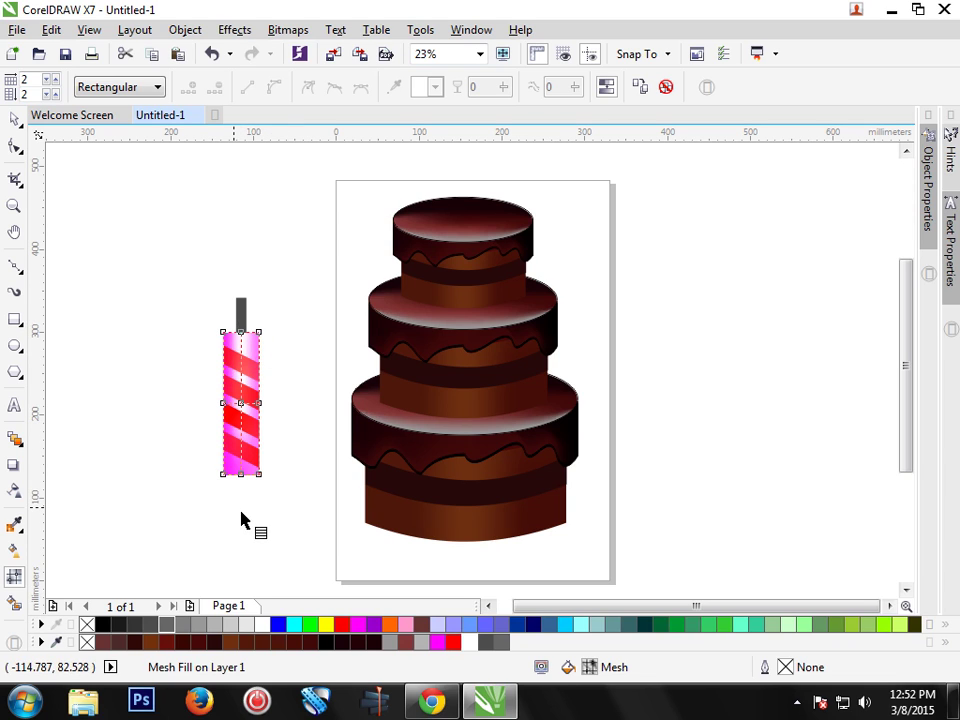
{"action": "left_click", "coordinate": [15, 120]}
{"action": "left_click", "coordinate": [118, 370]}
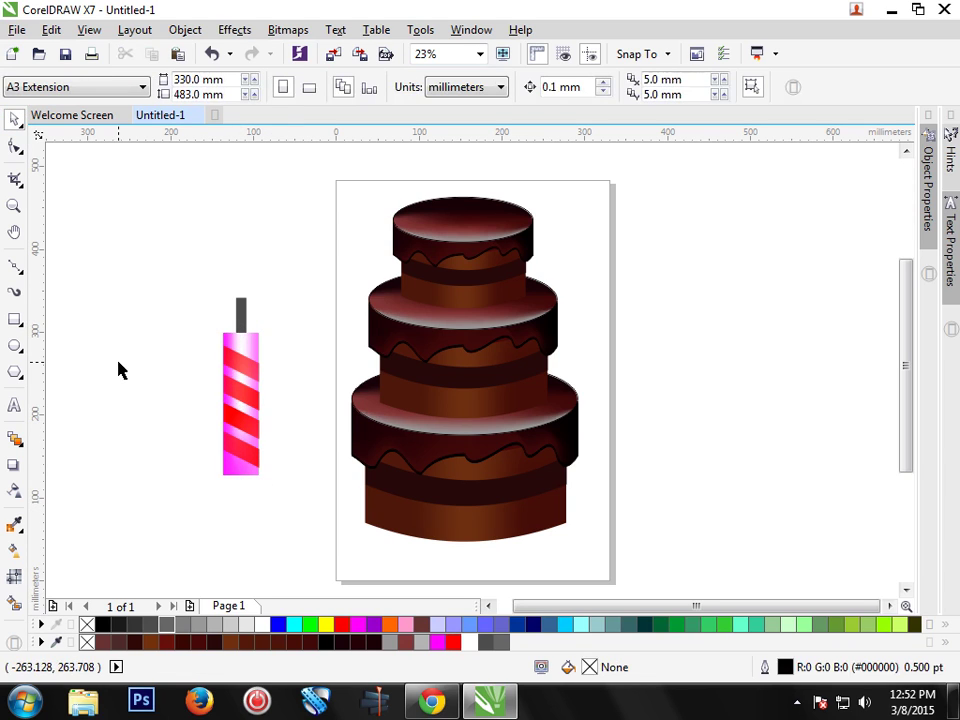
Step: Recolour the wick light grey #B3B3B3
{"action": "left_click", "coordinate": [241, 316]}
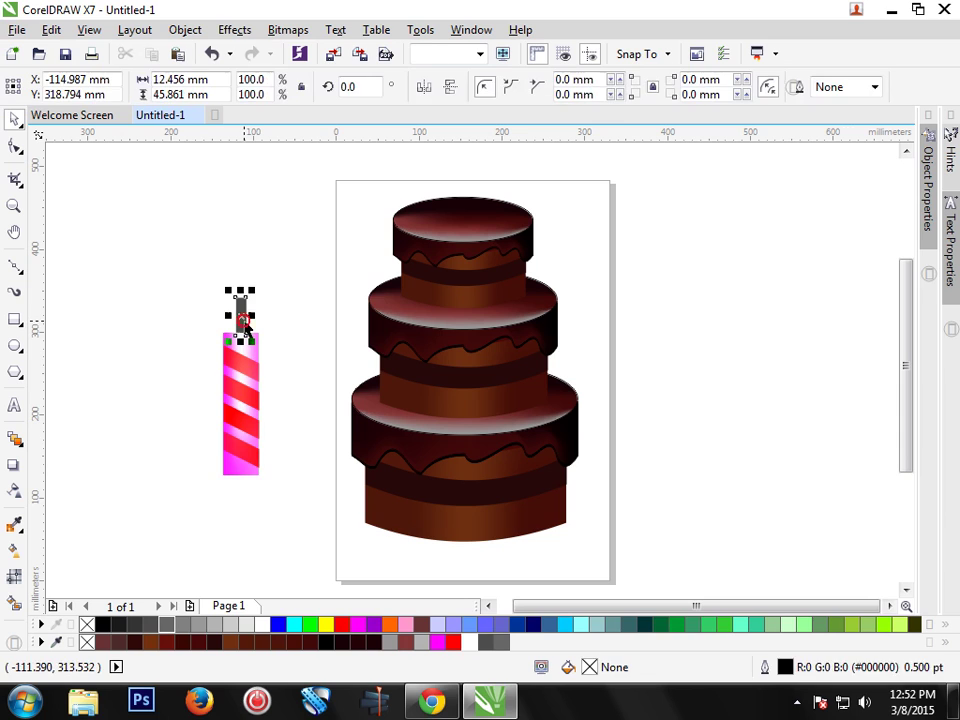
{"action": "left_click", "coordinate": [230, 626]}
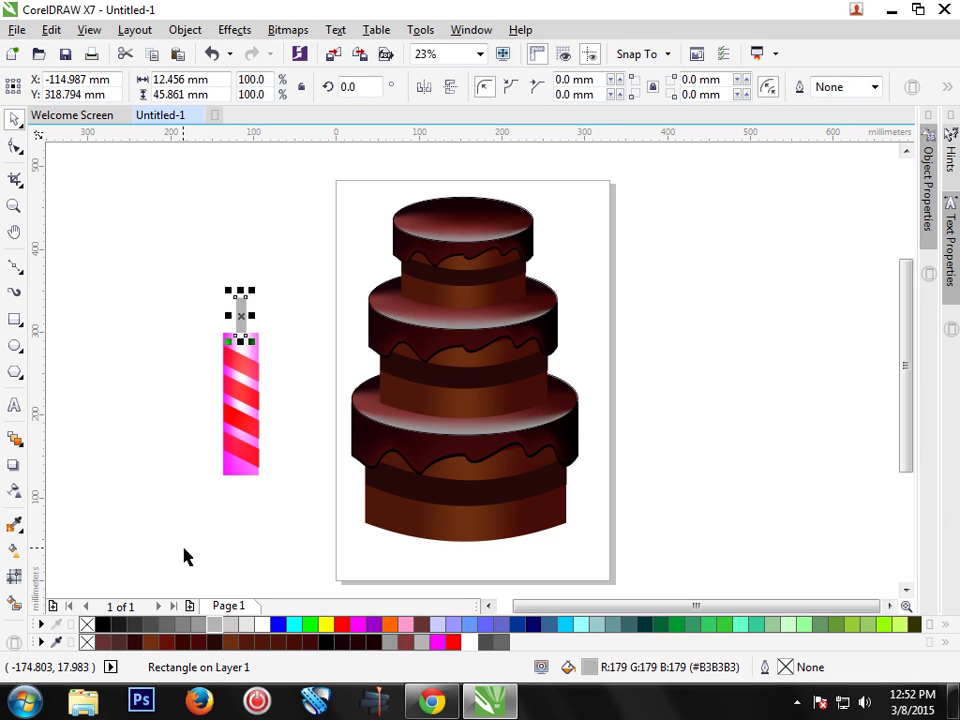
{"action": "left_click", "coordinate": [200, 372]}
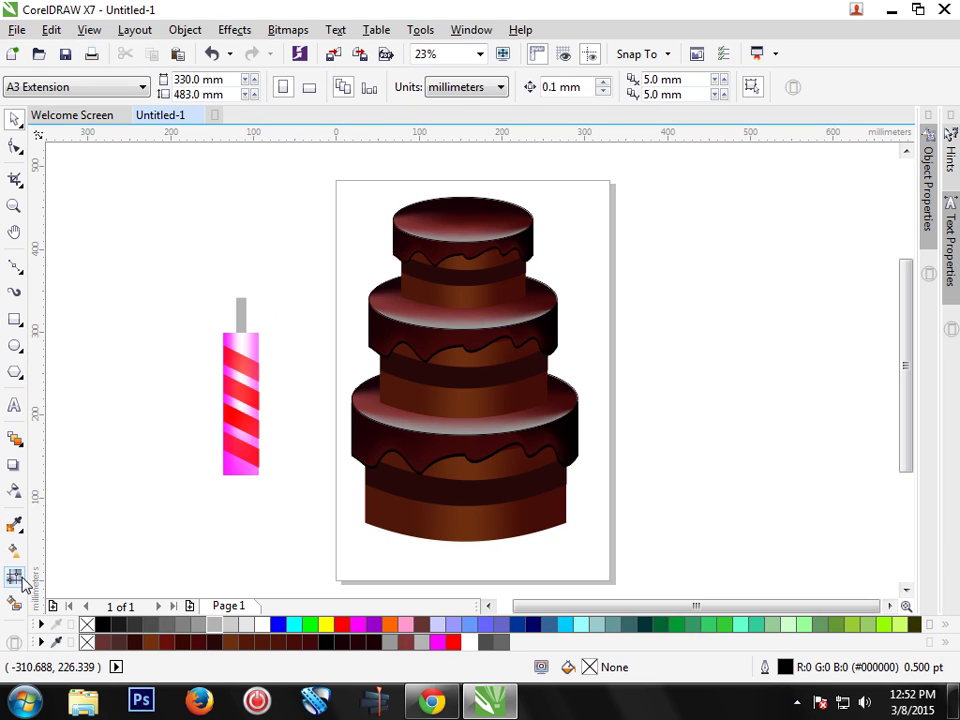
Step: Draw a teardrop Perfect Shape above the wick as the flame
{"action": "left_click", "coordinate": [19, 377]}
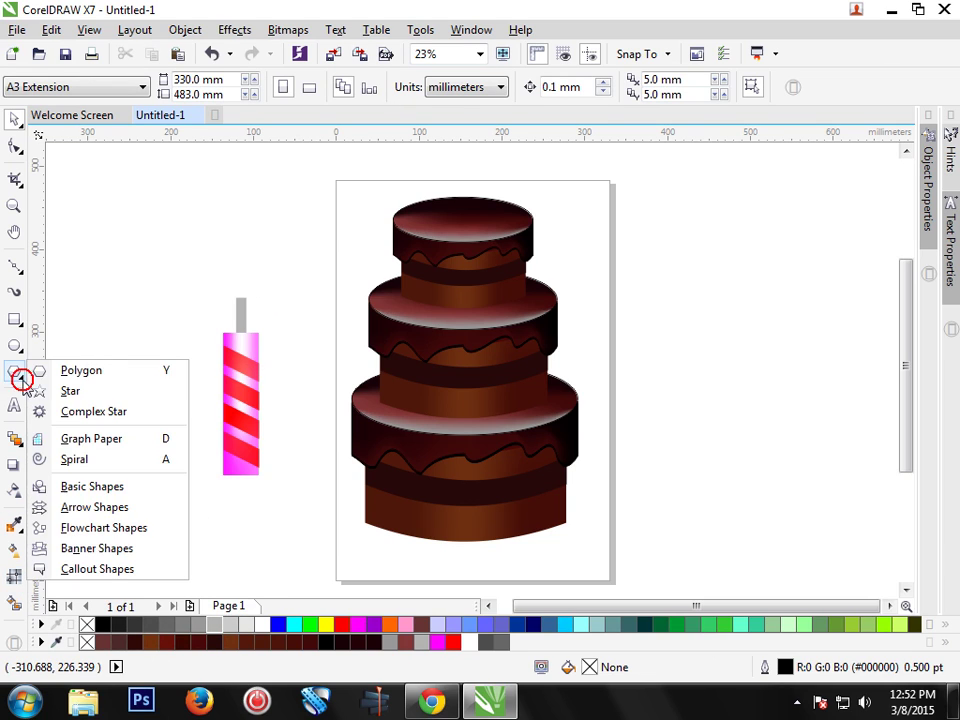
{"action": "left_click", "coordinate": [126, 490]}
{"action": "left_click", "coordinate": [482, 88]}
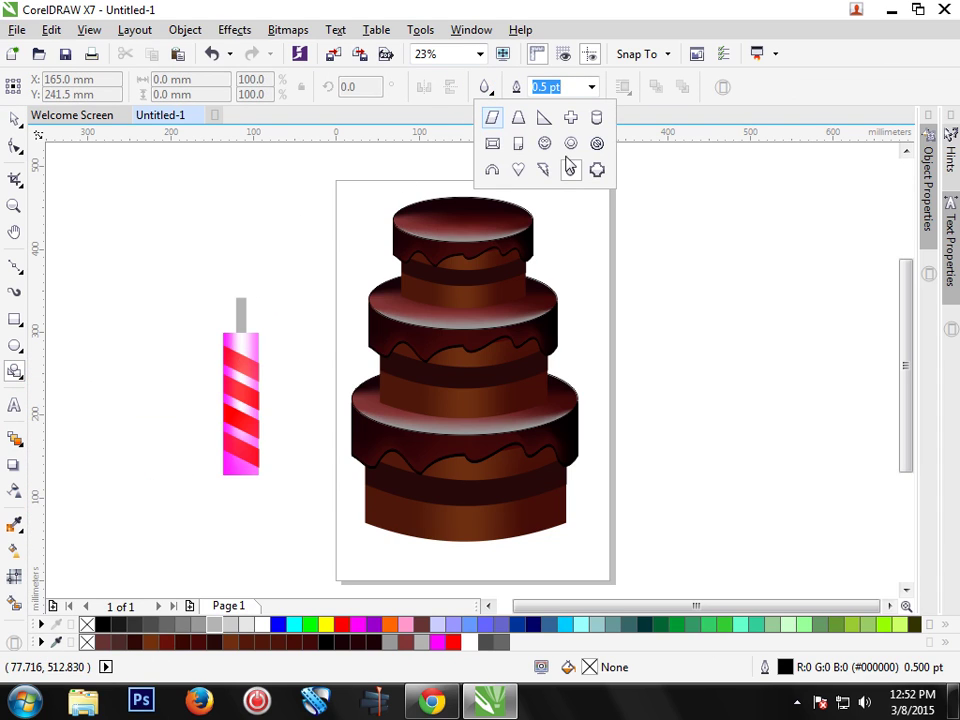
{"action": "left_click", "coordinate": [567, 172]}
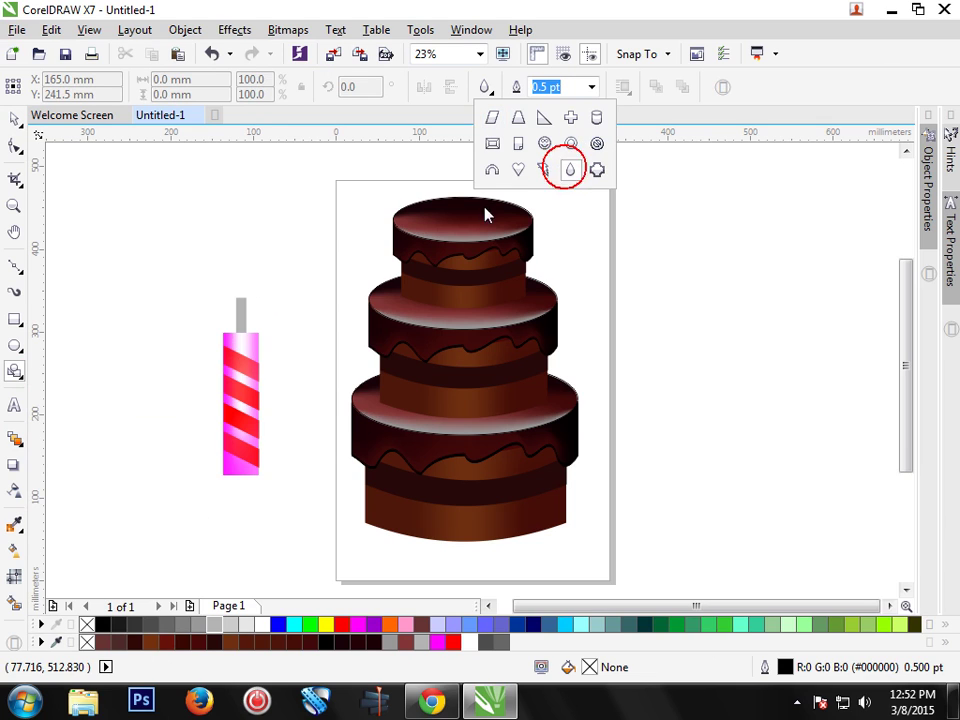
{"action": "left_click", "coordinate": [171, 221]}
{"action": "left_click_drag", "start_coordinate": [189, 221], "coordinate": [234, 294]}
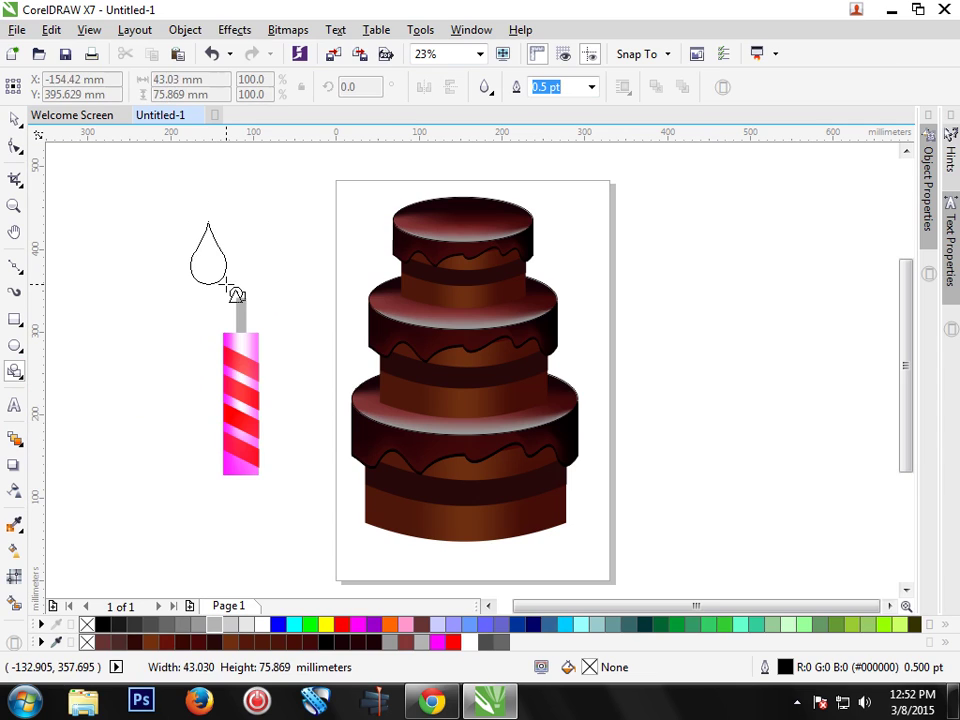
{"action": "left_click_drag", "start_coordinate": [234, 294], "coordinate": [236, 298]}
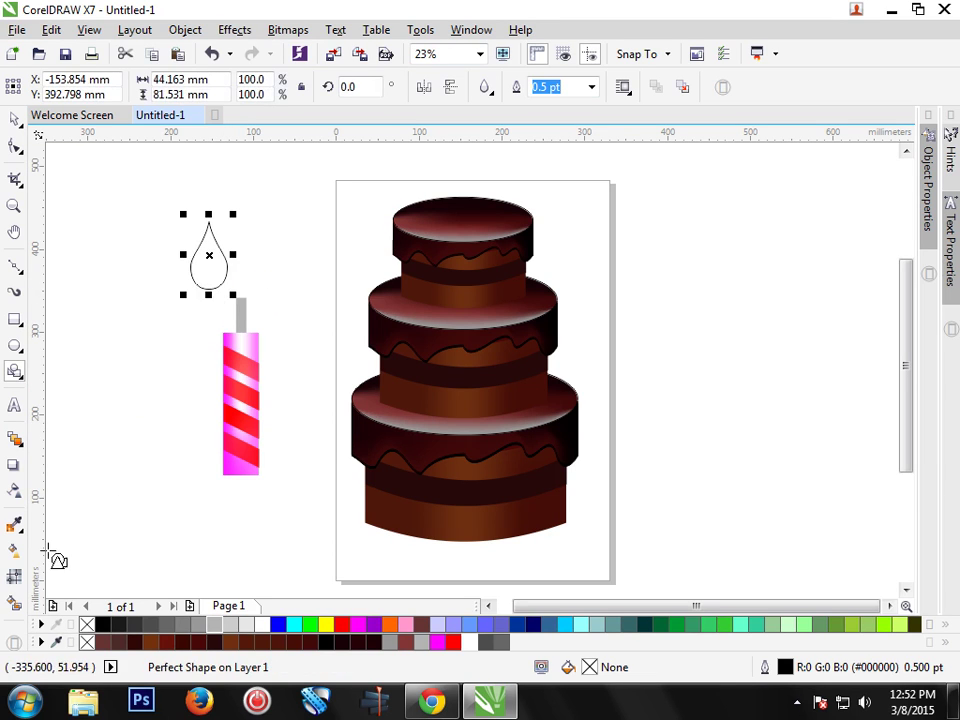
Step: Apply a mesh fill to the flame and add grid lines for a 4-by-3 mesh
{"action": "left_click", "coordinate": [14, 576]}
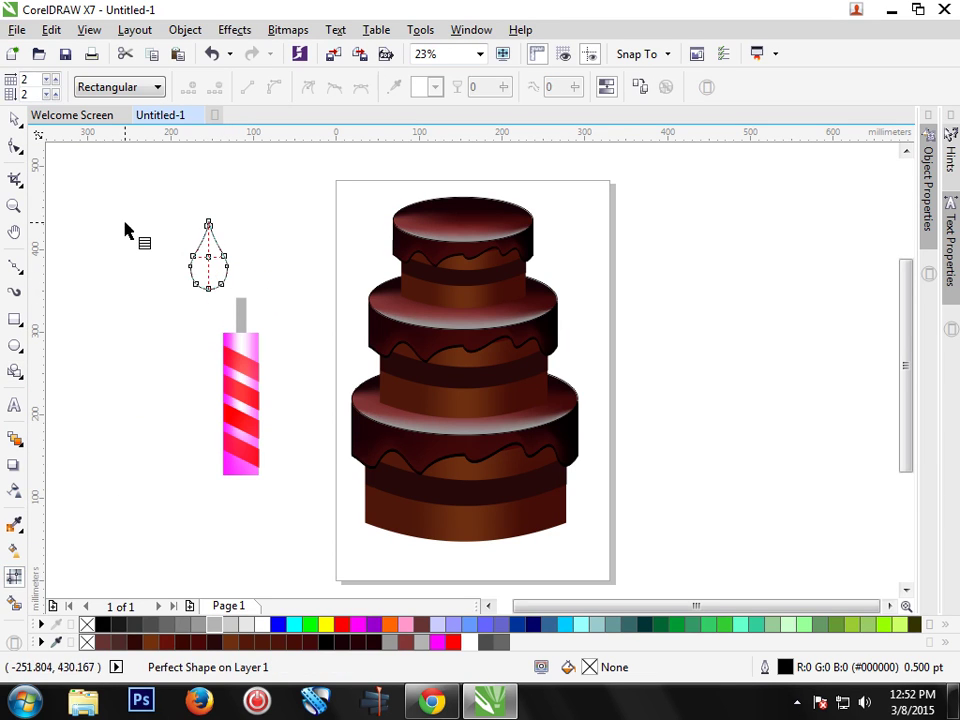
{"action": "double_click", "coordinate": [208, 274]}
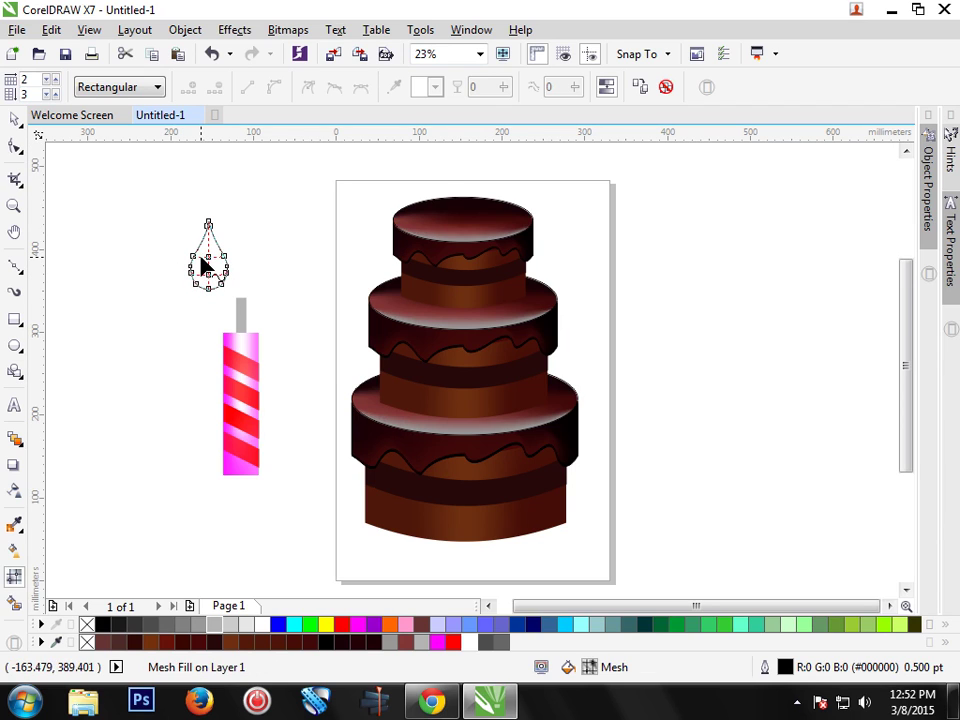
{"action": "double_click", "coordinate": [202, 261]}
{"action": "double_click", "coordinate": [216, 263]}
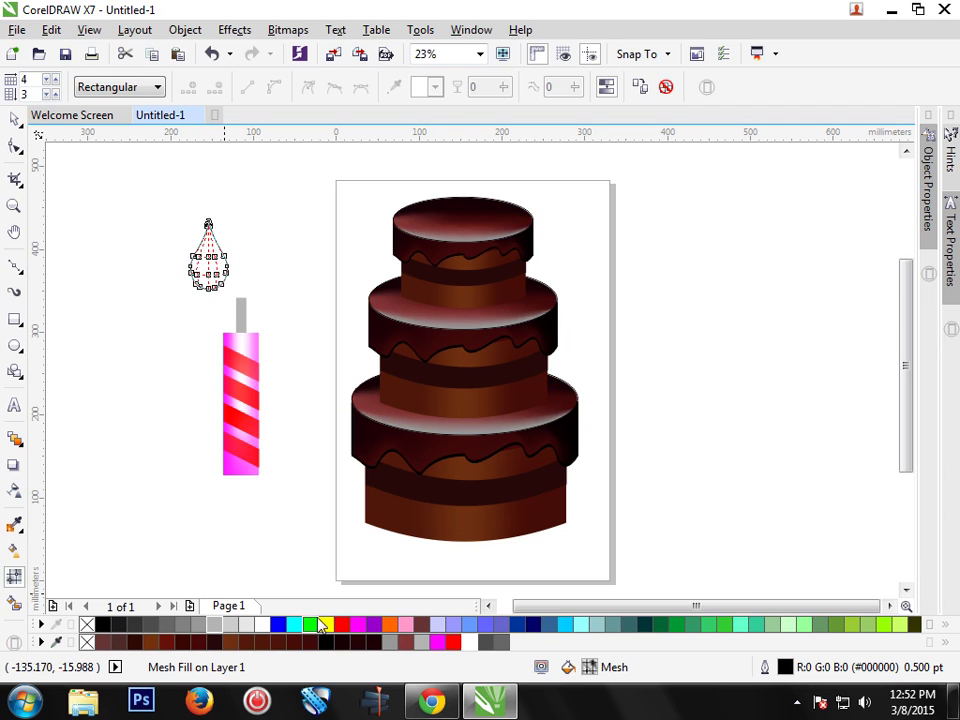
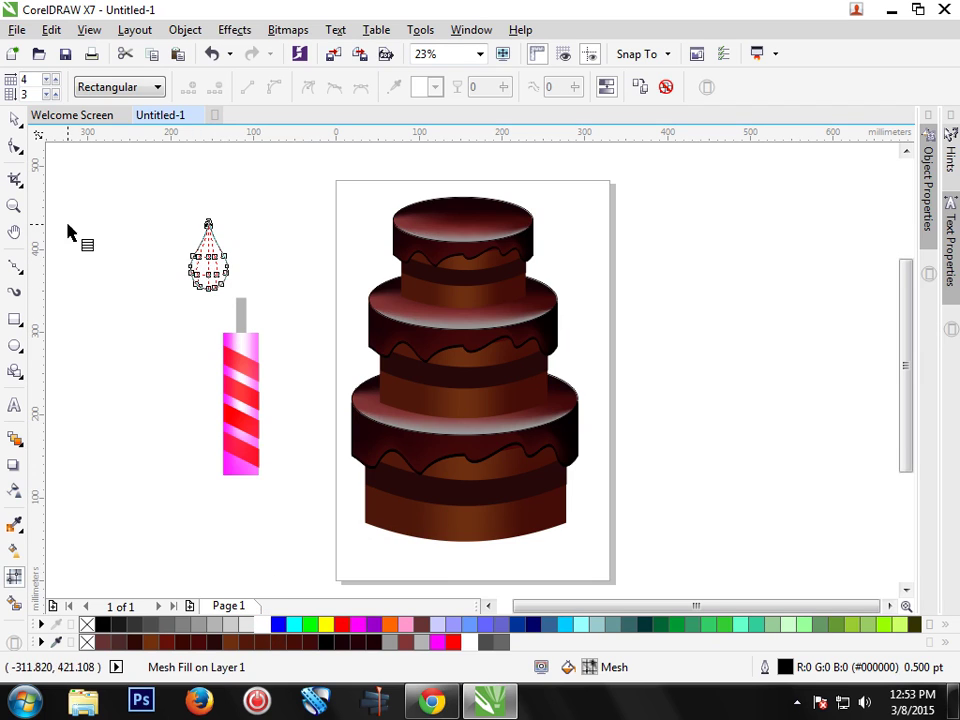
Step: Zoom in on the teardrop and give it a mesh fill grid
{"action": "left_click", "coordinate": [14, 205]}
{"action": "mouse_move", "coordinate": [147, 205]}
{"action": "left_mouse_down"}
{"action": "mouse_move", "coordinate": [210, 260]}
{"action": "mouse_move", "coordinate": [260, 326]}
{"action": "left_mouse_up"}
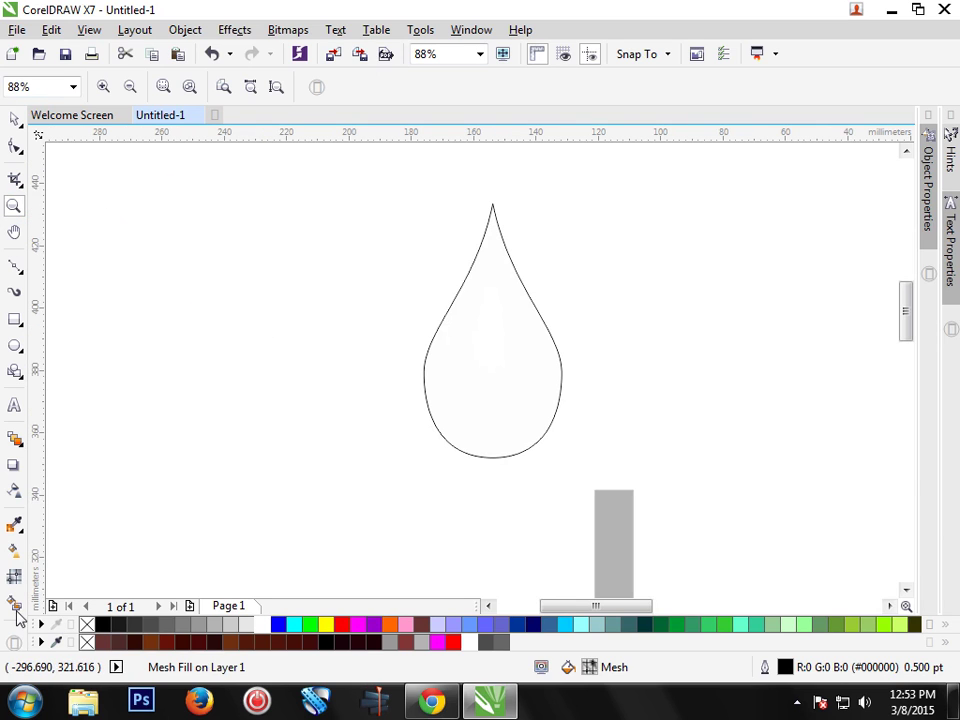
{"action": "left_click", "coordinate": [14, 578]}
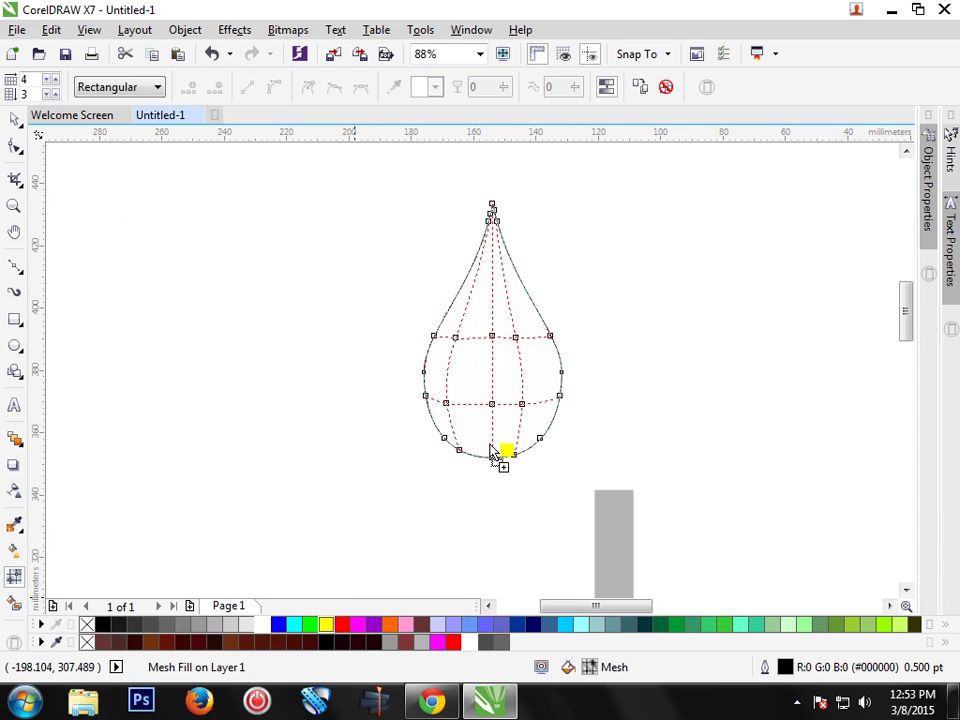
Step: Colour the teardrop's lower-left, lower-right, upper-right, upper-left and top mesh patches yellow
{"action": "left_click_drag", "start_coordinate": [335, 628], "coordinate": [500, 452]}
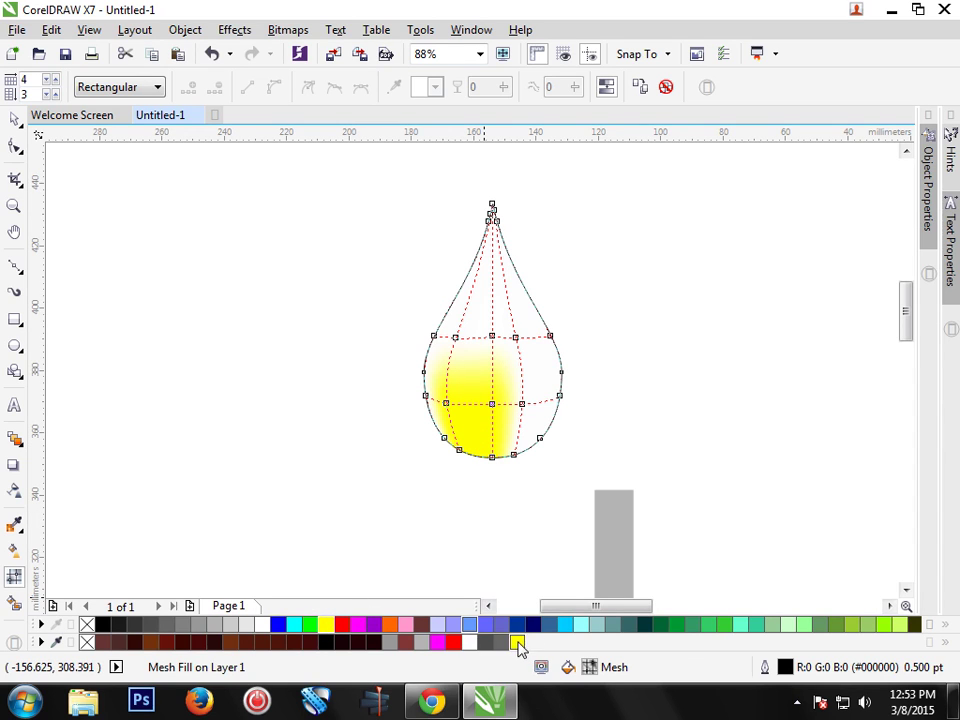
{"action": "left_click_drag", "start_coordinate": [519, 645], "coordinate": [540, 424]}
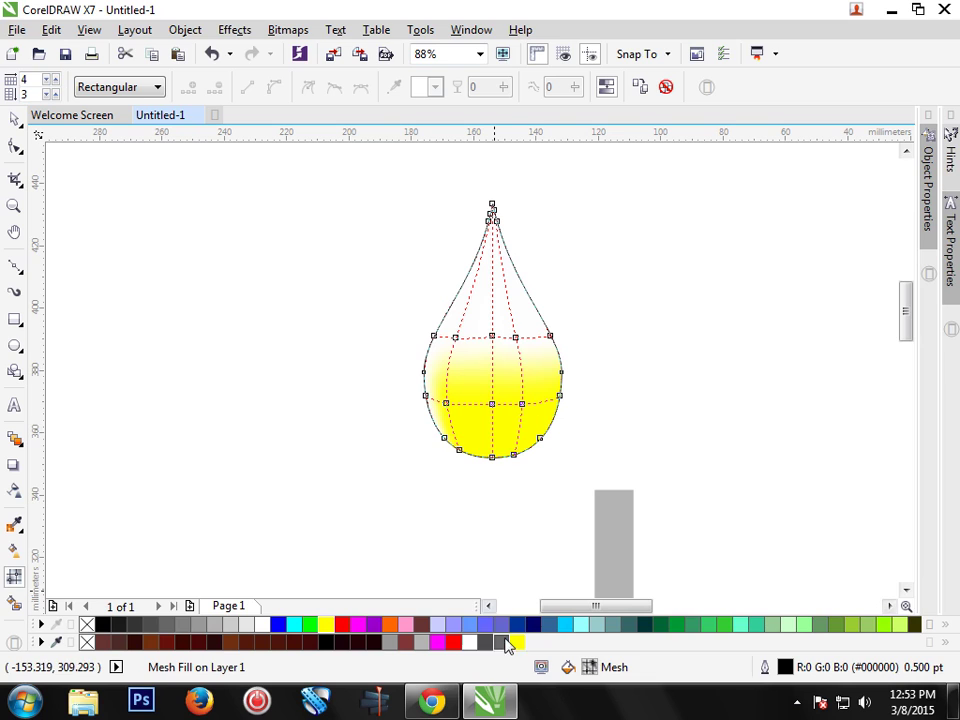
{"action": "mouse_move", "coordinate": [519, 645]}
{"action": "left_mouse_down"}
{"action": "mouse_move", "coordinate": [429, 423]}
{"action": "mouse_move", "coordinate": [440, 428]}
{"action": "left_mouse_up"}
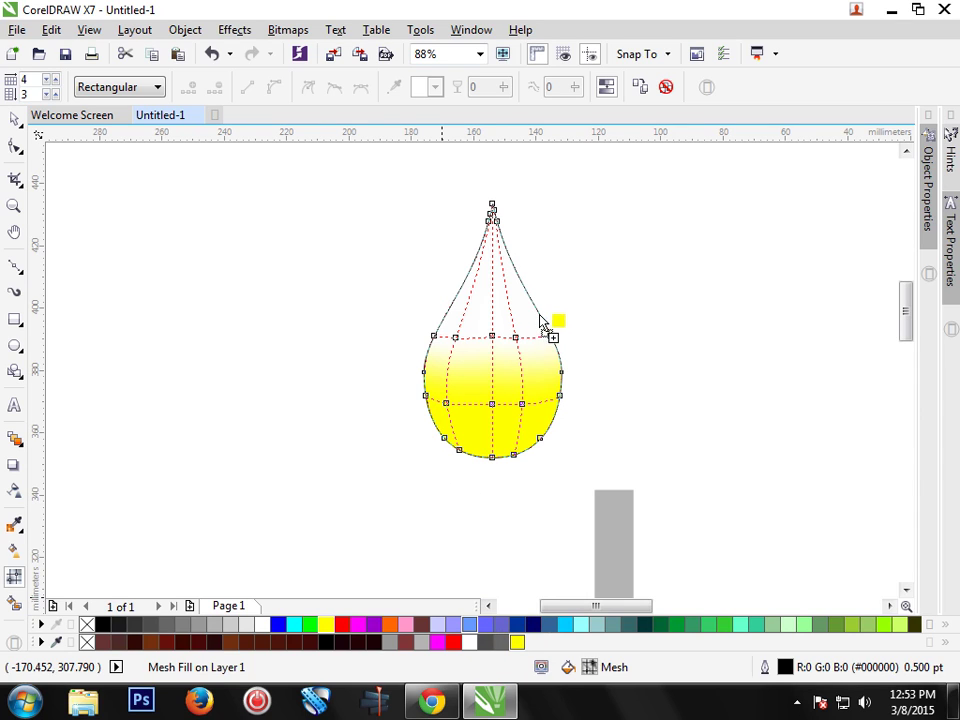
{"action": "left_click_drag", "start_coordinate": [543, 624], "coordinate": [540, 325]}
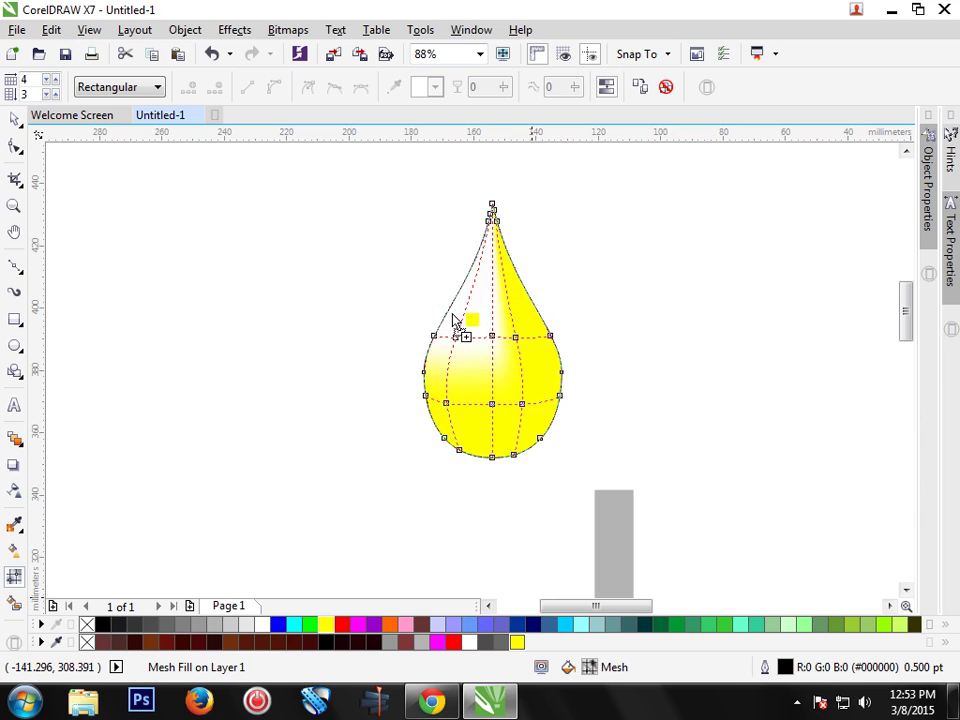
{"action": "left_click_drag", "start_coordinate": [525, 641], "coordinate": [447, 315]}
{"action": "left_click_drag", "start_coordinate": [475, 645], "coordinate": [493, 342]}
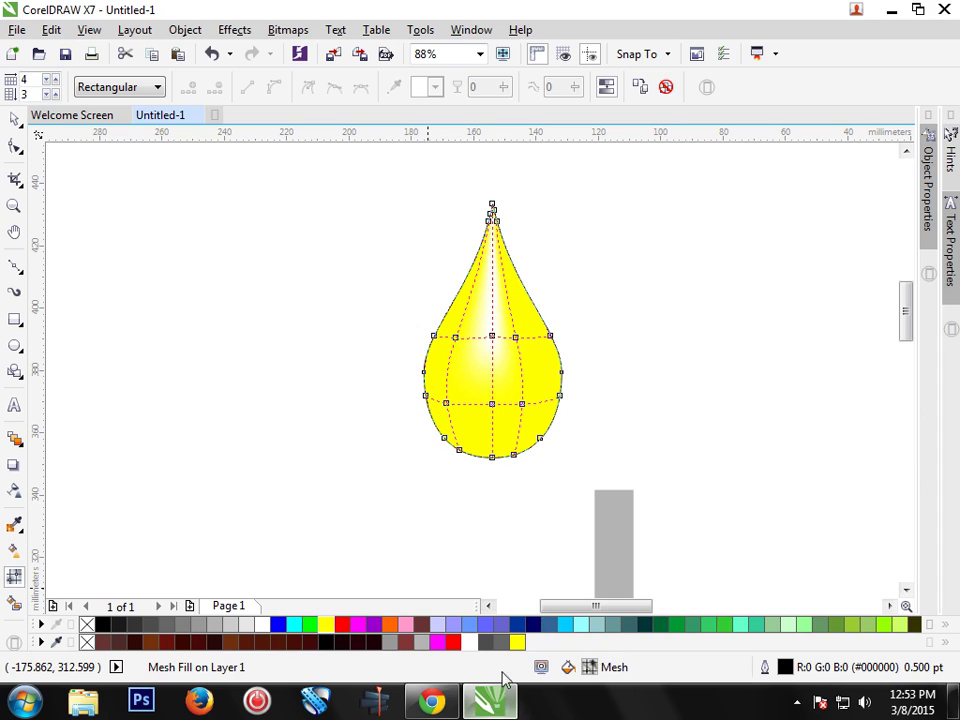
Step: Add a muted olive colour (R196 G196 B85) to the document palette
{"action": "double_click", "coordinate": [519, 644]}
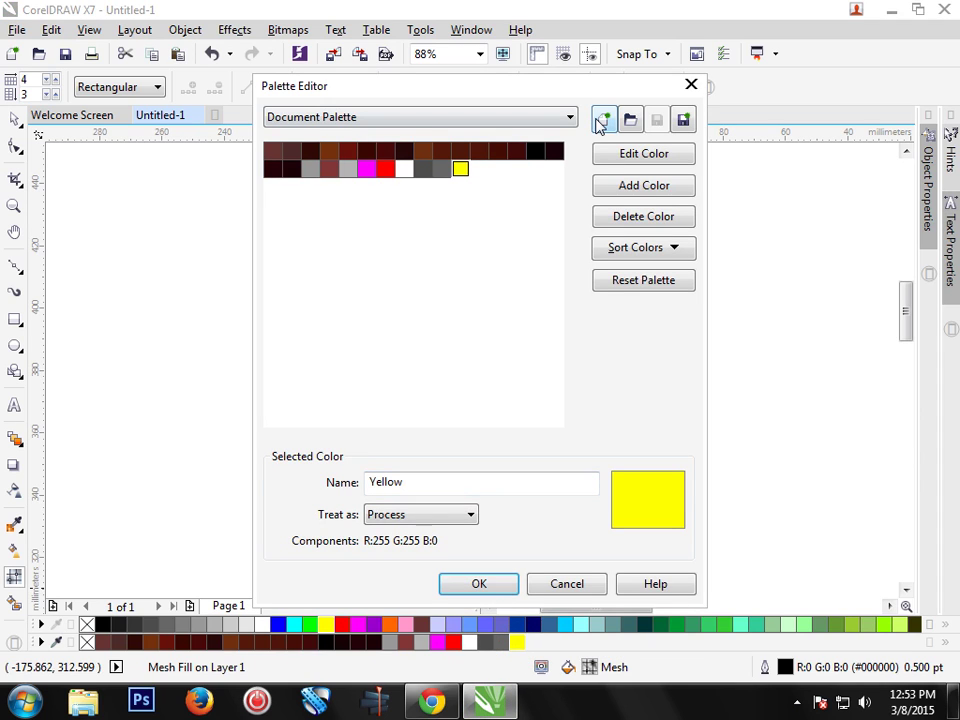
{"action": "left_click", "coordinate": [636, 186]}
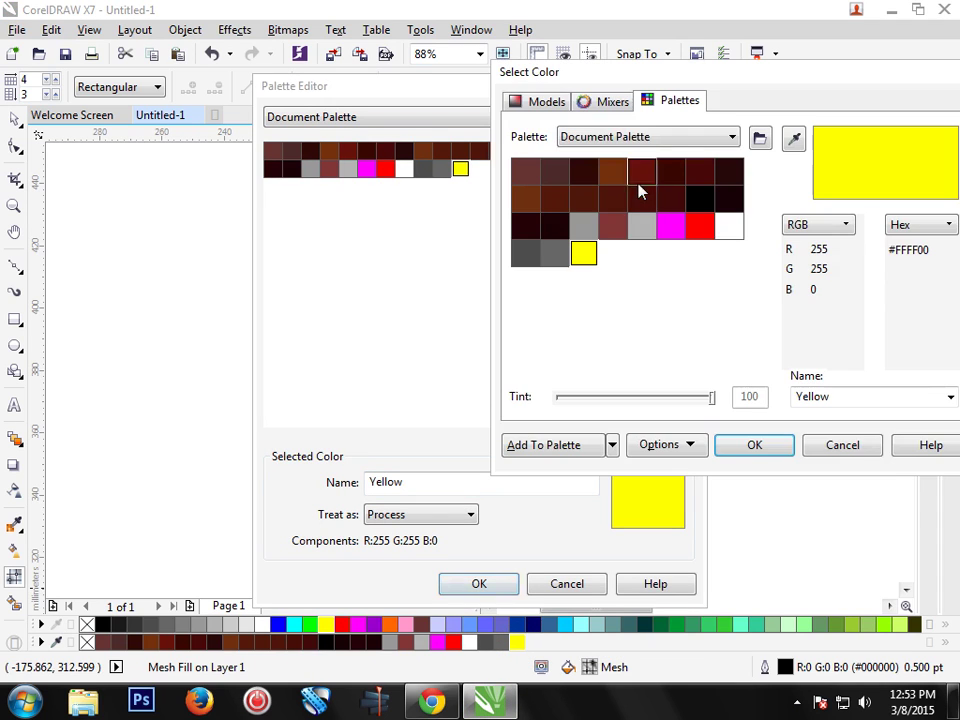
{"action": "left_click", "coordinate": [549, 102]}
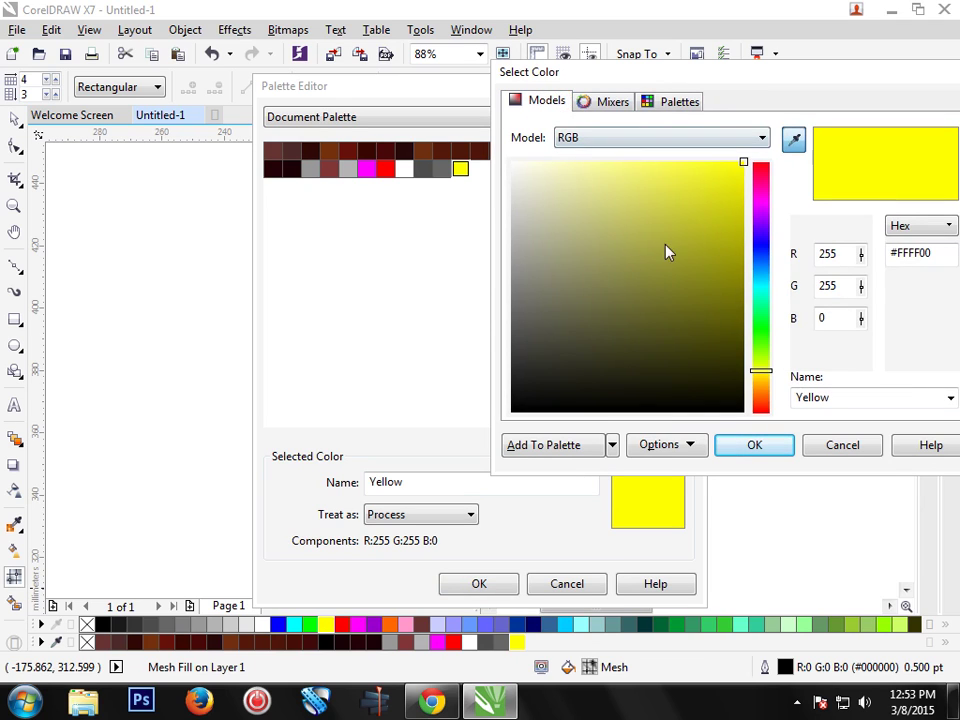
{"action": "mouse_move", "coordinate": [744, 166]}
{"action": "left_mouse_down"}
{"action": "mouse_move", "coordinate": [718, 231]}
{"action": "mouse_move", "coordinate": [682, 208]}
{"action": "mouse_move", "coordinate": [644, 220]}
{"action": "left_mouse_up"}
{"action": "left_click", "coordinate": [757, 445]}
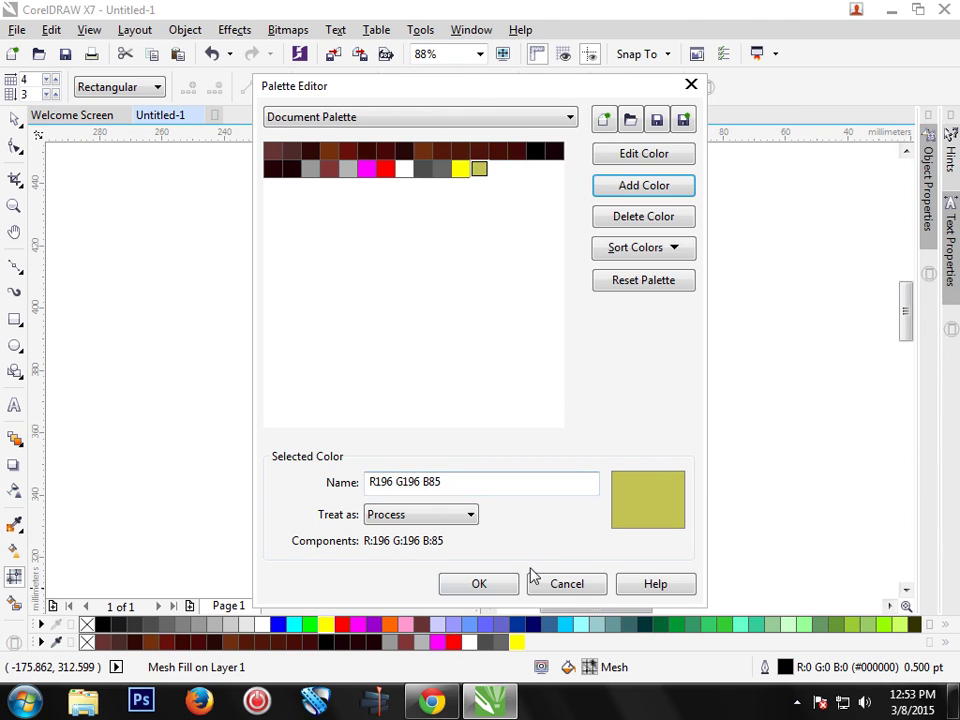
{"action": "left_click", "coordinate": [495, 584]}
Step: Shade the drop's lower mesh nodes with the new olive colour
{"action": "left_click_drag", "start_coordinate": [533, 642], "coordinate": [494, 458]}
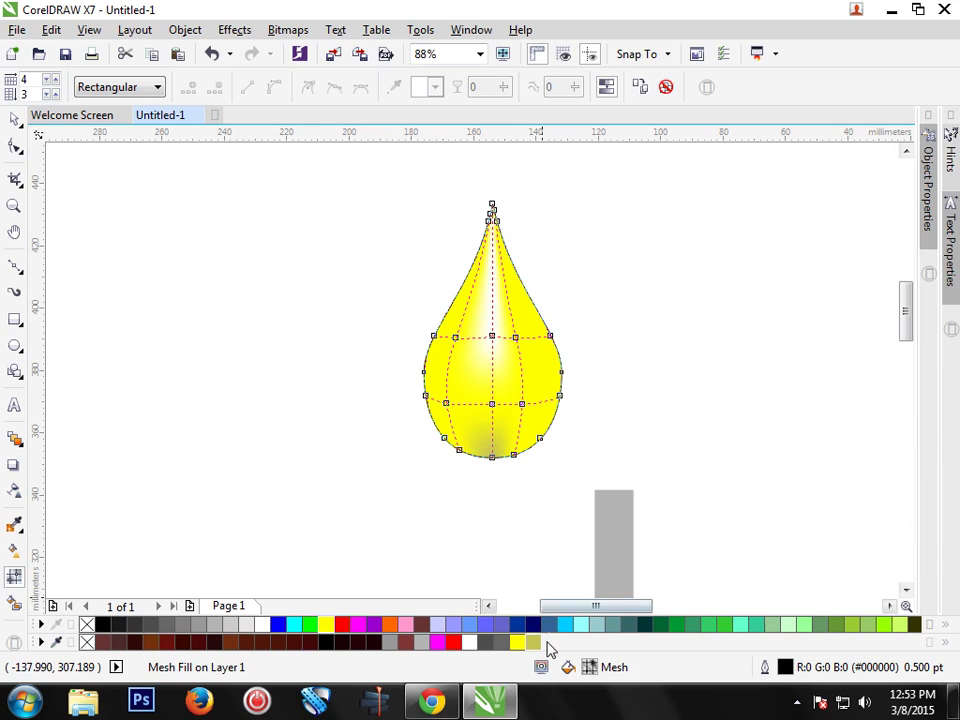
{"action": "left_click_drag", "start_coordinate": [537, 650], "coordinate": [522, 467]}
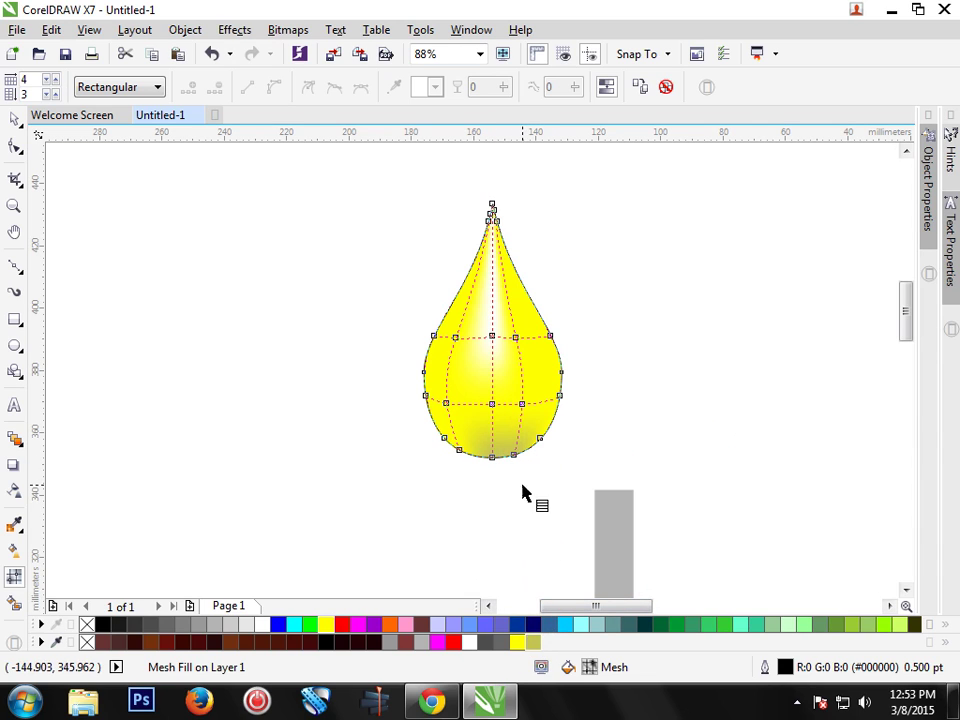
{"action": "left_click_drag", "start_coordinate": [537, 652], "coordinate": [462, 462]}
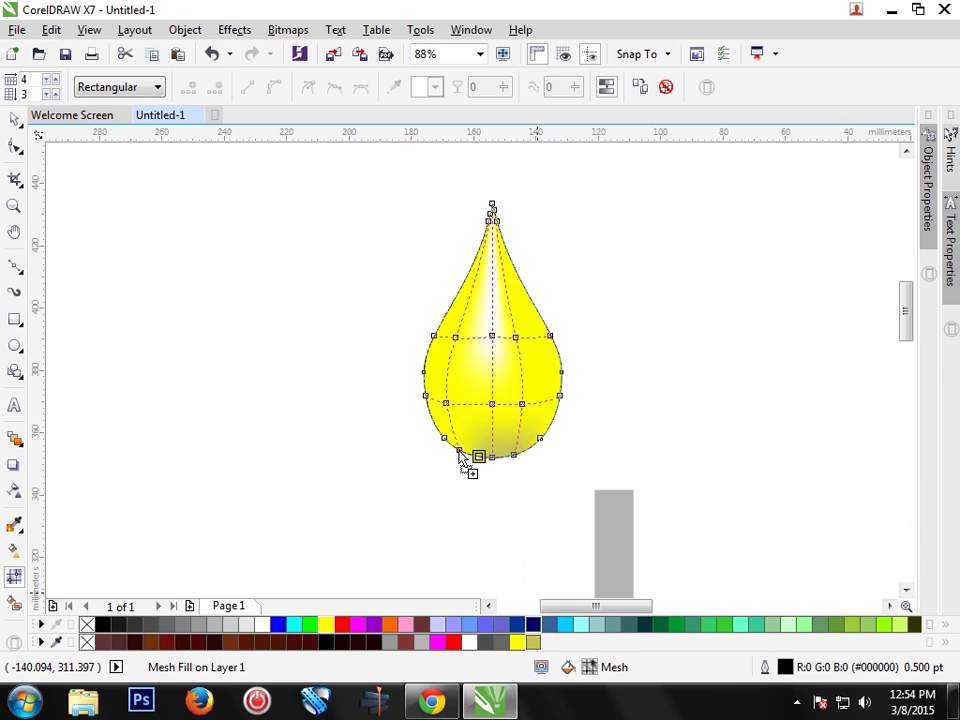
{"action": "left_click_drag", "start_coordinate": [460, 458], "coordinate": [461, 455]}
{"action": "mouse_move", "coordinate": [533, 641]}
{"action": "left_mouse_down"}
{"action": "mouse_move", "coordinate": [556, 501]}
{"action": "mouse_move", "coordinate": [542, 450]}
{"action": "left_mouse_up"}
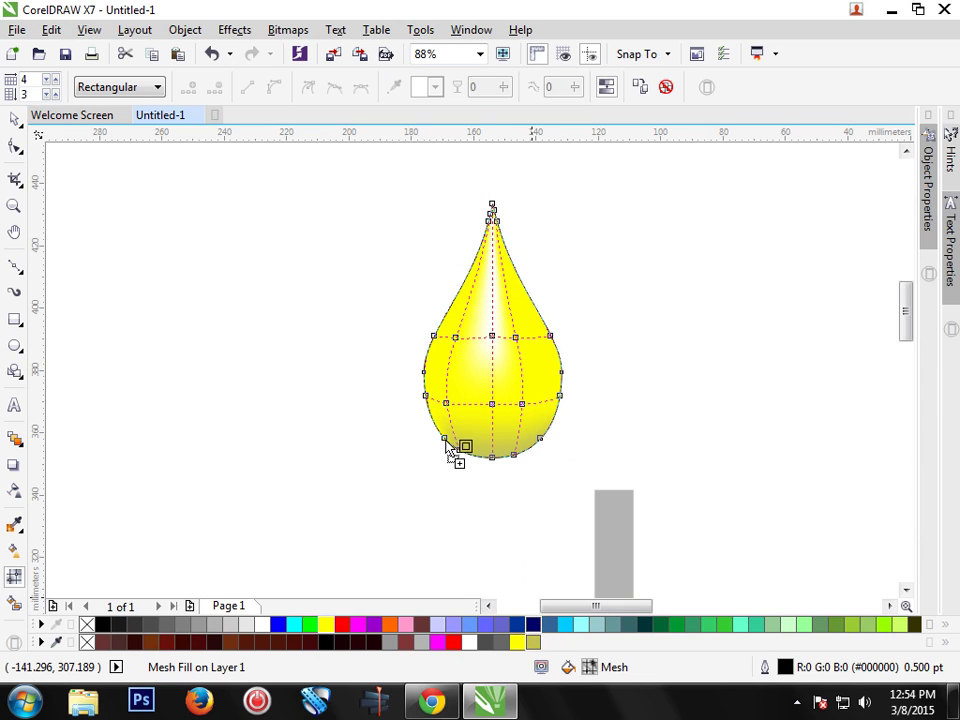
{"action": "mouse_move", "coordinate": [526, 618]}
{"action": "left_mouse_down"}
{"action": "mouse_move", "coordinate": [484, 549]}
{"action": "mouse_move", "coordinate": [468, 648]}
{"action": "left_mouse_up"}
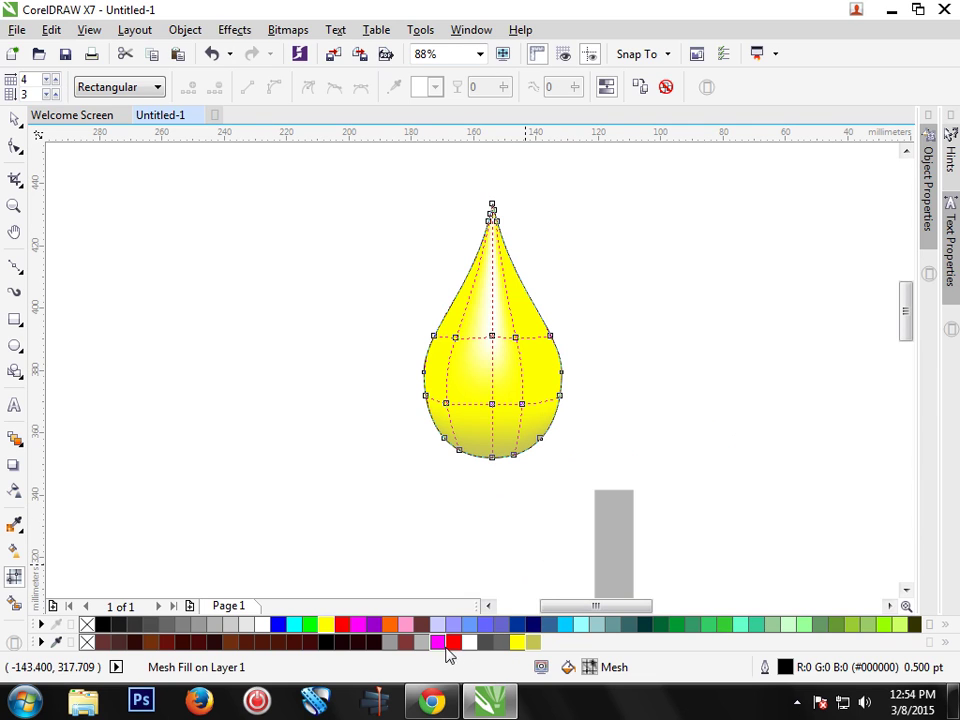
Step: Repeatedly click the right end of the colour palette bar
{"action": "left_click", "coordinate": [931, 630]}
{"action": "left_click", "coordinate": [931, 630]}
{"action": "left_click", "coordinate": [931, 630]}
{"action": "left_click", "coordinate": [930, 629]}
{"action": "left_click", "coordinate": [928, 626]}
{"action": "left_click", "coordinate": [929, 627]}
{"action": "left_click", "coordinate": [929, 630]}
{"action": "left_click", "coordinate": [929, 630]}
{"action": "left_click", "coordinate": [931, 630]}
{"action": "left_click", "coordinate": [931, 630]}
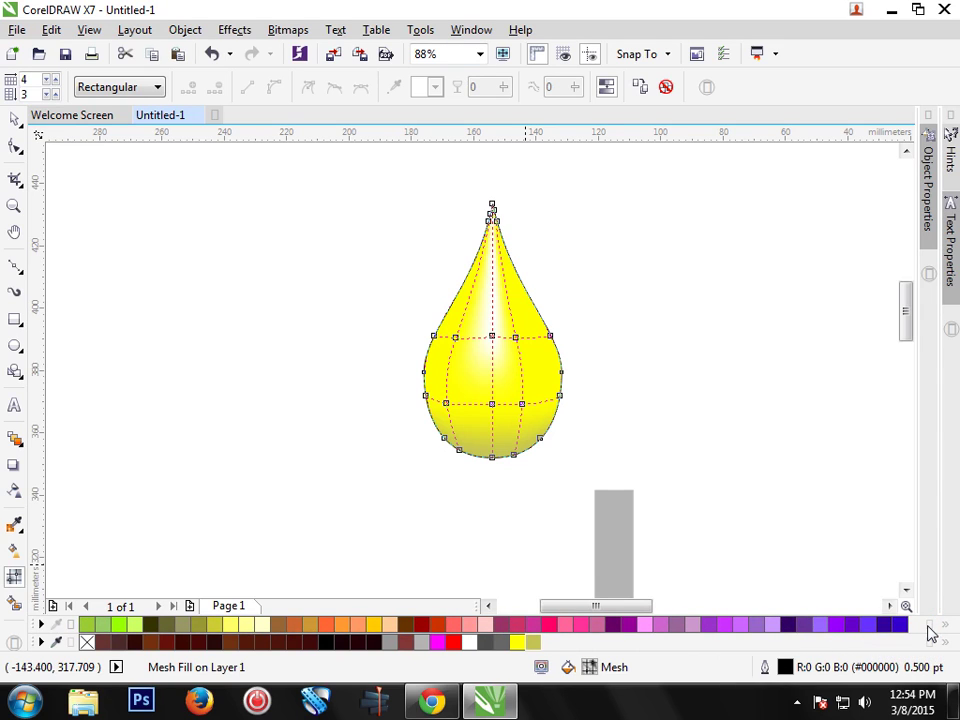
Step: Add an orange colour (R255 G85 B0) to the document palette
{"action": "double_click", "coordinate": [451, 644]}
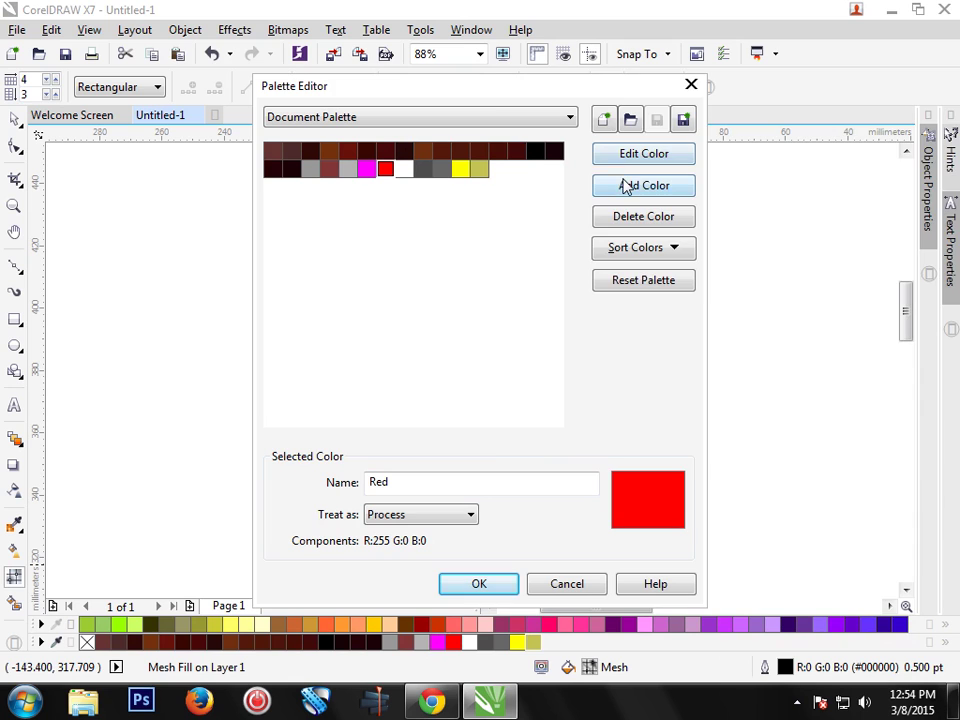
{"action": "left_click", "coordinate": [625, 188]}
{"action": "left_click", "coordinate": [550, 102]}
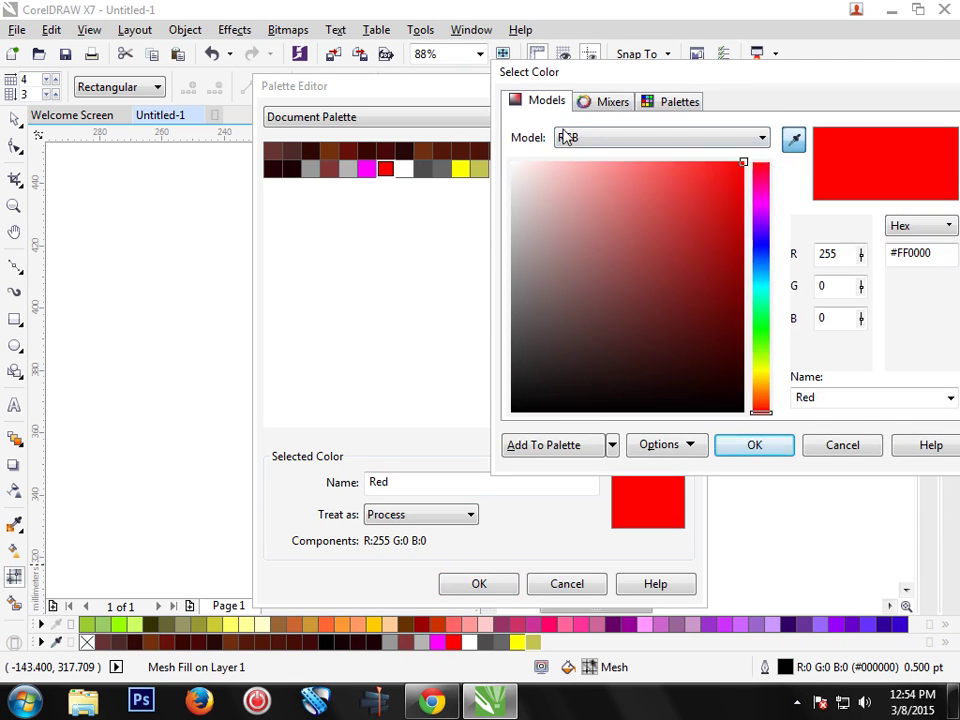
{"action": "left_click_drag", "start_coordinate": [763, 396], "coordinate": [762, 400]}
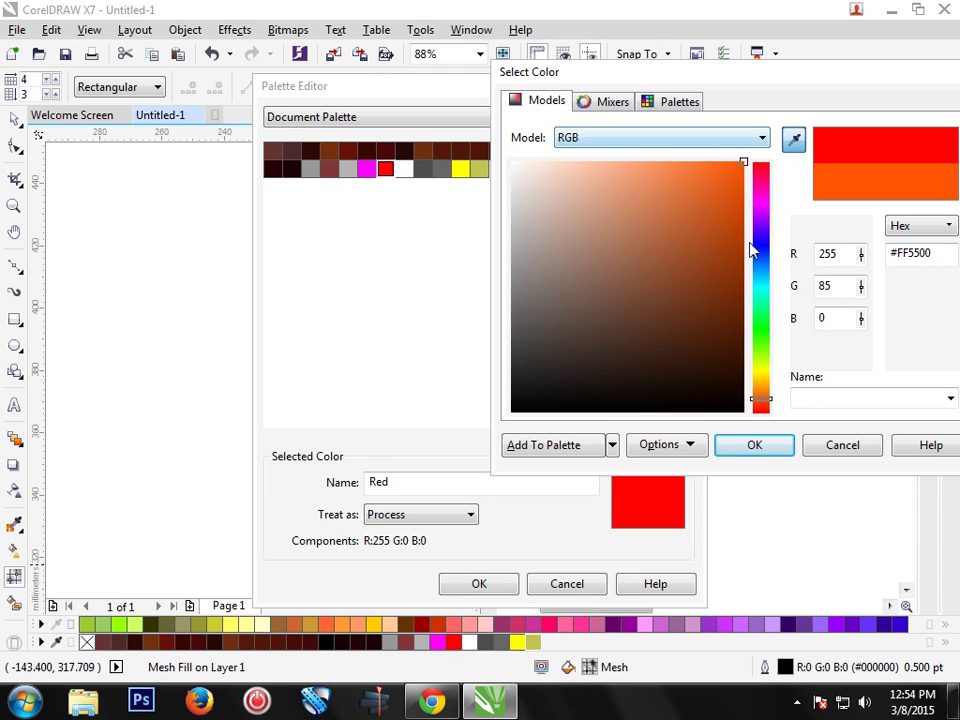
{"action": "left_click", "coordinate": [770, 446]}
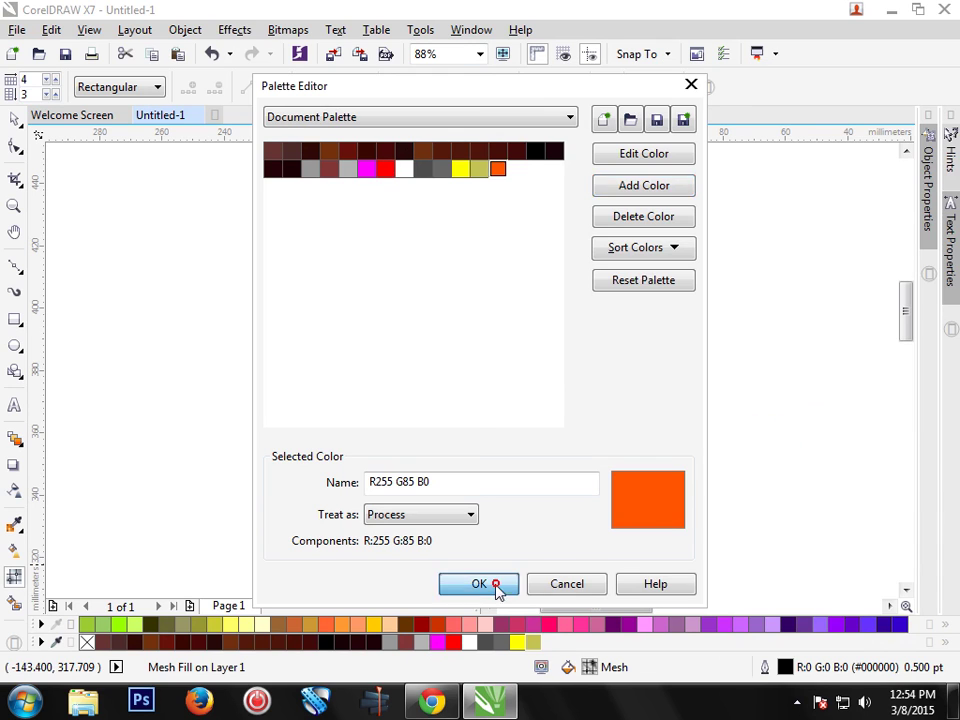
{"action": "left_click", "coordinate": [497, 588]}
Step: Colour the drop's bottom, centre, lower-left and right mesh nodes orange
{"action": "left_click_drag", "start_coordinate": [550, 621], "coordinate": [492, 462]}
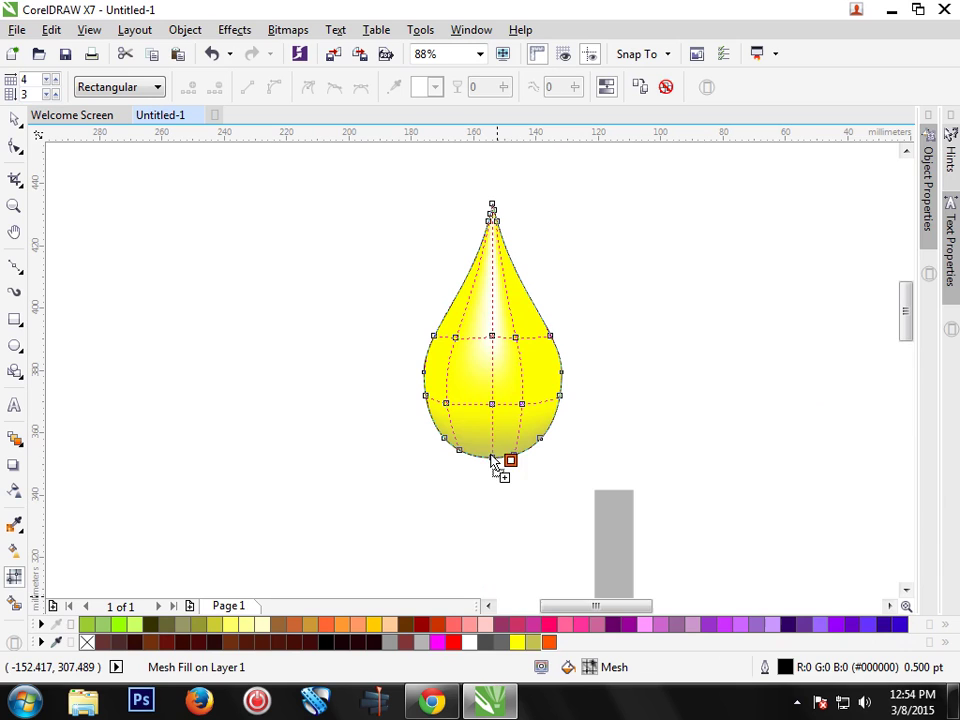
{"action": "left_click_drag", "start_coordinate": [550, 641], "coordinate": [503, 428]}
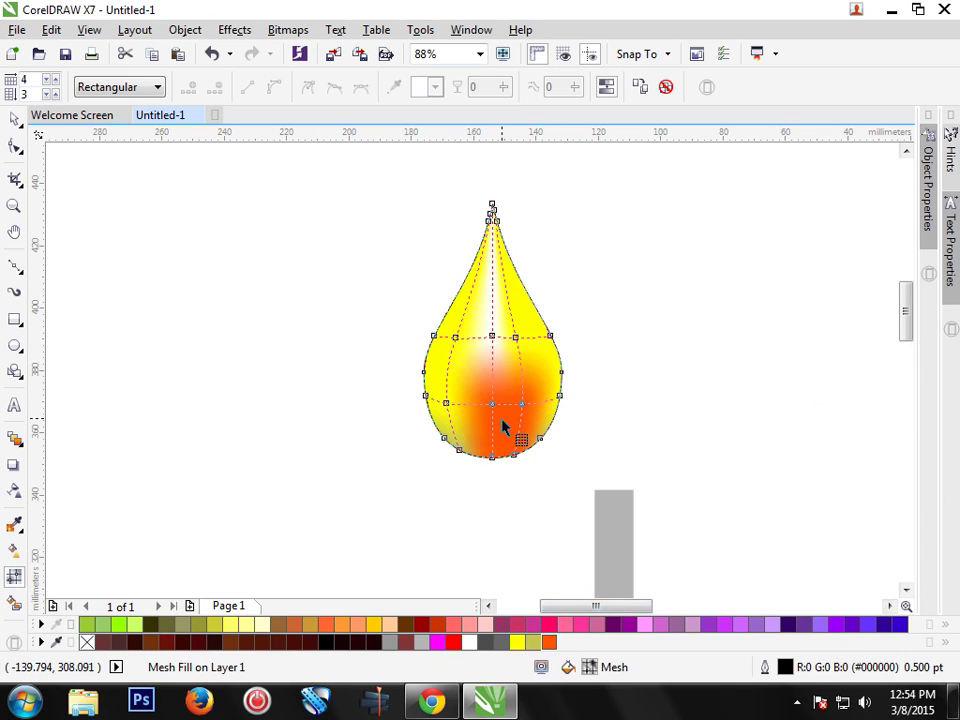
{"action": "left_click_drag", "start_coordinate": [550, 641], "coordinate": [458, 445]}
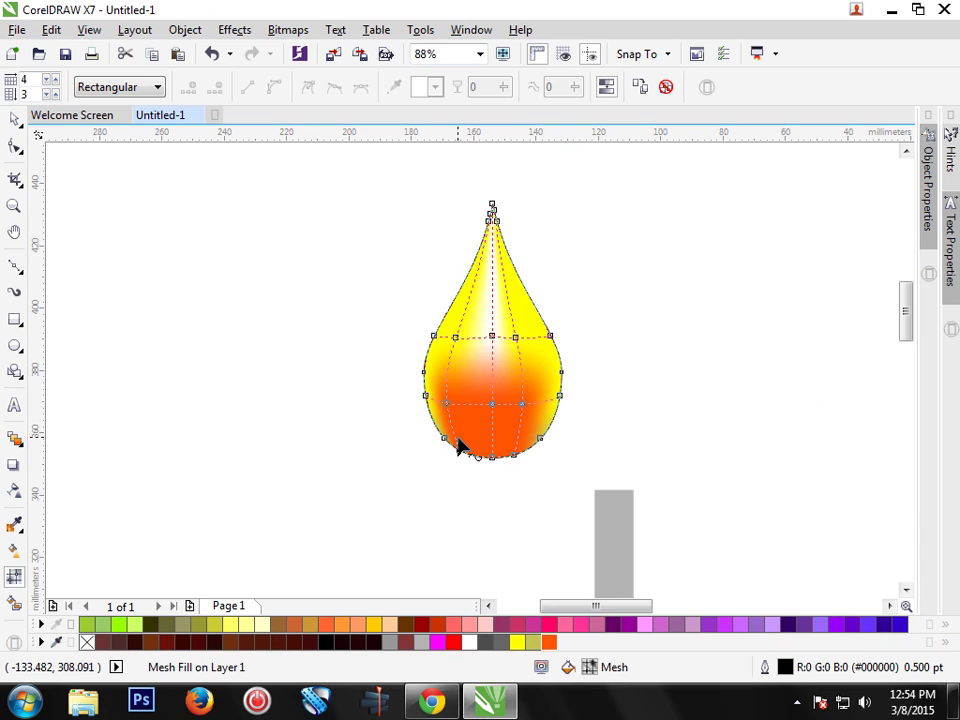
{"action": "left_click_drag", "start_coordinate": [551, 641], "coordinate": [552, 418]}
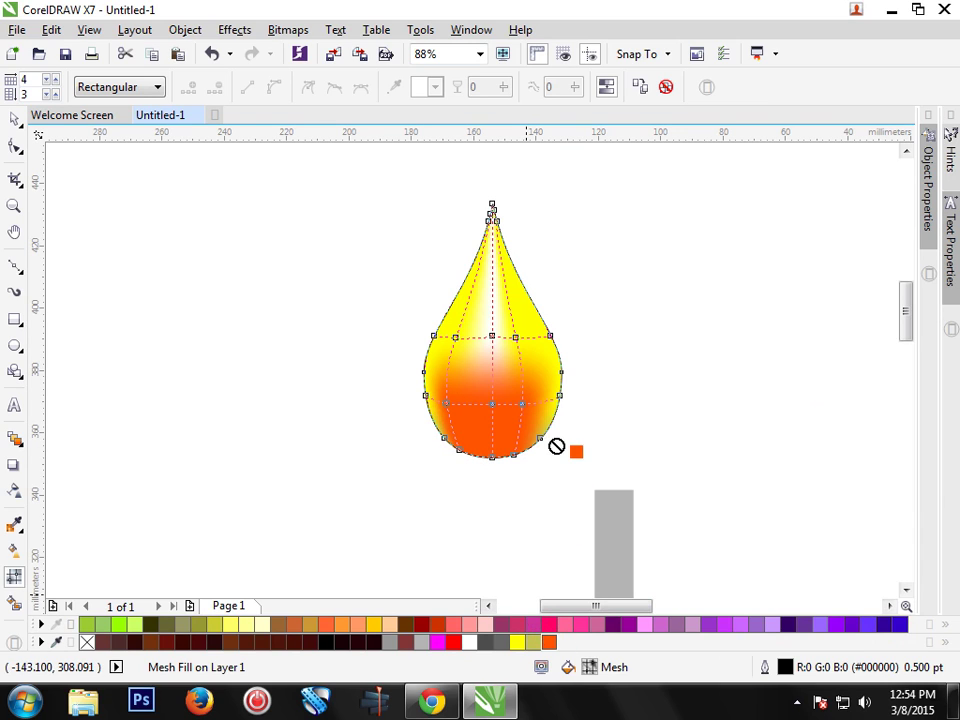
{"action": "left_click_drag", "start_coordinate": [550, 641], "coordinate": [438, 428]}
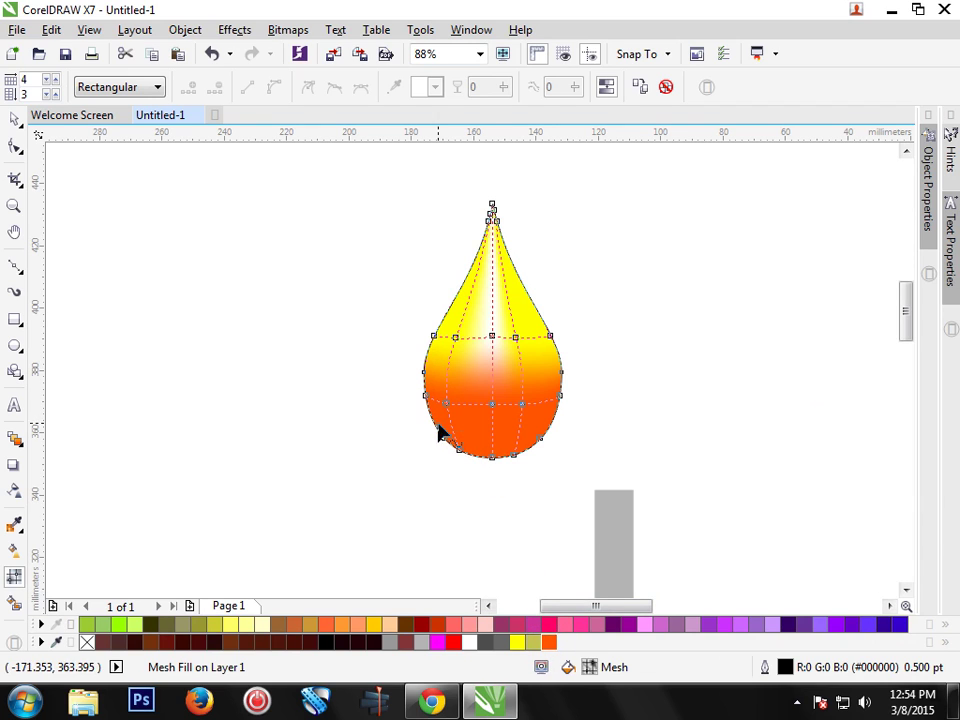
Step: Remove the finished flame drop's black outline and deselect it
{"action": "left_click", "coordinate": [16, 120]}
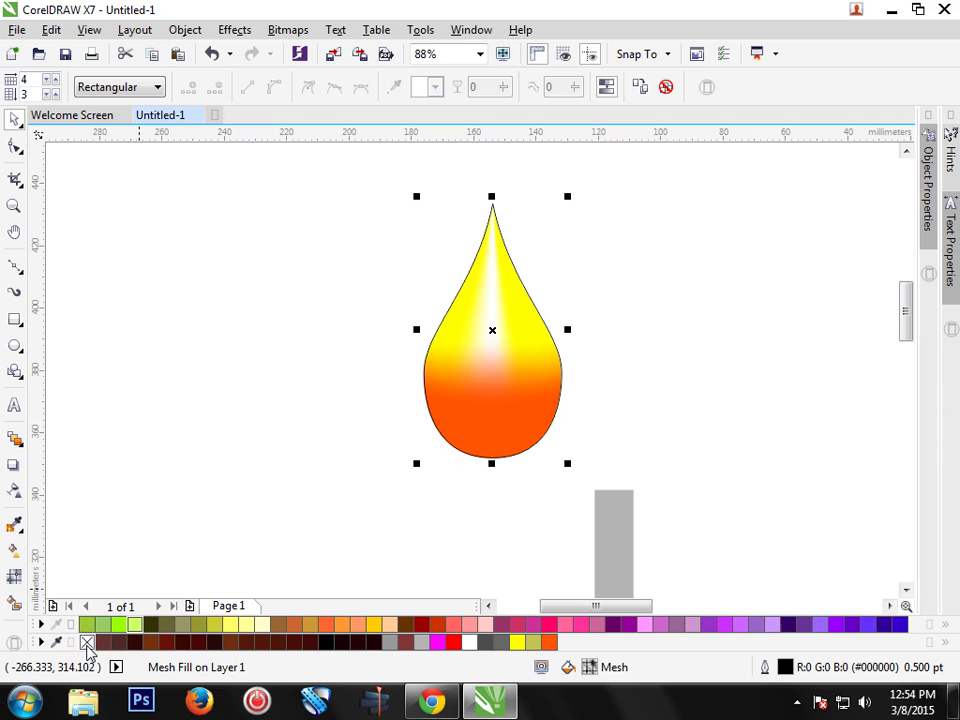
{"action": "right_click", "coordinate": [86, 643]}
{"action": "left_click", "coordinate": [156, 510]}
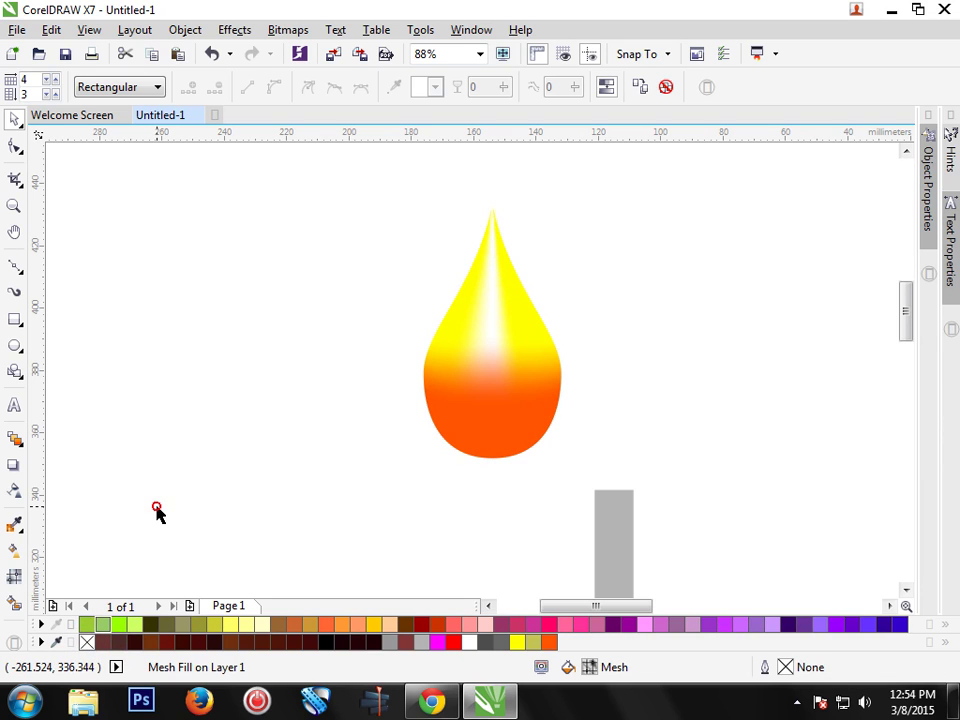
Step: Move the flame drop onto the striped candle's wick
{"action": "scroll", "coordinate": [207, 470], "scroll_direction": "down", "scroll_amount": 1}
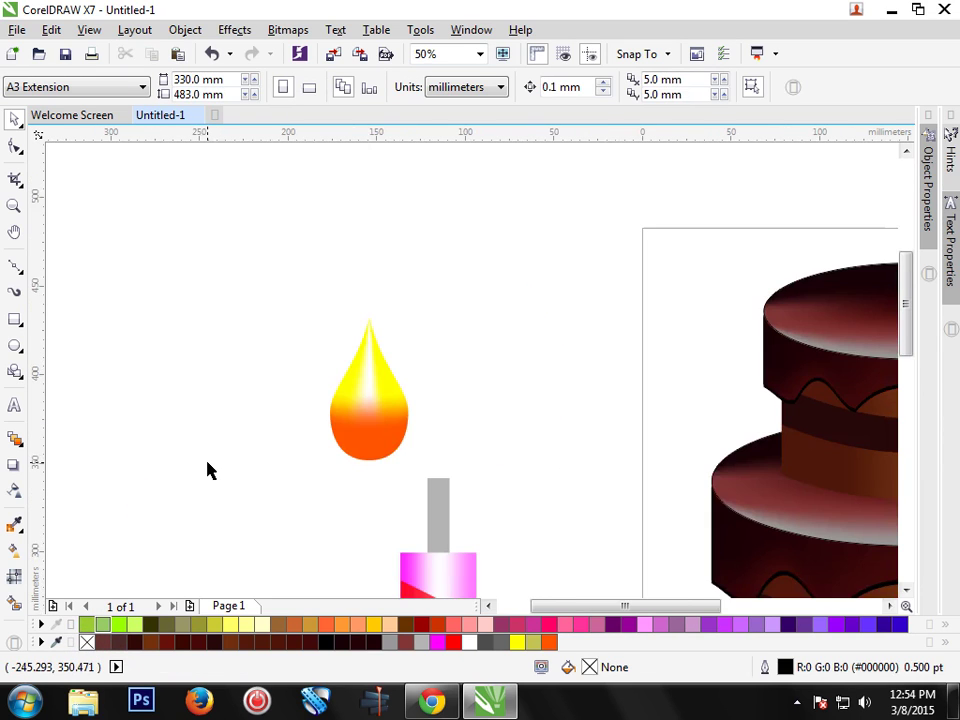
{"action": "scroll", "coordinate": [207, 470], "scroll_direction": "down", "scroll_amount": 1}
{"action": "scroll", "coordinate": [207, 463], "scroll_direction": "down", "scroll_amount": 1}
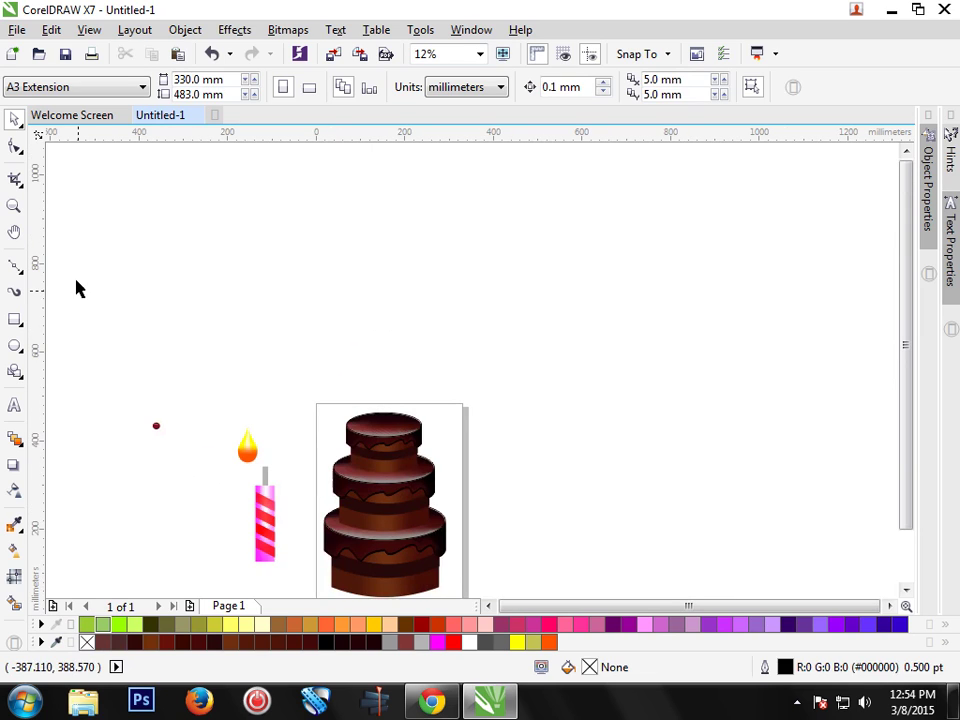
{"action": "left_click", "coordinate": [247, 447]}
{"action": "key", "text": "m"}
{"action": "left_click_drag", "start_coordinate": [266, 453], "coordinate": [269, 456]}
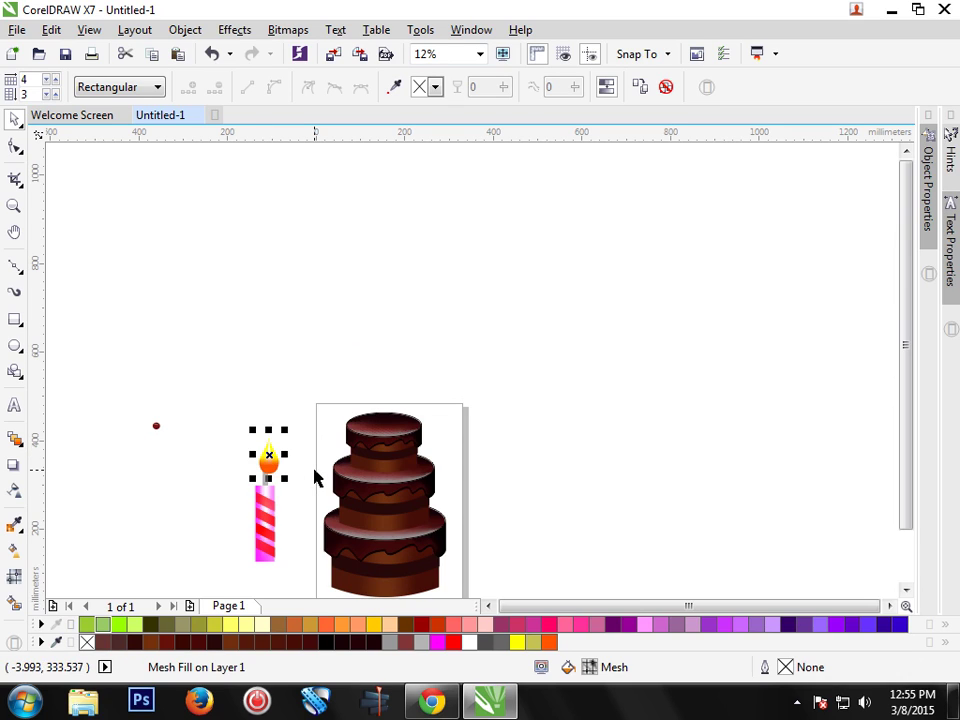
{"action": "left_click", "coordinate": [313, 478]}
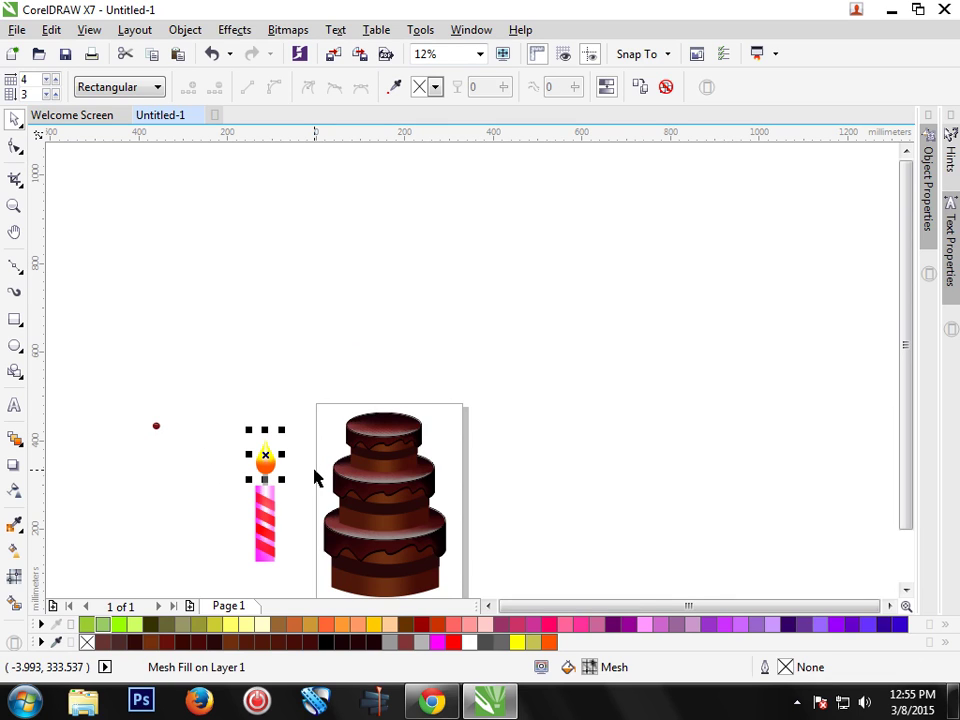
{"action": "left_click", "coordinate": [311, 479]}
Step: Group the candle's four pieces into one object
{"action": "left_click_drag", "start_coordinate": [294, 418], "coordinate": [242, 524]}
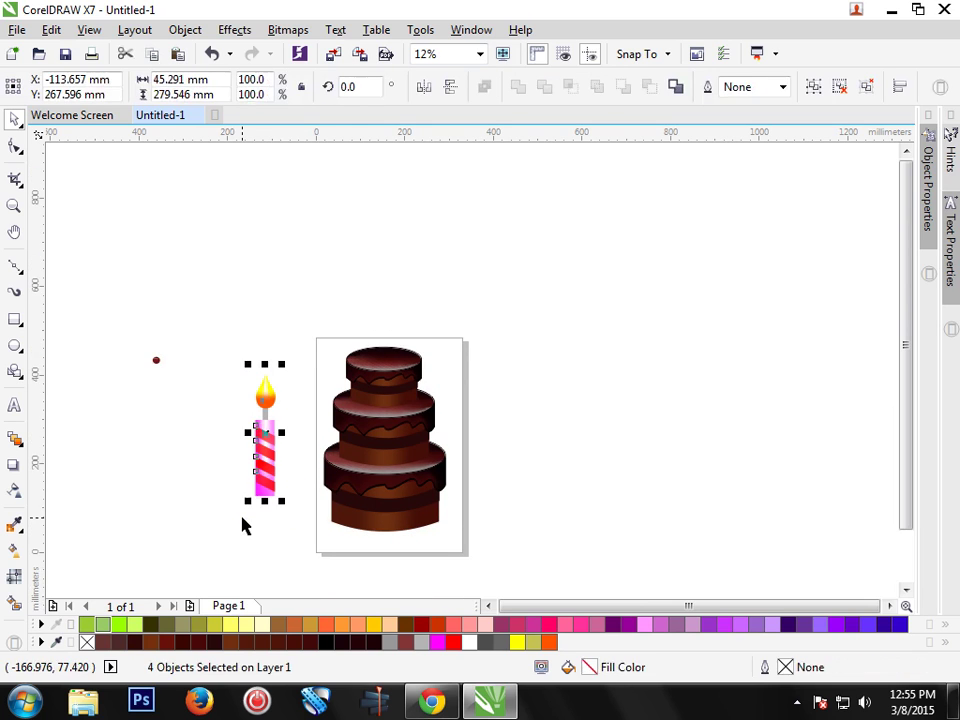
{"action": "right_click", "coordinate": [270, 438]}
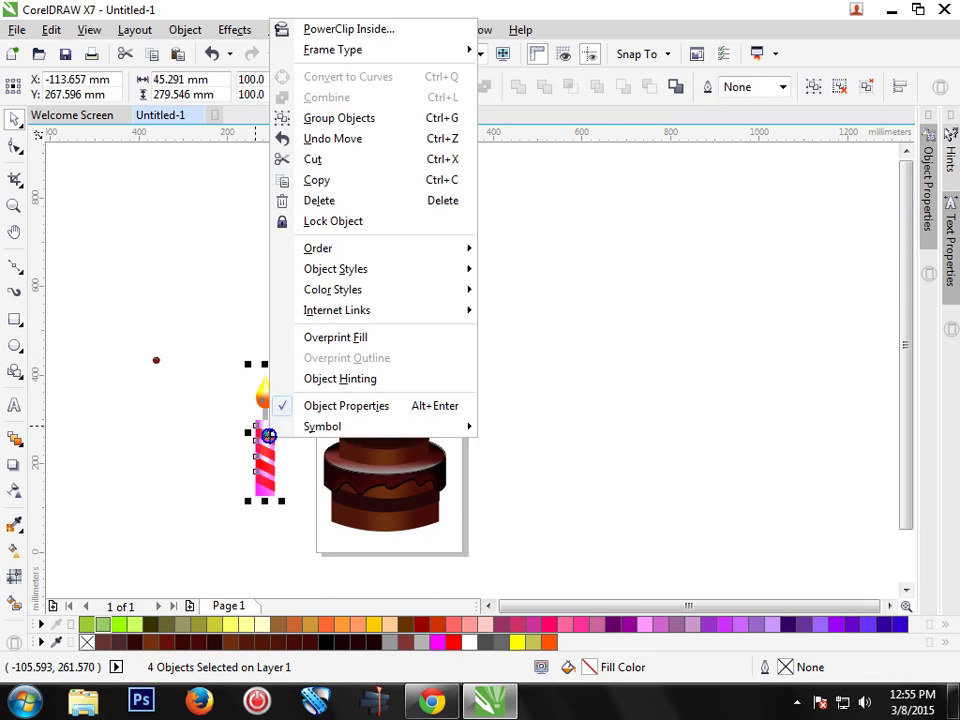
{"action": "left_click", "coordinate": [358, 118]}
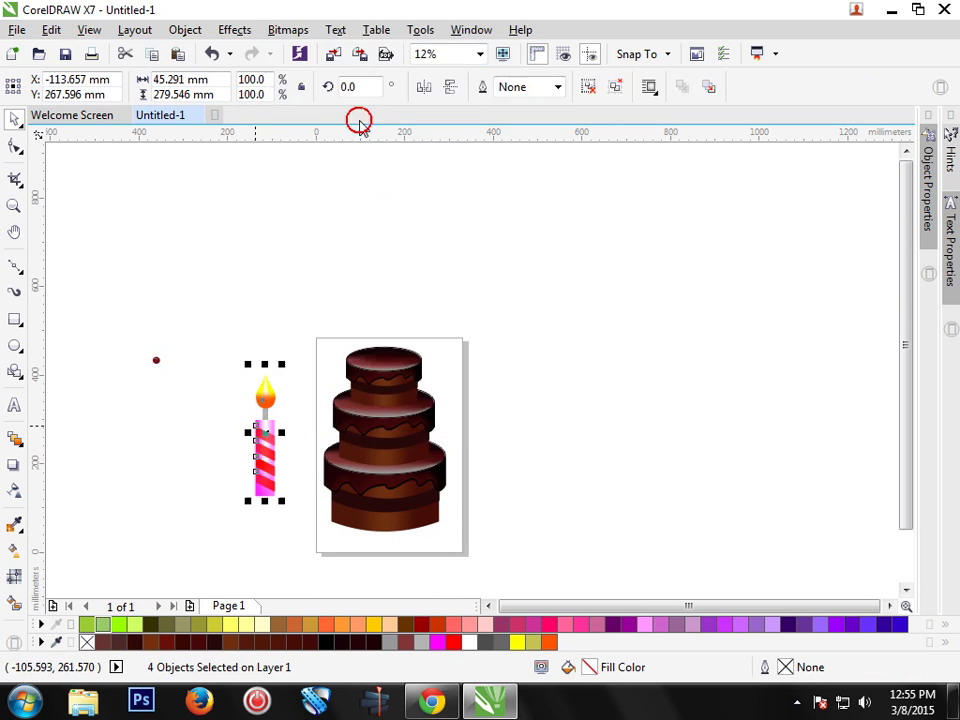
Step: Shrink the candle group and centre it on the cake's top tier
{"action": "left_click", "coordinate": [212, 386]}
{"action": "left_click_drag", "start_coordinate": [270, 442], "coordinate": [394, 318]}
{"action": "left_click_drag", "start_coordinate": [401, 226], "coordinate": [384, 313]}
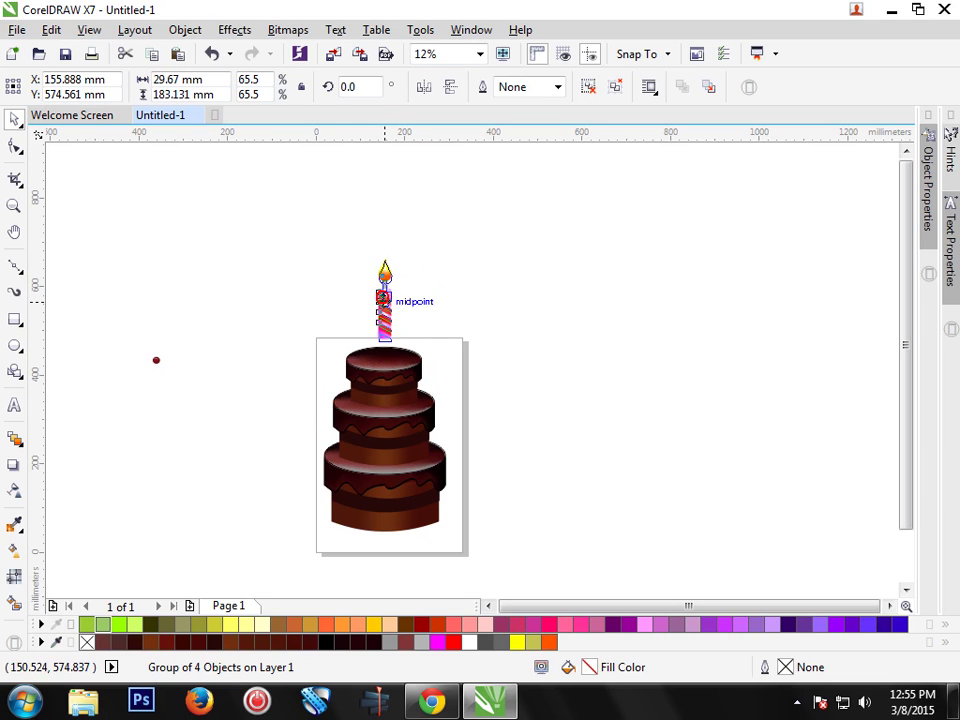
{"action": "left_click_drag", "start_coordinate": [382, 313], "coordinate": [381, 317]}
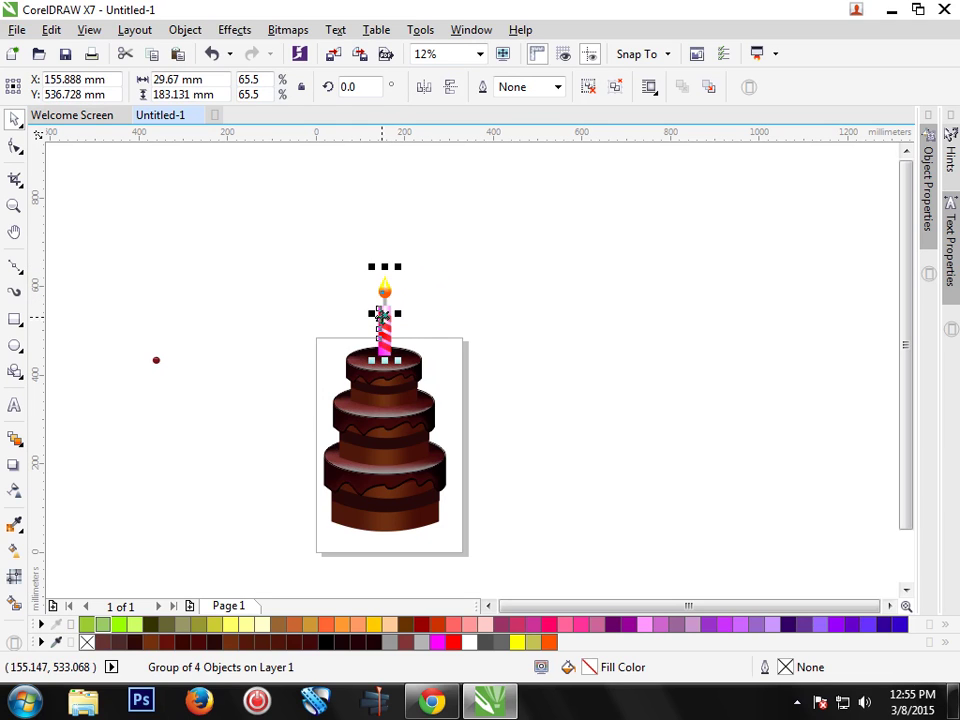
{"action": "left_click_drag", "start_coordinate": [400, 267], "coordinate": [398, 288]}
{"action": "left_click", "coordinate": [501, 377]}
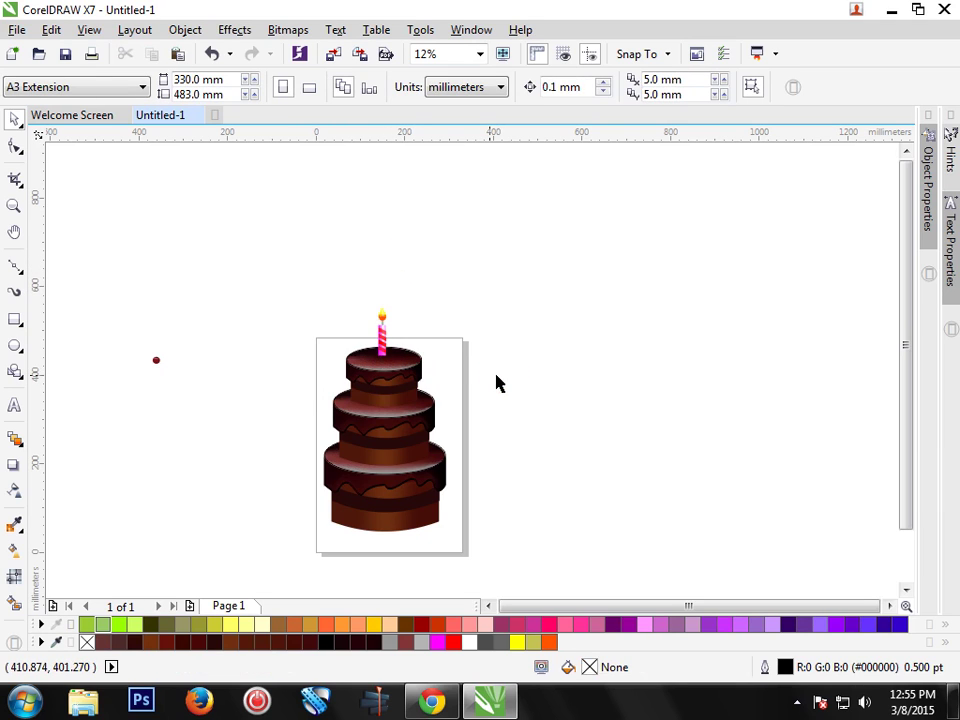
{"action": "left_click", "coordinate": [382, 332]}
{"action": "left_click_drag", "start_coordinate": [383, 333], "coordinate": [420, 339]}
{"action": "left_click", "coordinate": [518, 352]}
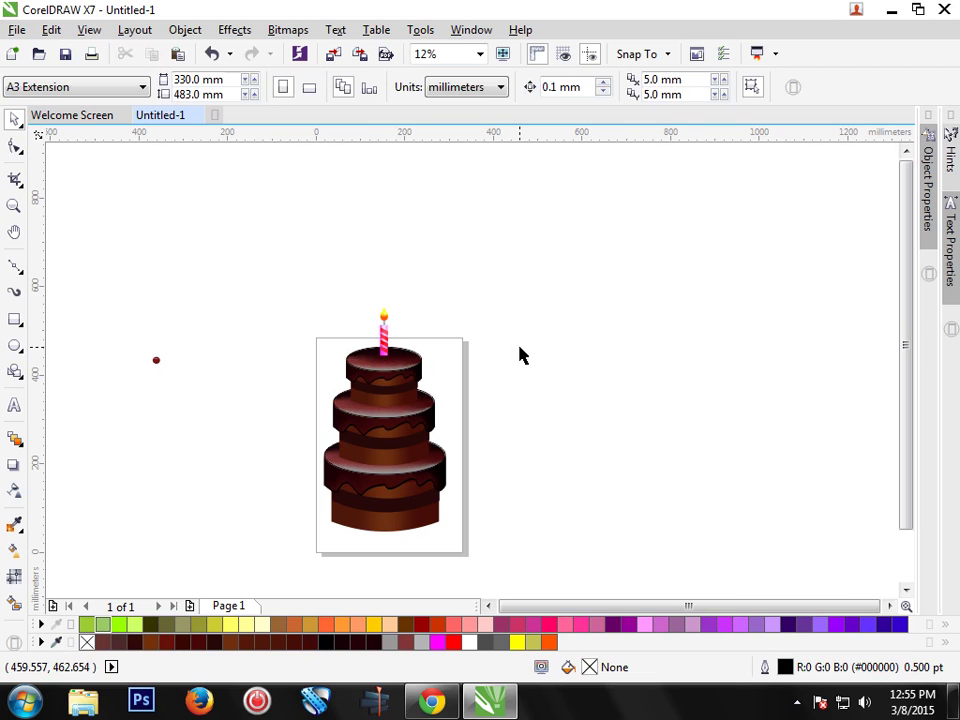
Step: Group the cake together with the candle
{"action": "left_click_drag", "start_coordinate": [297, 282], "coordinate": [476, 558]}
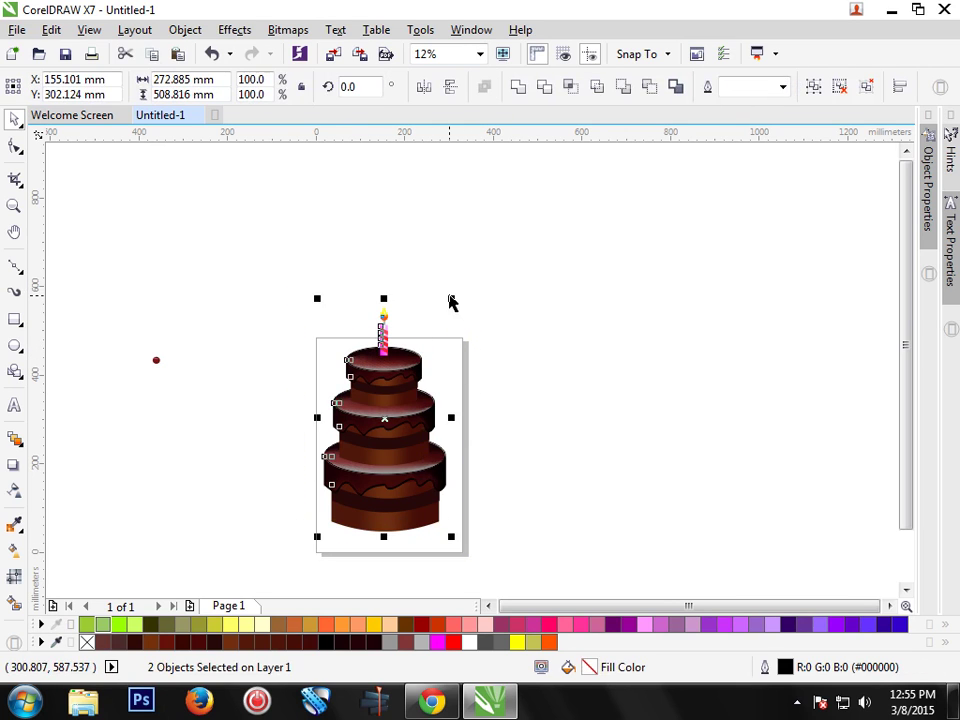
{"action": "right_click", "coordinate": [442, 319]}
{"action": "mouse_move", "coordinate": [509, 376]}
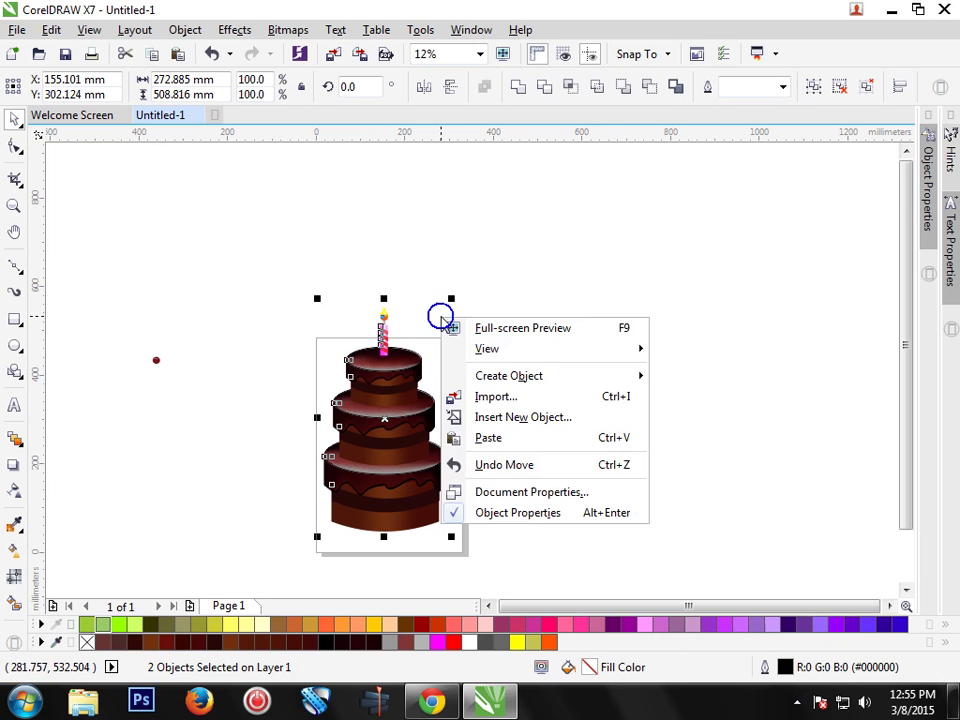
{"action": "left_click", "coordinate": [409, 404]}
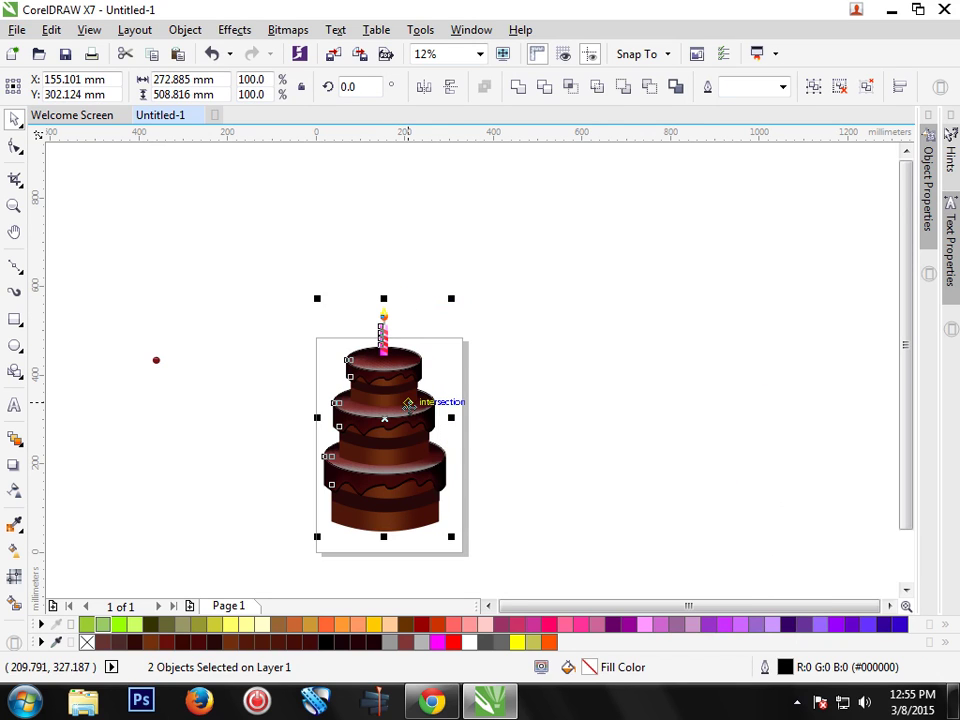
{"action": "right_click", "coordinate": [409, 404]}
{"action": "left_click", "coordinate": [485, 363]}
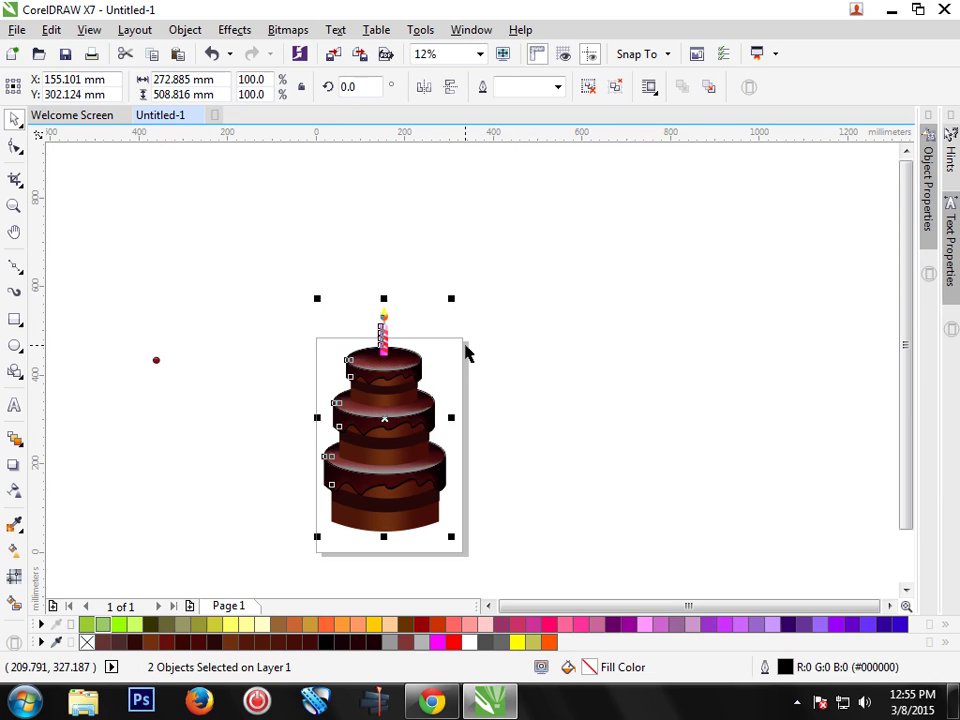
{"action": "left_click", "coordinate": [463, 343]}
Step: Scale the cake group to 79.7% and move it toward the page centre
{"action": "left_click_drag", "start_coordinate": [291, 287], "coordinate": [477, 541]}
{"action": "left_click_drag", "start_coordinate": [453, 299], "coordinate": [442, 327]}
{"action": "left_click_drag", "start_coordinate": [393, 415], "coordinate": [390, 447]}
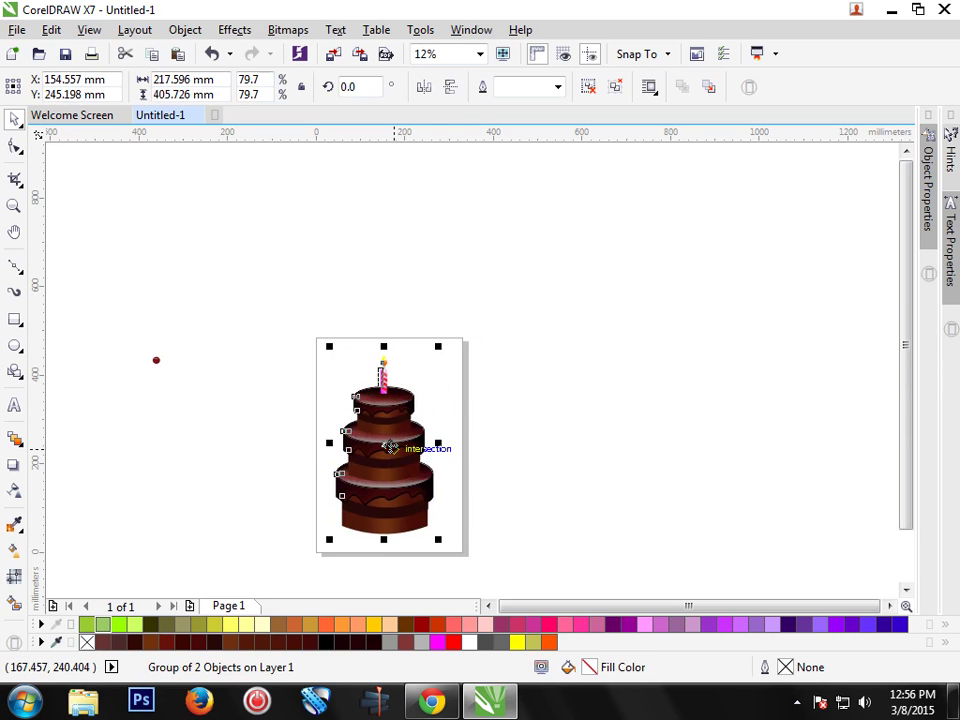
{"action": "left_click", "coordinate": [499, 456]}
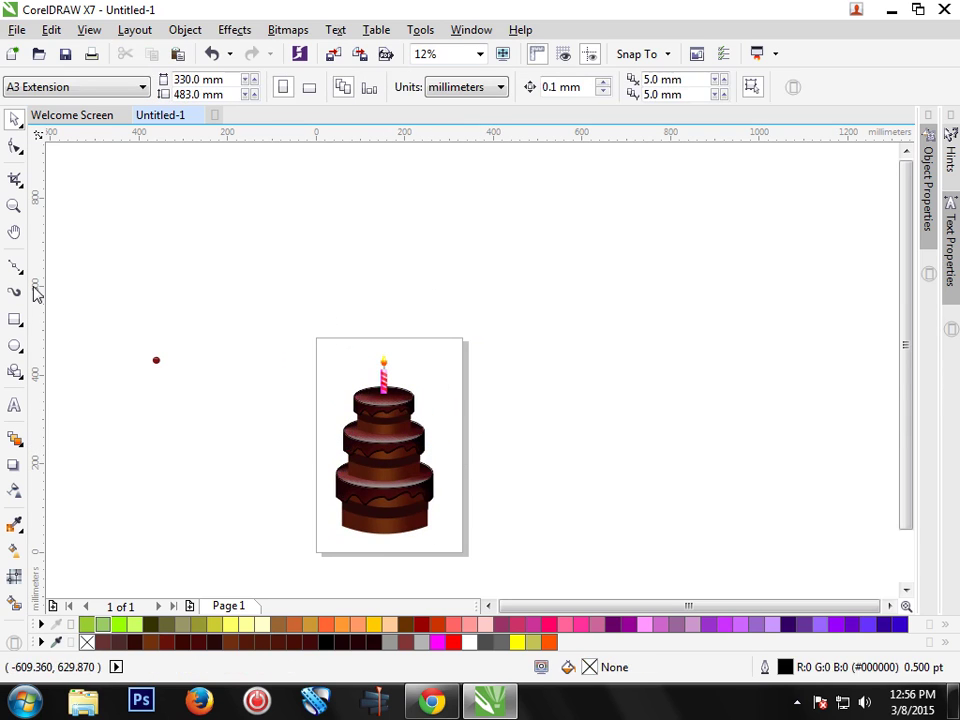
Step: Draw a page-sized rectangle filled with blue #3300CC
{"action": "left_click", "coordinate": [14, 318]}
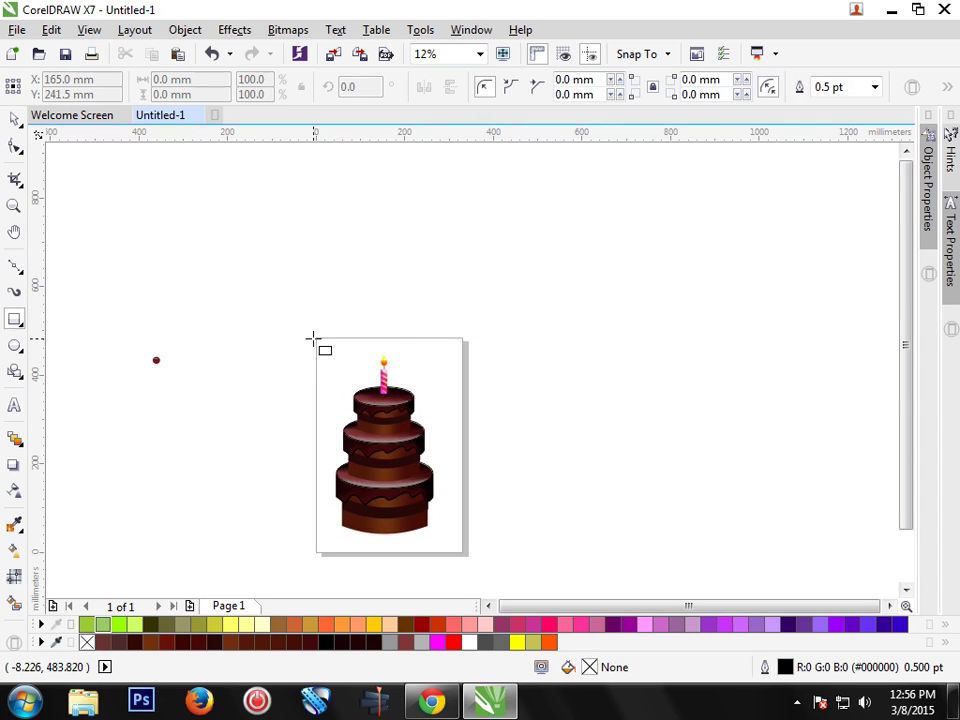
{"action": "left_click_drag", "start_coordinate": [315, 340], "coordinate": [464, 553]}
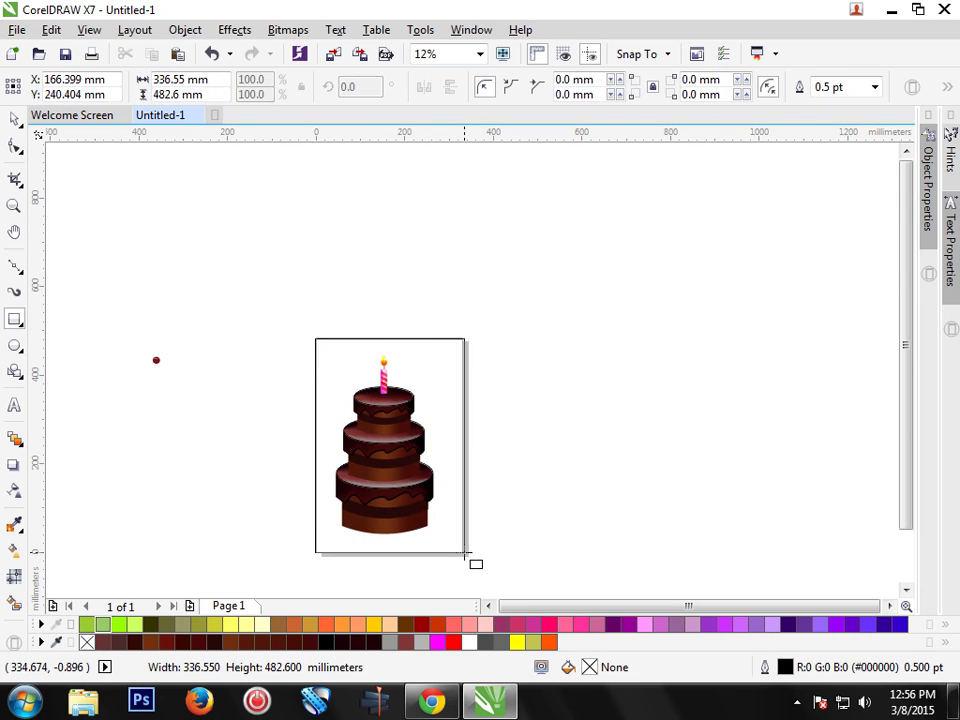
{"action": "left_click_drag", "start_coordinate": [463, 553], "coordinate": [463, 553]}
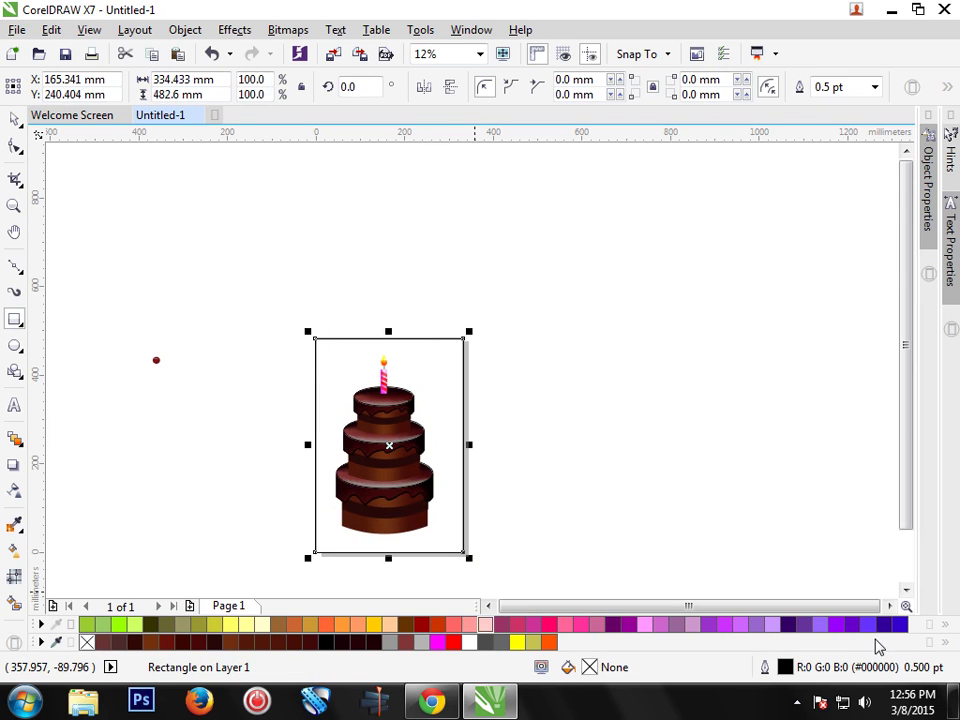
{"action": "left_click", "coordinate": [899, 624]}
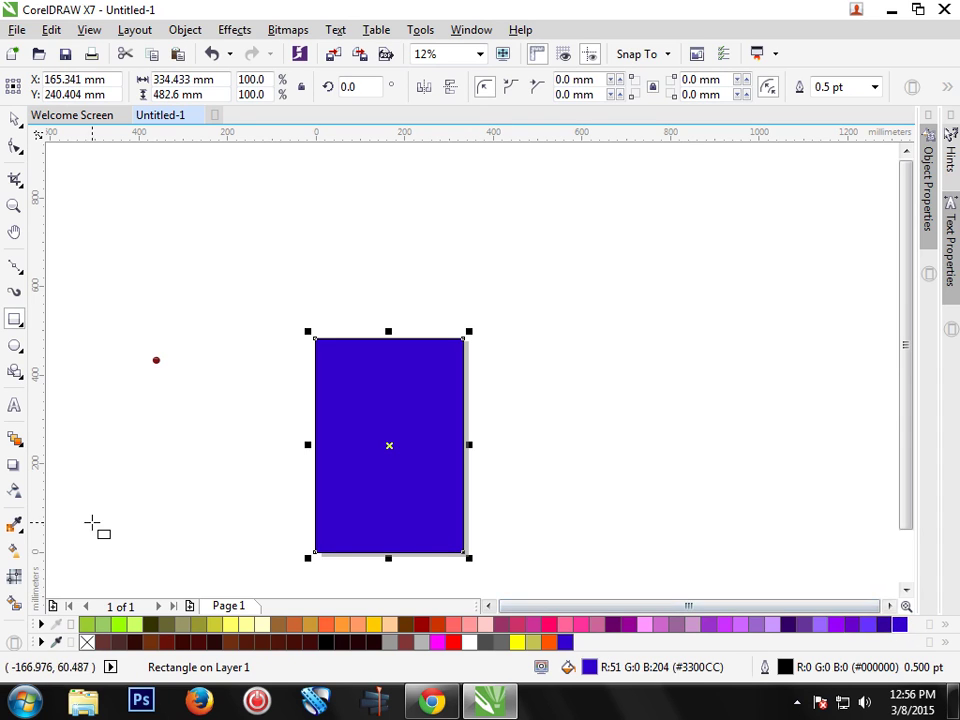
Step: Give the rectangle an elliptical fountain fill extending beyond its edges
{"action": "left_click", "coordinate": [15, 550]}
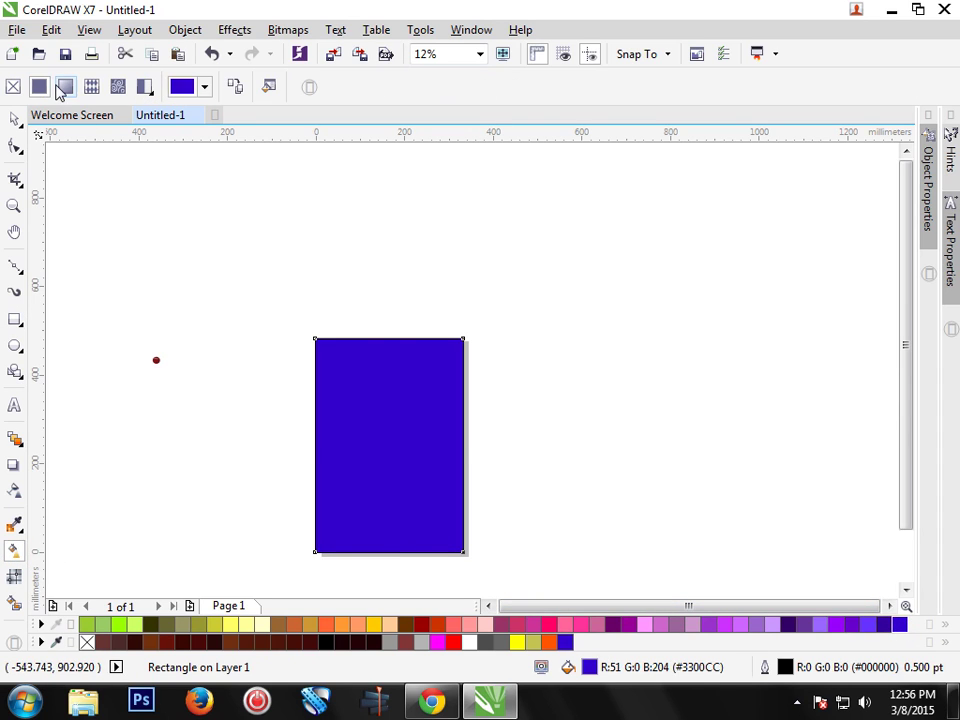
{"action": "left_click", "coordinate": [63, 86]}
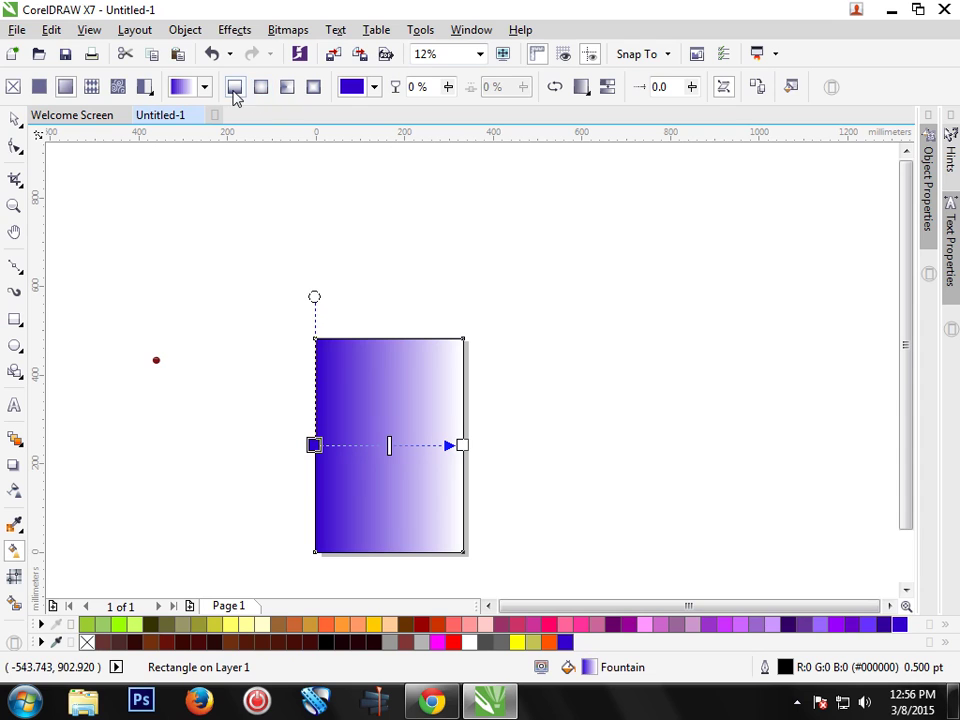
{"action": "left_click", "coordinate": [260, 87]}
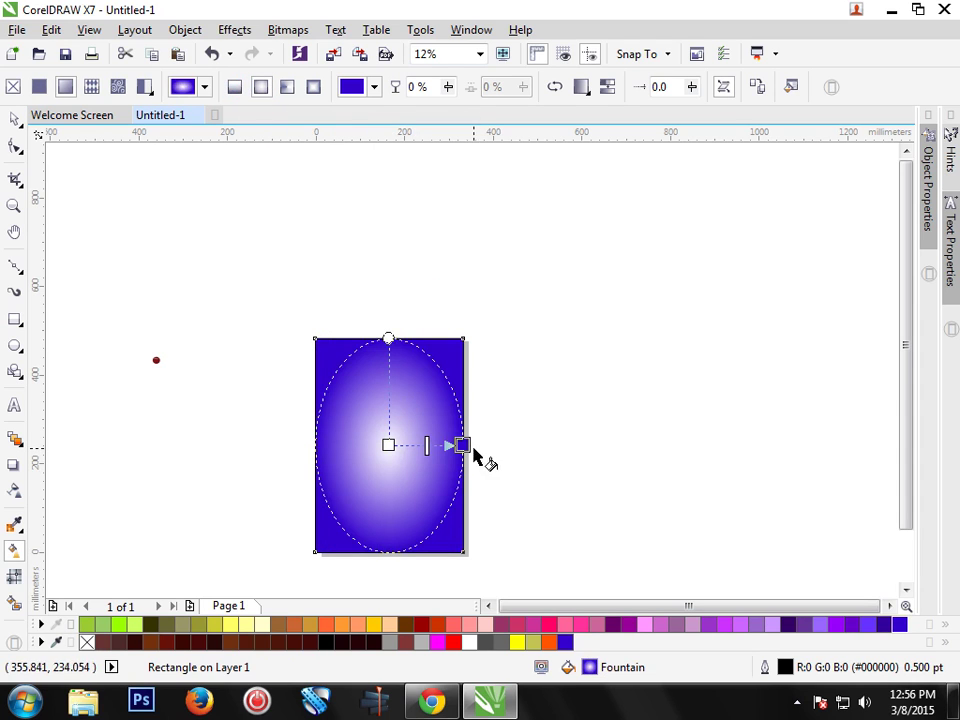
{"action": "left_click_drag", "start_coordinate": [462, 445], "coordinate": [492, 447]}
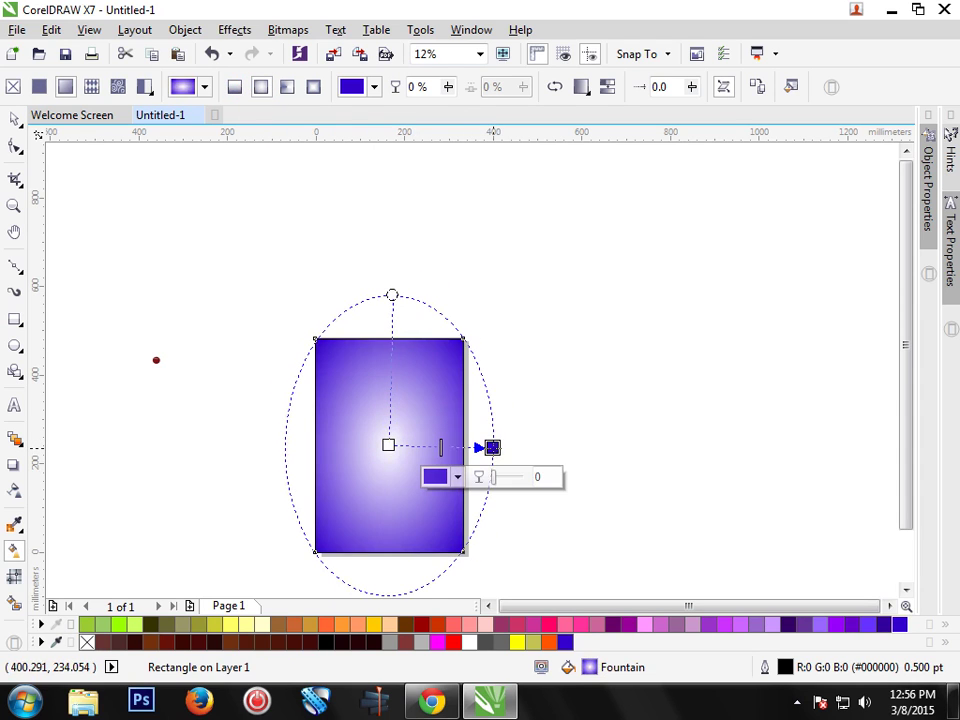
Step: Remove the rectangle's outline and send it to the back of the layer
{"action": "left_click", "coordinate": [15, 119]}
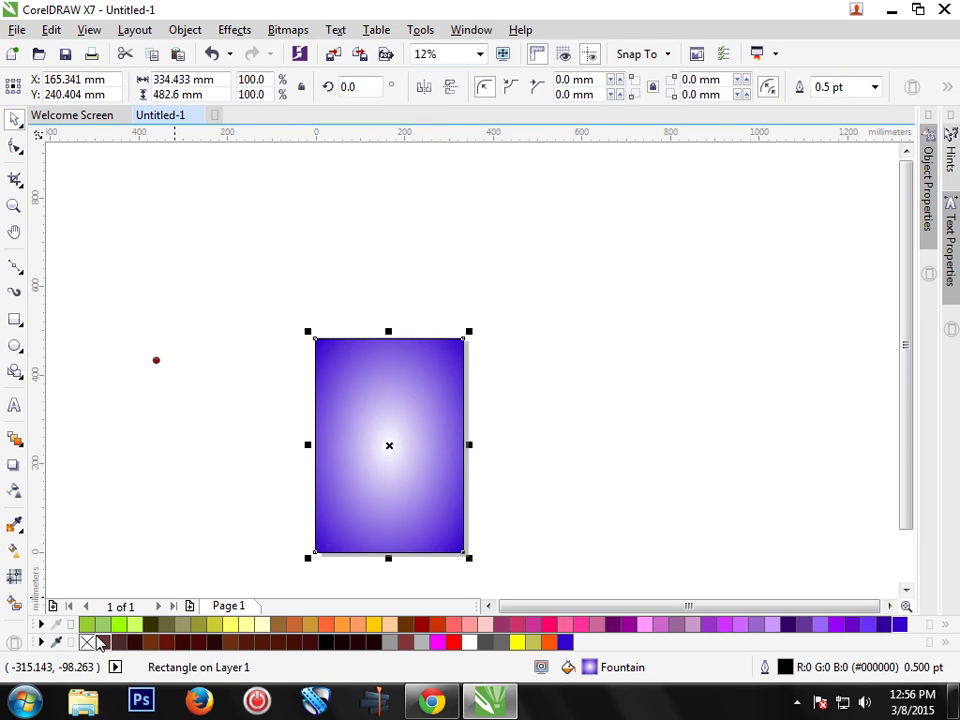
{"action": "right_click", "coordinate": [87, 642]}
{"action": "right_click", "coordinate": [403, 494]}
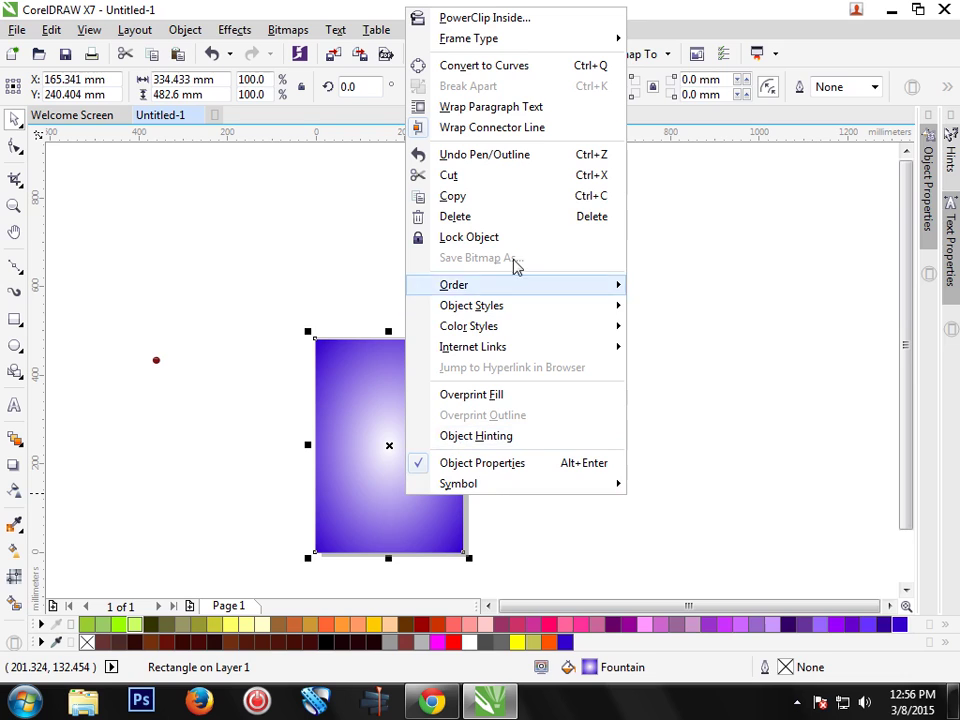
{"action": "mouse_move", "coordinate": [454, 285]}
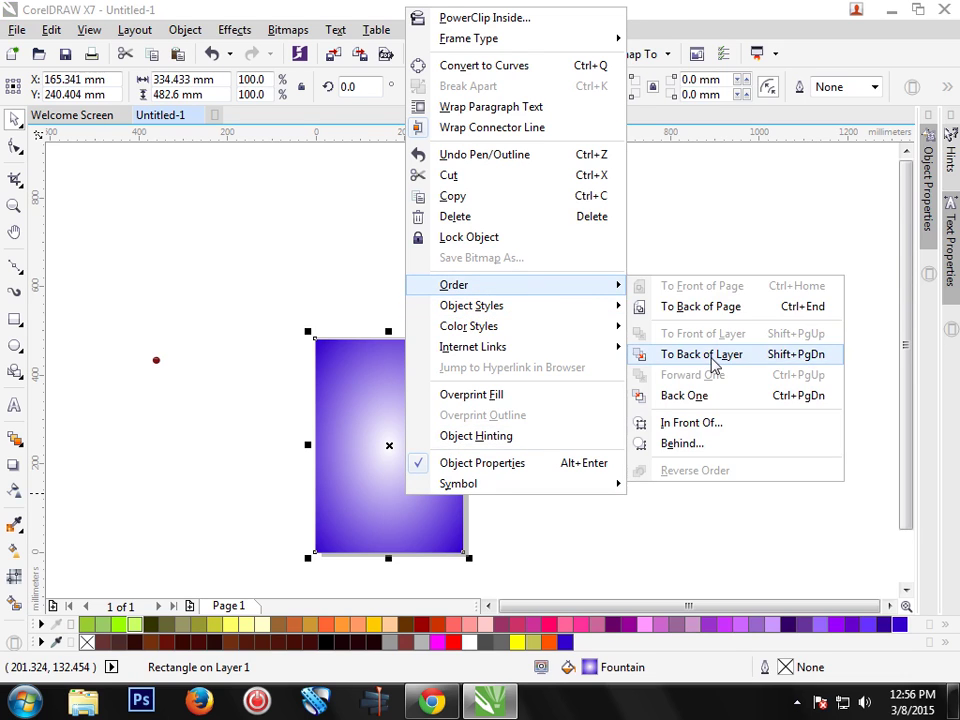
{"action": "left_click", "coordinate": [713, 366]}
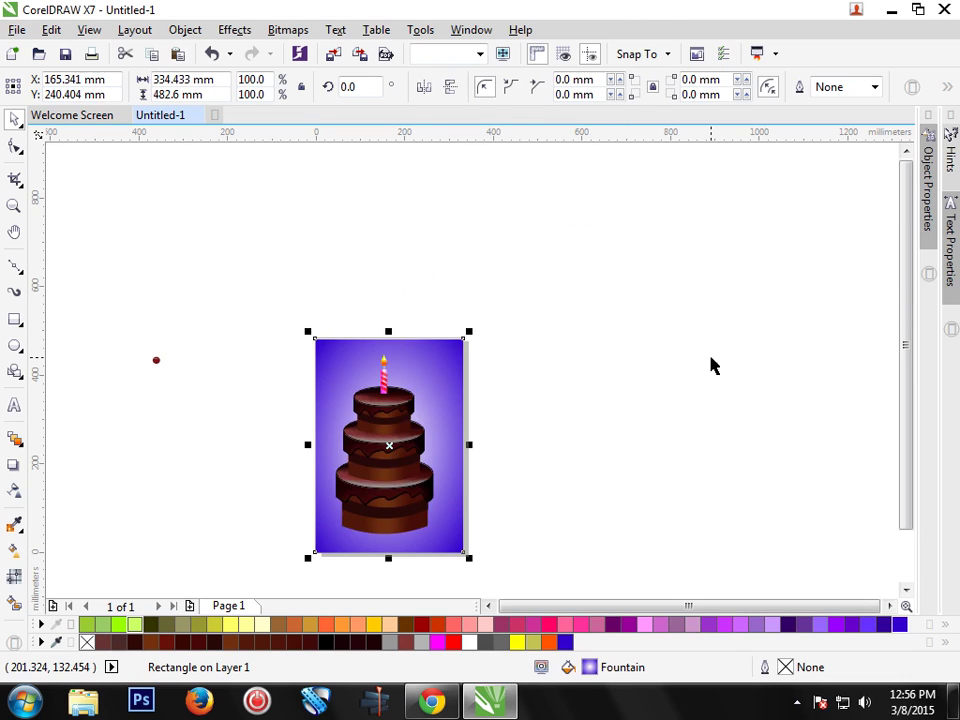
{"action": "left_click", "coordinate": [696, 408]}
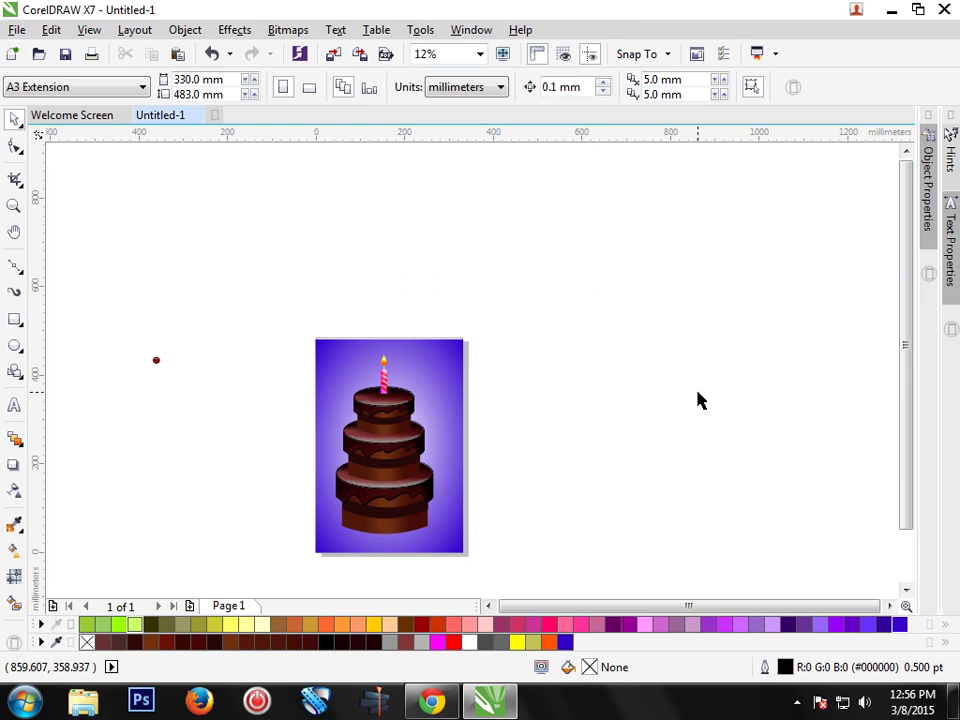
Step: Select the small dark dot, then deselect it
{"action": "key", "text": "m"}
{"action": "left_click", "coordinate": [156, 360]}
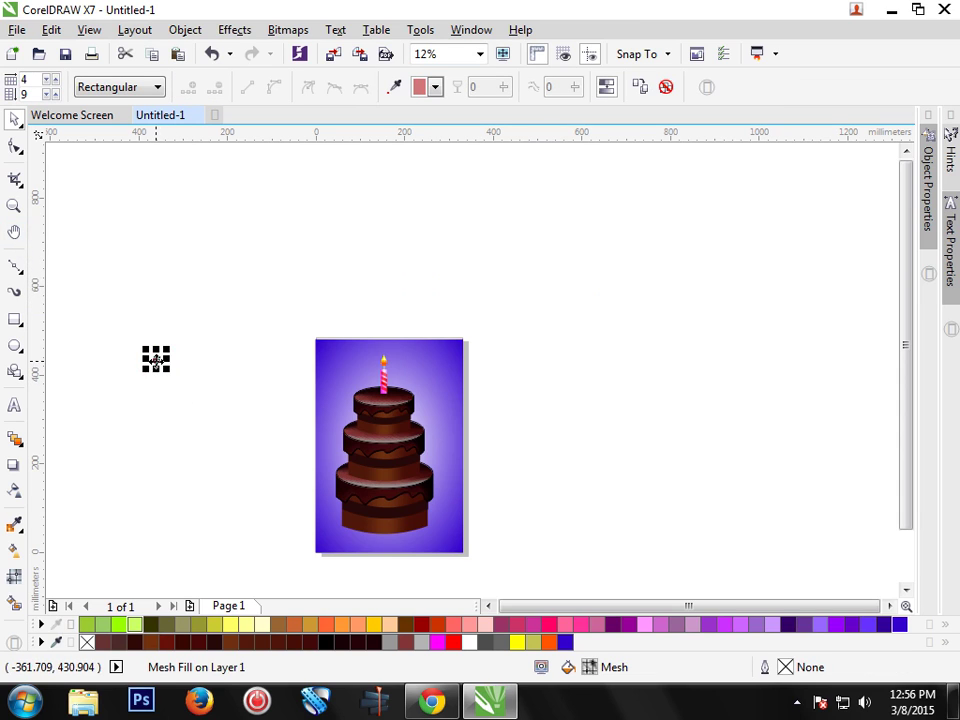
{"action": "key", "text": "Escape"}
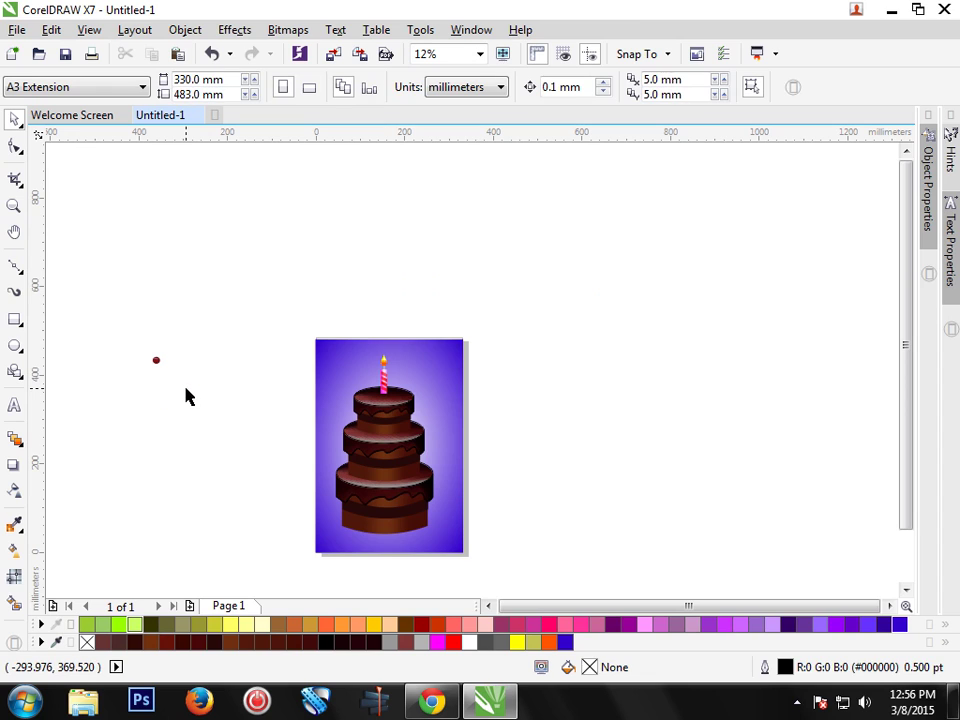
Step: Spray an arc of stars from the Stars artistic media category above the card
{"action": "left_click", "coordinate": [14, 291]}
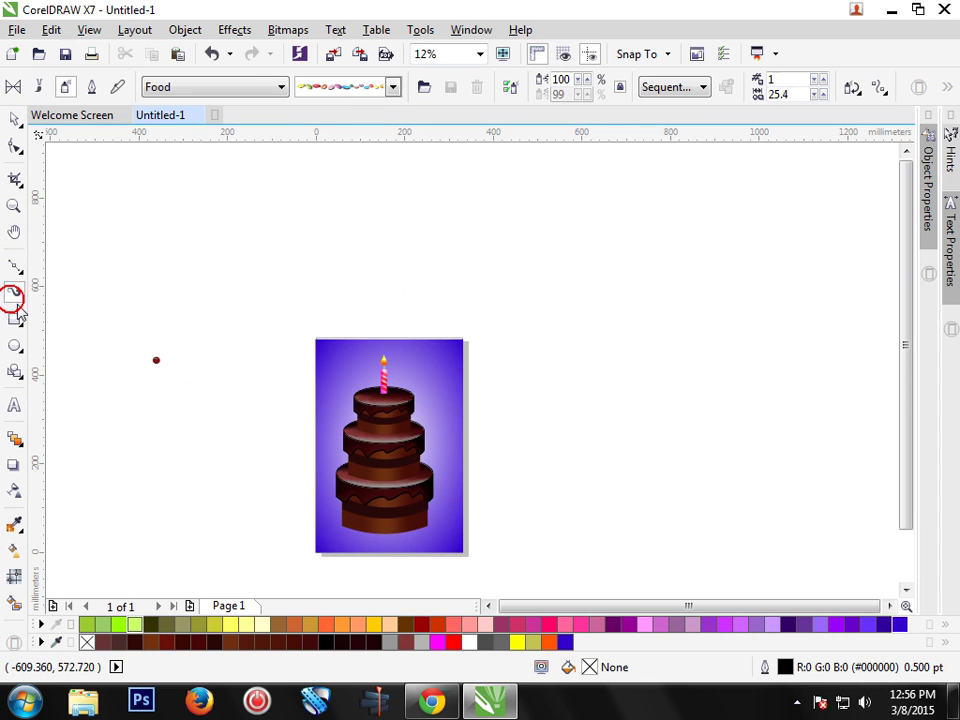
{"action": "left_click", "coordinate": [396, 89]}
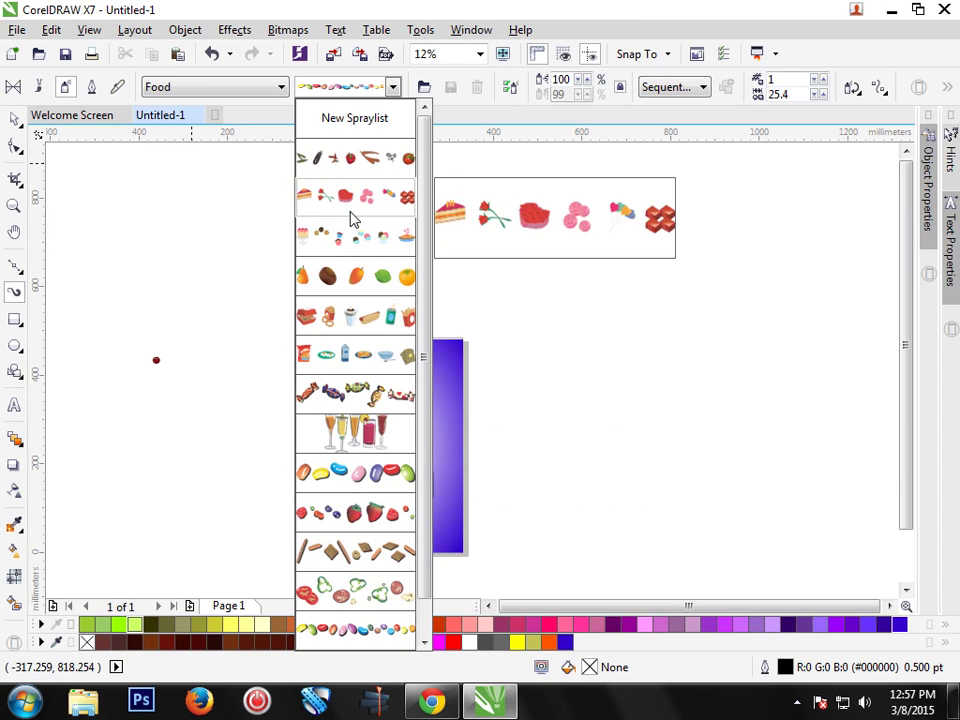
{"action": "left_click", "coordinate": [280, 93]}
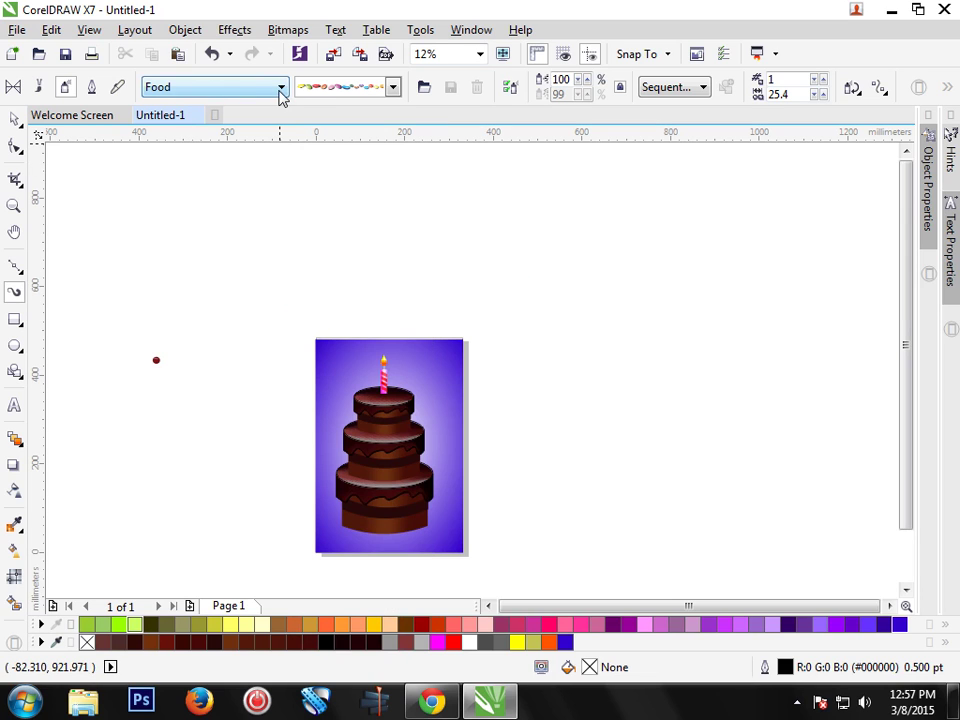
{"action": "left_click", "coordinate": [281, 89]}
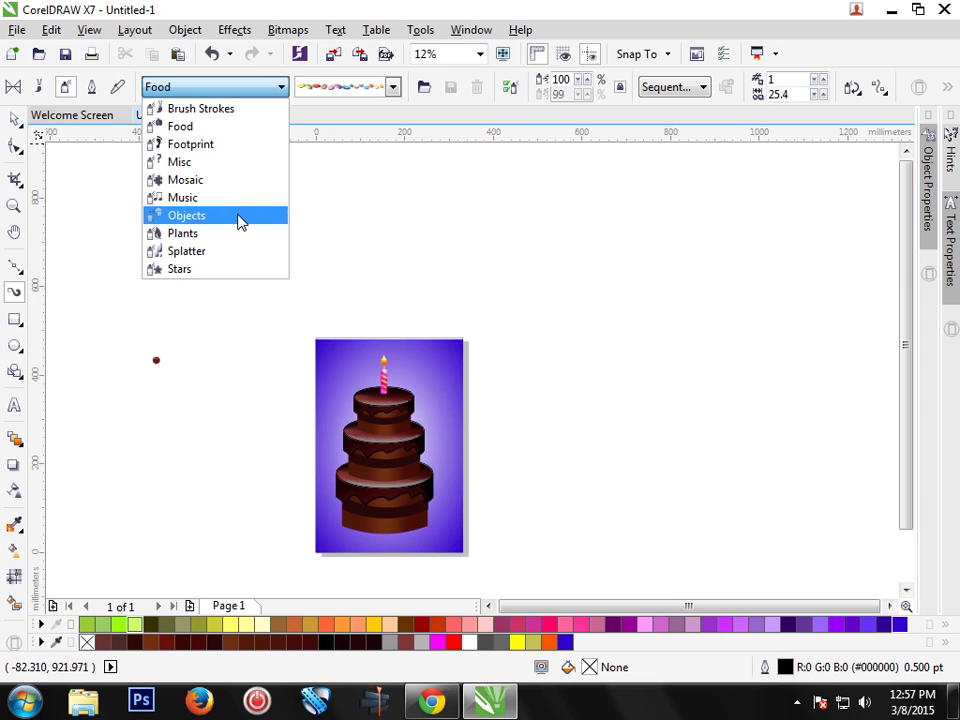
{"action": "left_click", "coordinate": [240, 270]}
{"action": "mouse_move", "coordinate": [214, 270]}
{"action": "left_mouse_down"}
{"action": "mouse_move", "coordinate": [396, 256]}
{"action": "mouse_move", "coordinate": [527, 268]}
{"action": "left_mouse_up"}
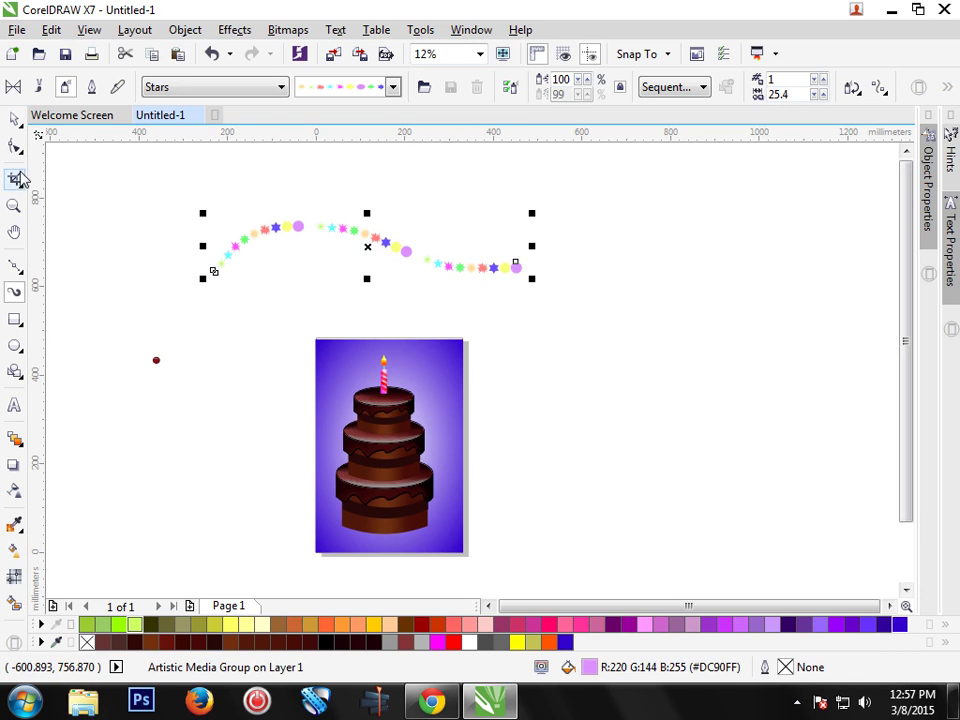
{"action": "left_click", "coordinate": [190, 30]}
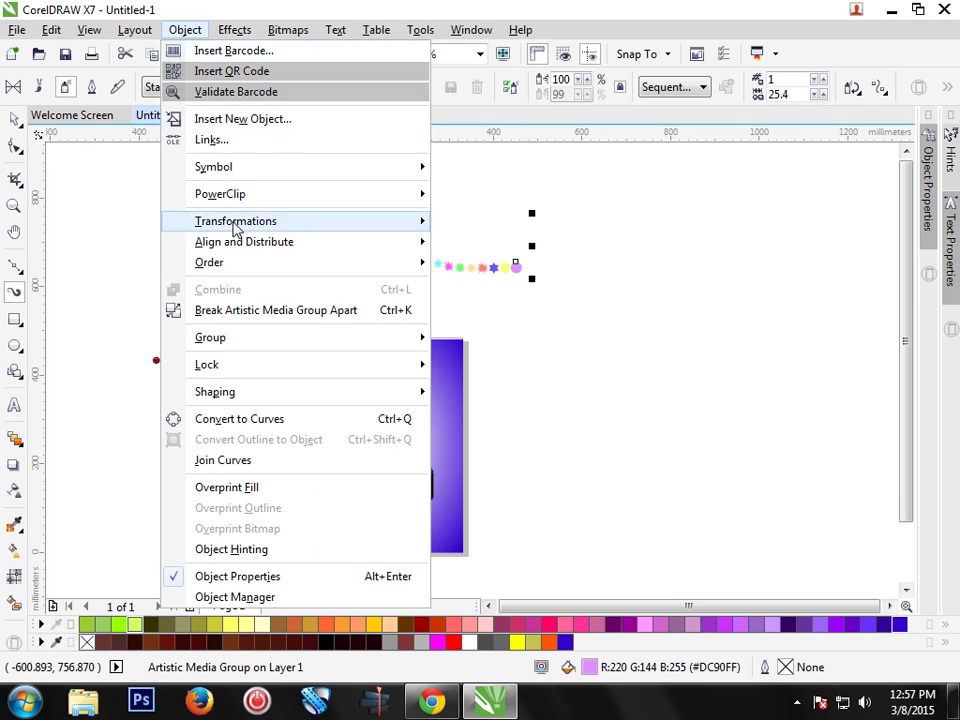
Step: Break the artistic media group apart and delete the bare curve
{"action": "left_click", "coordinate": [244, 312]}
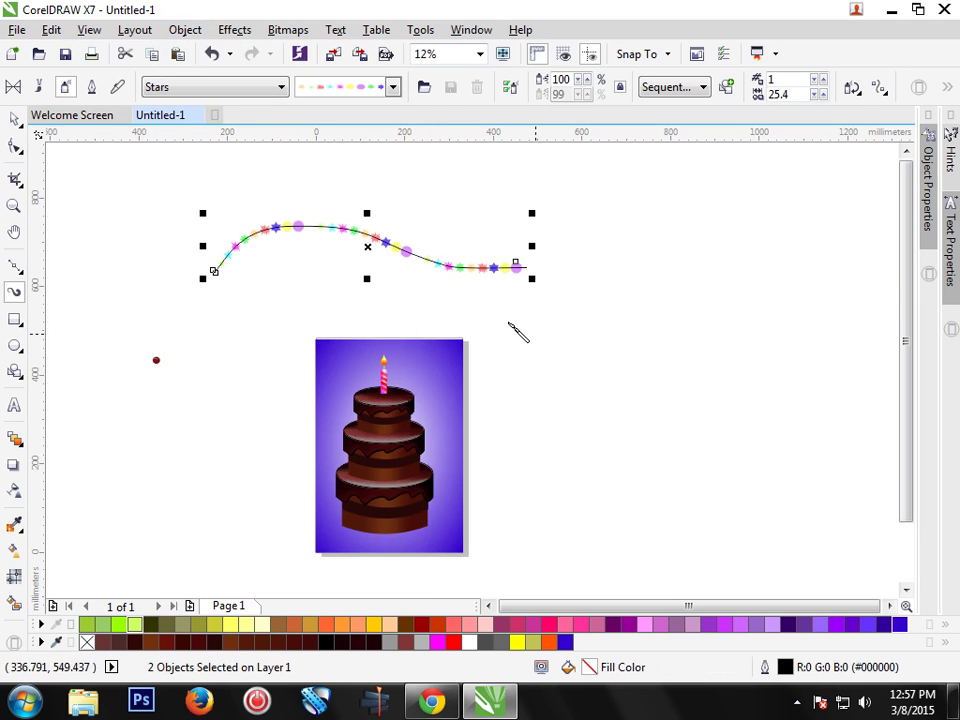
{"action": "left_click", "coordinate": [12, 120]}
{"action": "left_click", "coordinate": [579, 418]}
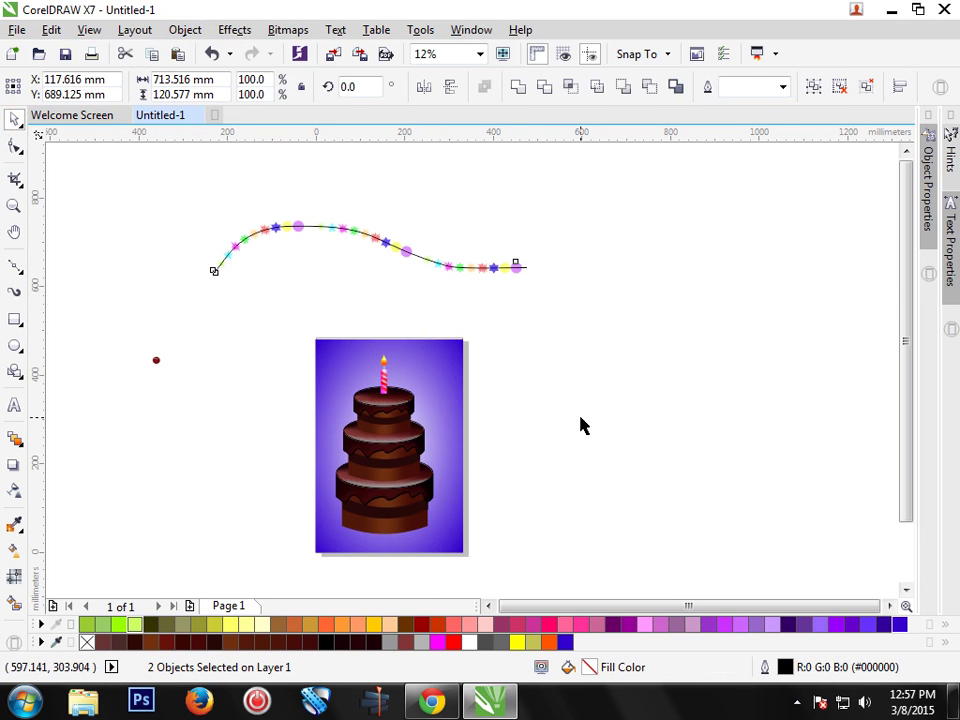
{"action": "left_click_drag", "start_coordinate": [418, 258], "coordinate": [651, 335]}
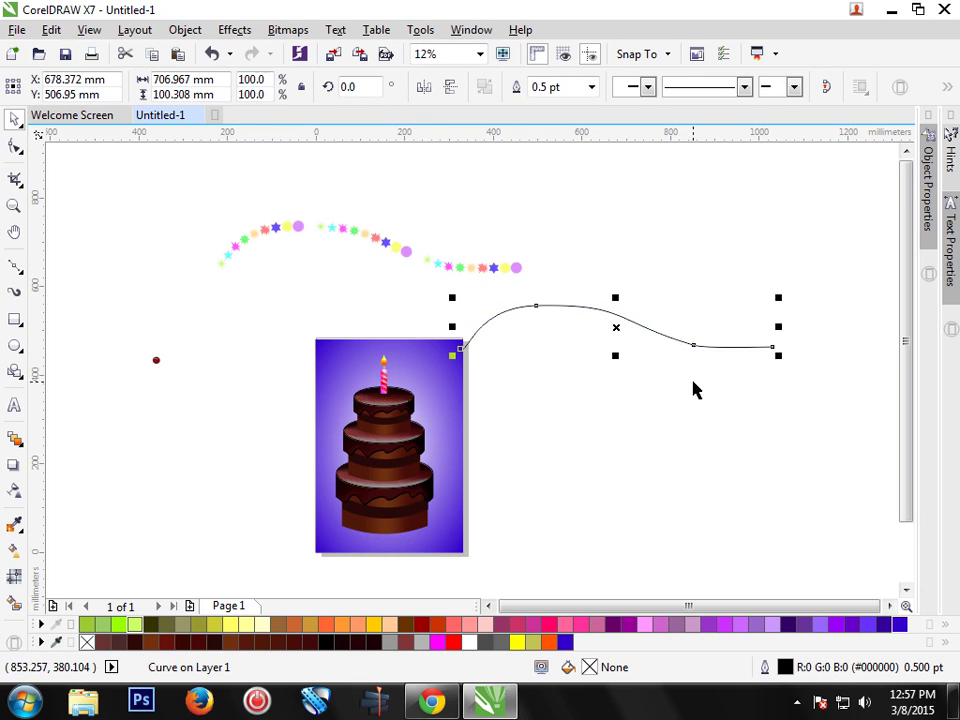
{"action": "key", "text": "Delete"}
Step: Ungroup the stars and move a lilac dot onto the card's top-left
{"action": "left_click", "coordinate": [513, 268]}
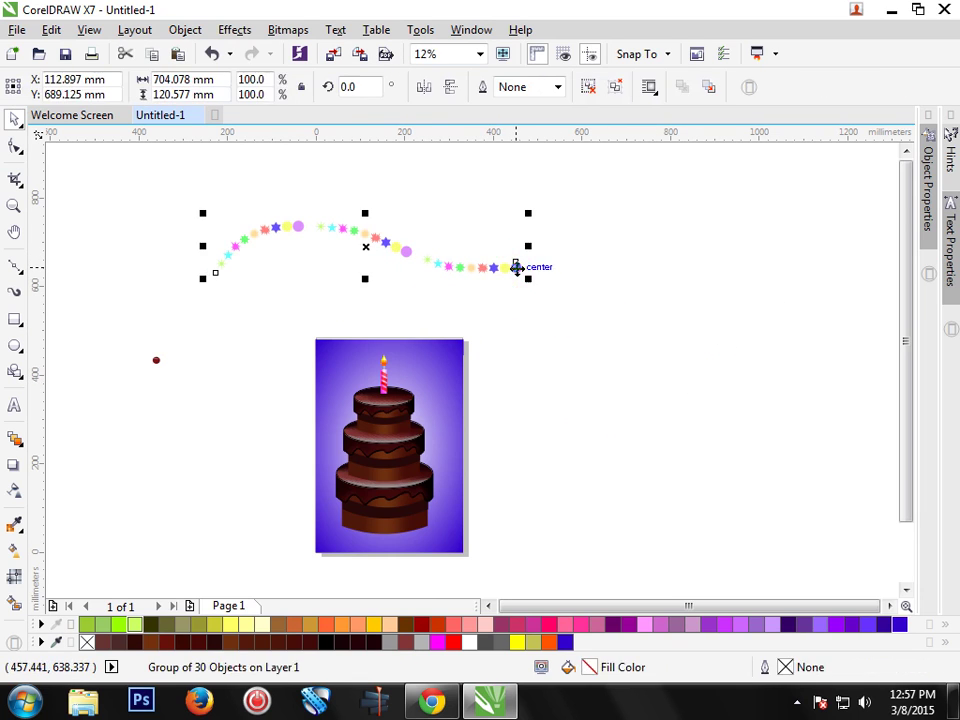
{"action": "right_click", "coordinate": [461, 270]}
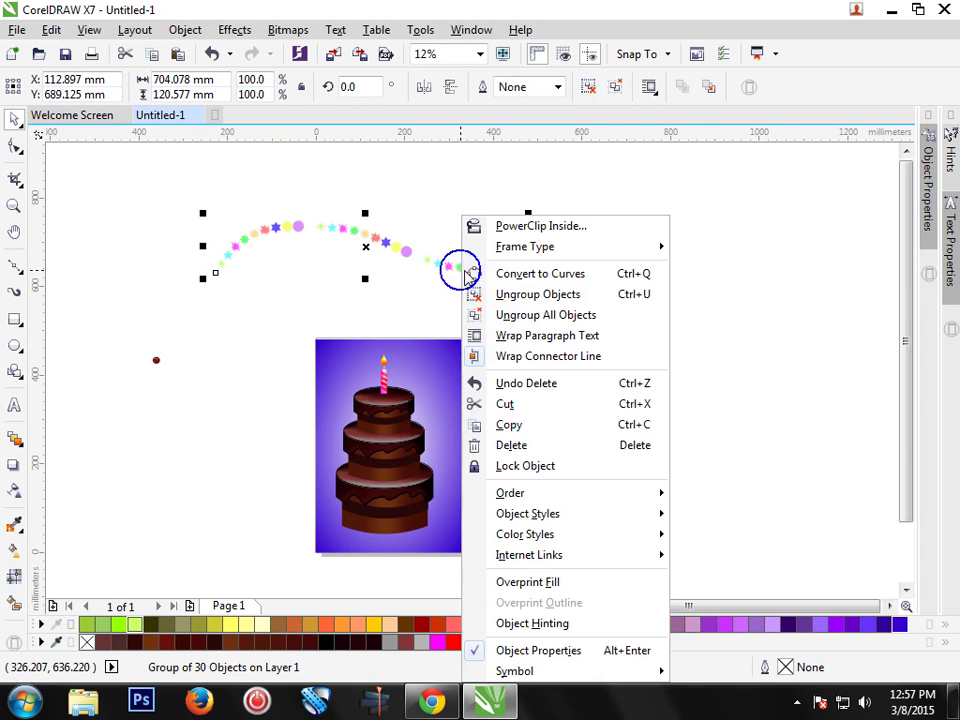
{"action": "left_click", "coordinate": [548, 294]}
{"action": "mouse_move", "coordinate": [516, 270]}
{"action": "left_mouse_down"}
{"action": "mouse_move", "coordinate": [539, 320]}
{"action": "mouse_move", "coordinate": [574, 354]}
{"action": "mouse_move", "coordinate": [531, 331]}
{"action": "mouse_move", "coordinate": [544, 355]}
{"action": "mouse_move", "coordinate": [341, 369]}
{"action": "left_mouse_up"}
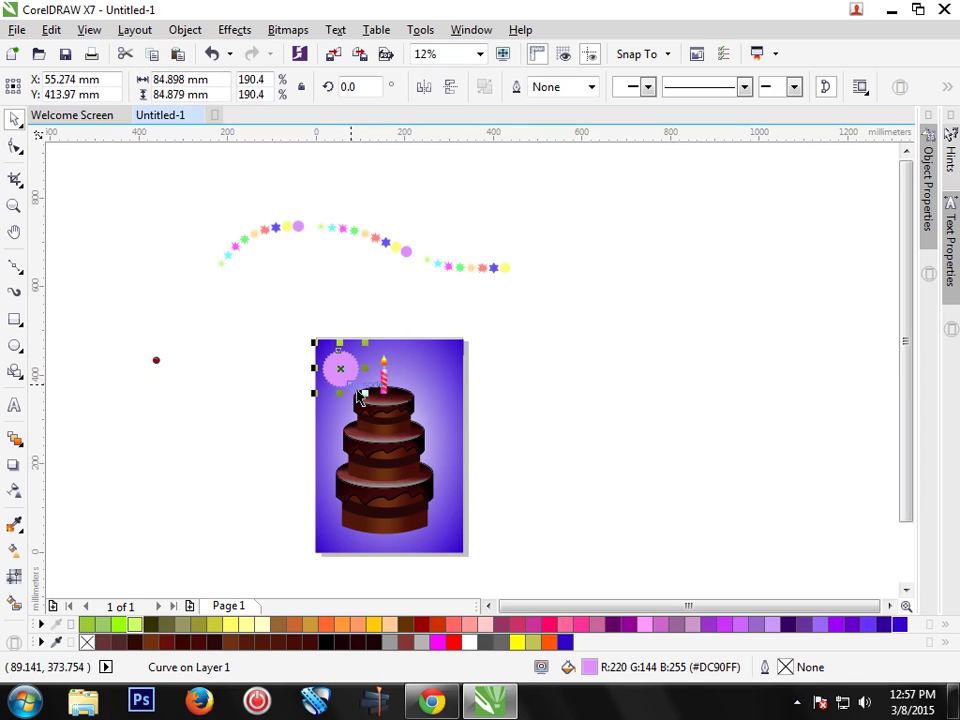
Step: Resize the lilac dot, then place a pink star top-right and another star bottom-right
{"action": "left_click_drag", "start_coordinate": [362, 395], "coordinate": [341, 368]}
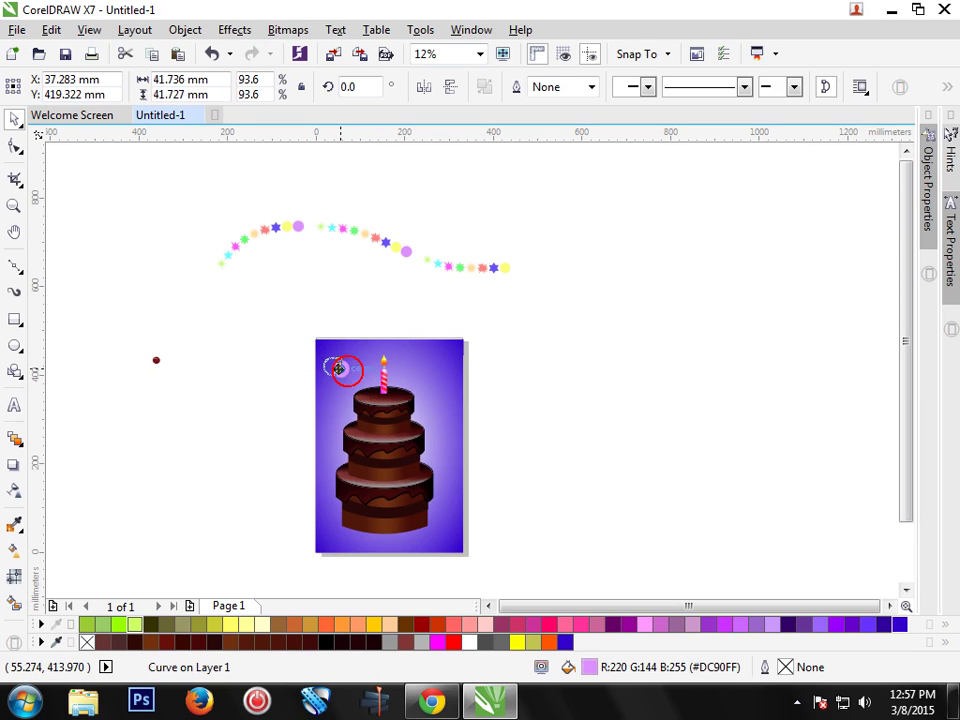
{"action": "left_click", "coordinate": [497, 273]}
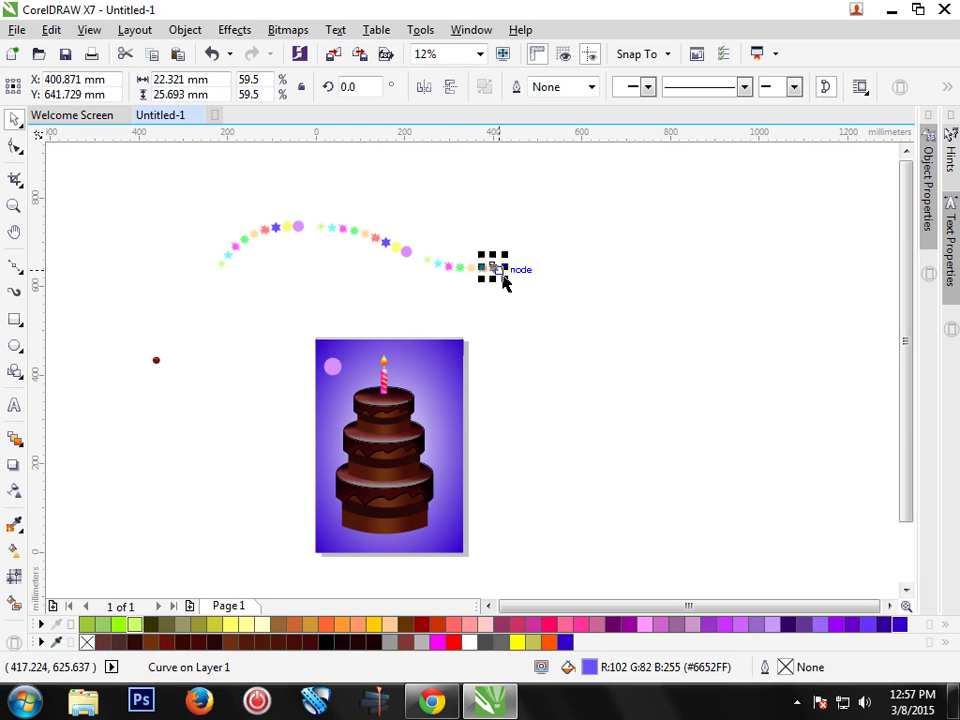
{"action": "left_click", "coordinate": [447, 268]}
{"action": "mouse_move", "coordinate": [452, 276]}
{"action": "left_mouse_down"}
{"action": "mouse_move", "coordinate": [431, 364]}
{"action": "mouse_move", "coordinate": [450, 383]}
{"action": "mouse_move", "coordinate": [443, 359]}
{"action": "left_mouse_up"}
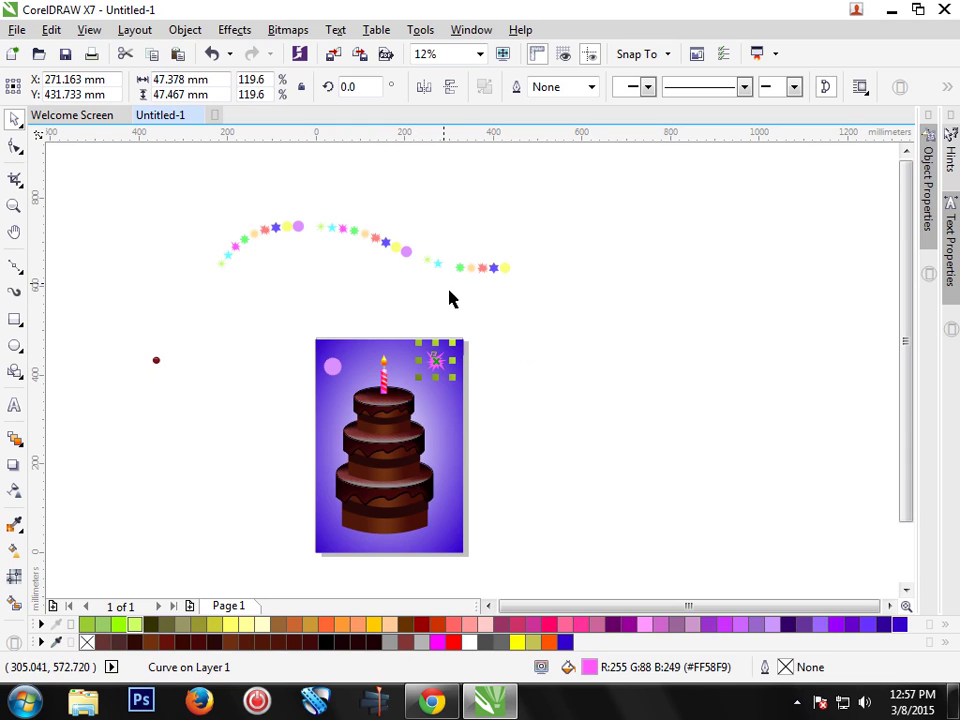
{"action": "left_click", "coordinate": [354, 230]}
{"action": "mouse_move", "coordinate": [358, 231]}
{"action": "left_mouse_down"}
{"action": "mouse_move", "coordinate": [325, 420]}
{"action": "mouse_move", "coordinate": [347, 442]}
{"action": "mouse_move", "coordinate": [380, 452]}
{"action": "mouse_move", "coordinate": [447, 531]}
{"action": "left_mouse_up"}
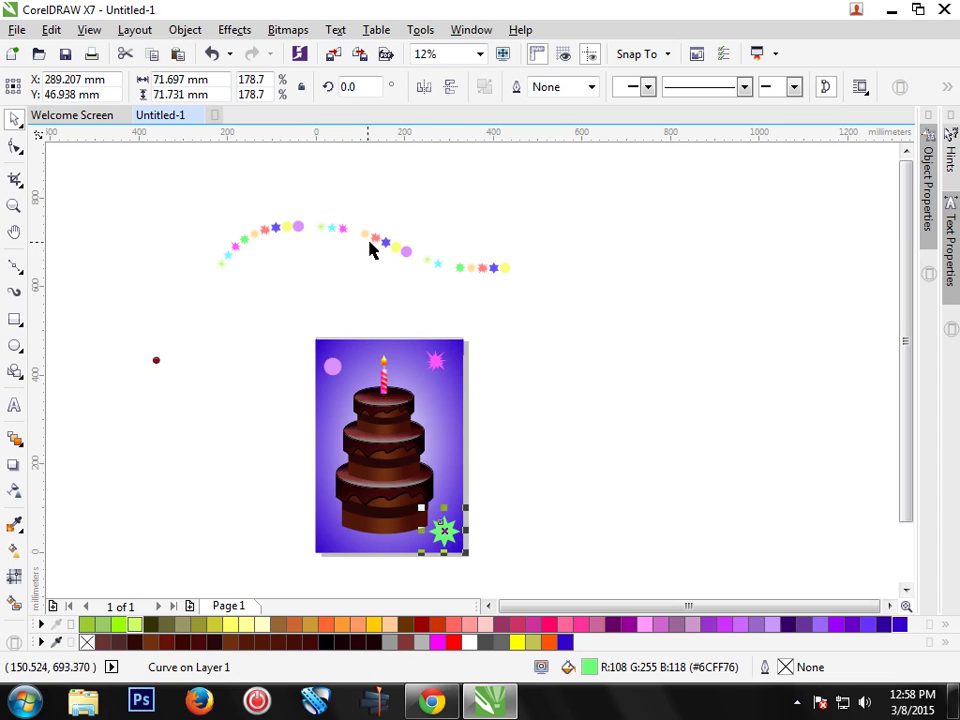
Step: Delete the violet circle and all remaining stars from the sprayed row
{"action": "left_click", "coordinate": [296, 229]}
{"action": "left_click_drag", "start_coordinate": [308, 240], "coordinate": [329, 255]}
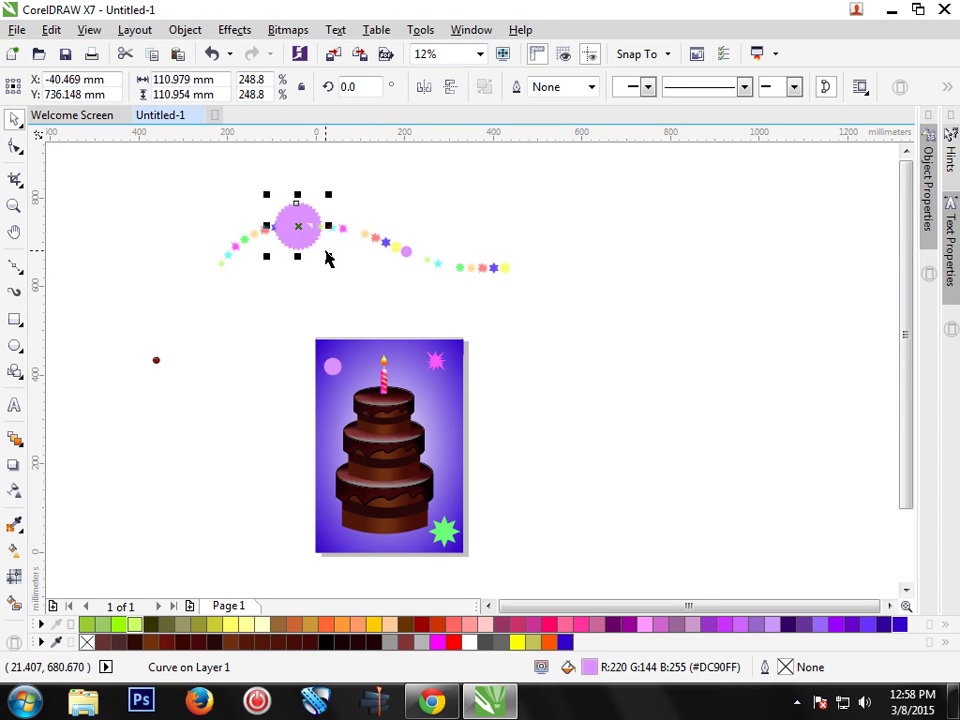
{"action": "key", "text": "Delete"}
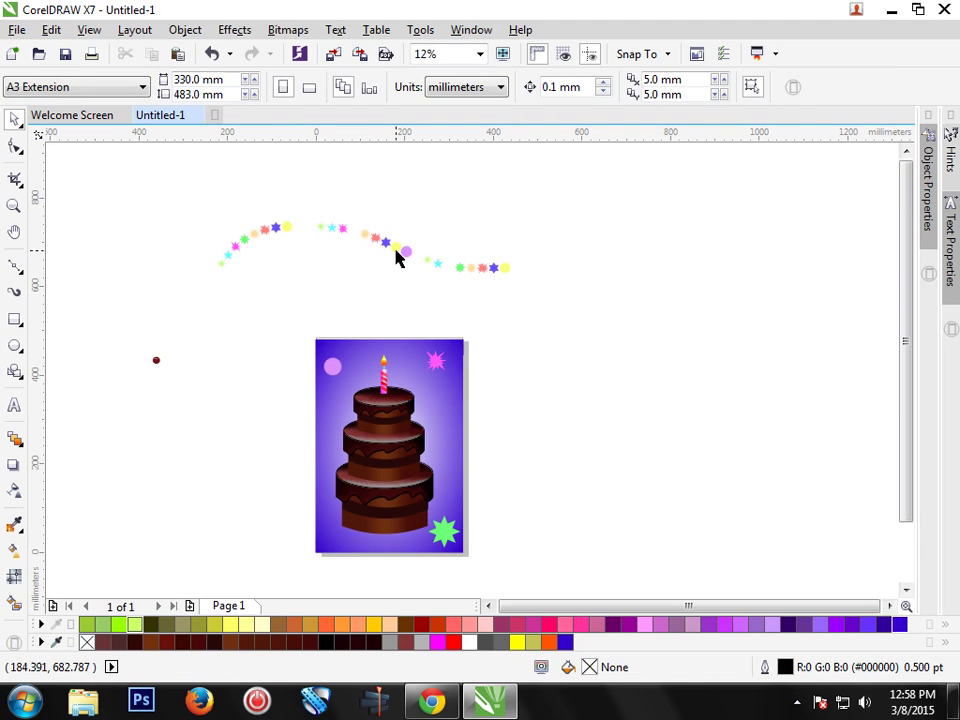
{"action": "left_click", "coordinate": [385, 243]}
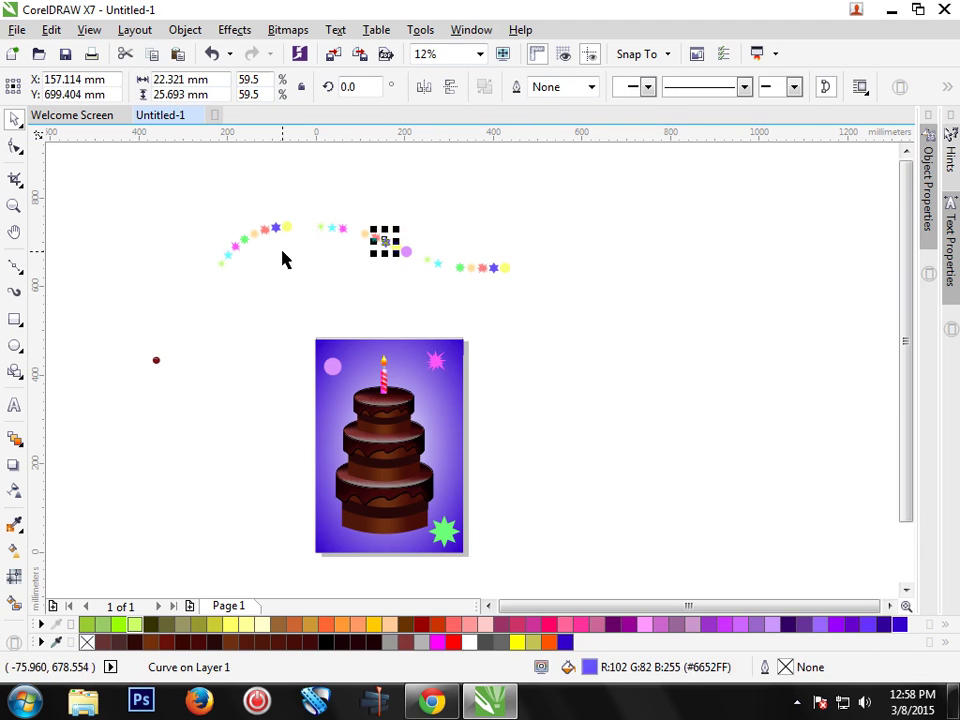
{"action": "left_click_drag", "start_coordinate": [558, 241], "coordinate": [262, 285]}
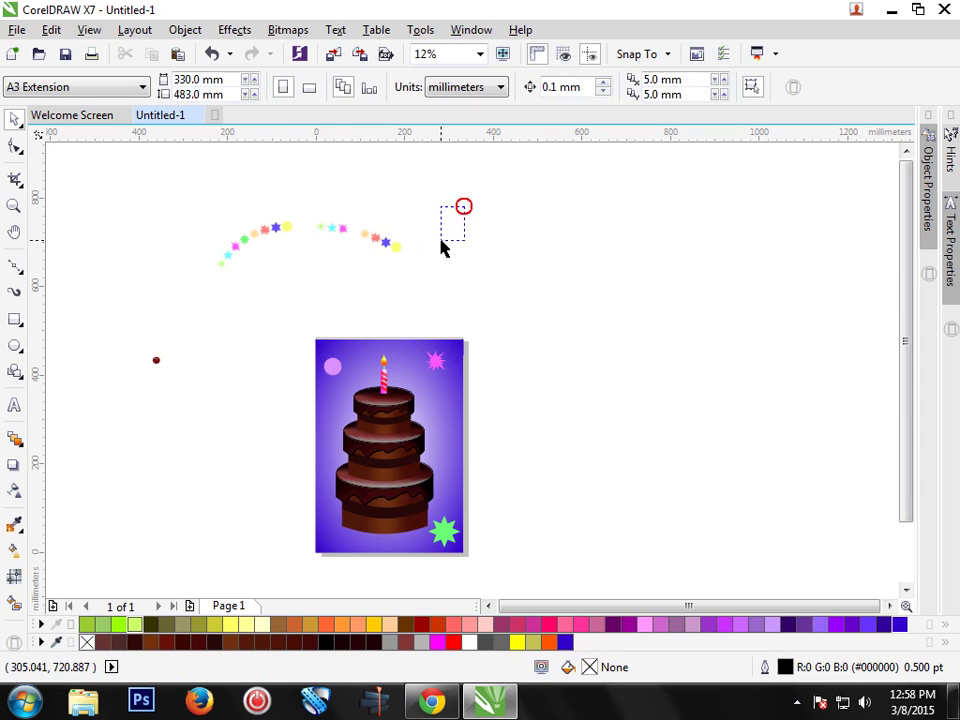
{"action": "left_click_drag", "start_coordinate": [444, 248], "coordinate": [184, 290]}
{"action": "key", "text": "Delete"}
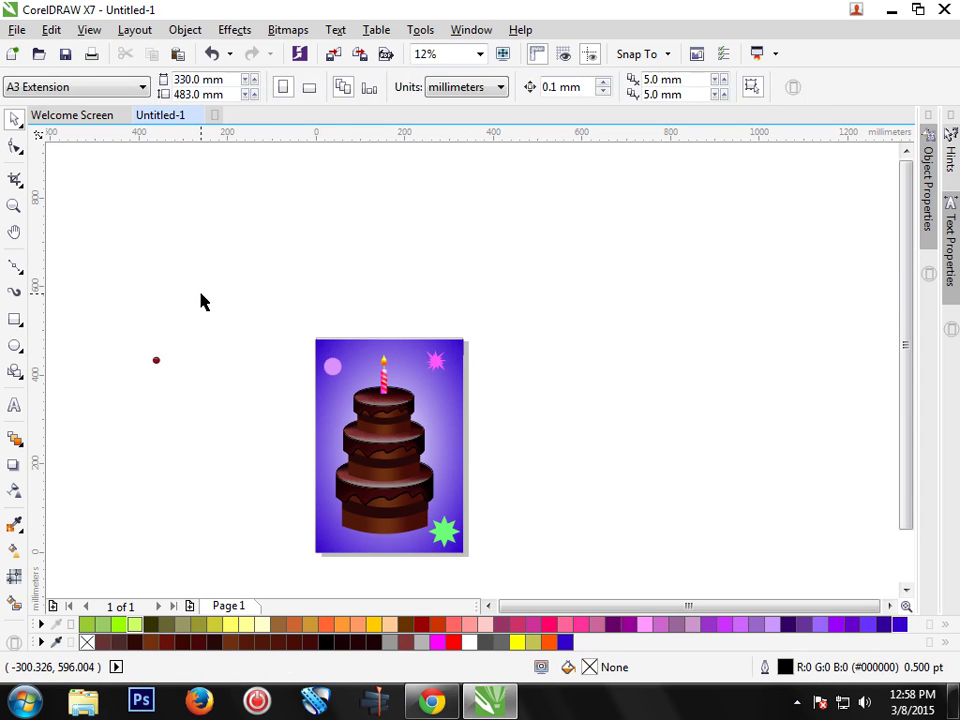
Step: Enlarge the dark red cherry and zoom in on the card
{"action": "key", "text": "m"}
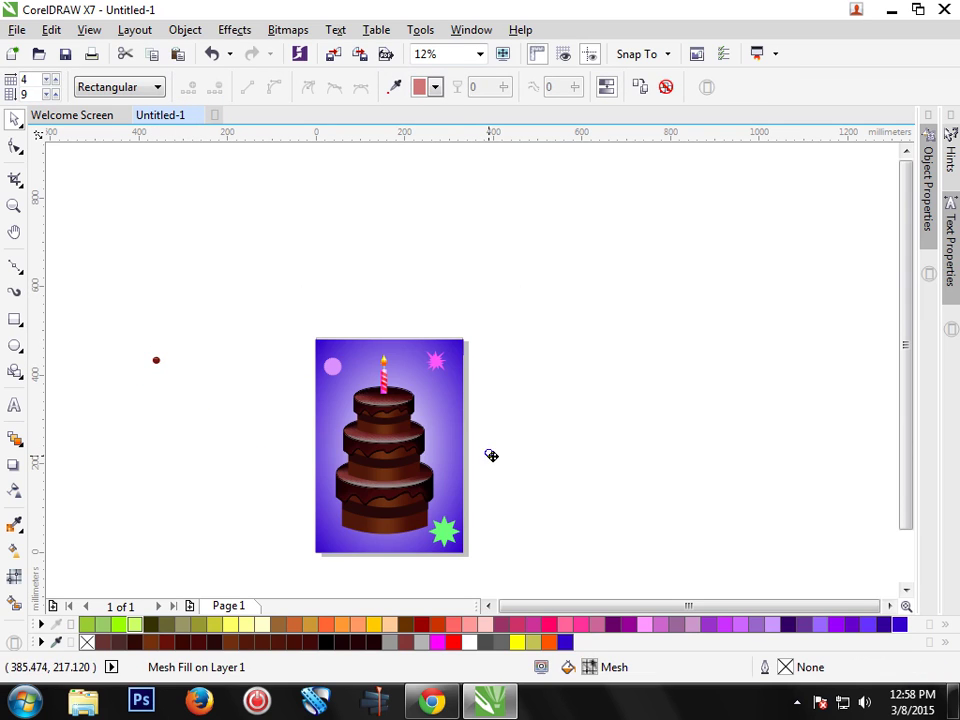
{"action": "left_click_drag", "start_coordinate": [512, 461], "coordinate": [518, 467]}
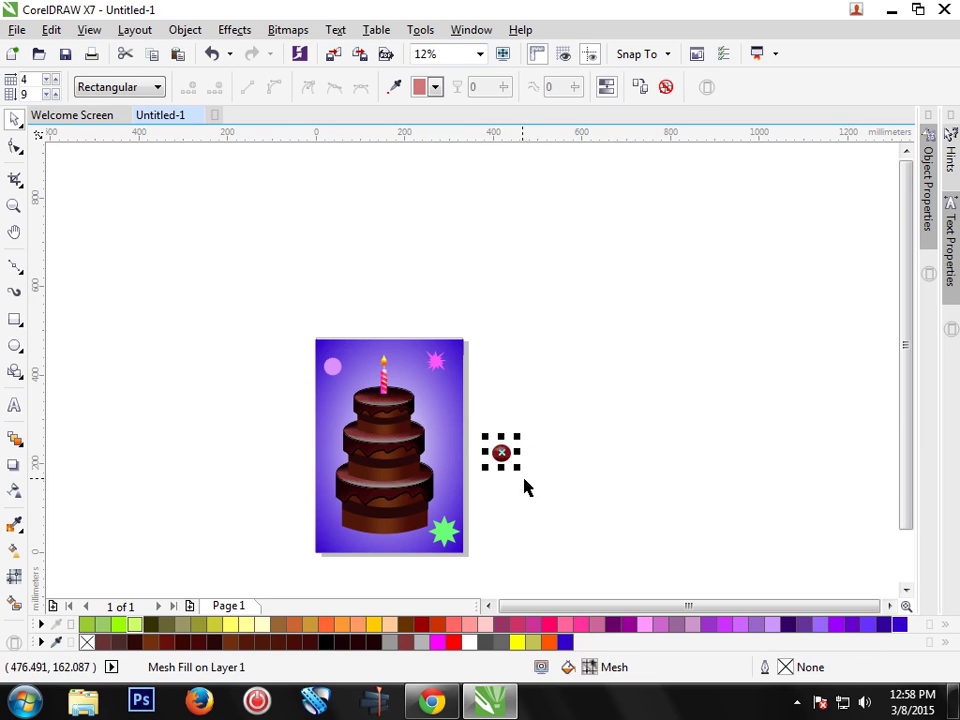
{"action": "left_click", "coordinate": [14, 207]}
{"action": "left_click_drag", "start_coordinate": [256, 302], "coordinate": [540, 574]}
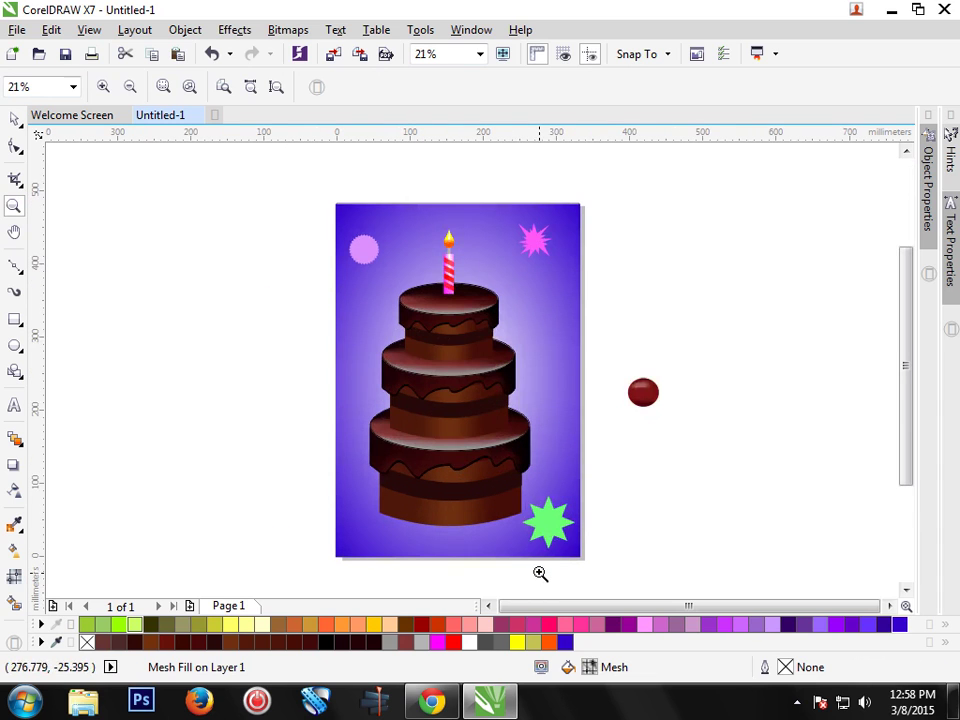
{"action": "left_click_drag", "start_coordinate": [317, 182], "coordinate": [680, 582]}
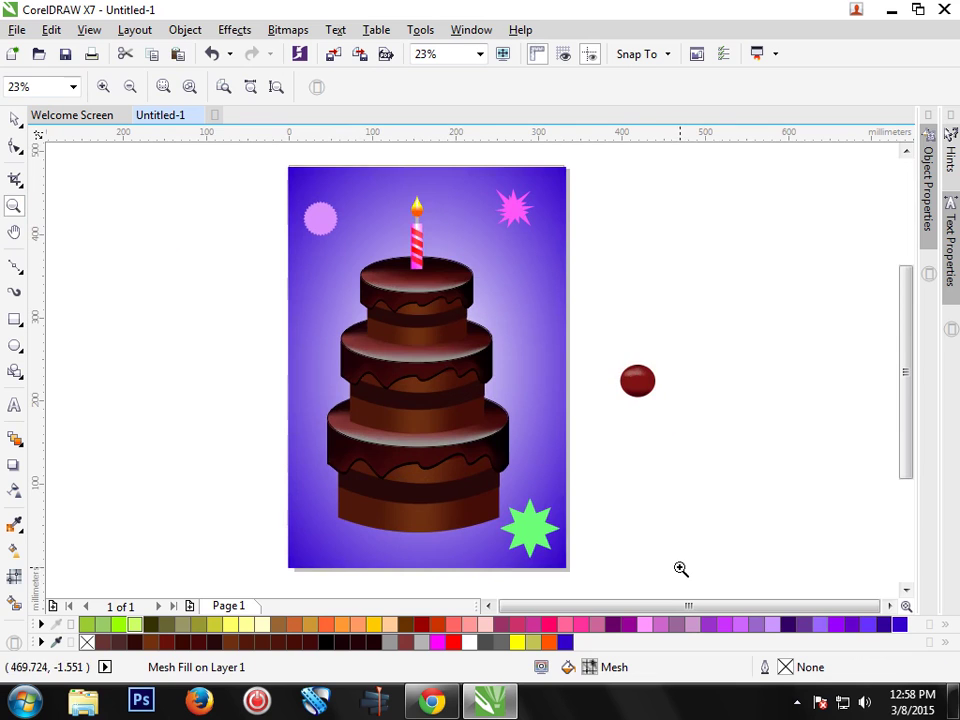
Step: Drop a copy of the pink star in the card's bottom-left corner
{"action": "left_click", "coordinate": [14, 119]}
{"action": "mouse_move", "coordinate": [513, 207]}
{"action": "left_mouse_down"}
{"action": "mouse_move", "coordinate": [300, 543]}
{"action": "mouse_move", "coordinate": [309, 532]}
{"action": "left_mouse_up"}
{"action": "left_click", "coordinate": [694, 536]}
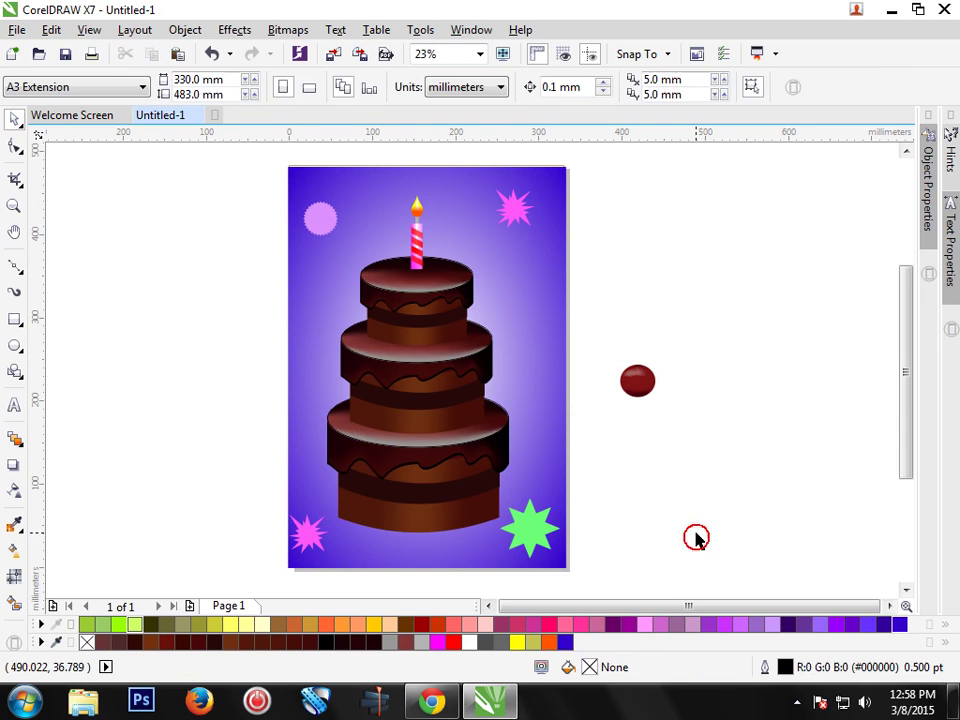
{"action": "left_click", "coordinate": [645, 400]}
{"action": "key", "text": "m"}
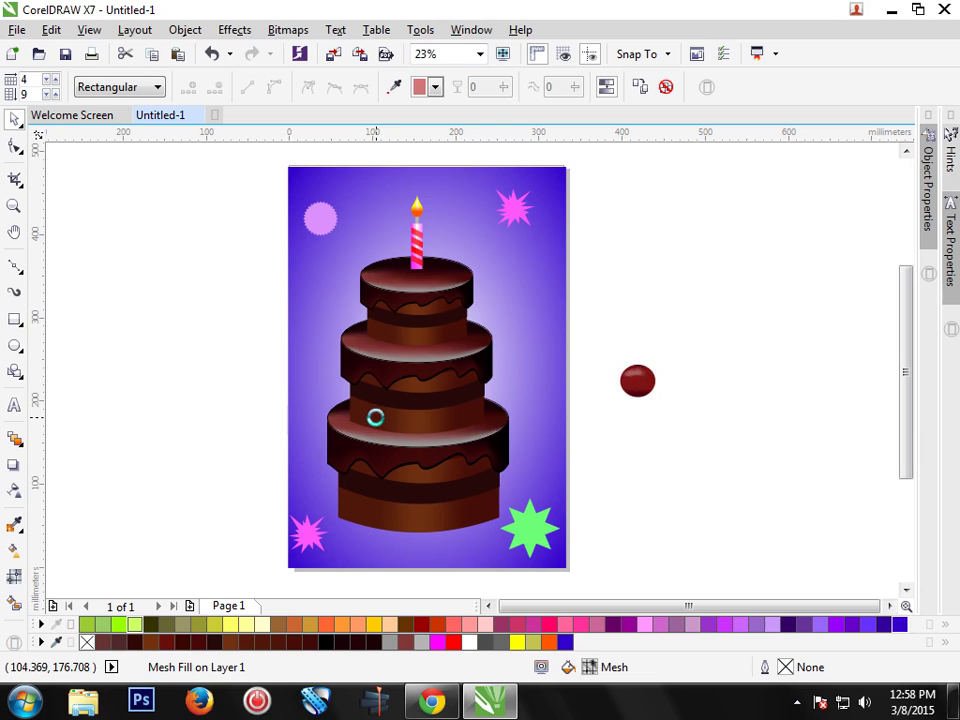
Step: Move the cherry onto the bottom tier's left rim and scale it down to 50%
{"action": "left_click_drag", "start_coordinate": [376, 419], "coordinate": [376, 419]}
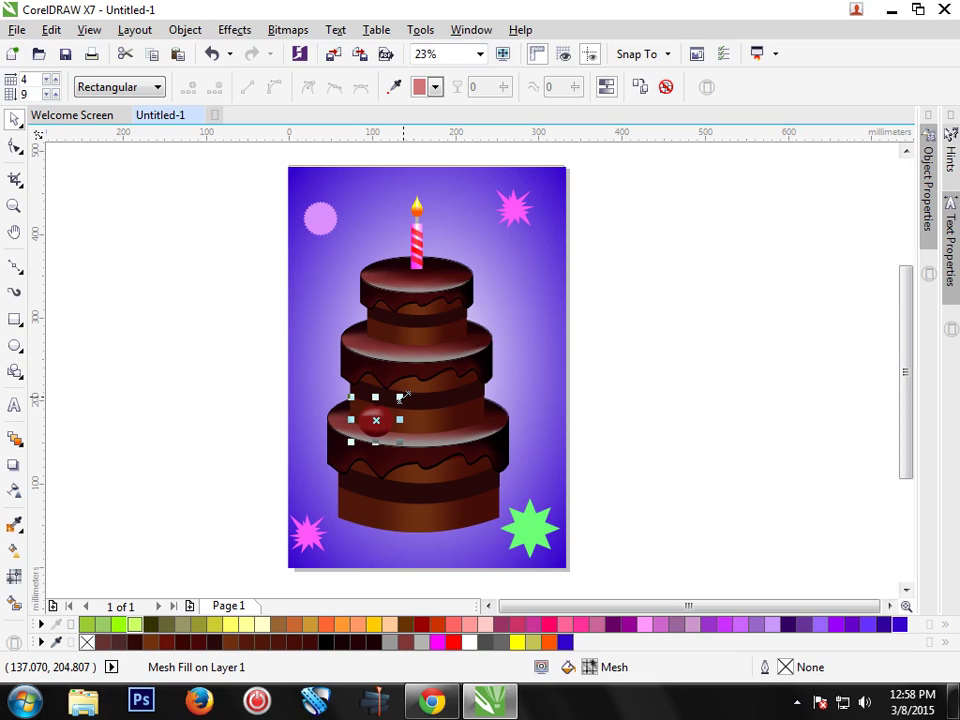
{"action": "left_click_drag", "start_coordinate": [403, 399], "coordinate": [347, 420]}
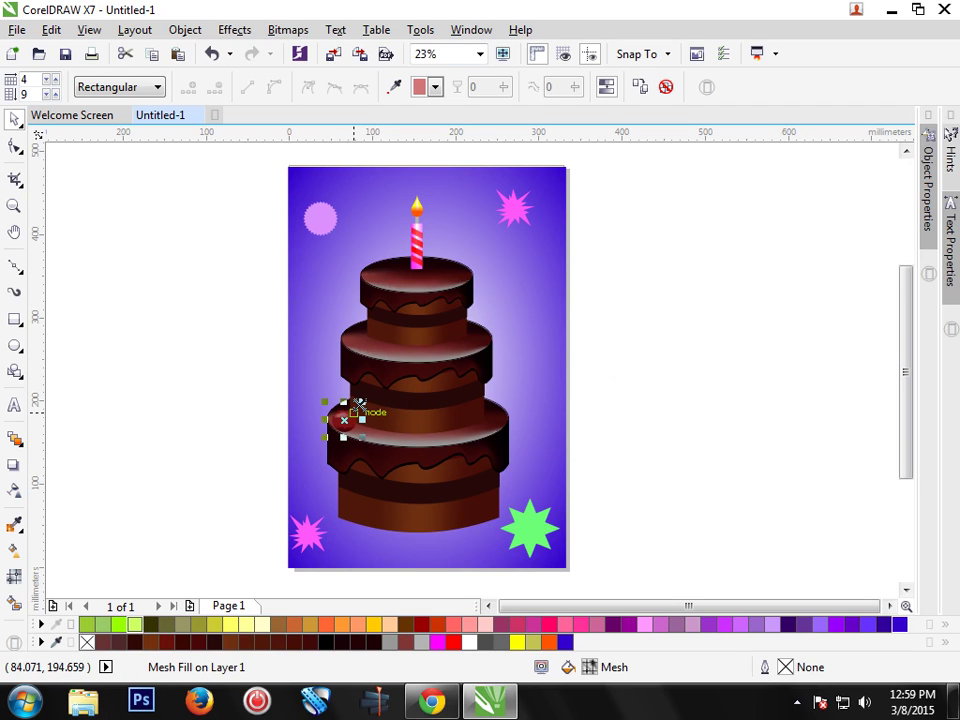
{"action": "left_click_drag", "start_coordinate": [358, 404], "coordinate": [356, 406]}
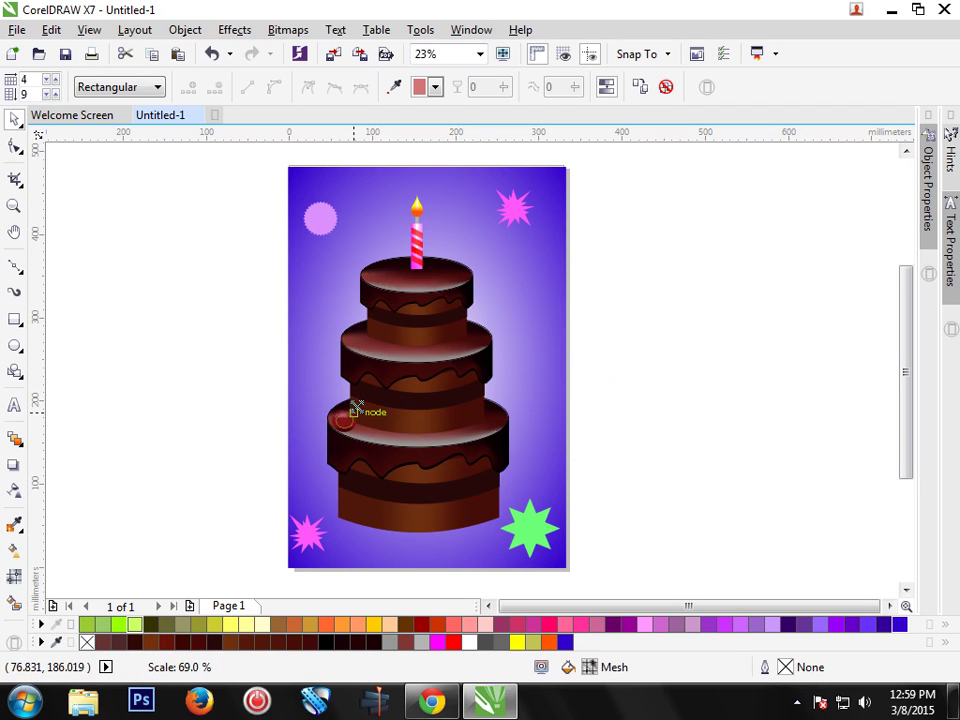
{"action": "left_click", "coordinate": [363, 402]}
{"action": "left_click_drag", "start_coordinate": [363, 402], "coordinate": [370, 398]}
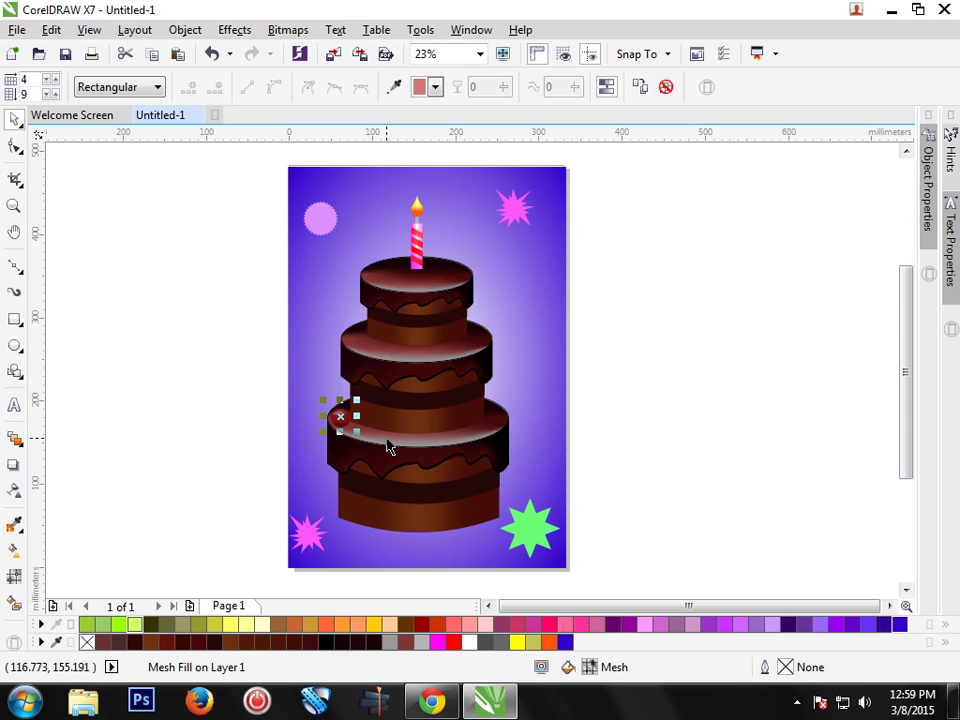
{"action": "left_click", "coordinate": [350, 421]}
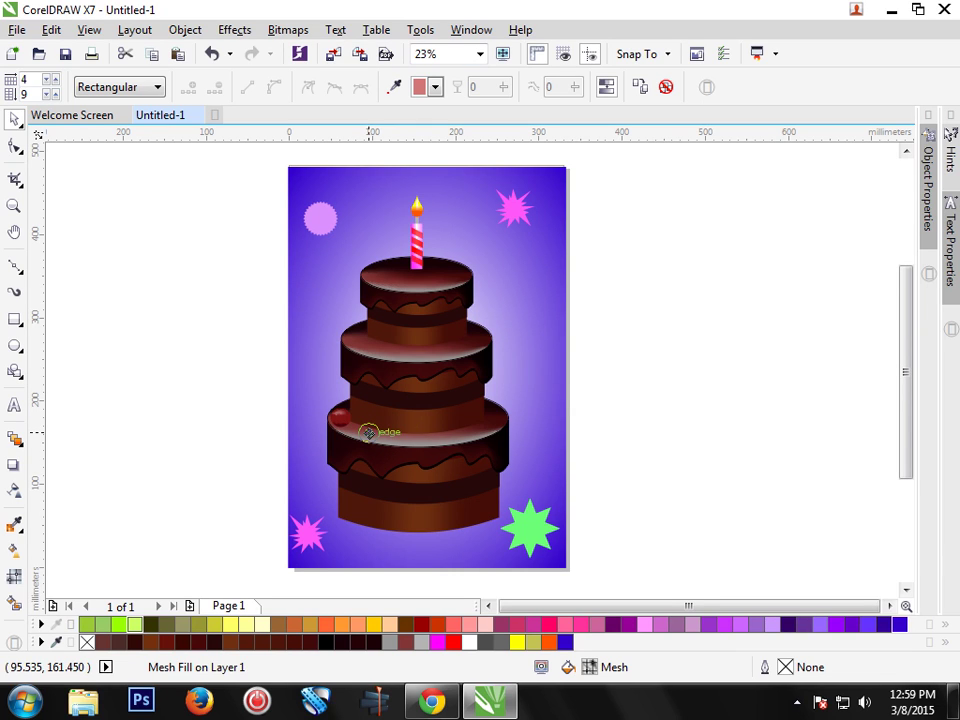
{"action": "left_click", "coordinate": [368, 432]}
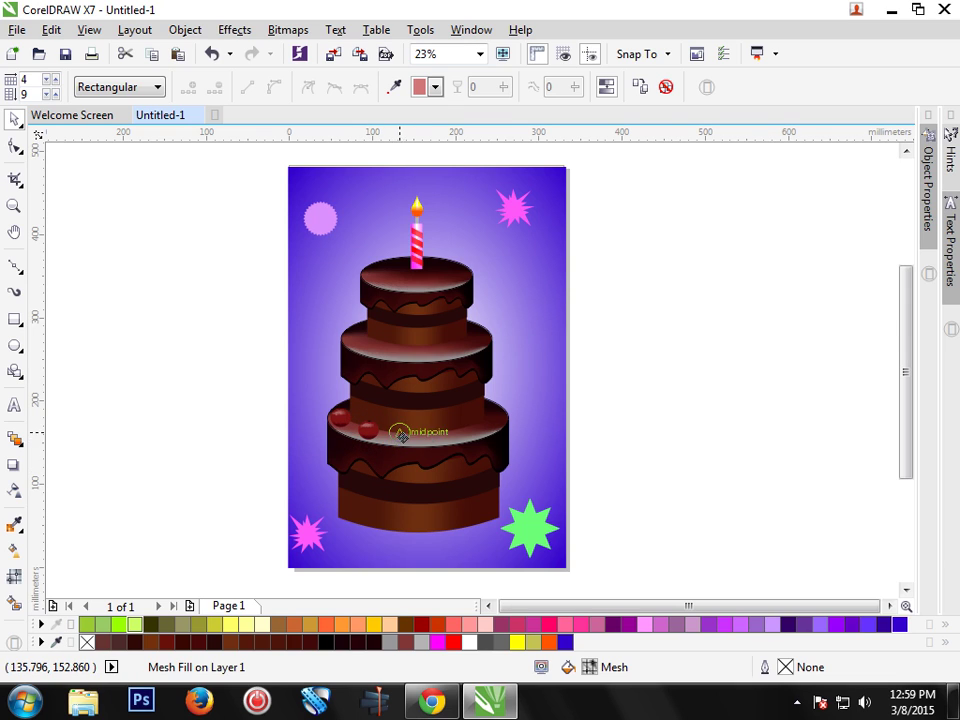
Step: Right-drag cherry copies along the bottom tier's rim to add the third, fourth and fifth cherries
{"action": "left_click", "coordinate": [398, 433]}
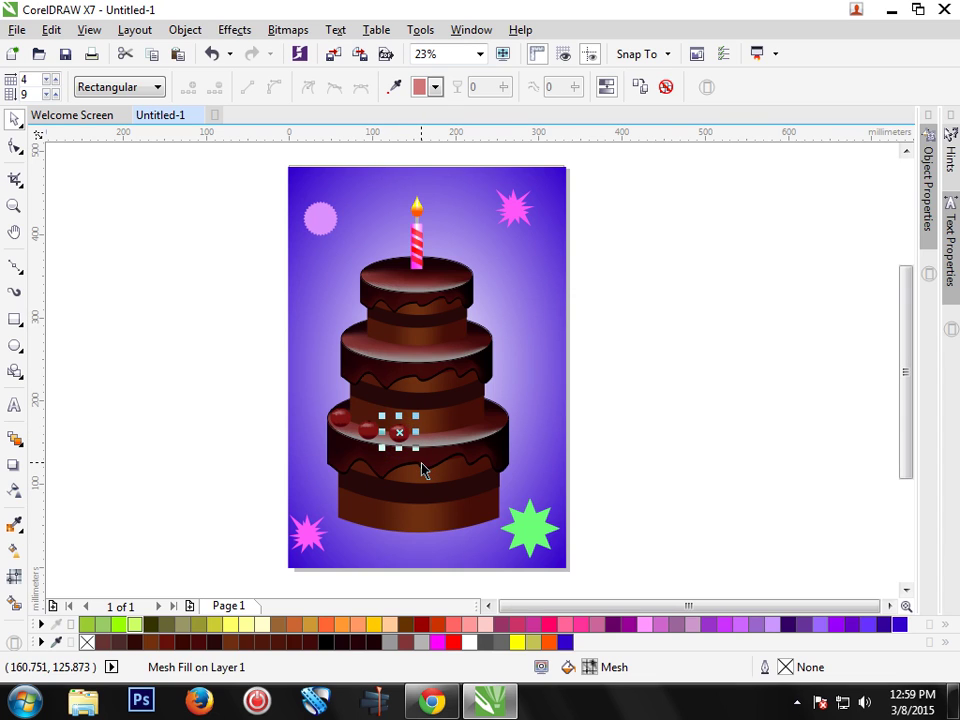
{"action": "left_click", "coordinate": [420, 462]}
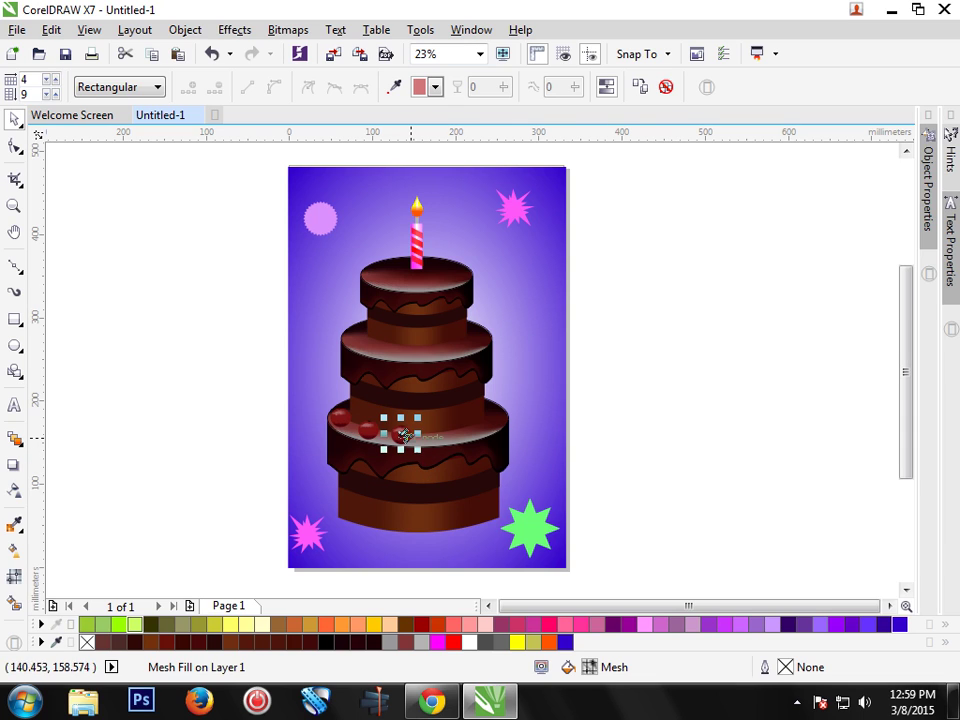
{"action": "left_click", "coordinate": [401, 432]}
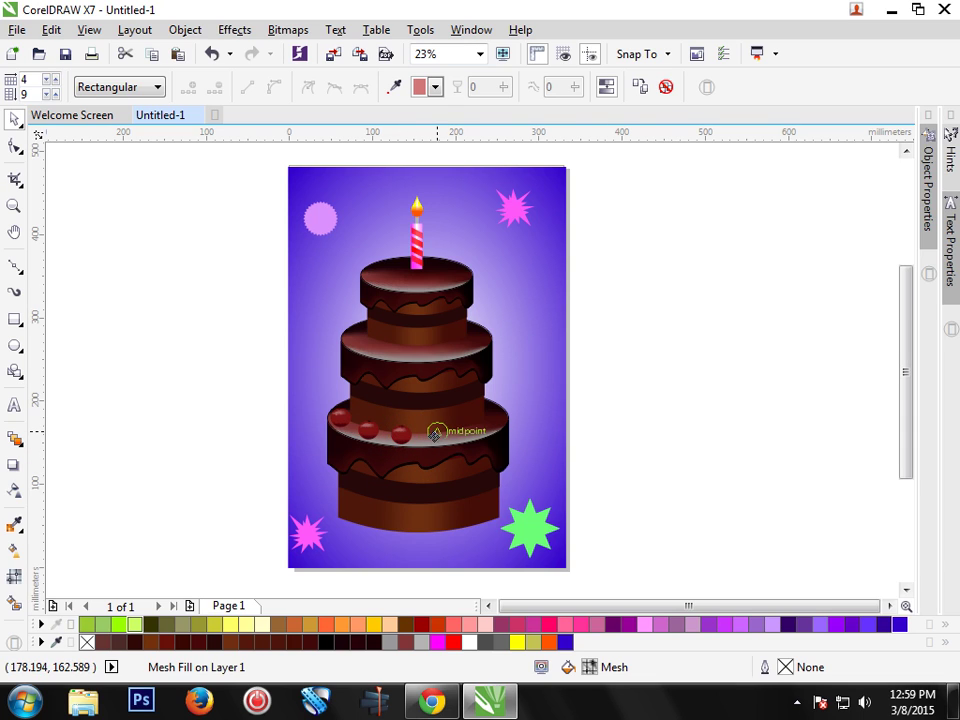
{"action": "right_click", "coordinate": [435, 433]}
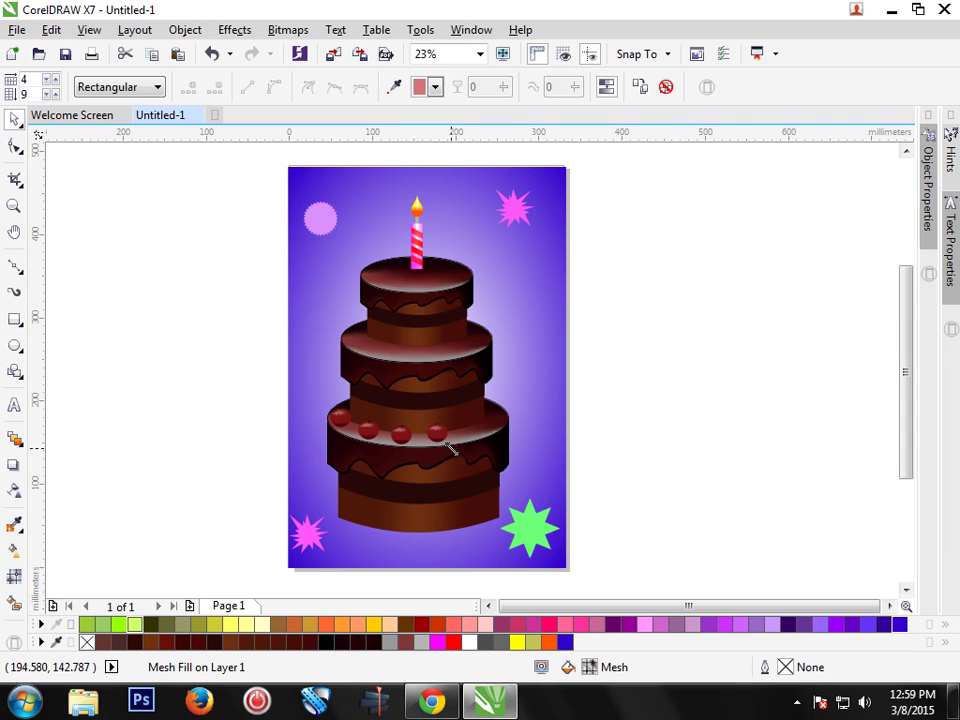
{"action": "left_click", "coordinate": [450, 449]}
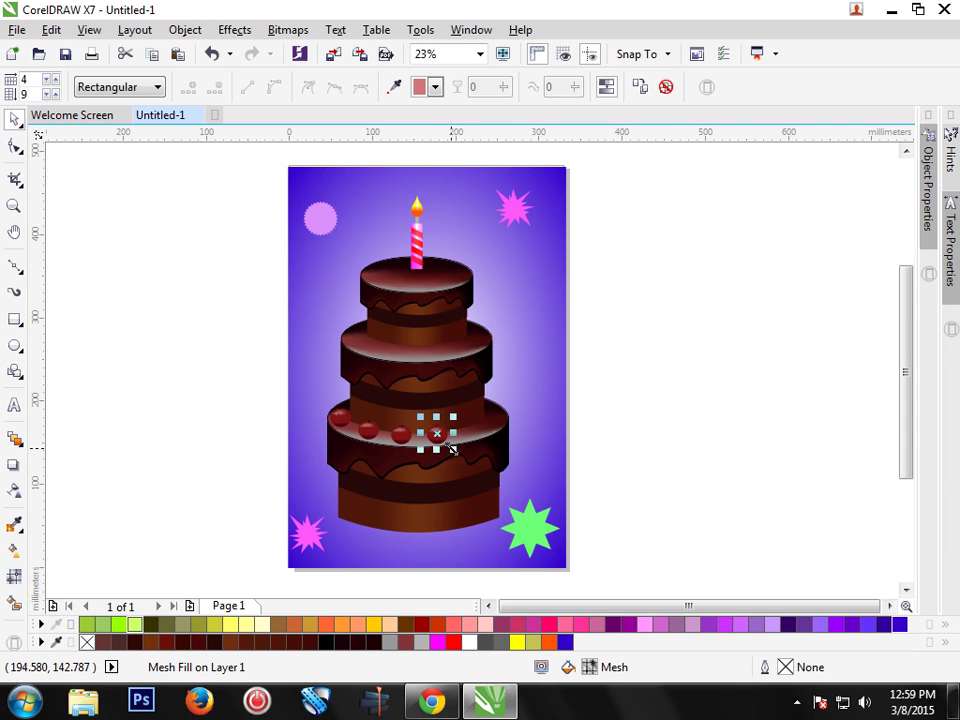
{"action": "left_click_drag", "start_coordinate": [438, 436], "coordinate": [467, 426]}
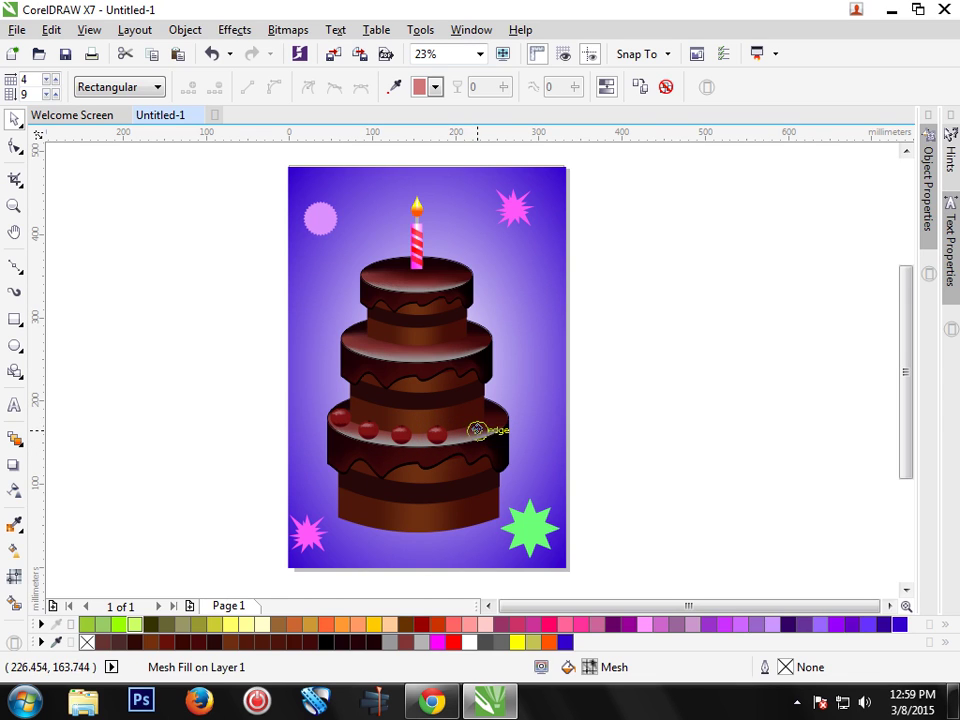
{"action": "left_click_drag", "start_coordinate": [476, 430], "coordinate": [478, 428]}
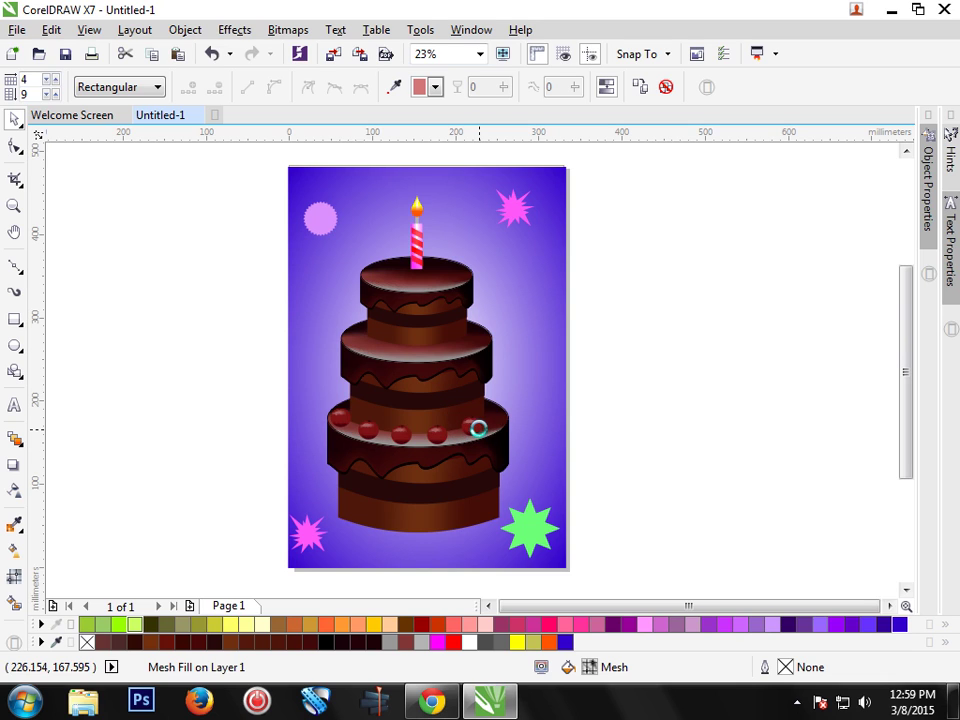
{"action": "left_click", "coordinate": [478, 428]}
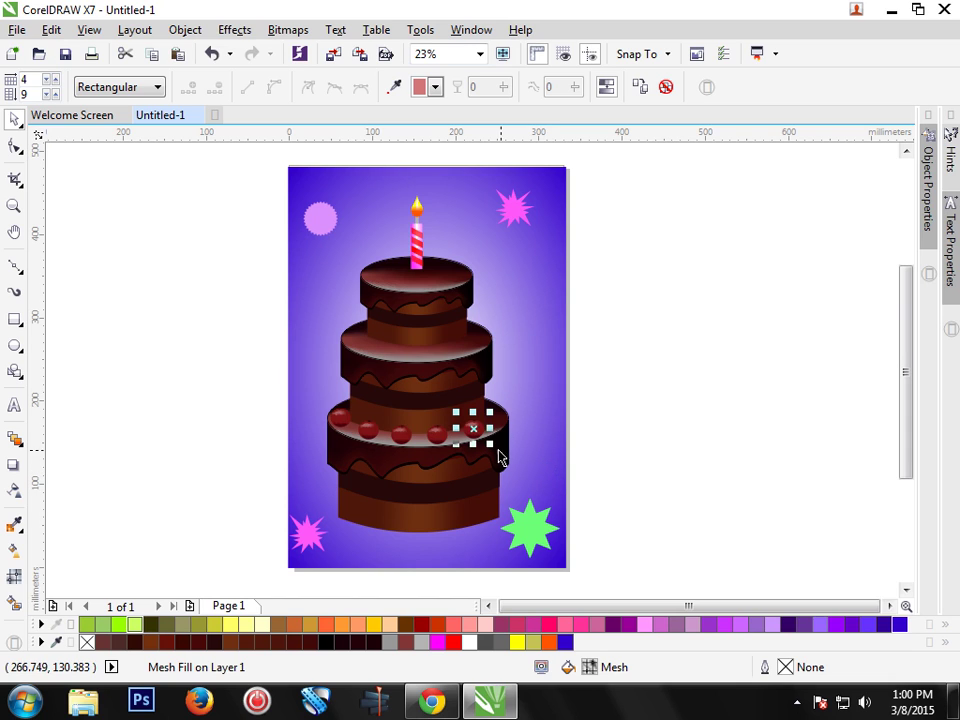
Step: Place a sixth cherry at the tier's right end and nudge it slightly down
{"action": "left_click_drag", "start_coordinate": [476, 439], "coordinate": [492, 404]}
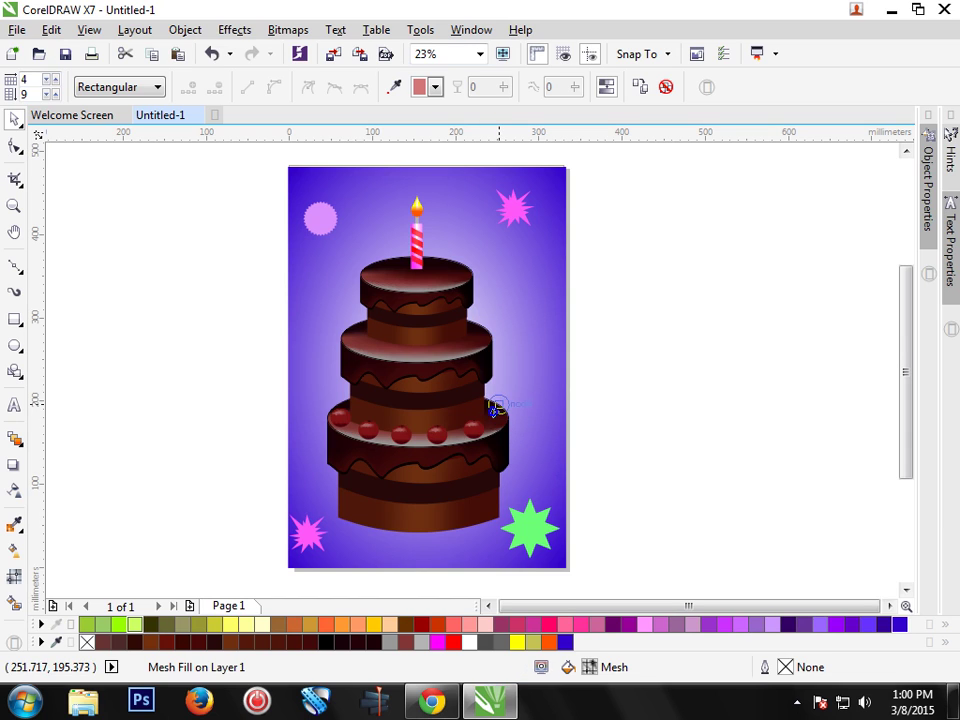
{"action": "left_click_drag", "start_coordinate": [493, 412], "coordinate": [497, 408]}
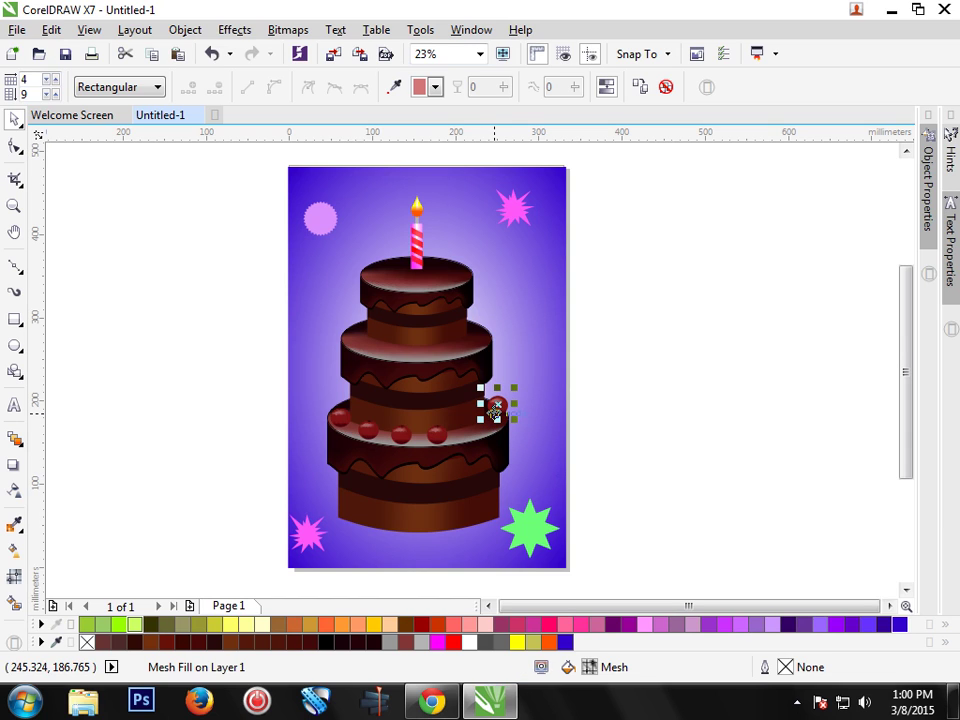
{"action": "key", "text": "ctrl+z"}
{"action": "key", "text": "ctrl+z"}
{"action": "left_click_drag", "start_coordinate": [474, 428], "coordinate": [492, 407]}
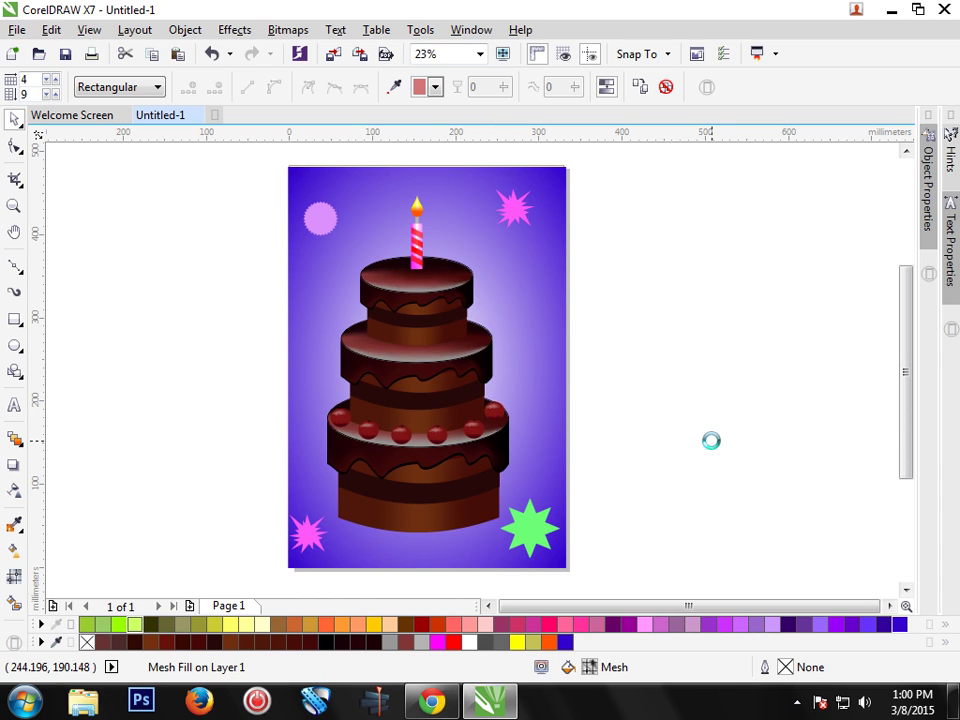
{"action": "key", "text": "Down"}
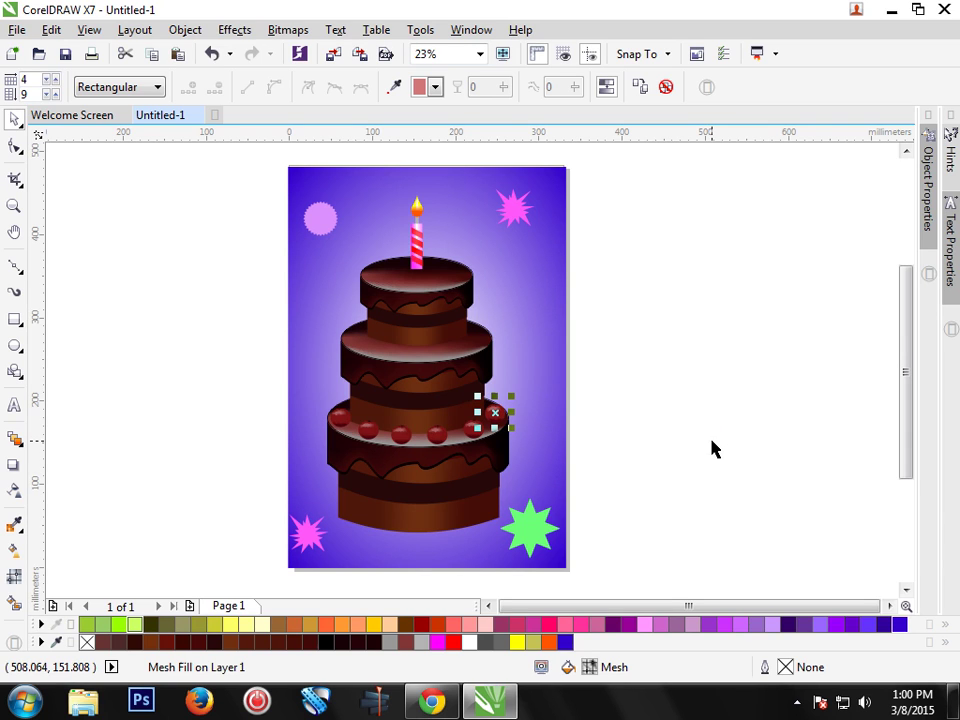
Step: Shift-select the six bottom-tier cherries, then dismiss the context menu without a command
{"action": "left_click", "coordinate": [472, 434], "text": "shift"}
{"action": "left_click", "coordinate": [437, 435], "text": "shift"}
{"action": "left_click", "coordinate": [400, 433], "text": "shift"}
{"action": "left_click", "coordinate": [369, 434], "text": "shift"}
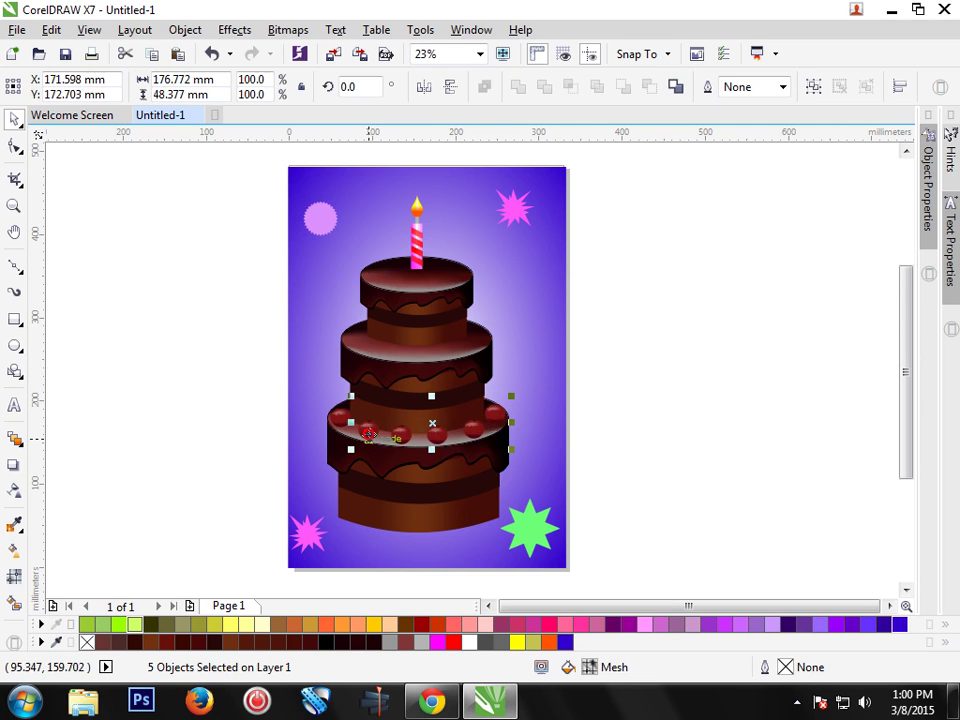
{"action": "left_click", "coordinate": [340, 418], "text": "shift"}
{"action": "right_click", "coordinate": [419, 435]}
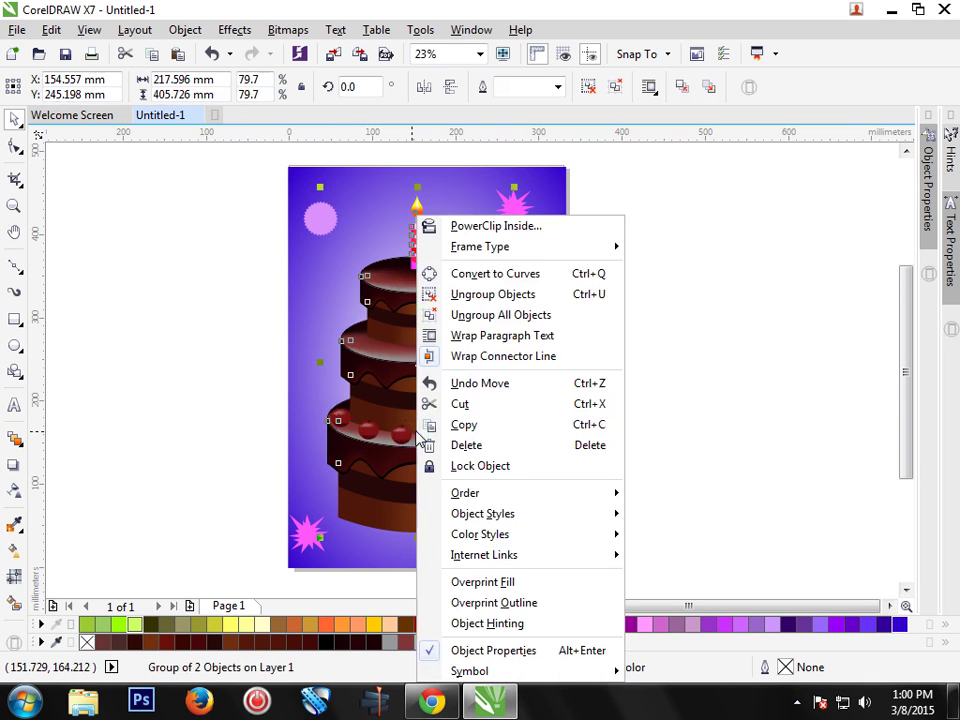
{"action": "left_click", "coordinate": [757, 358]}
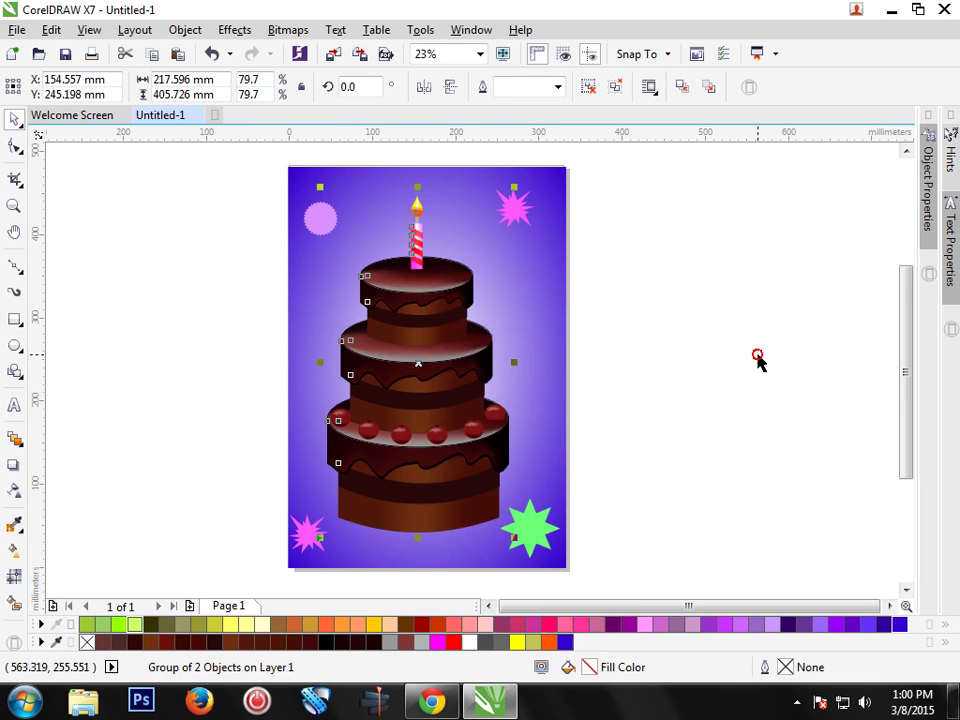
{"action": "left_click", "coordinate": [497, 420]}
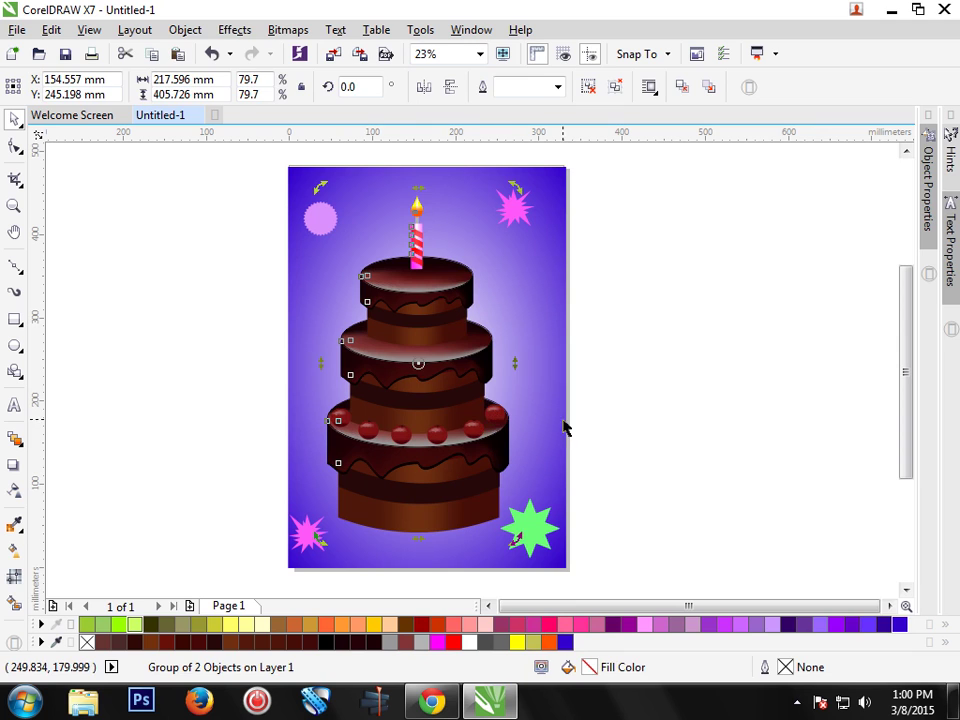
{"action": "left_click", "coordinate": [679, 418]}
{"action": "key", "text": "m"}
Step: Reselect all six bottom-tier cherries and group them with Ctrl+G
{"action": "left_click", "coordinate": [495, 412]}
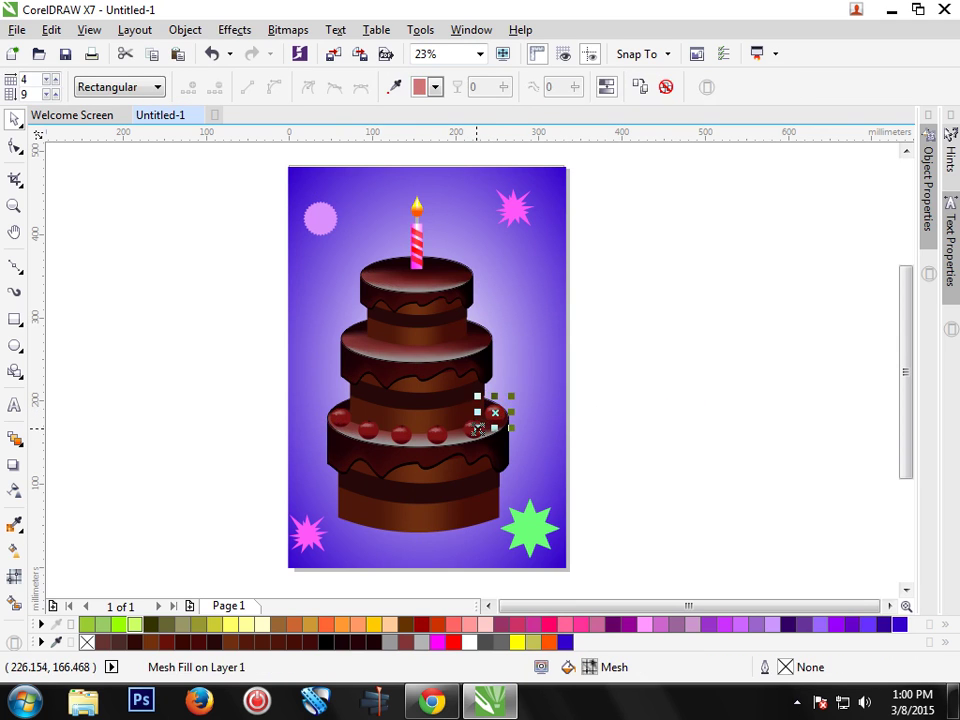
{"action": "left_click", "coordinate": [472, 430], "text": "shift"}
{"action": "left_click", "coordinate": [437, 433], "text": "shift"}
{"action": "left_click", "coordinate": [400, 433], "text": "shift"}
{"action": "left_click", "coordinate": [368, 430], "text": "shift"}
{"action": "left_click", "coordinate": [341, 419], "text": "shift"}
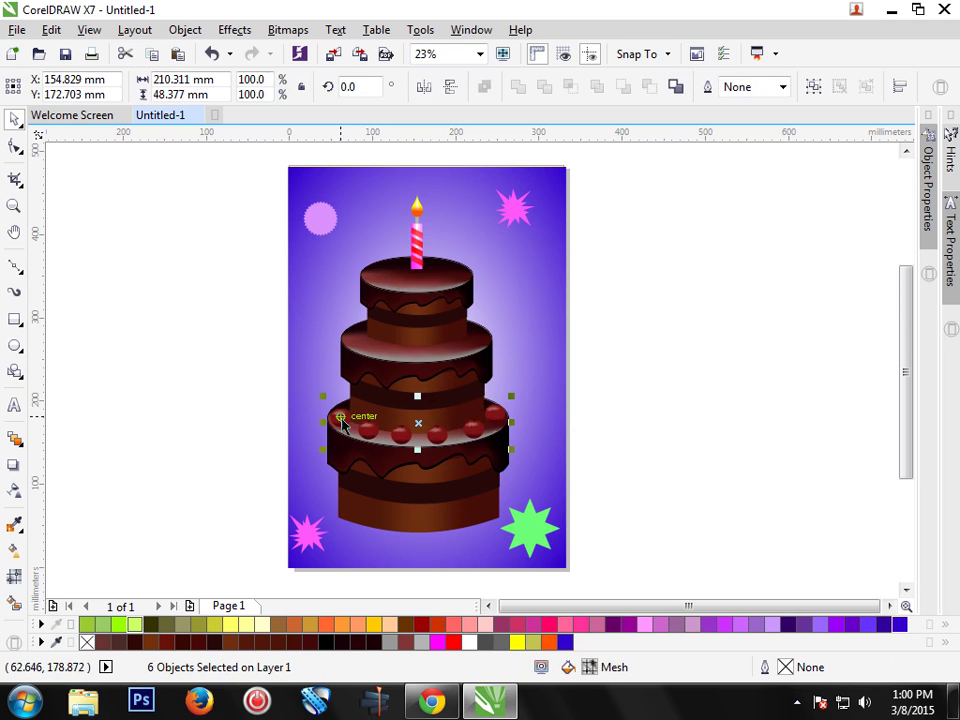
{"action": "key", "text": "ctrl+g"}
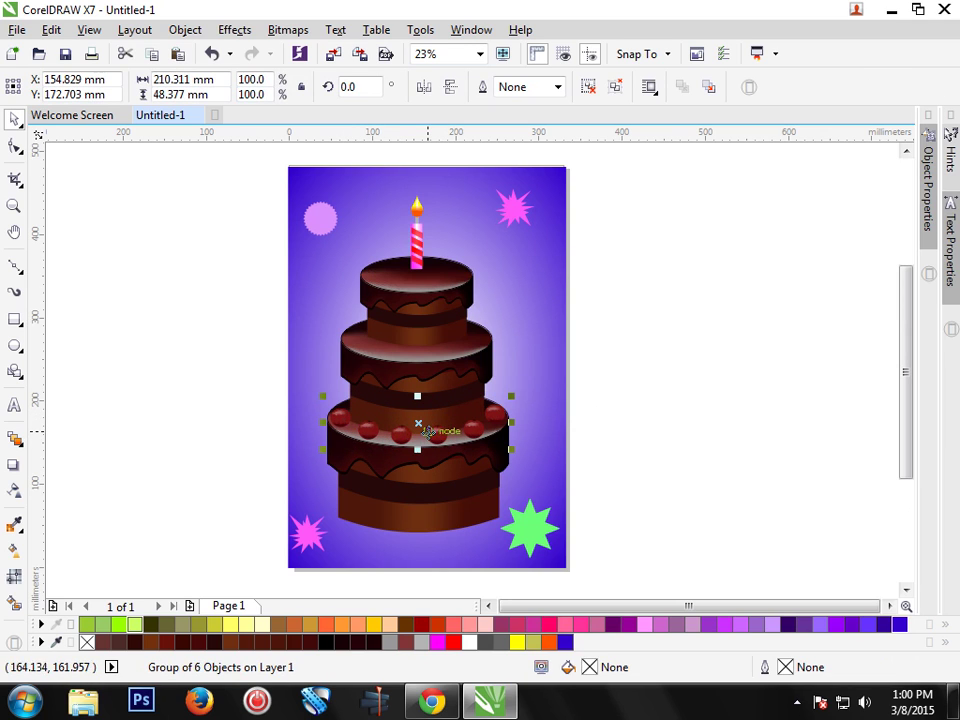
Step: Copy the cherry group and paste a duplicate onto the canvas
{"action": "right_click", "coordinate": [432, 430]}
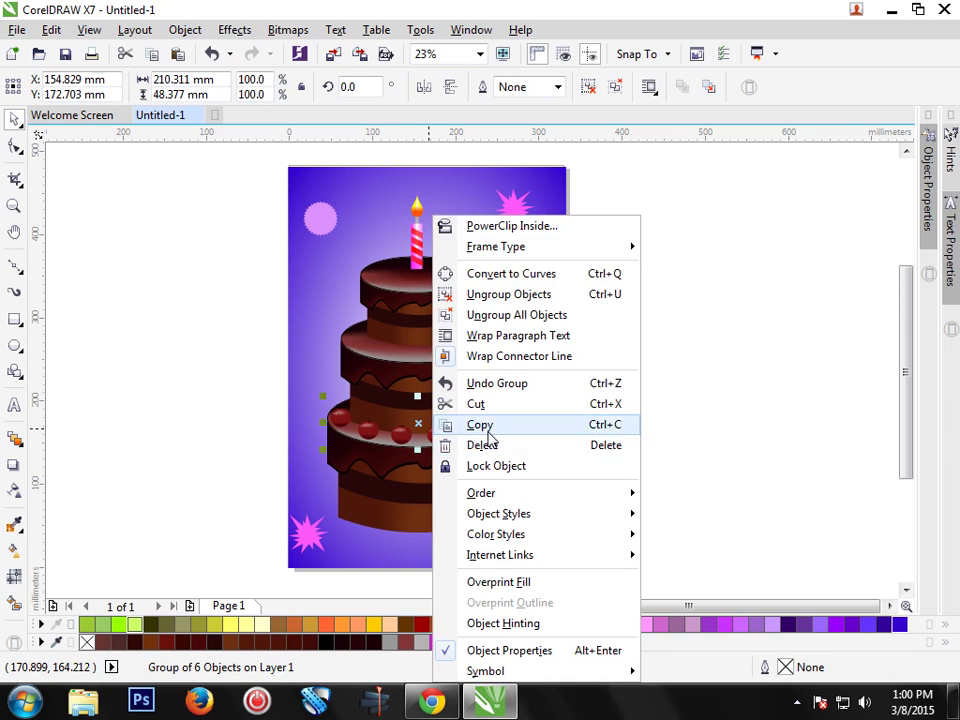
{"action": "left_click", "coordinate": [474, 424]}
{"action": "right_click", "coordinate": [640, 420]}
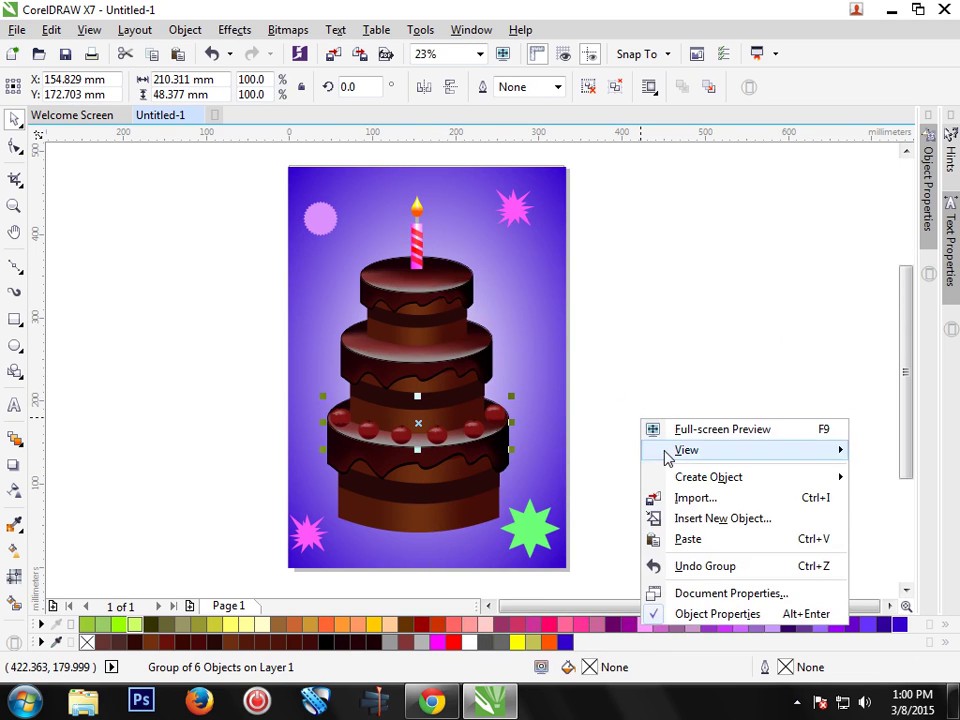
{"action": "left_click", "coordinate": [667, 518]}
Step: Move the pasted cherry row onto the middle tier's rim and scale it to about 76%
{"action": "left_click_drag", "start_coordinate": [436, 450], "coordinate": [436, 343]}
{"action": "mouse_move", "coordinate": [508, 306]}
{"action": "left_mouse_down"}
{"action": "mouse_move", "coordinate": [497, 317]}
{"action": "mouse_move", "coordinate": [510, 317]}
{"action": "left_mouse_up"}
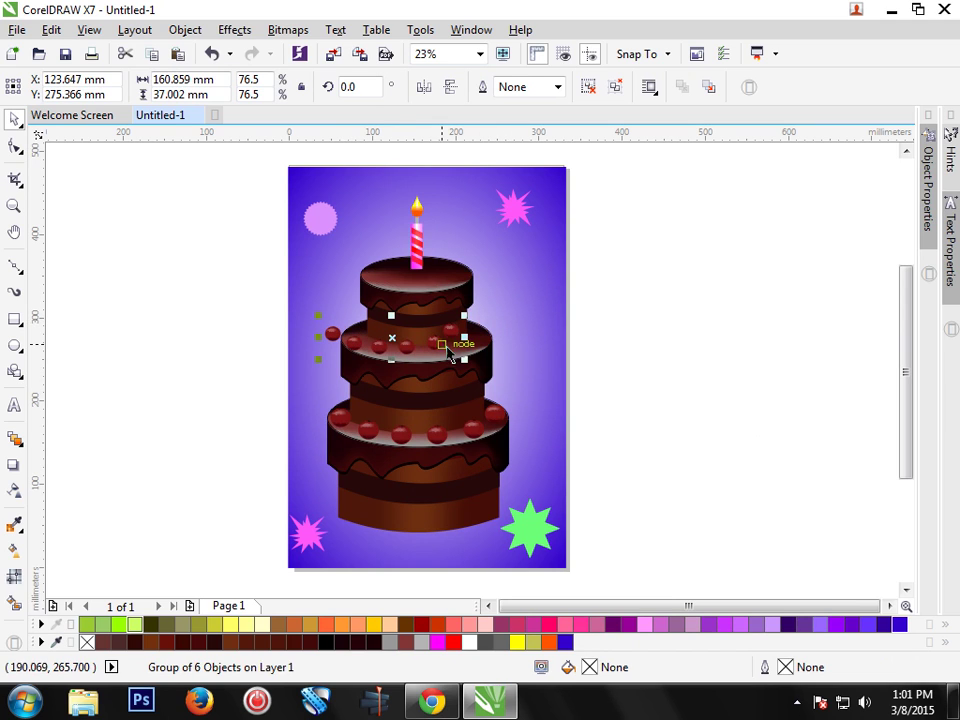
{"action": "key", "text": "ctrl+z"}
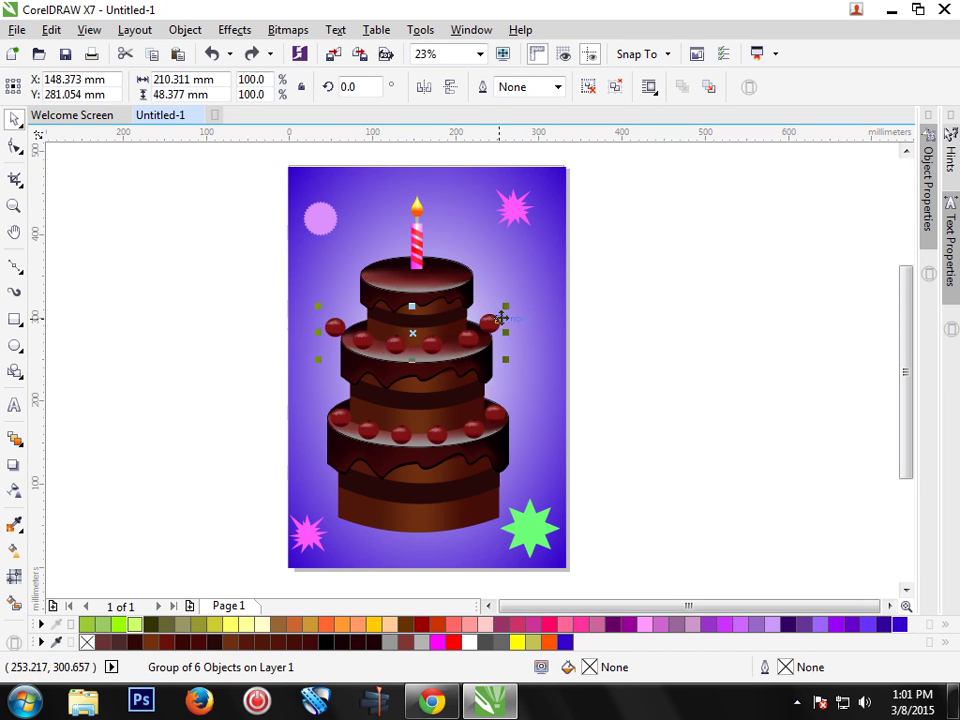
{"action": "mouse_move", "coordinate": [501, 317]}
{"action": "left_mouse_down"}
{"action": "mouse_move", "coordinate": [489, 317]}
{"action": "mouse_move", "coordinate": [519, 314]}
{"action": "left_mouse_up"}
{"action": "key", "text": "ctrl+z"}
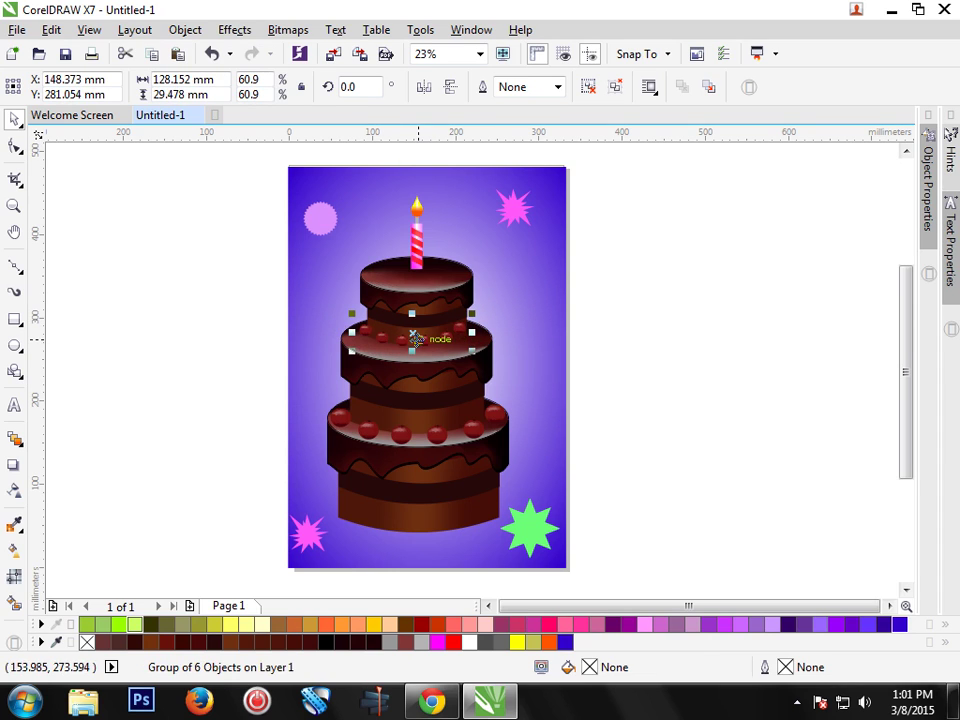
{"action": "mouse_move", "coordinate": [414, 338]}
{"action": "left_mouse_down"}
{"action": "mouse_move", "coordinate": [419, 354]}
{"action": "mouse_move", "coordinate": [424, 342]}
{"action": "left_mouse_up"}
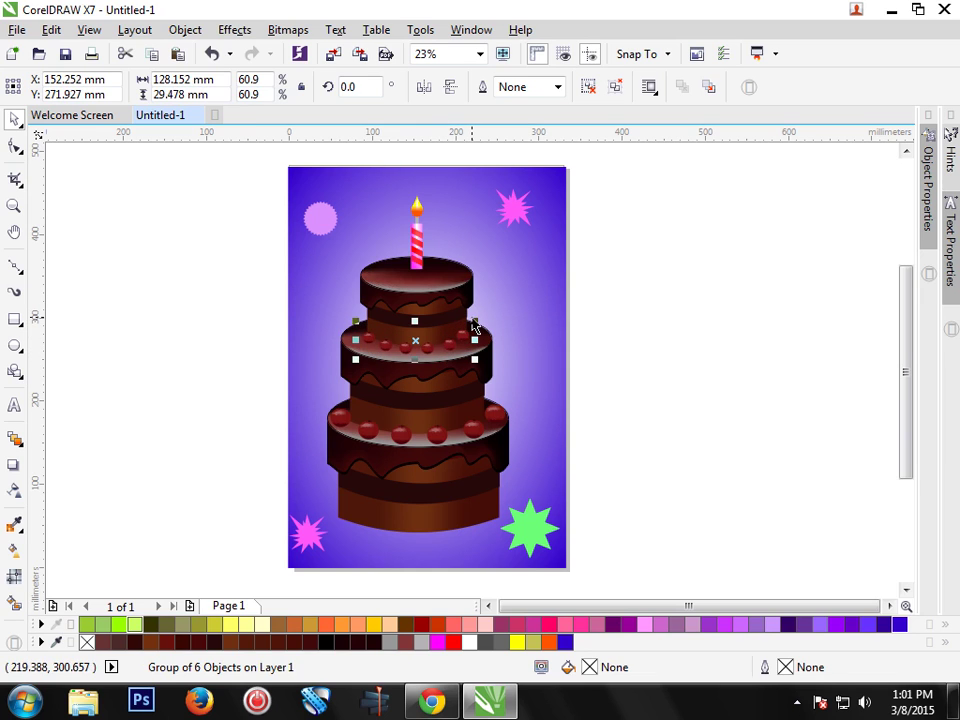
{"action": "left_click_drag", "start_coordinate": [475, 321], "coordinate": [485, 319]}
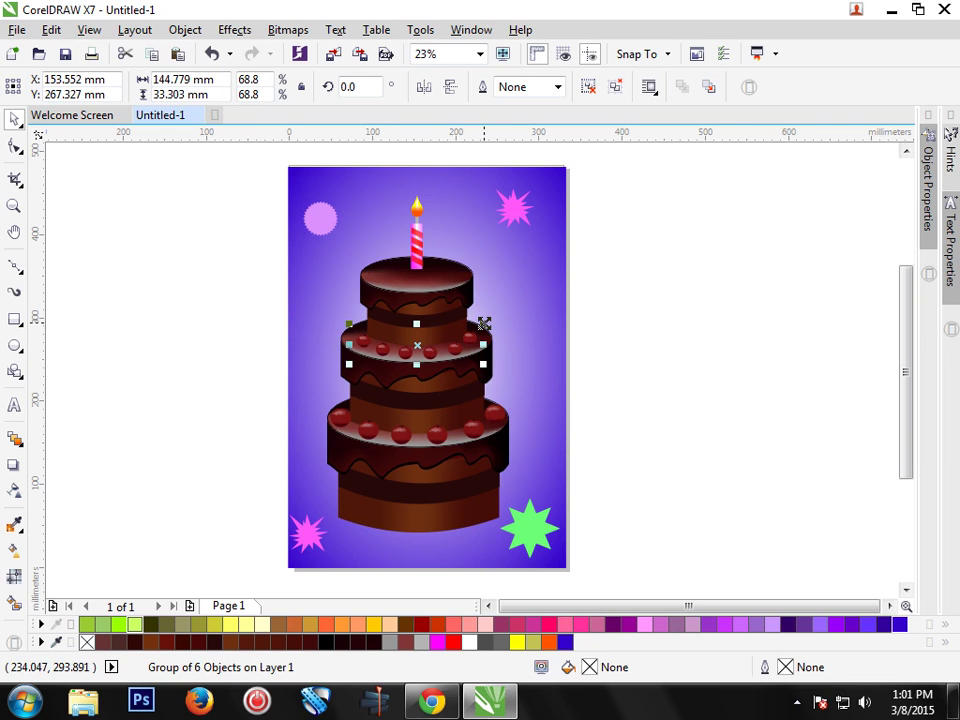
{"action": "left_click_drag", "start_coordinate": [486, 325], "coordinate": [491, 321]}
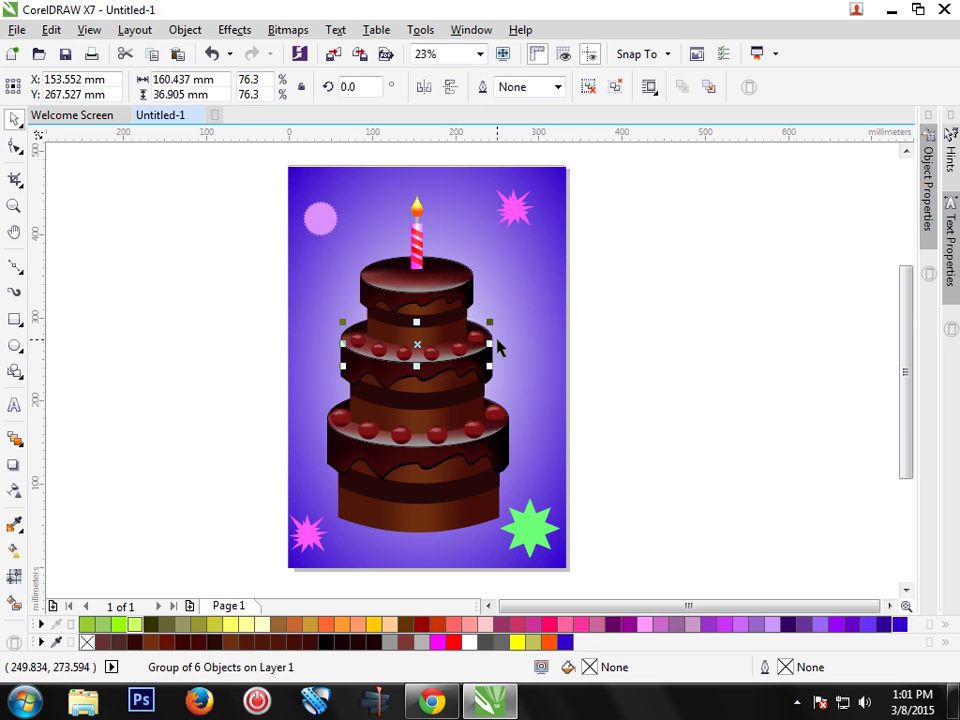
{"action": "left_click", "coordinate": [666, 371]}
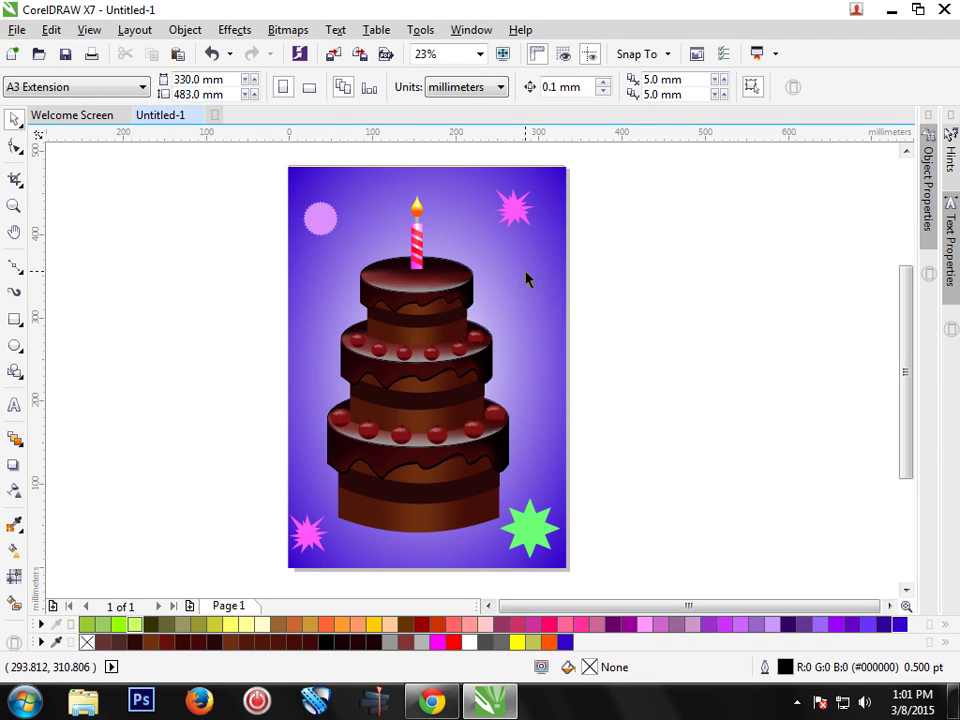
Step: Marquee-select all eight pieces of card artwork and group them with Ctrl+G
{"action": "left_click_drag", "start_coordinate": [605, 154], "coordinate": [266, 588]}
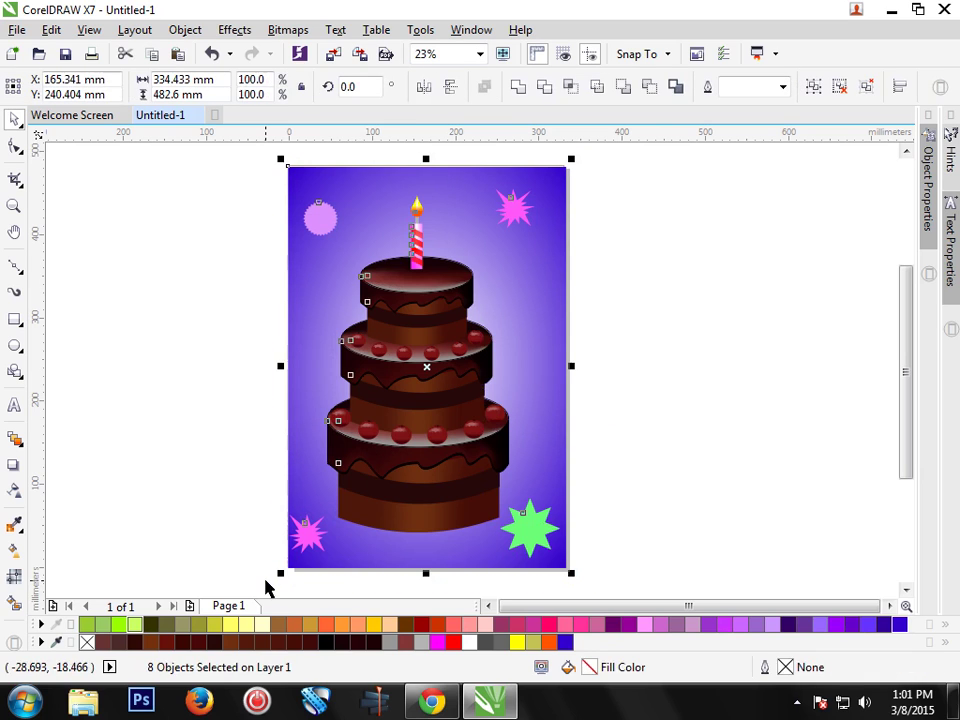
{"action": "key", "text": "ctrl+g"}
{"action": "left_click", "coordinate": [736, 454]}
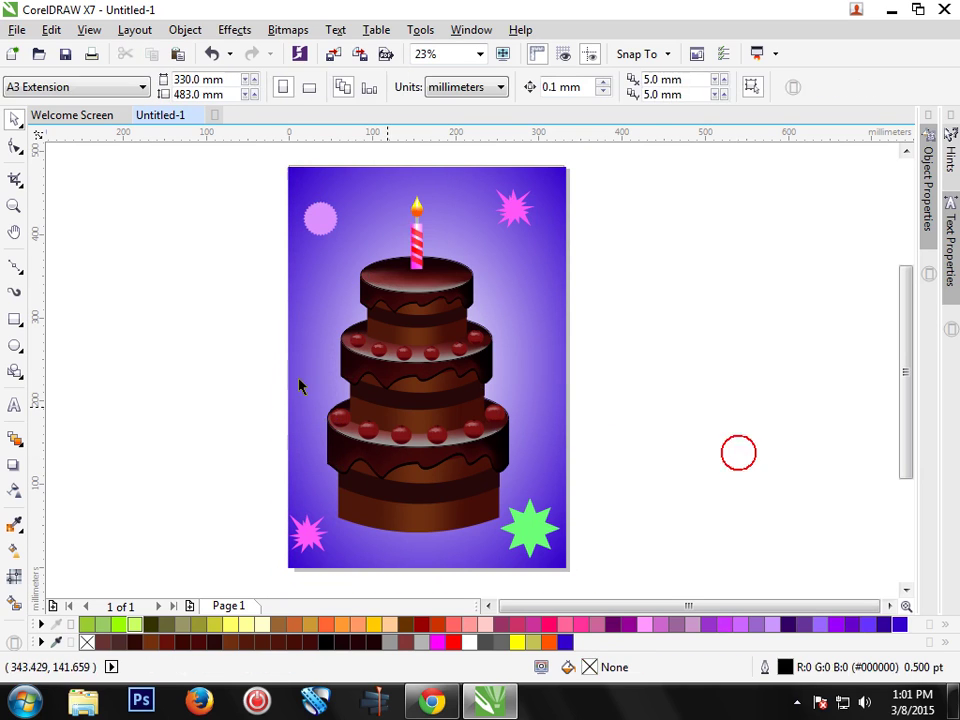
Step: Zoom the view to frame the whole card page
{"action": "left_click", "coordinate": [14, 206]}
{"action": "left_click_drag", "start_coordinate": [270, 160], "coordinate": [574, 579]}
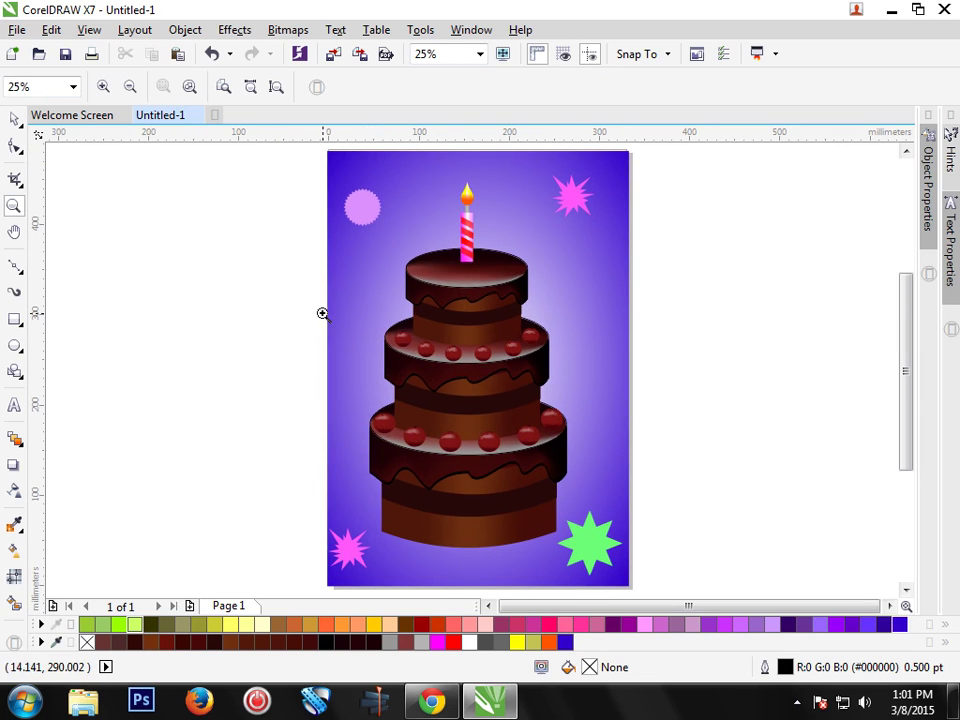
{"action": "mouse_move", "coordinate": [318, 150]}
{"action": "left_mouse_down"}
{"action": "mouse_move", "coordinate": [645, 588]}
{"action": "mouse_move", "coordinate": [639, 549]}
{"action": "left_mouse_up"}
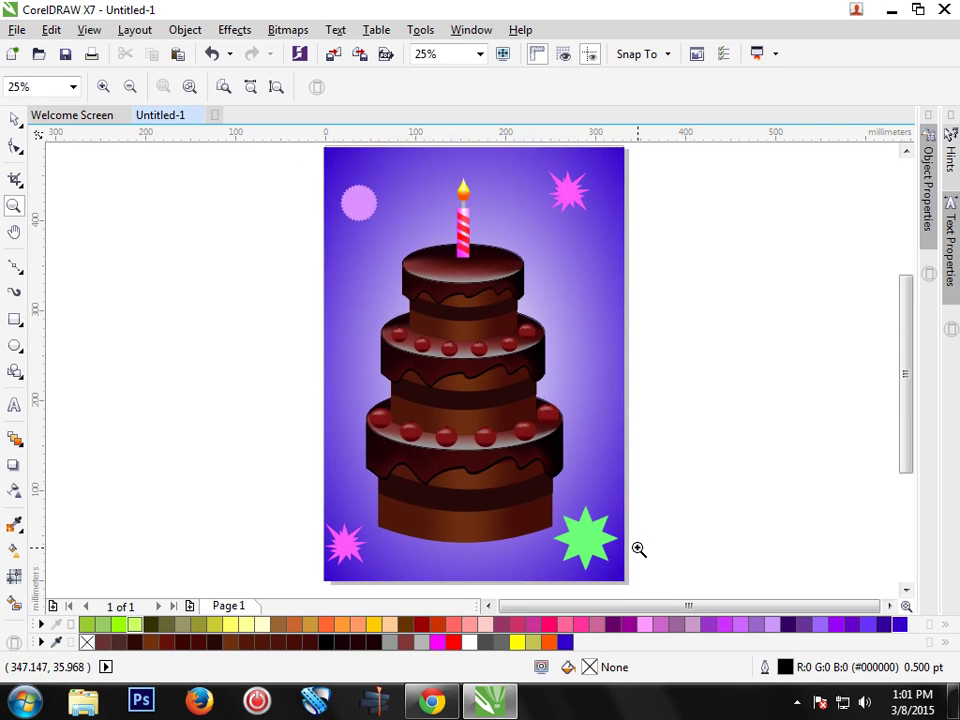